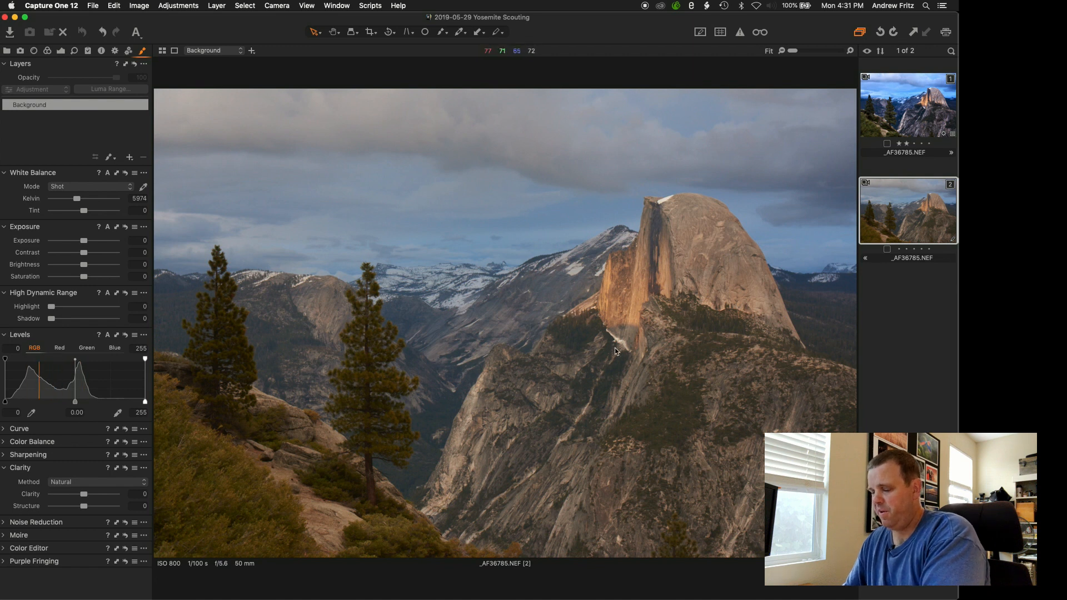
- Auto-adjust the duplicate Half Dome photo and set the Levels midtone to -0.46
key(super+shift+a)
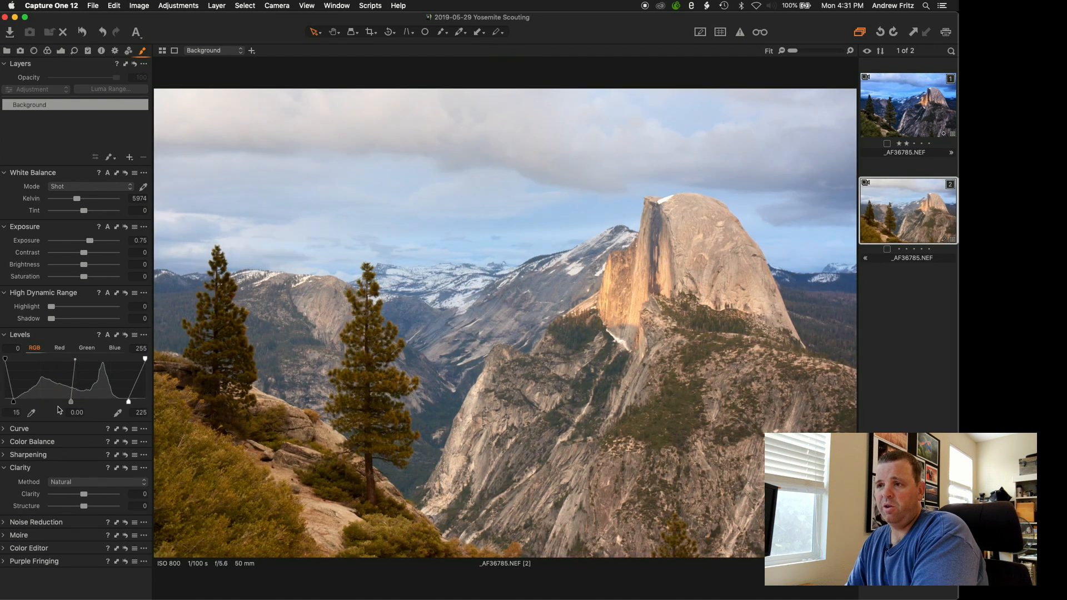
drag(76, 406, 98, 404)
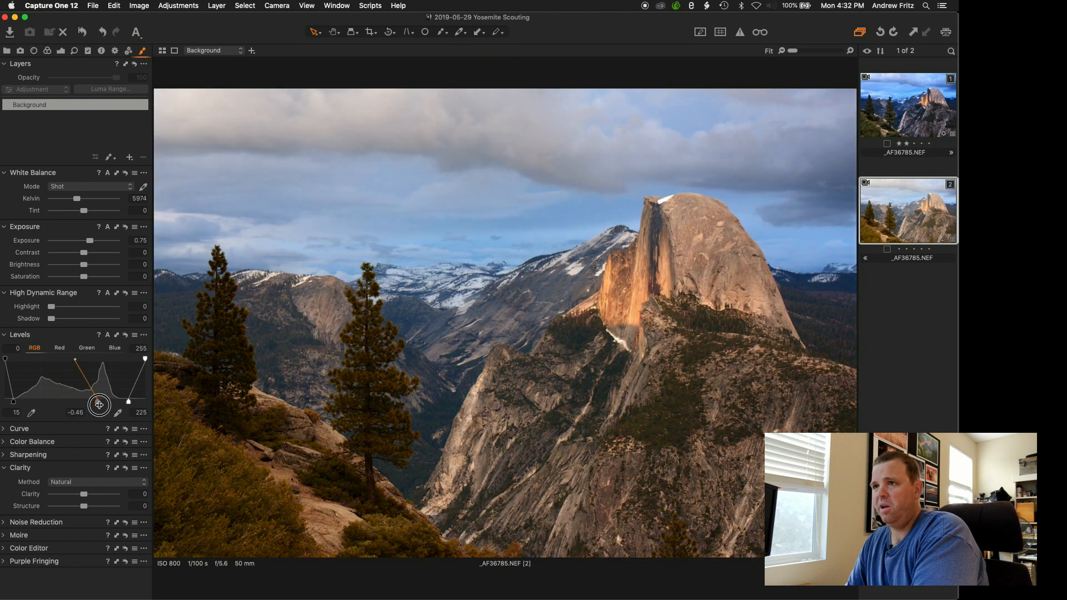
- Set the photo's saturation to 20 and its white balance to 5871 K
drag(83, 277, 90, 279)
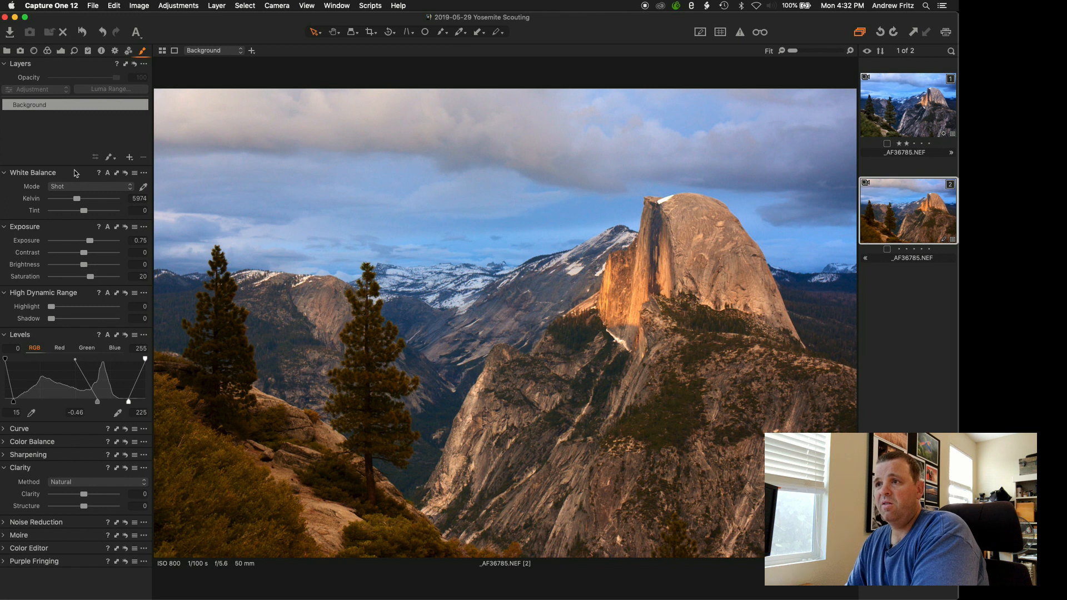
drag(77, 199, 77, 198)
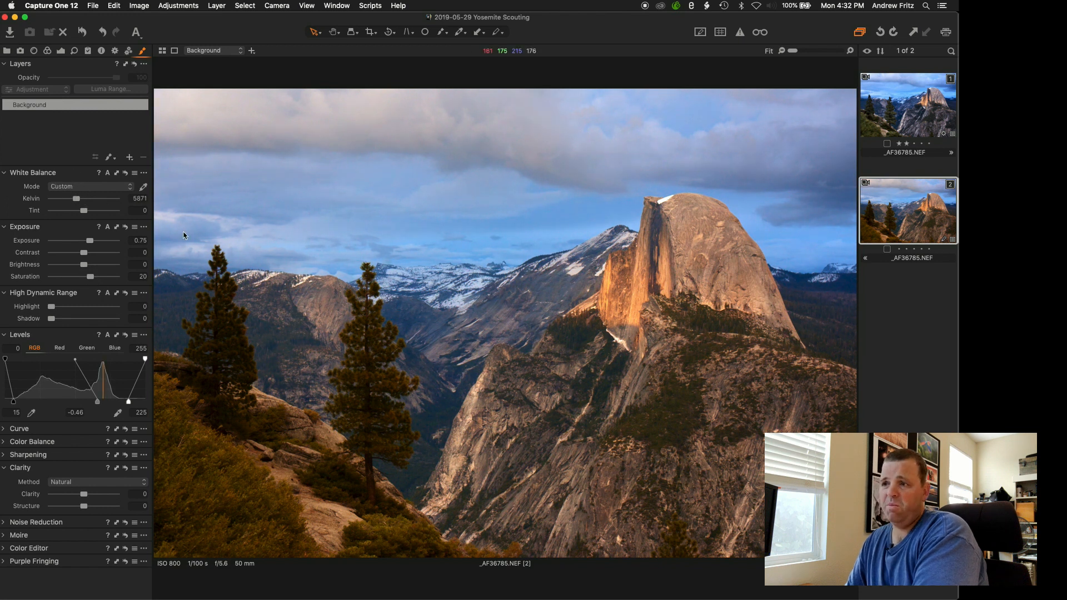
drag(51, 320, 25, 311)
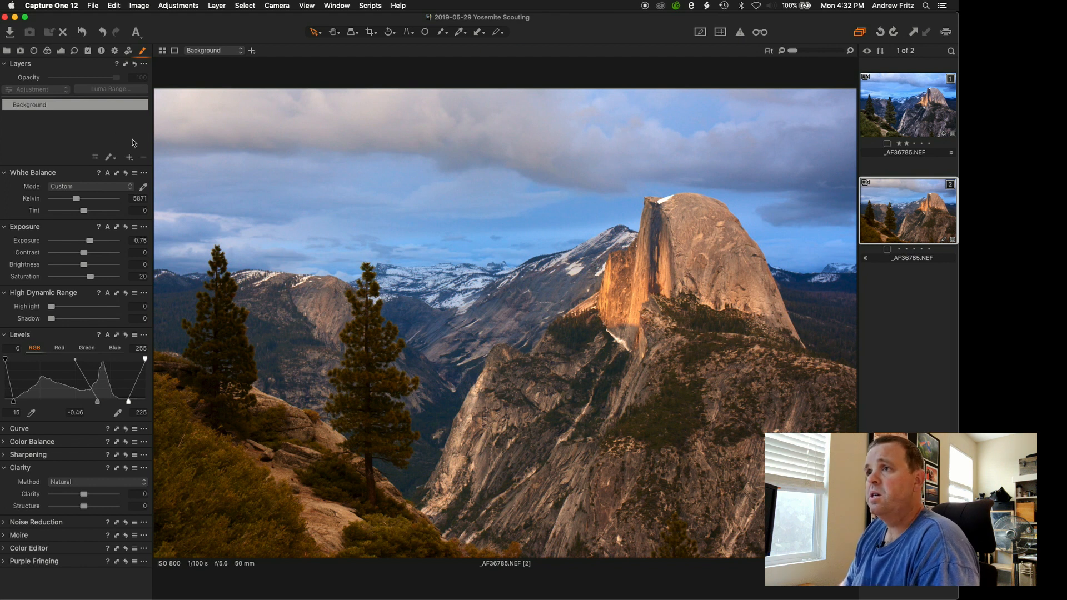
- Draw red annotations over the cliff face and the rounded shoulder of Half Dome
click(88, 50)
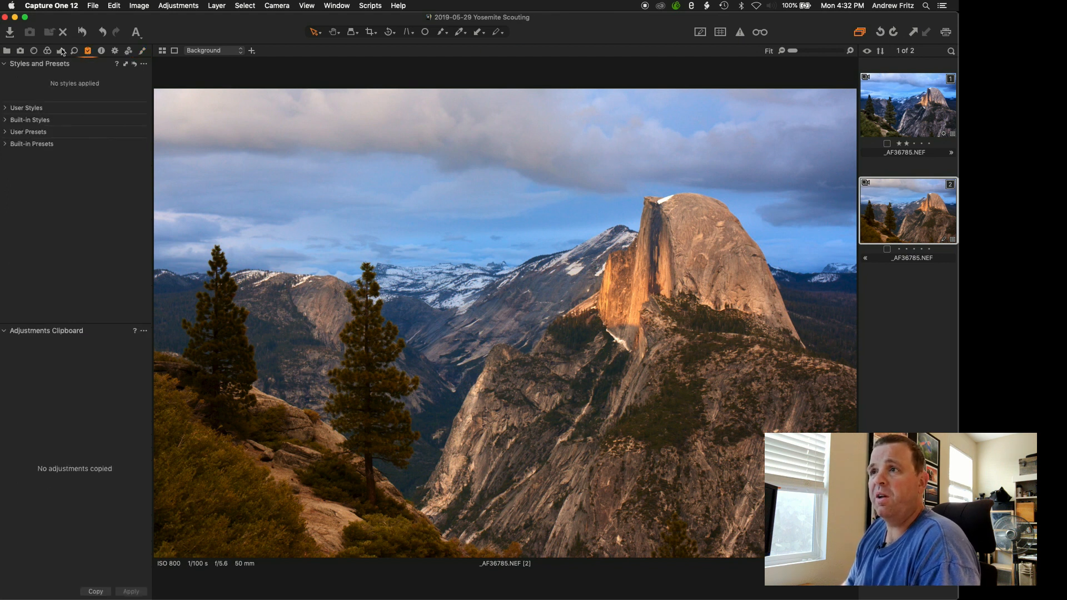
click(101, 52)
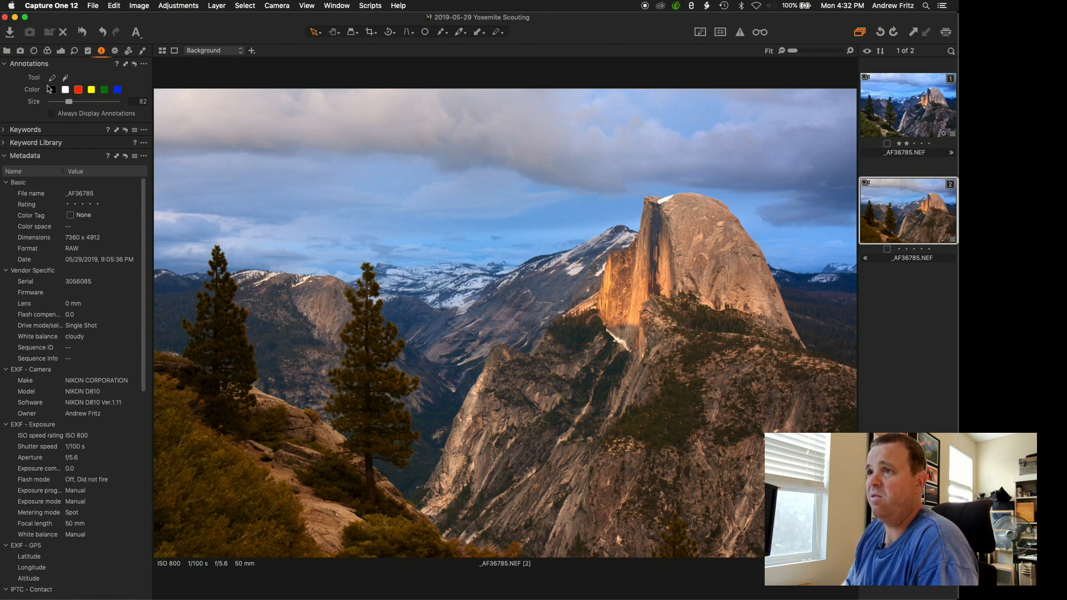
click(52, 77)
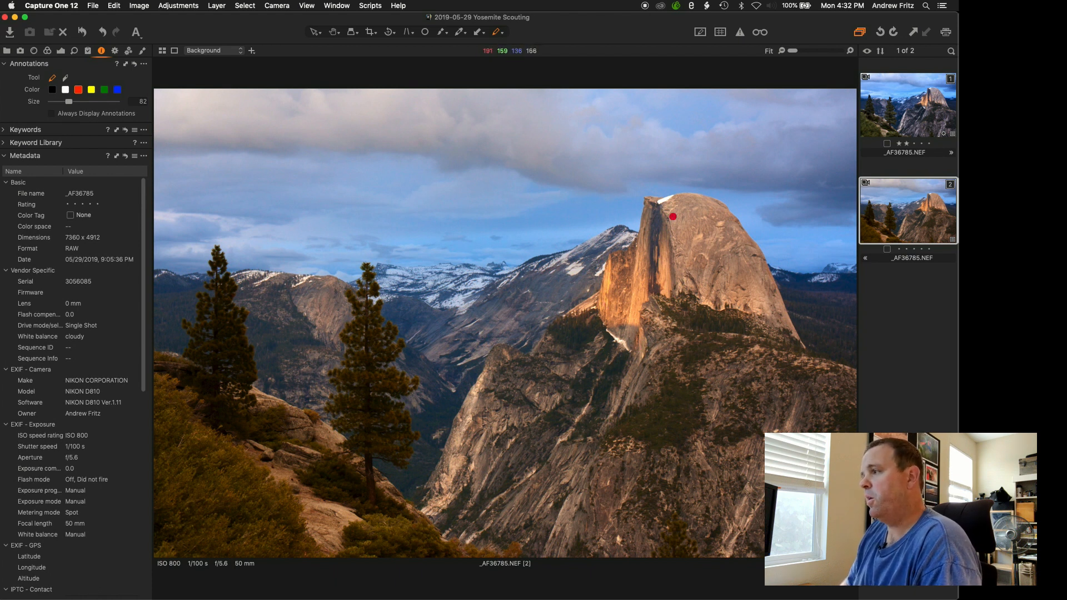
mouse_move(624, 256)
mouse_down()
mouse_move(620, 313)
mouse_move(664, 279)
mouse_move(675, 211)
mouse_move(602, 296)
mouse_up()
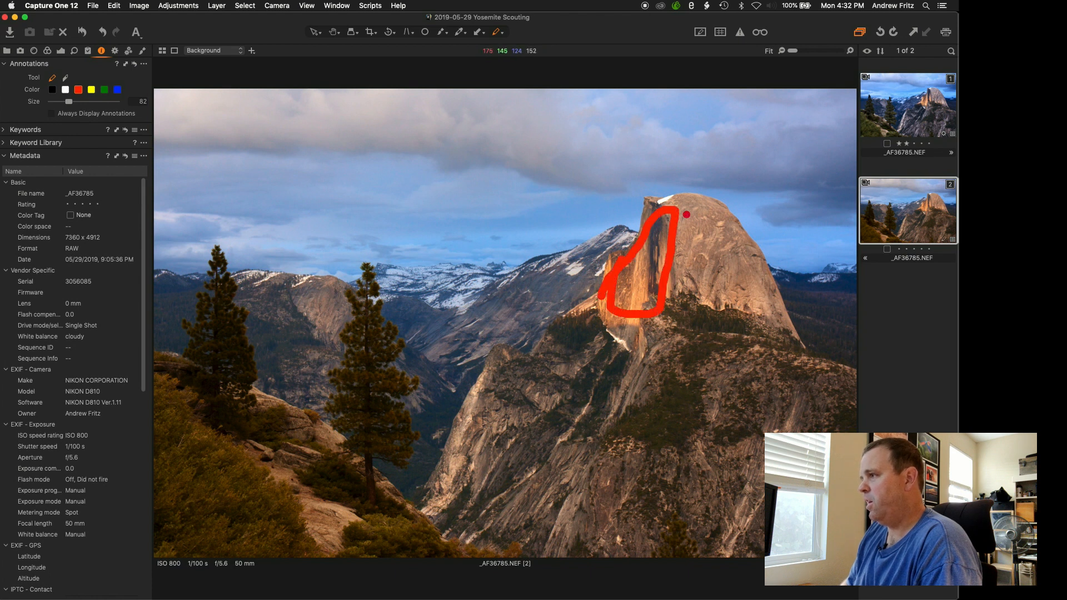
mouse_move(667, 216)
mouse_down()
mouse_move(737, 248)
mouse_move(766, 320)
mouse_move(685, 279)
mouse_move(656, 329)
mouse_move(628, 337)
mouse_move(600, 320)
mouse_move(618, 276)
mouse_move(638, 320)
mouse_move(667, 268)
mouse_move(730, 271)
mouse_up()
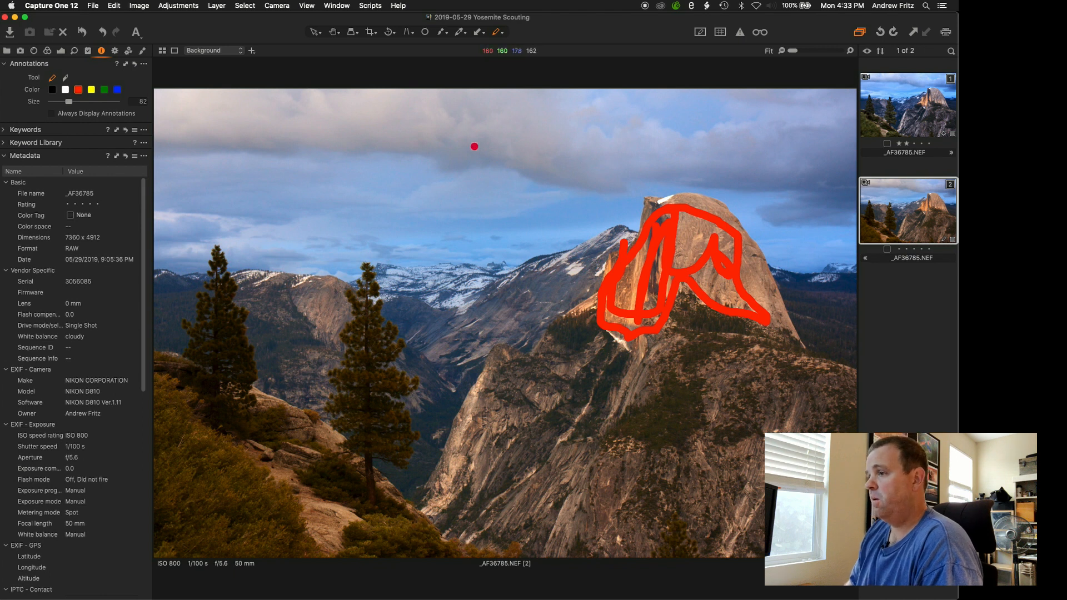
- Draw red annotations over the sky, the two trees and the foreground slope, and leave annotation mode
mouse_move(703, 108)
mouse_down()
mouse_move(399, 82)
mouse_move(262, 90)
mouse_move(199, 153)
mouse_move(502, 179)
mouse_move(445, 221)
mouse_move(532, 217)
mouse_move(597, 140)
mouse_move(785, 155)
mouse_move(772, 180)
mouse_move(804, 189)
mouse_move(799, 239)
mouse_move(750, 147)
mouse_move(837, 112)
mouse_move(651, 101)
mouse_up()
mouse_move(542, 139)
mouse_down()
mouse_move(372, 113)
mouse_move(203, 121)
mouse_move(192, 191)
mouse_up()
mouse_move(229, 221)
mouse_down()
mouse_move(476, 240)
mouse_move(465, 237)
mouse_up()
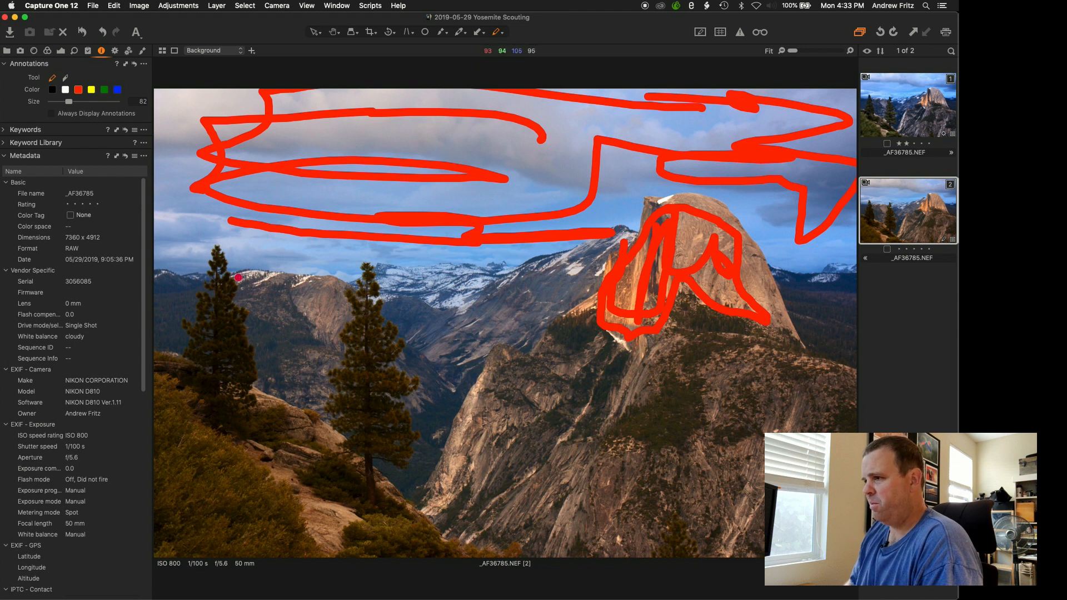
mouse_move(217, 260)
mouse_down()
mouse_move(228, 300)
mouse_move(191, 384)
mouse_move(162, 555)
mouse_move(350, 558)
mouse_move(312, 431)
mouse_move(204, 422)
mouse_move(212, 510)
mouse_move(355, 531)
mouse_move(371, 345)
mouse_move(356, 411)
mouse_move(375, 398)
mouse_move(347, 389)
mouse_up()
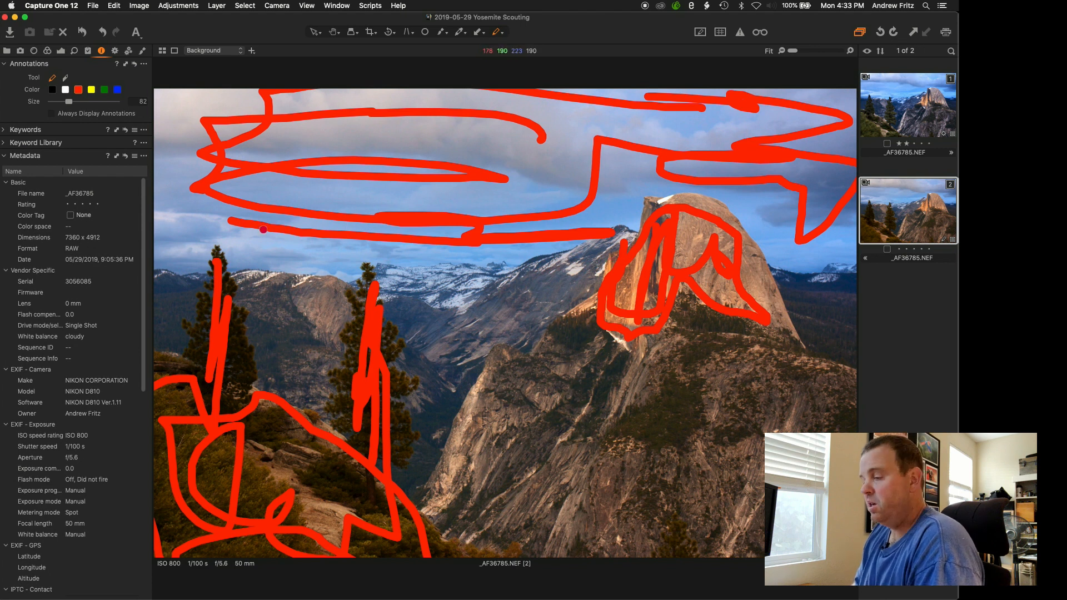
click(314, 34)
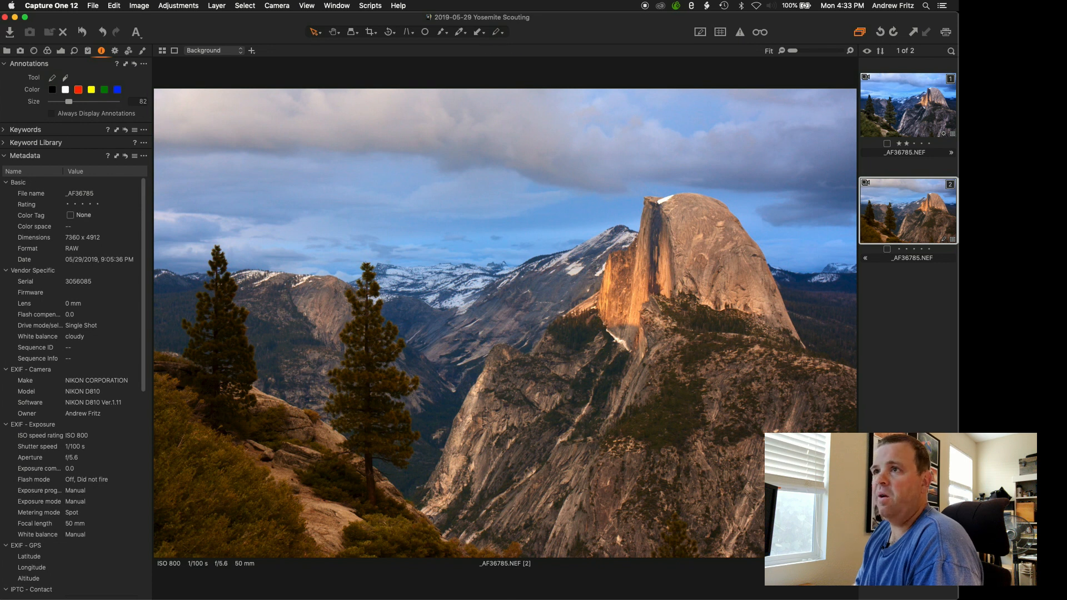
- Set the exposure to 0.88 and the Levels midtone to -0.37
click(59, 51)
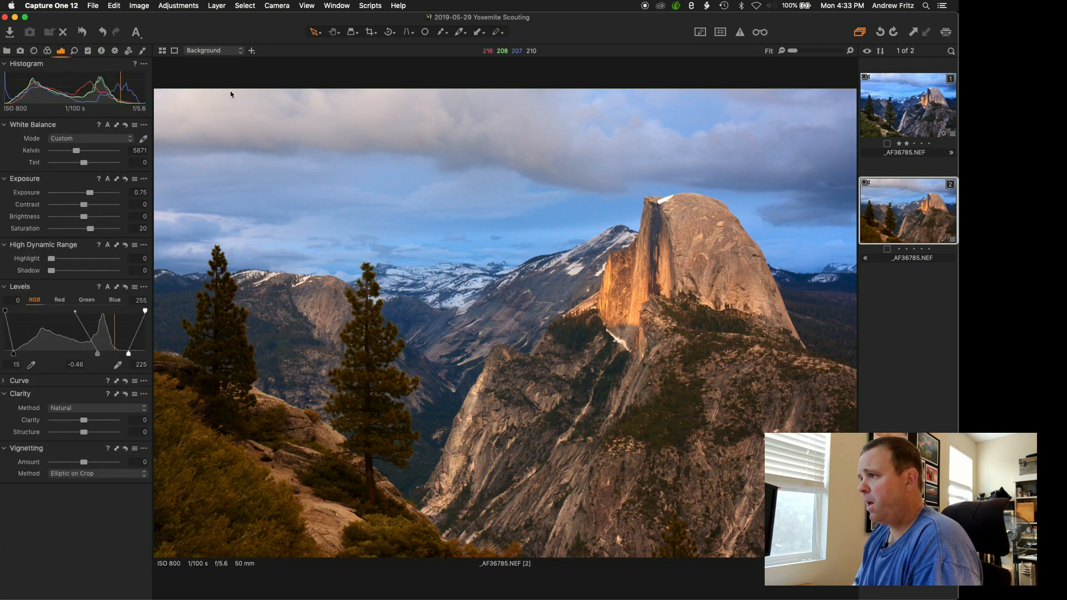
drag(95, 350, 91, 353)
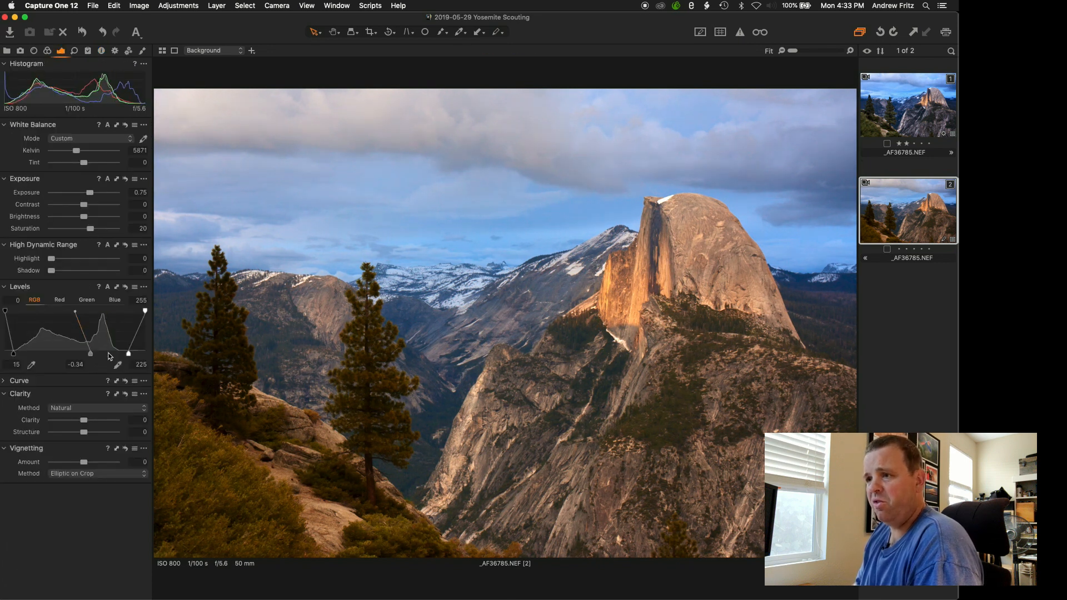
drag(91, 192, 95, 195)
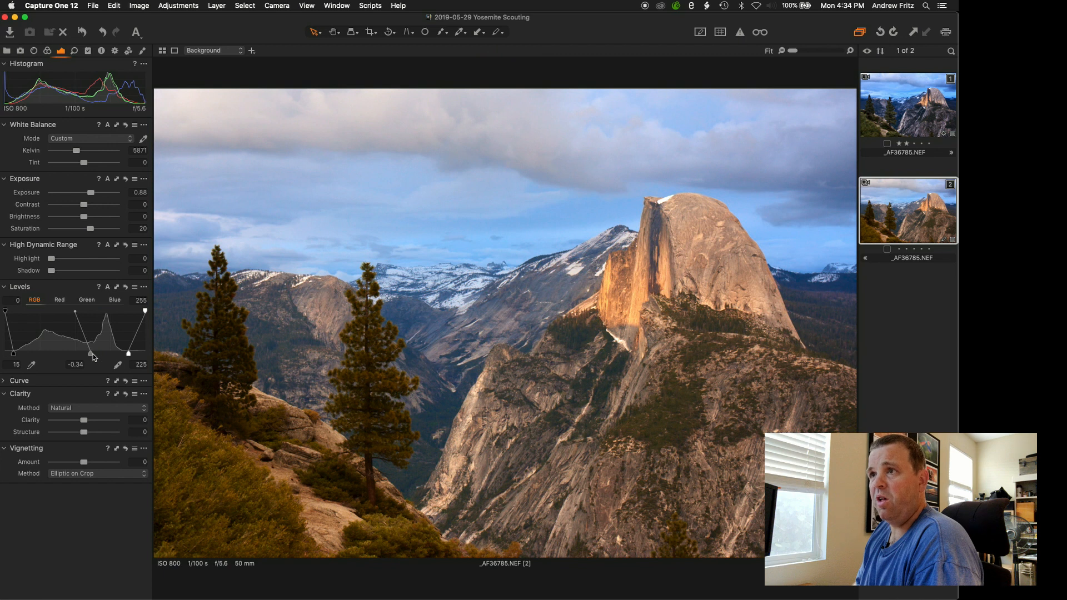
mouse_move(93, 357)
mouse_down()
mouse_move(78, 351)
mouse_move(92, 354)
mouse_up()
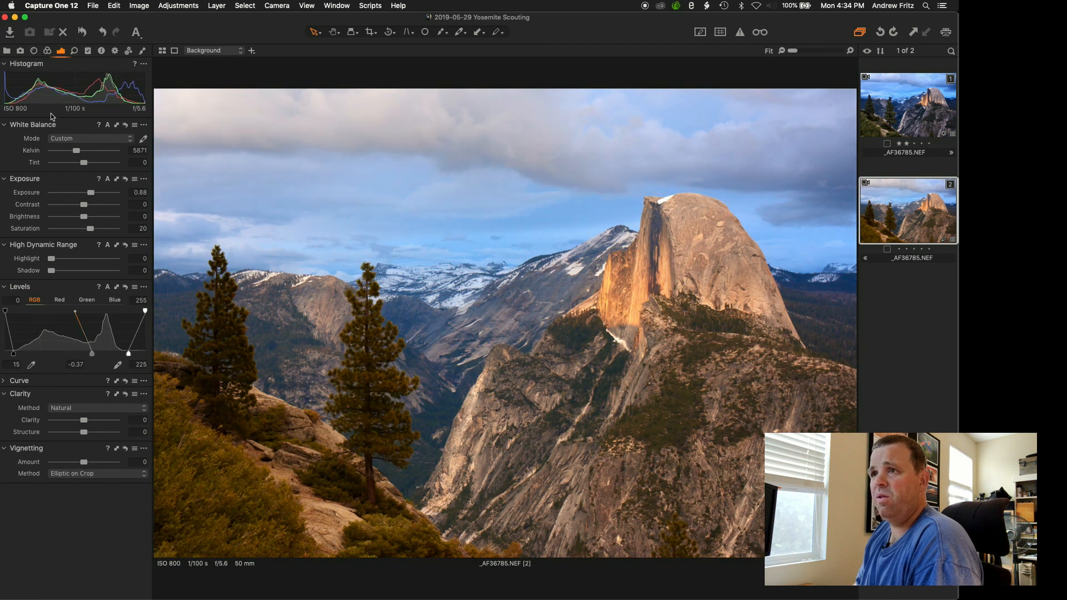
- Set the Levels black point to 22 and, with the exposure warning turned on, the white point to 227
drag(17, 354, 19, 353)
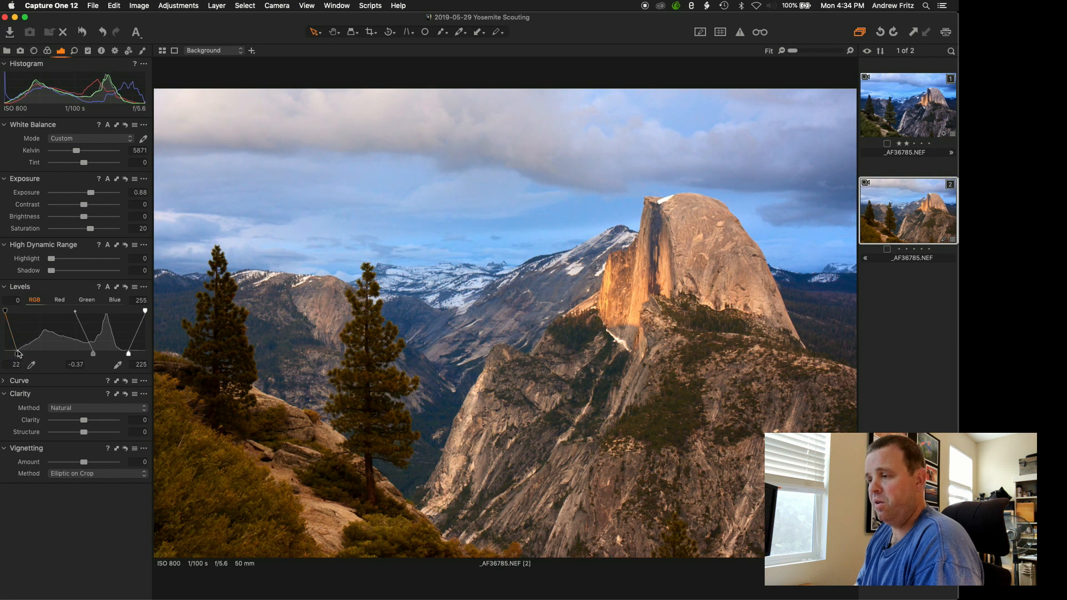
key(super+e)
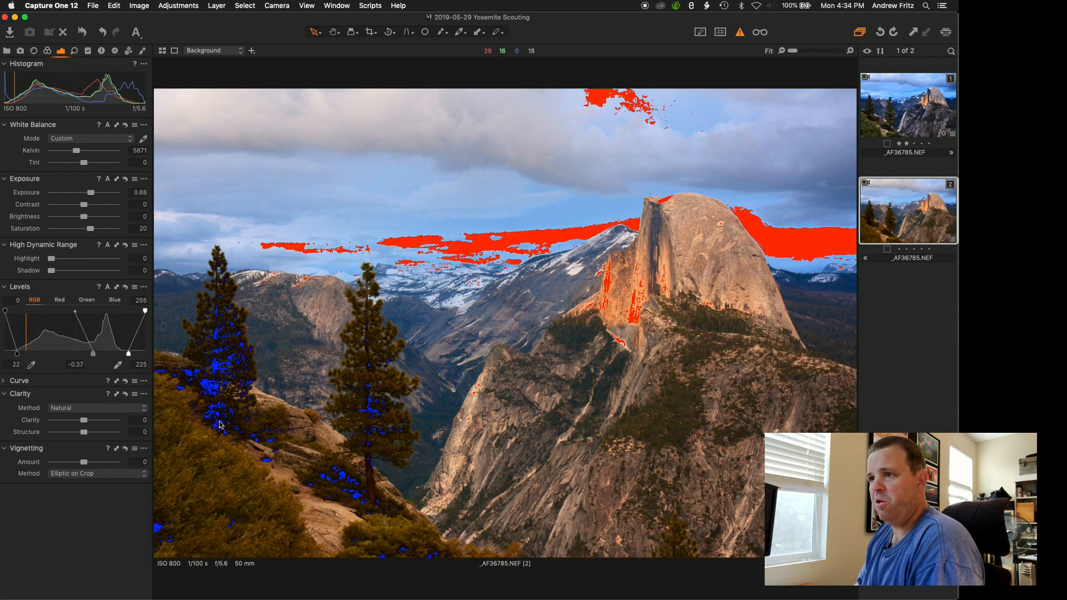
drag(129, 353, 125, 350)
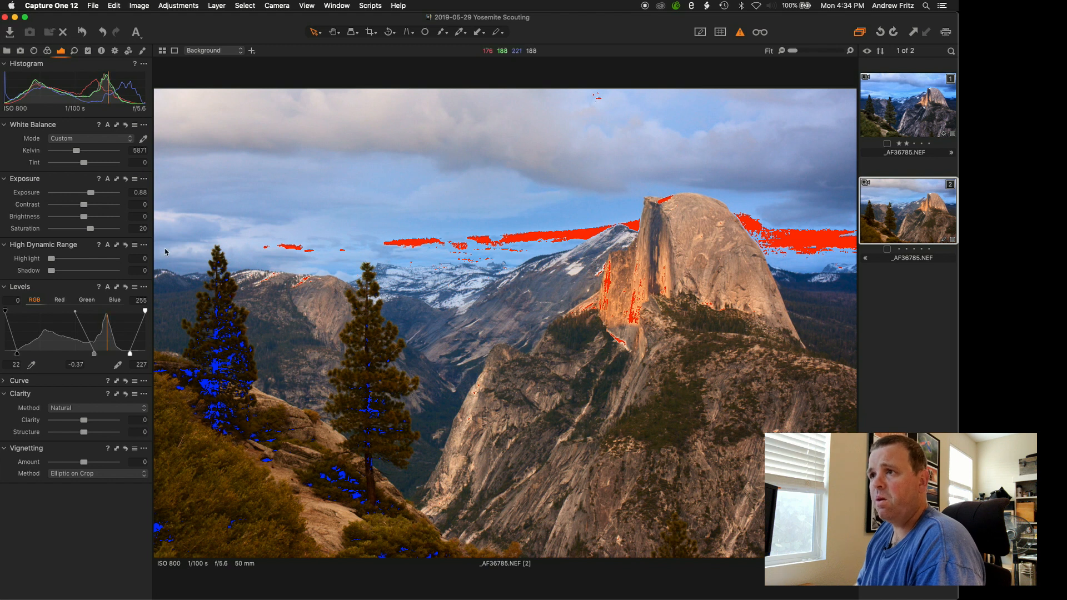
click(143, 51)
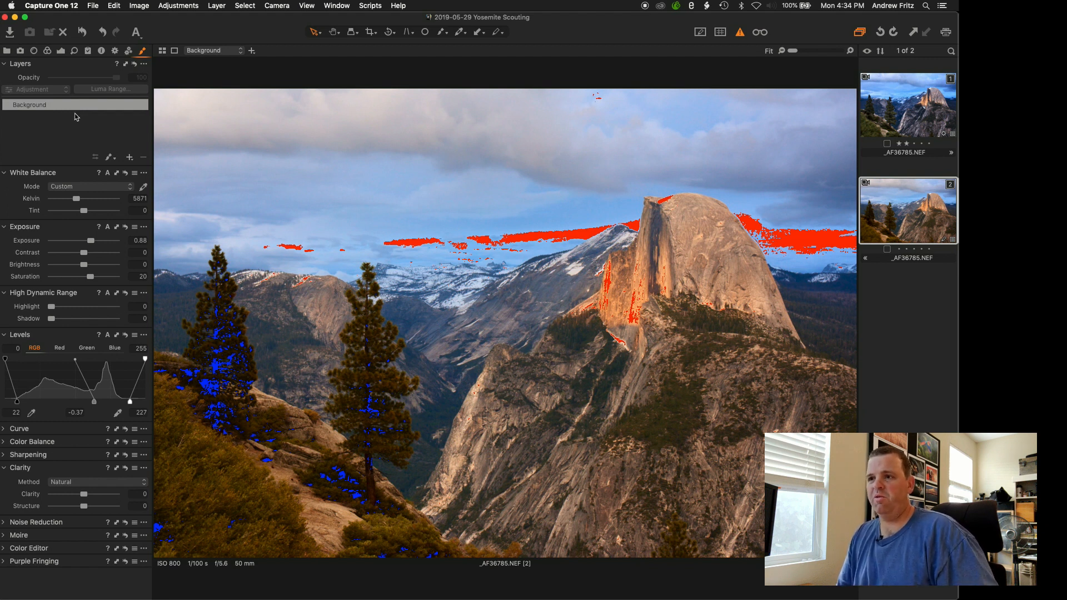
right_click(143, 55)
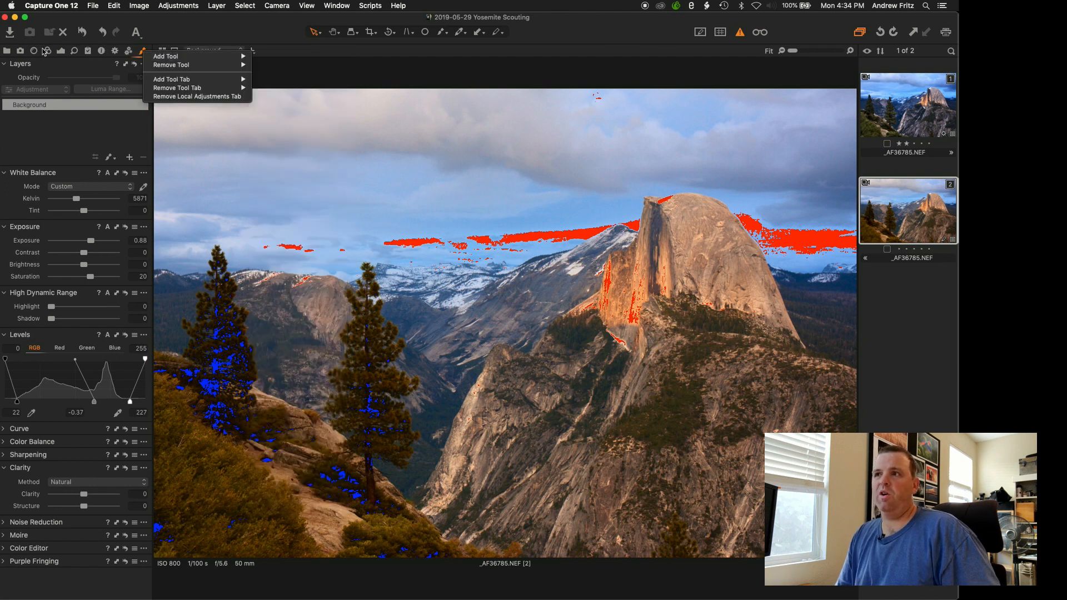
mouse_move(189, 82)
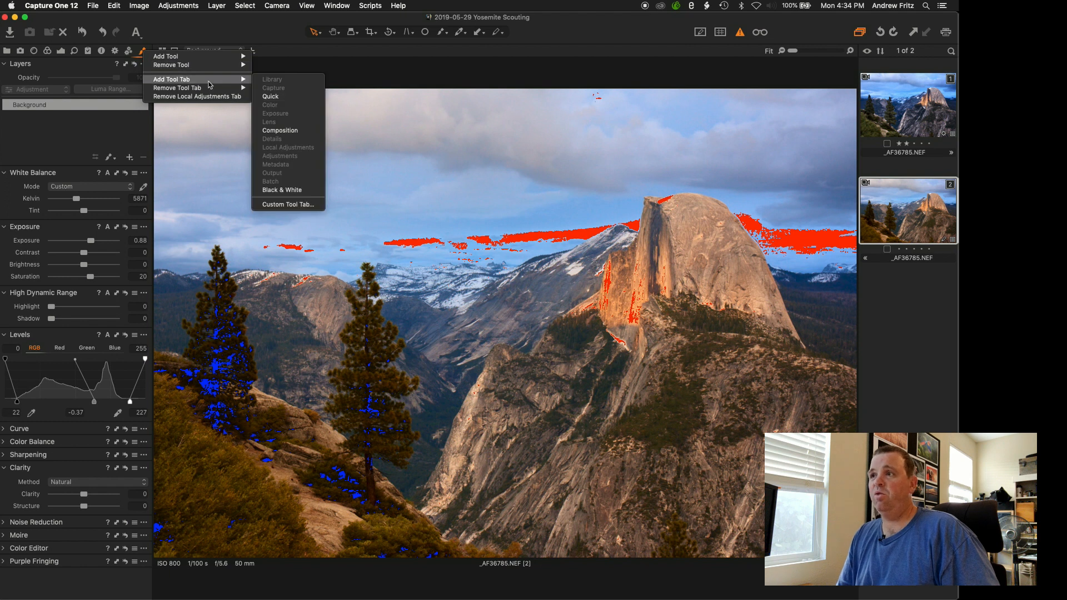
click(296, 205)
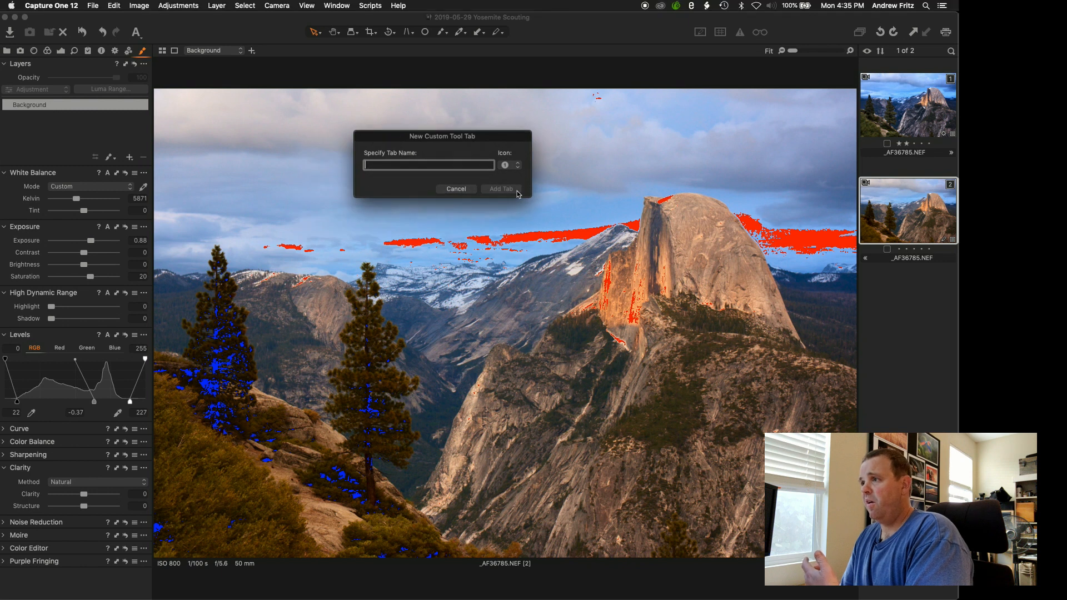
click(506, 168)
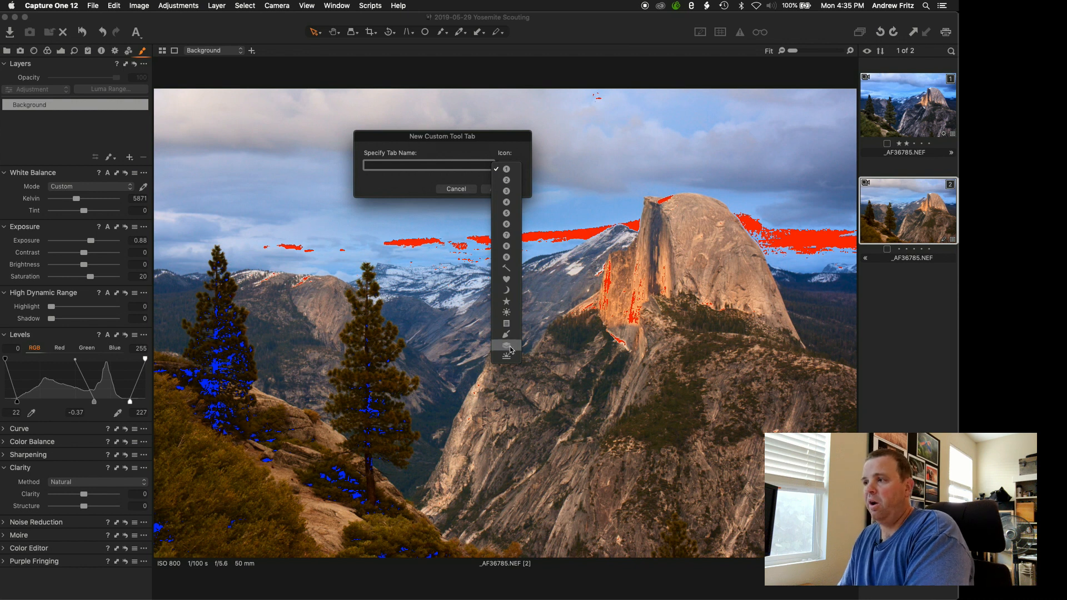
click(457, 192)
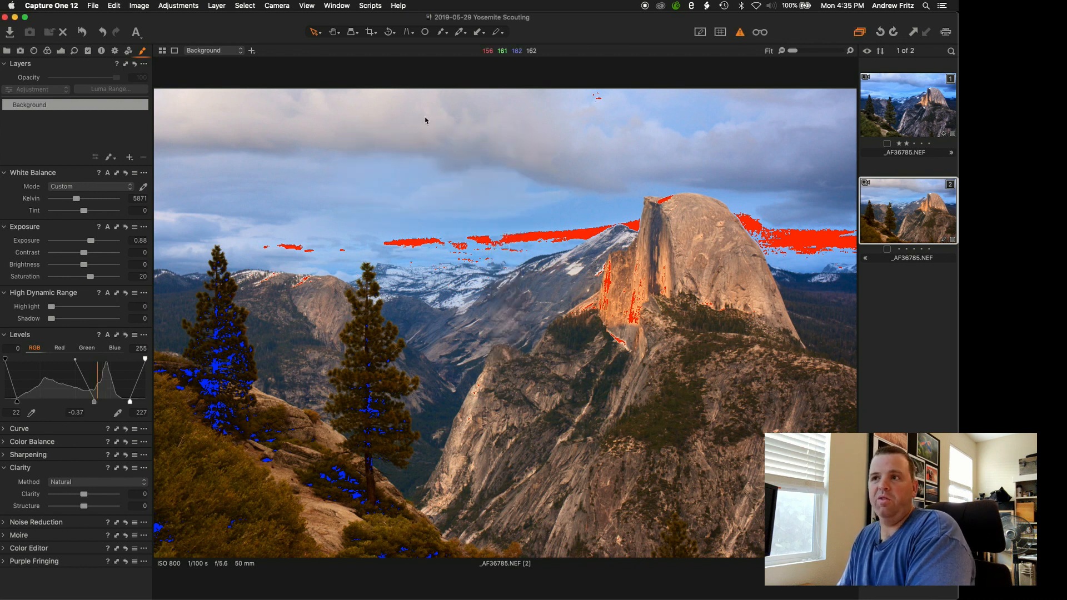
click(62, 51)
click(47, 52)
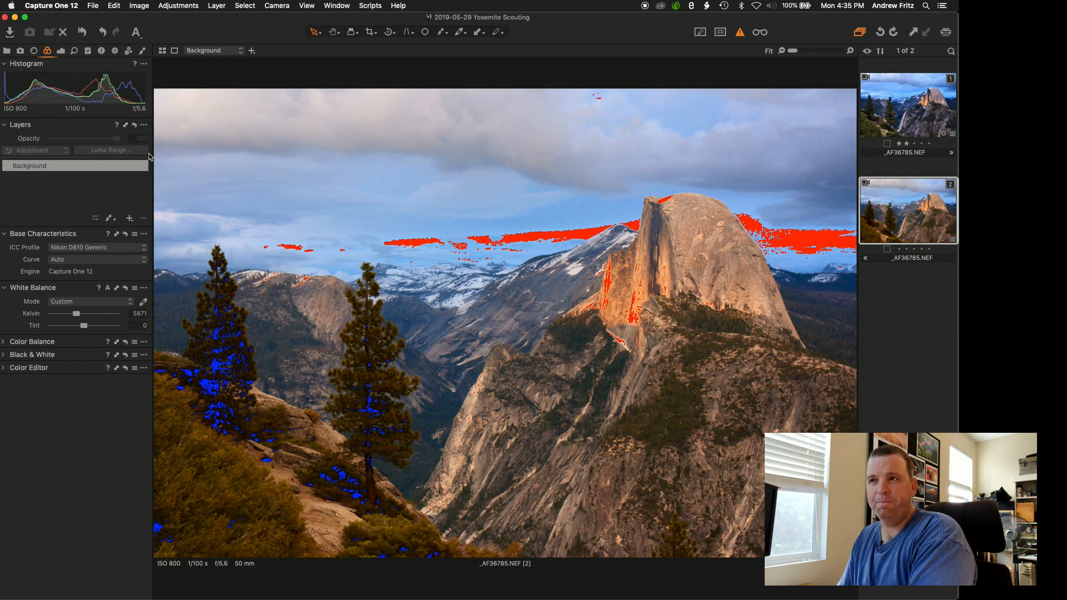
- Turn off the exposure warning and add a new adjustment layer named "Half Dome"
click(142, 51)
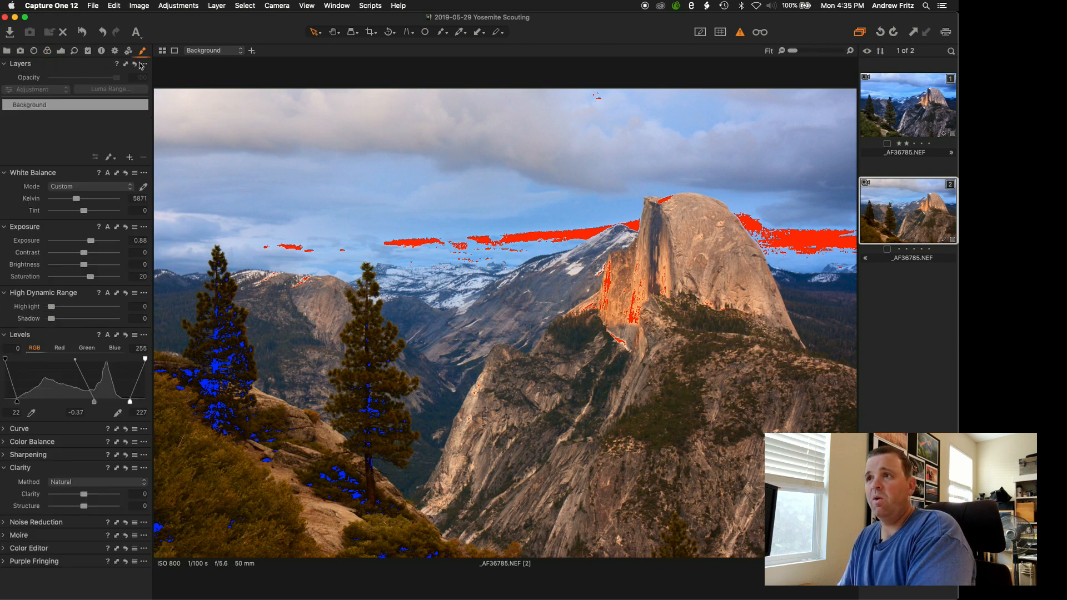
key(super+e)
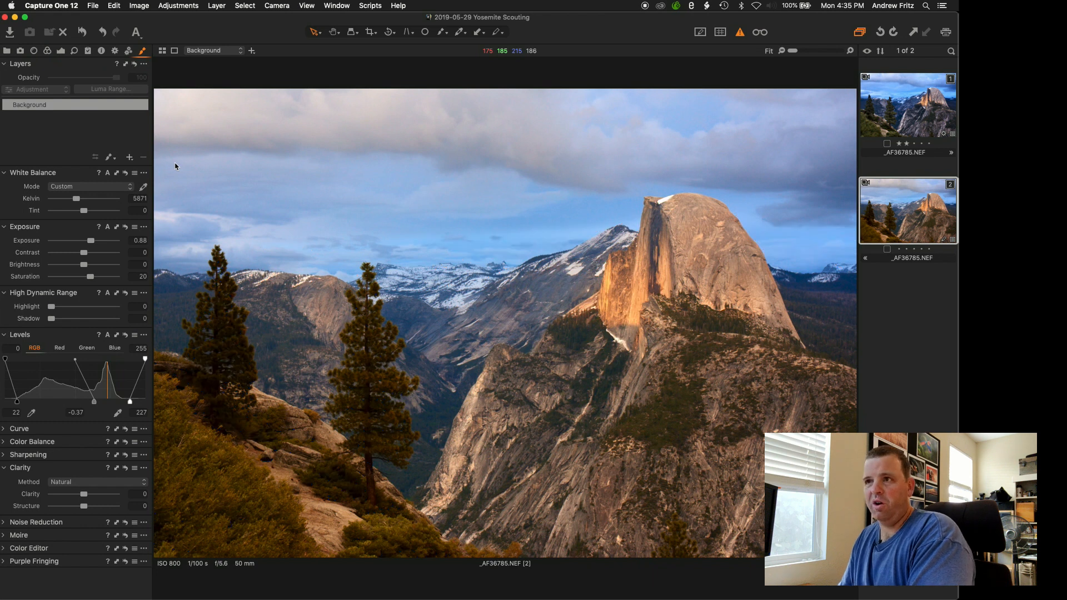
click(130, 158)
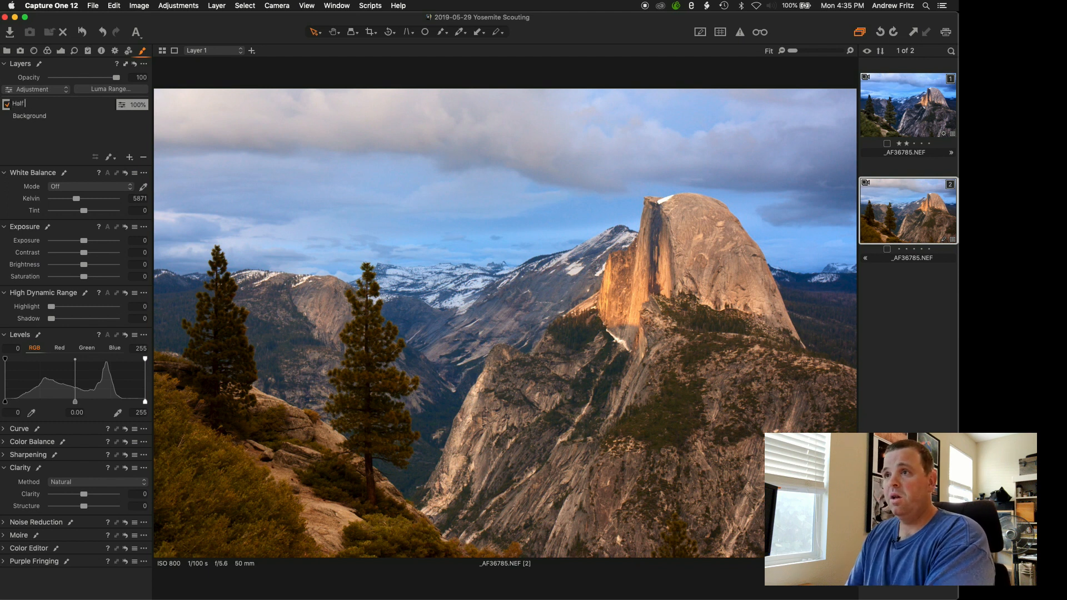
key(Return)
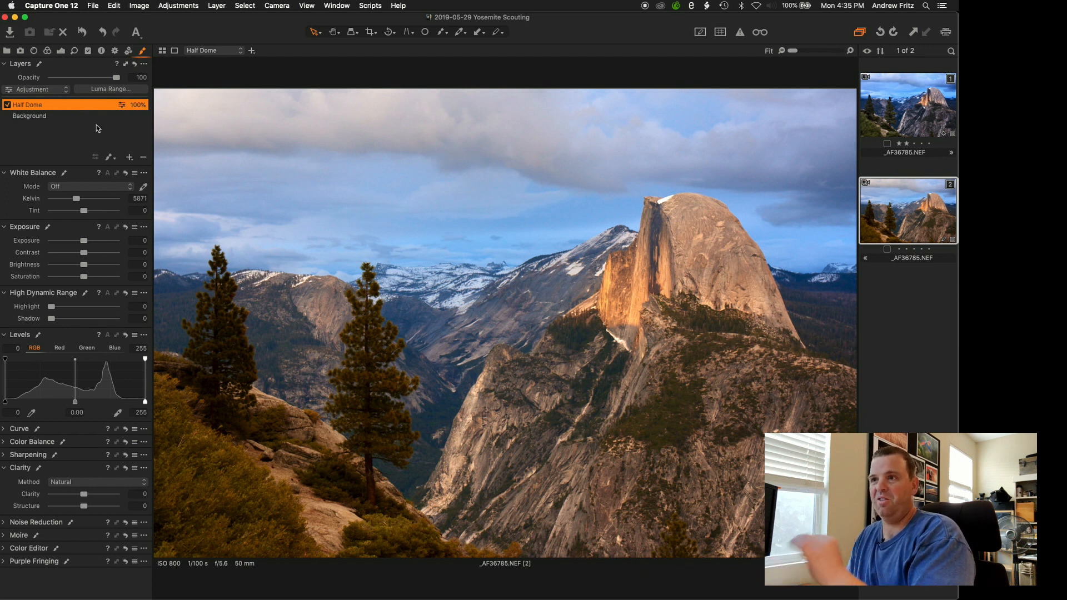
- Brush a mask over the whole of Half Dome, including its cliff face and lower left shoulder, on the Half Dome layer
click(106, 159)
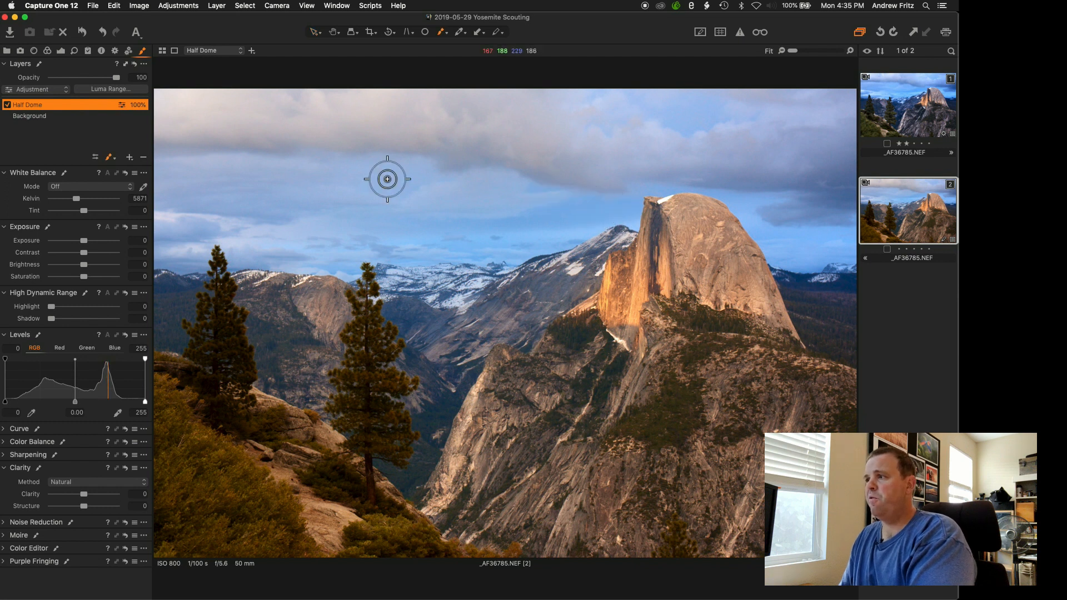
right_click(656, 229)
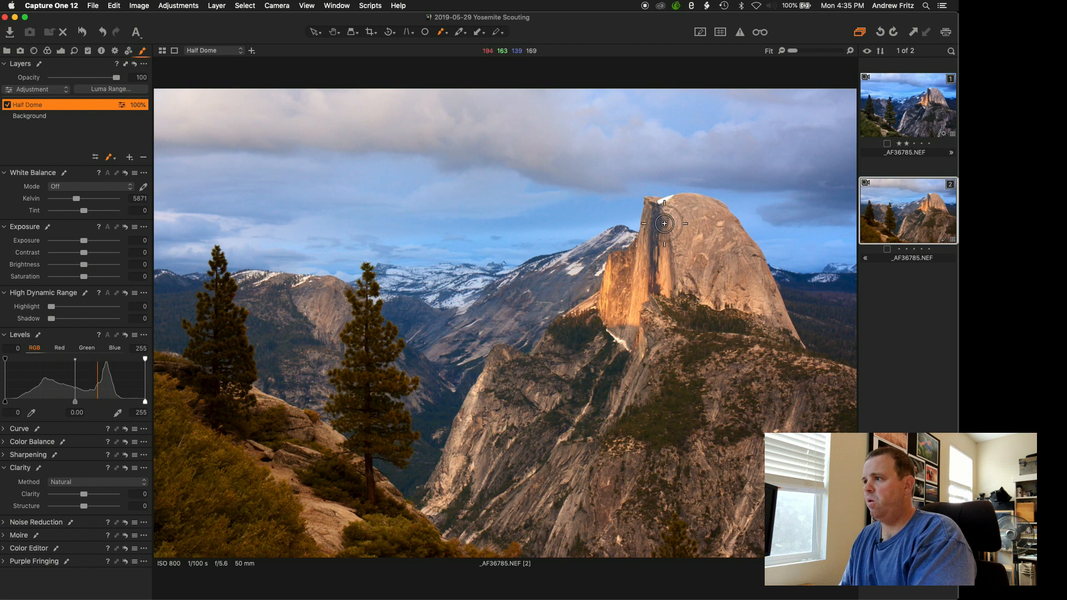
click(96, 159)
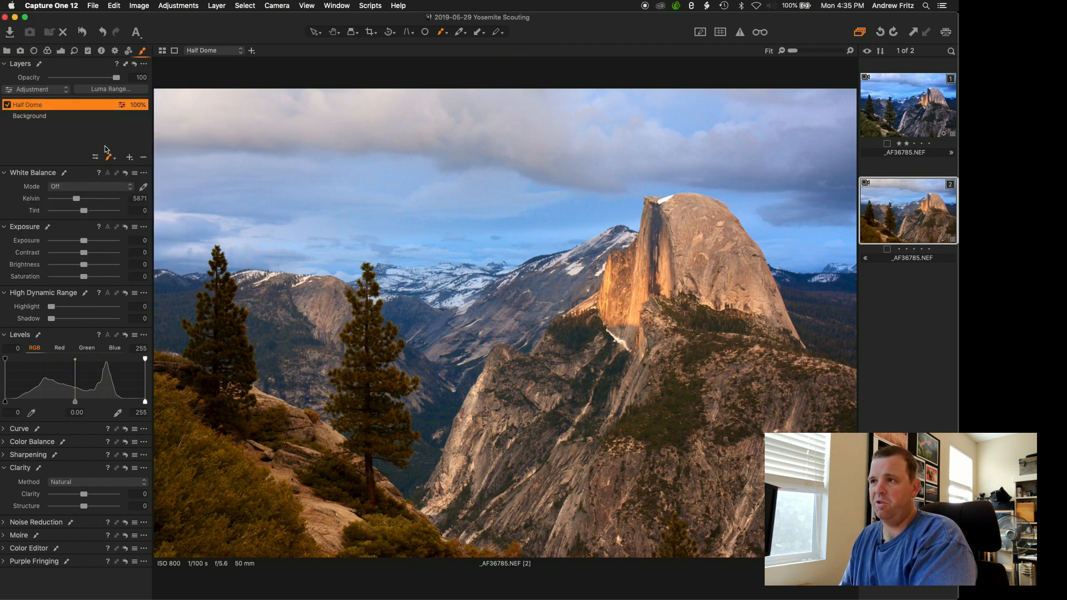
right_click(667, 270)
right_click(653, 309)
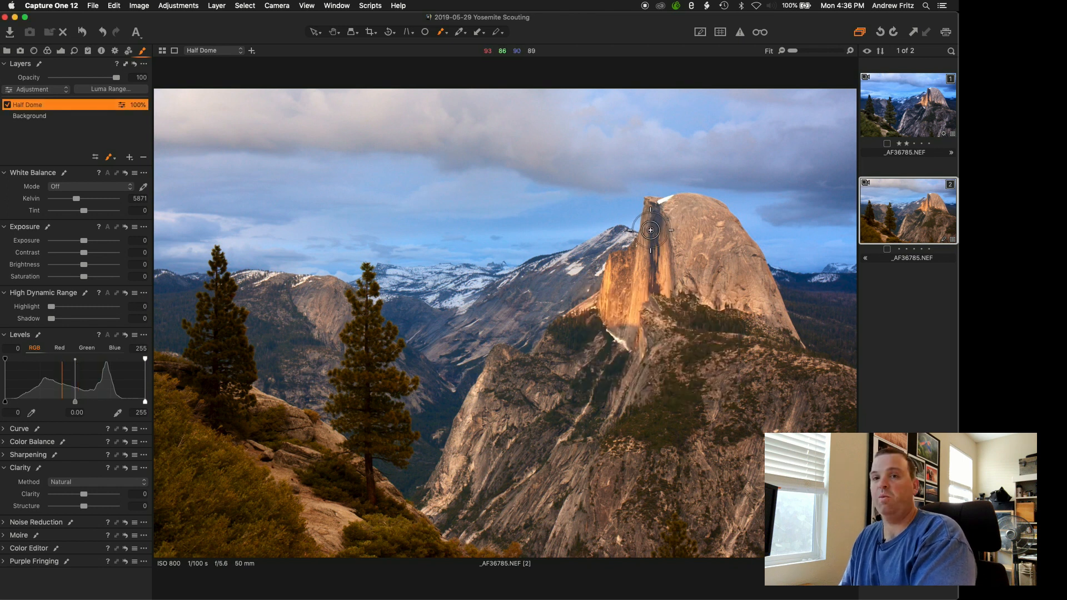
mouse_move(650, 230)
mouse_down()
mouse_move(669, 242)
mouse_move(655, 256)
mouse_up()
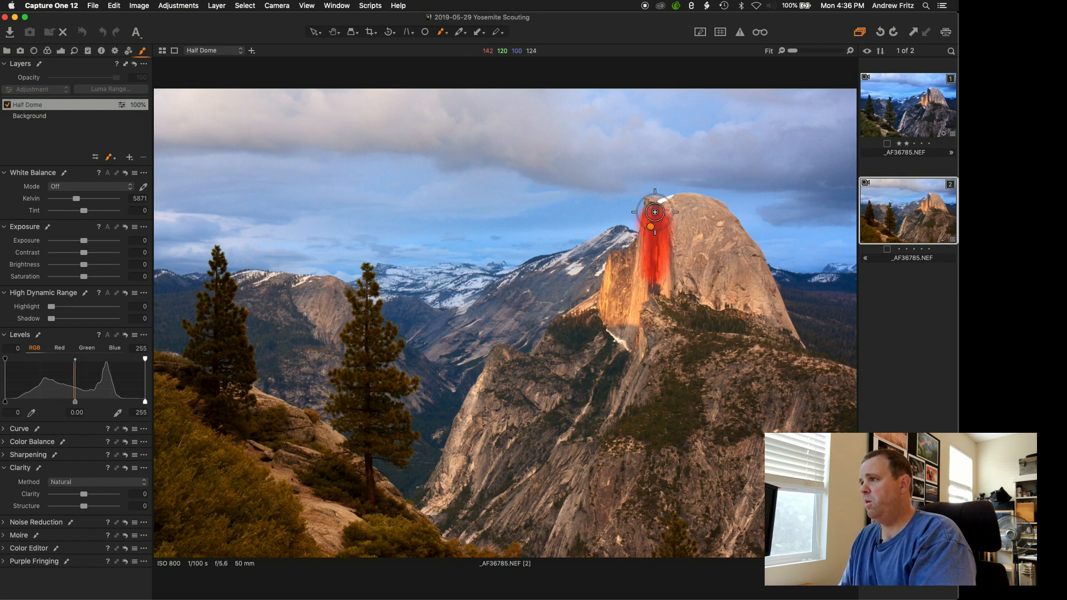
mouse_move(667, 208)
mouse_down()
mouse_move(709, 211)
mouse_move(757, 261)
mouse_move(790, 338)
mouse_move(760, 312)
mouse_move(693, 292)
mouse_move(732, 309)
mouse_move(669, 303)
mouse_move(683, 289)
mouse_move(681, 247)
mouse_move(674, 291)
mouse_move(658, 291)
mouse_move(681, 214)
mouse_move(746, 286)
mouse_move(703, 225)
mouse_move(734, 267)
mouse_move(637, 275)
mouse_move(641, 240)
mouse_move(620, 263)
mouse_move(614, 296)
mouse_move(579, 313)
mouse_move(673, 314)
mouse_move(616, 319)
mouse_move(635, 341)
mouse_move(622, 284)
mouse_move(644, 258)
mouse_move(617, 303)
mouse_move(669, 255)
mouse_move(654, 213)
mouse_move(719, 289)
mouse_up()
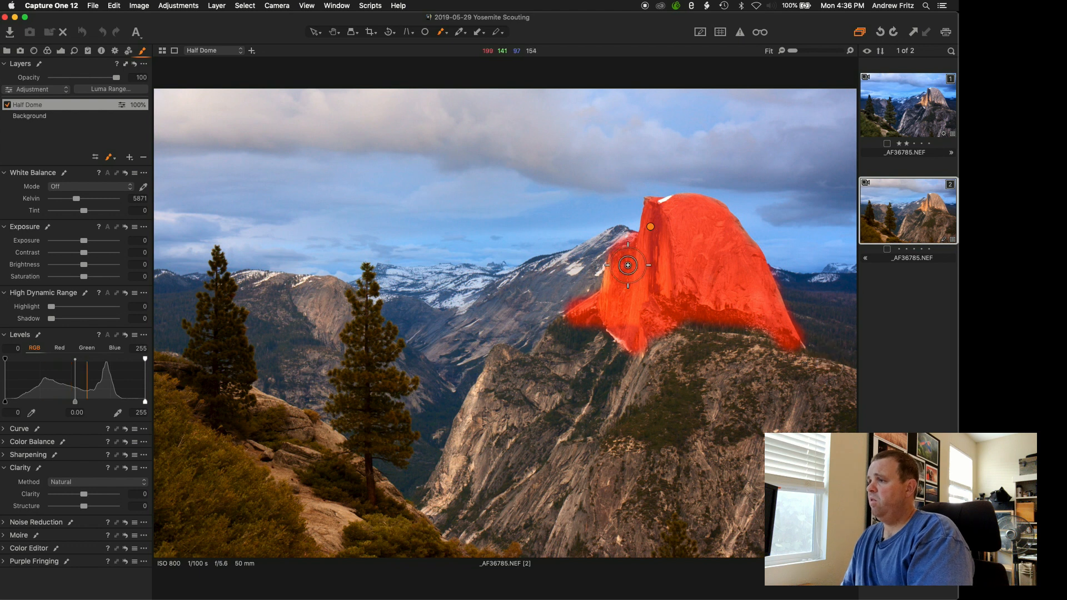
drag(747, 241, 715, 214)
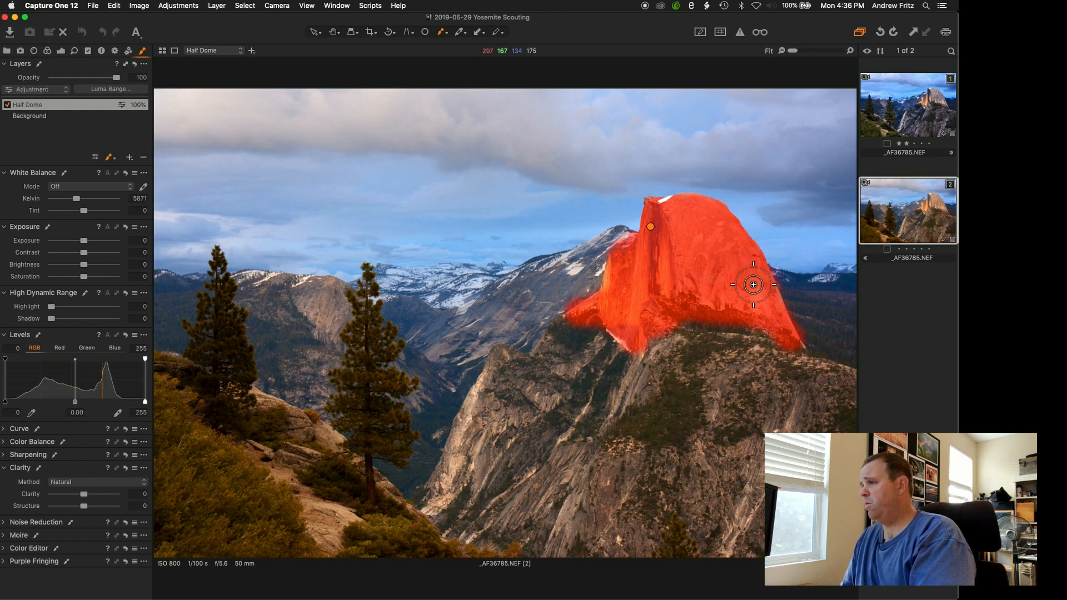
drag(760, 284, 781, 316)
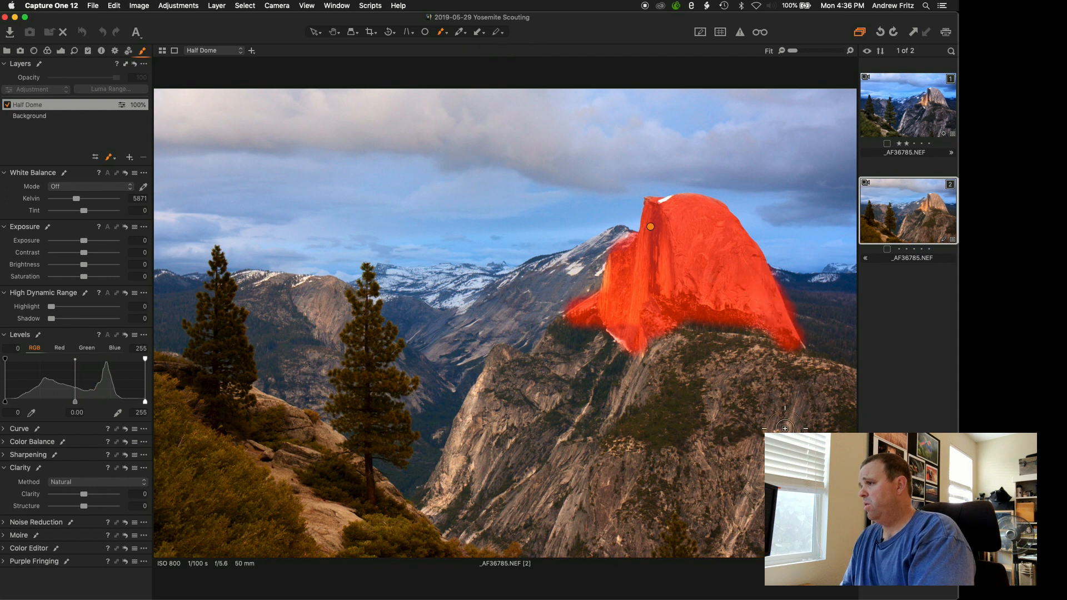
- Switch to erasing the Half Dome mask and slightly increase the eraser's hardness and size, with Auto Mask on
double_click(579, 298)
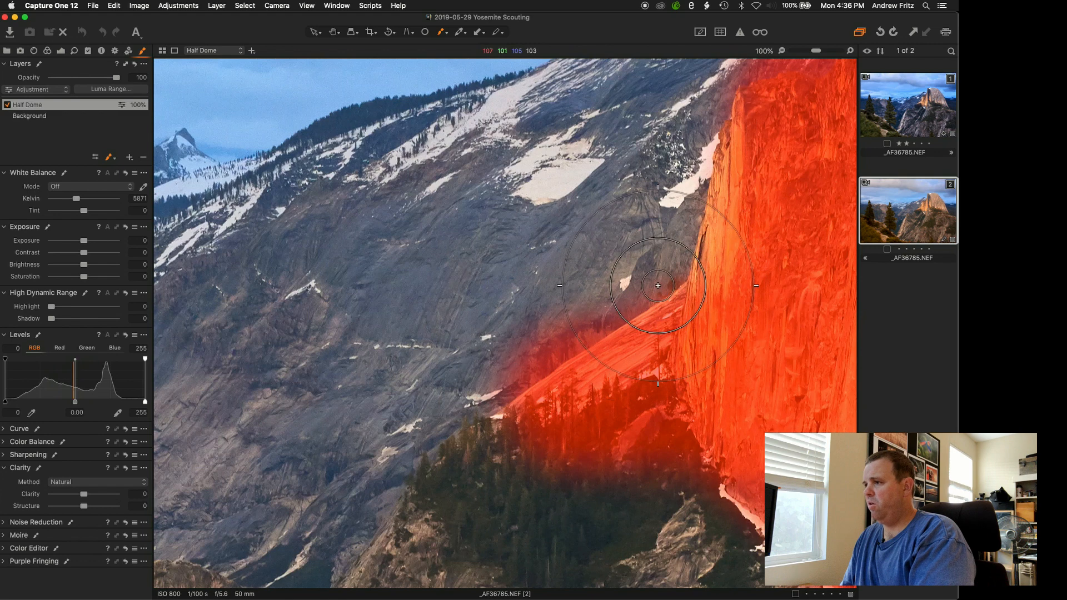
scroll(658, 286, down, 5)
scroll(815, 276, up, 5)
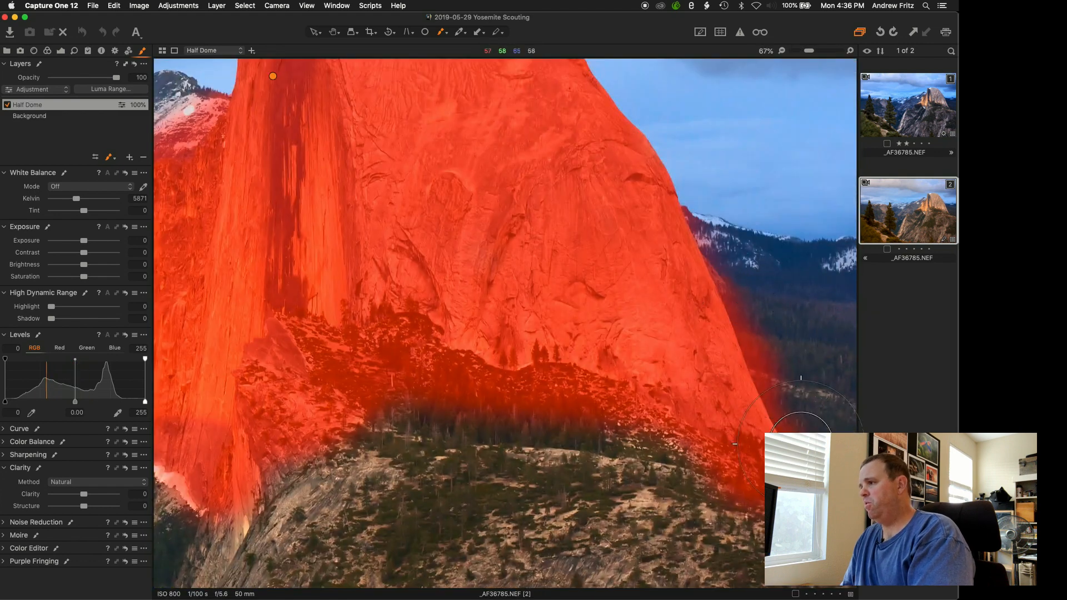
scroll(459, 276, down, 3)
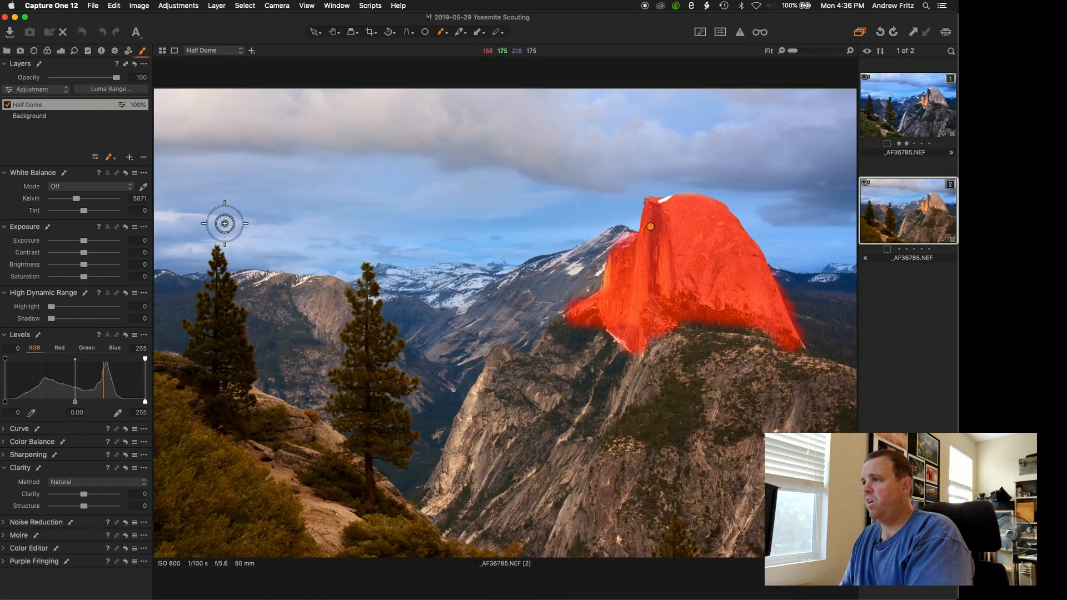
click(115, 160)
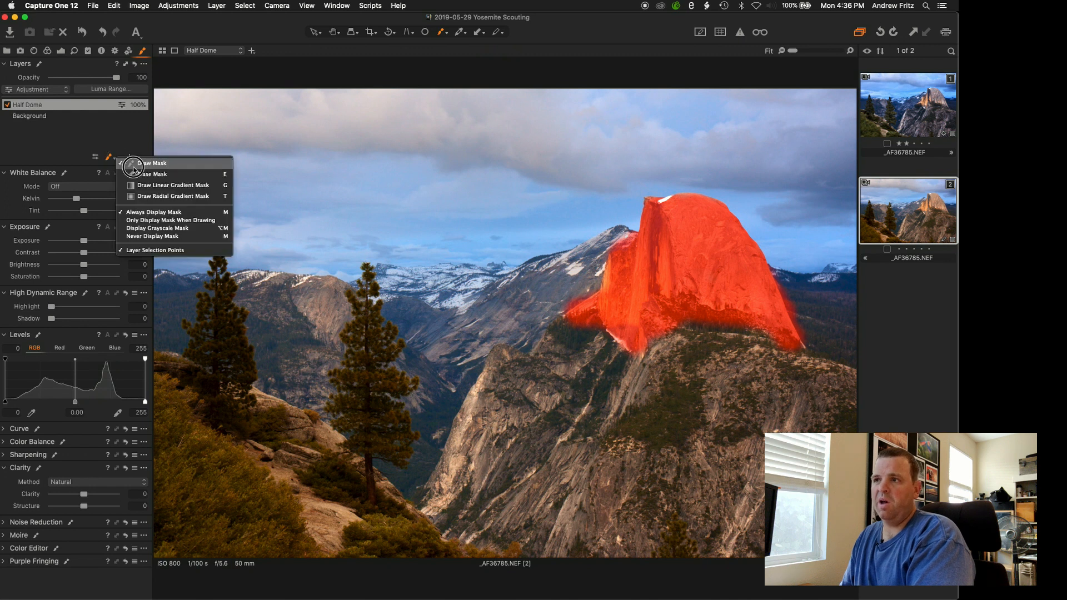
click(167, 172)
scroll(809, 311, up, 5)
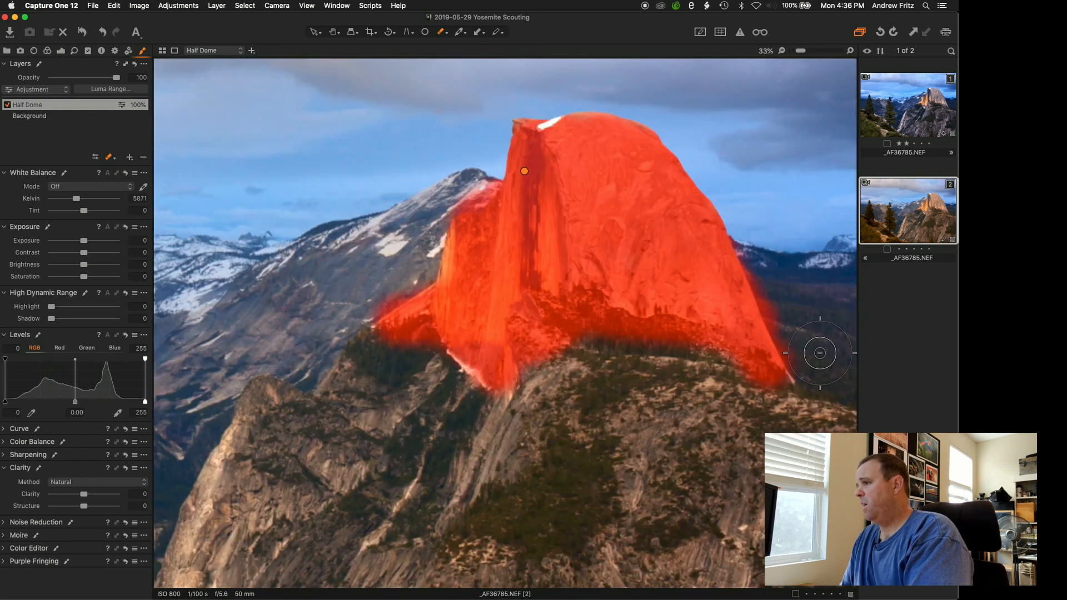
right_click(727, 339)
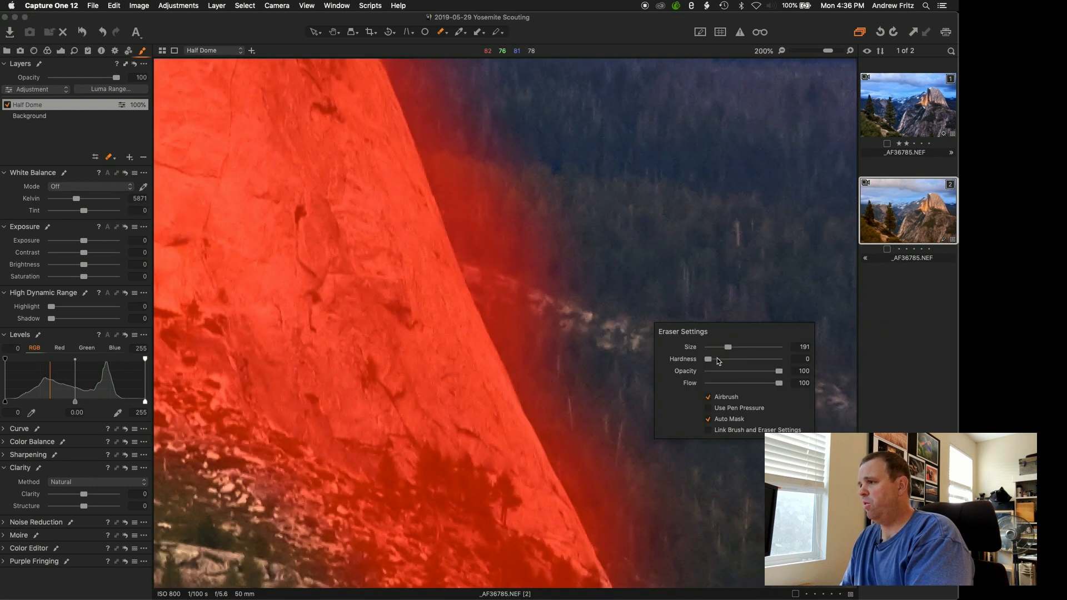
drag(710, 360, 732, 360)
drag(730, 348, 731, 347)
- Erase the mask spill over the forest and distant mountains along Half Dome's right edge
mouse_move(558, 212)
mouse_down()
mouse_move(565, 300)
mouse_move(526, 224)
mouse_move(536, 190)
mouse_up()
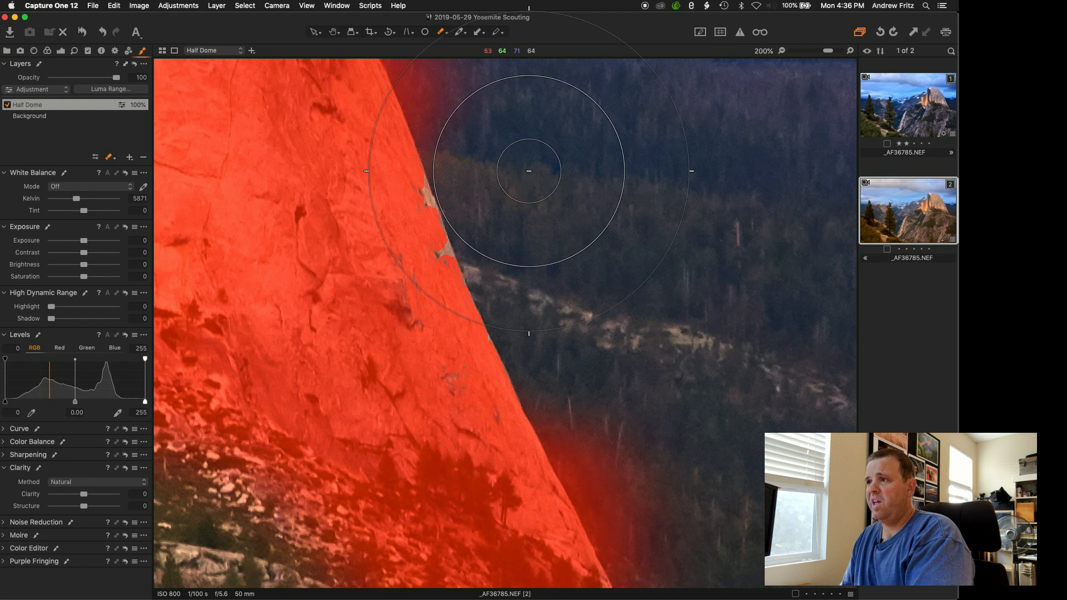
mouse_move(631, 205)
mouse_down()
mouse_move(691, 432)
mouse_move(722, 483)
mouse_up()
mouse_move(586, 369)
mouse_down()
mouse_move(540, 284)
mouse_move(528, 218)
mouse_move(484, 112)
mouse_move(500, 71)
mouse_up()
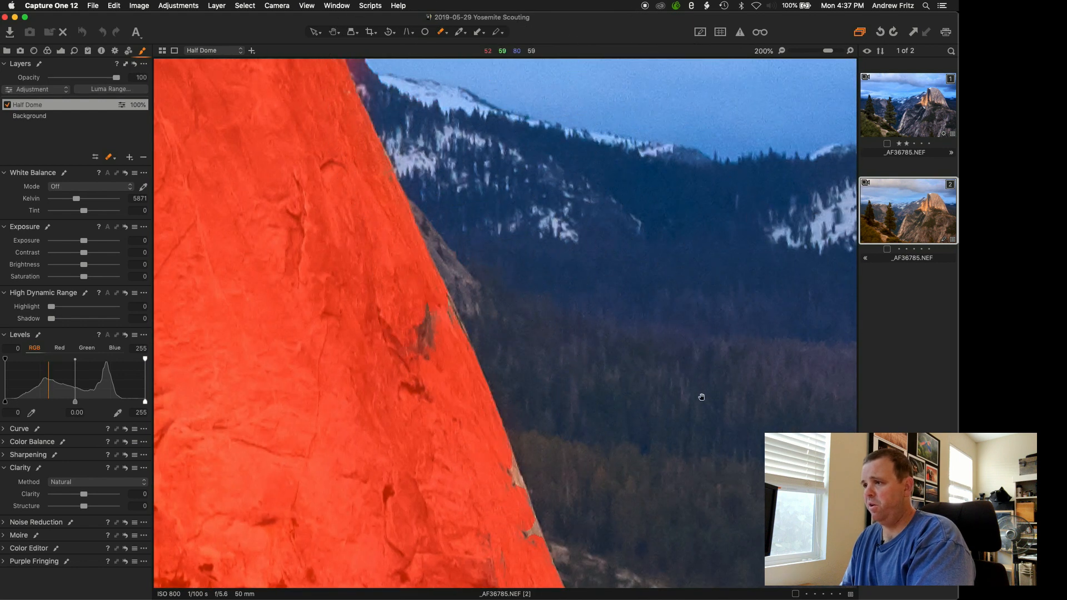
mouse_move(702, 397)
mouse_down()
mouse_move(581, 175)
mouse_move(594, 417)
mouse_up()
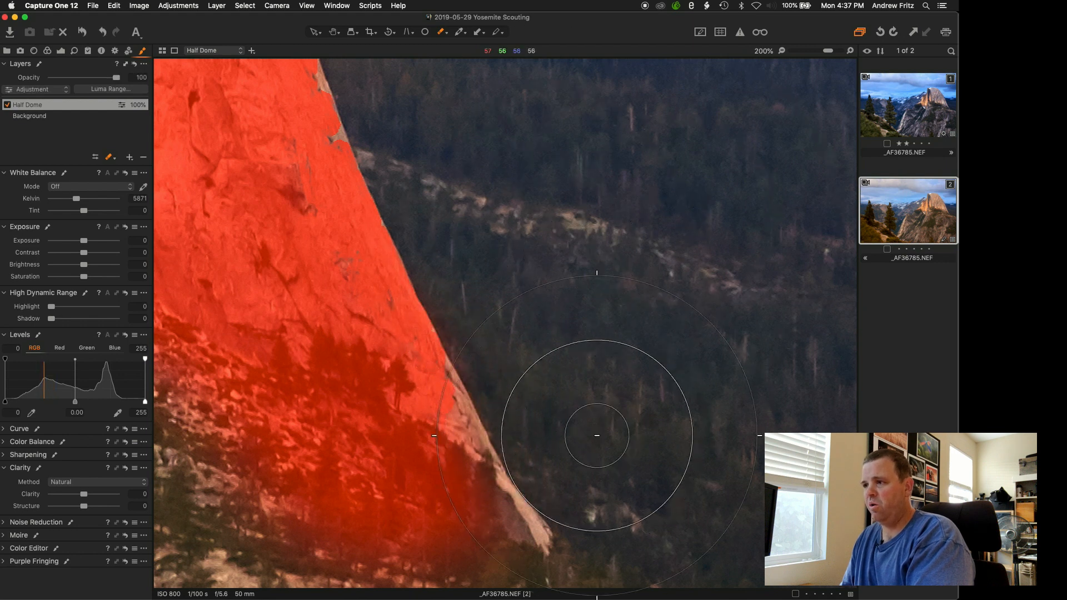
- Erase the mask spill over the sky and the snowy mountain along Half Dome's left edge and lower shoulder
key(super+0)
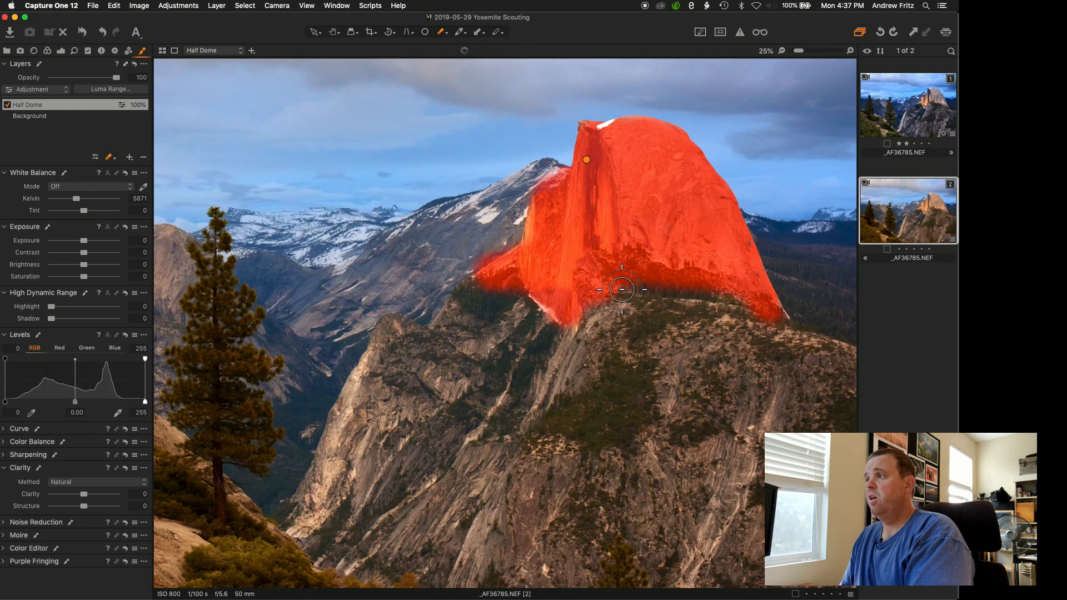
scroll(562, 137, up, 3)
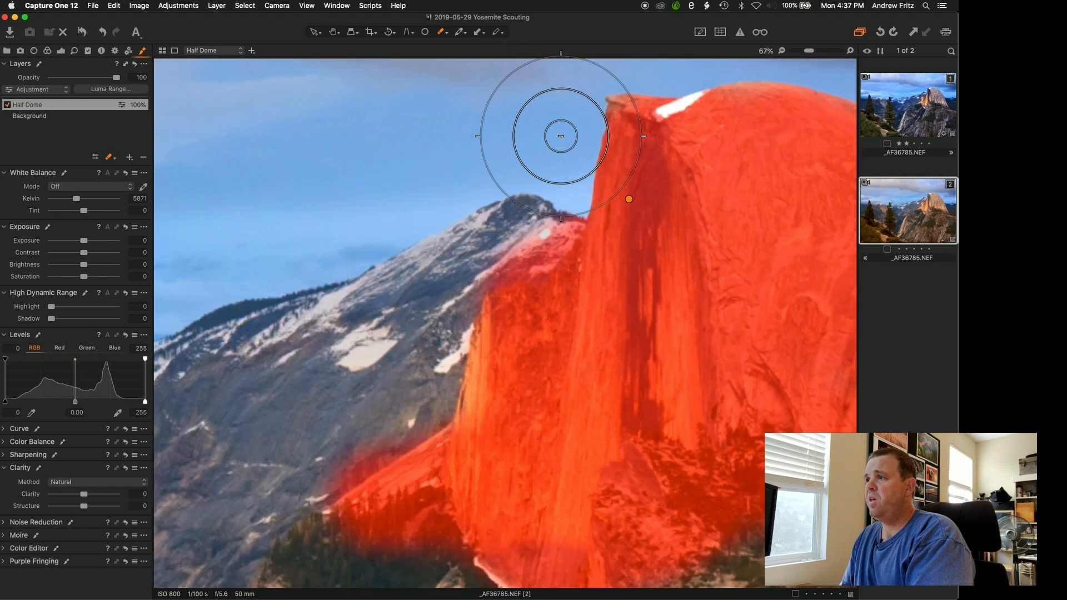
scroll(561, 135, up, 1)
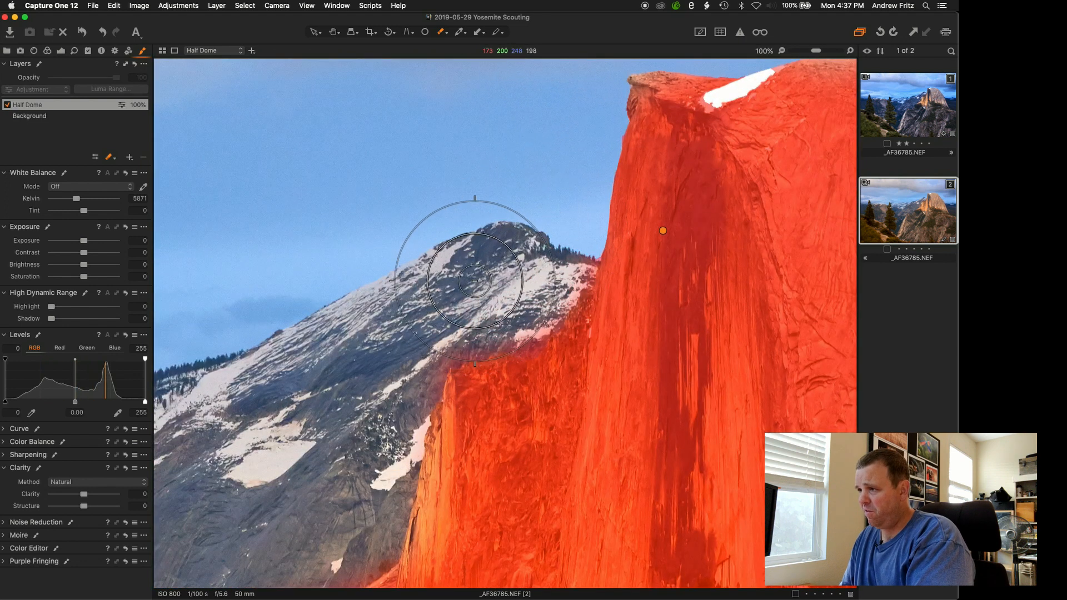
drag(356, 454, 392, 185)
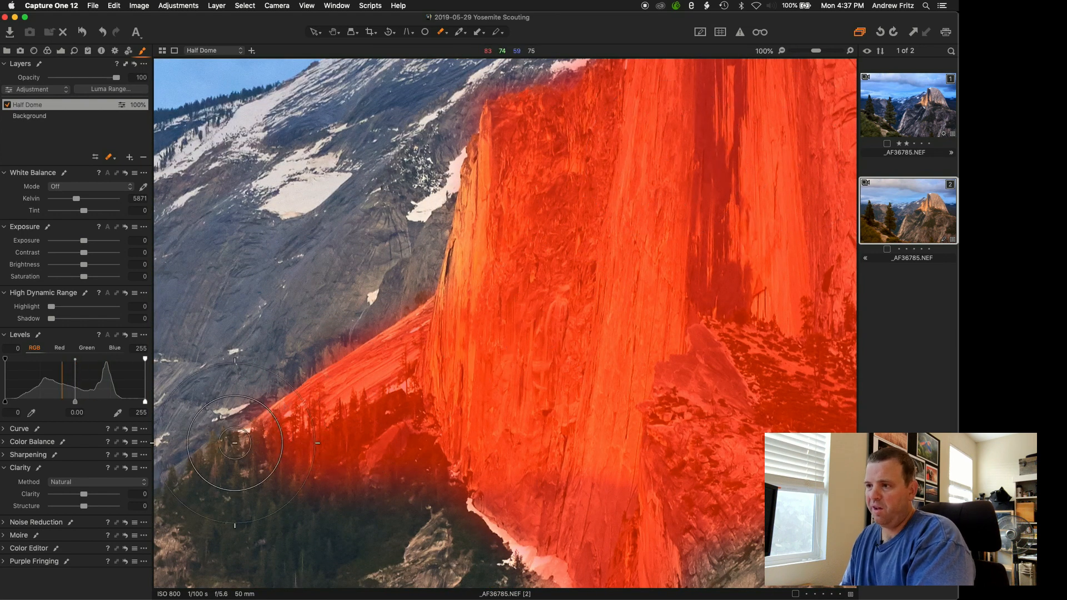
scroll(235, 443, up, 5)
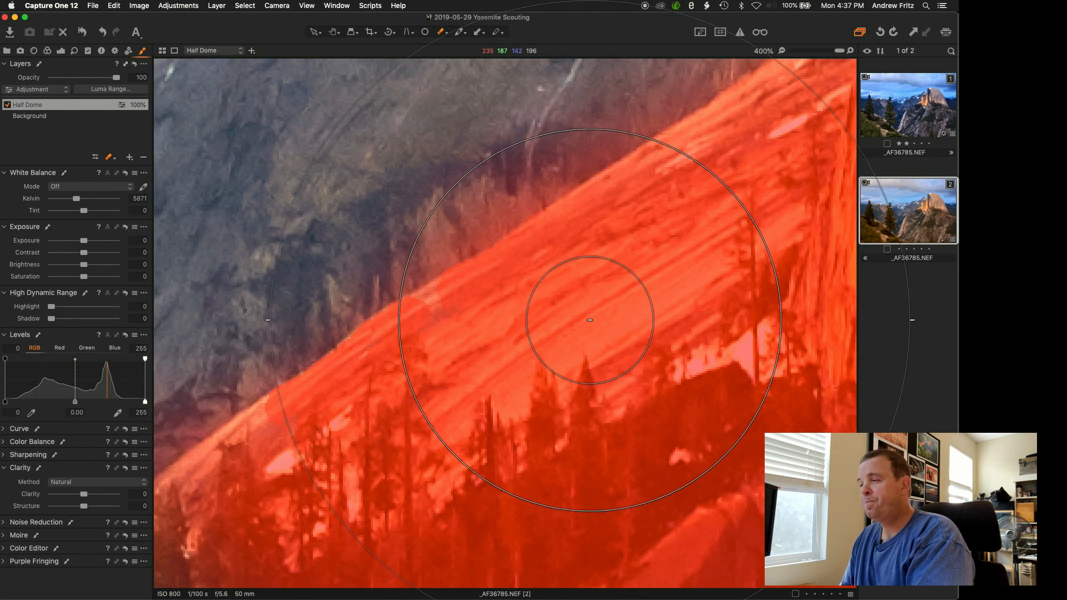
scroll(738, 149, down, 4)
scroll(738, 149, down, 2)
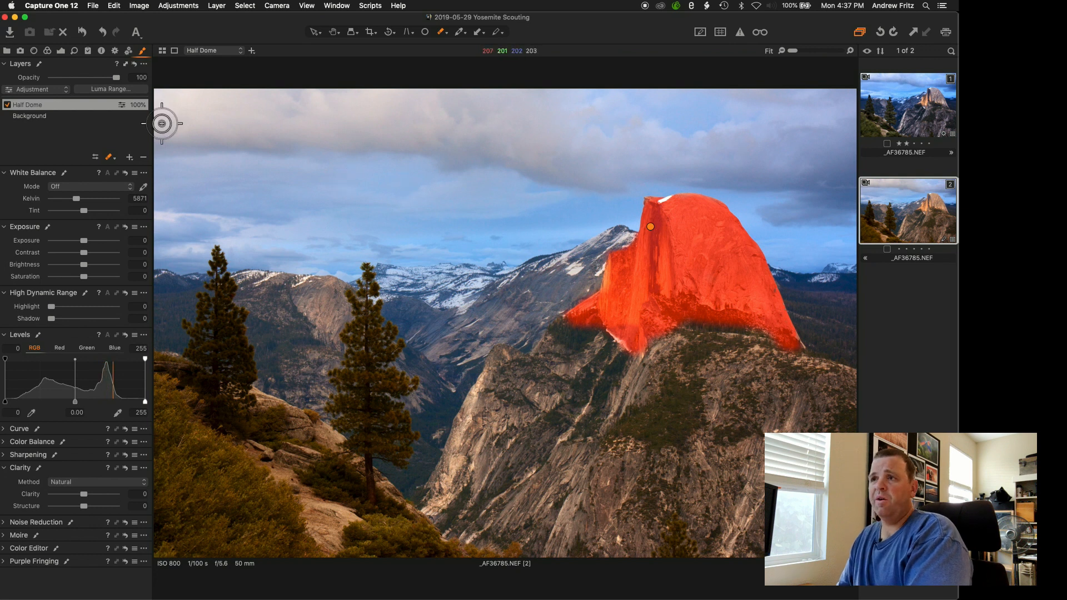
- Refine the Half Dome layer's mask with a radius of 300
right_click(39, 108)
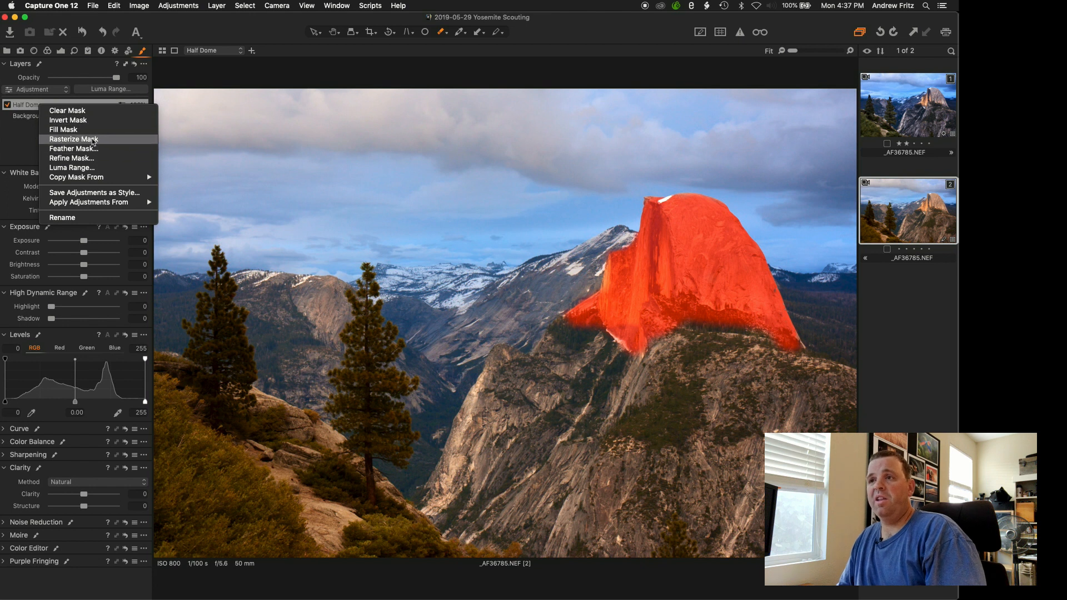
click(91, 159)
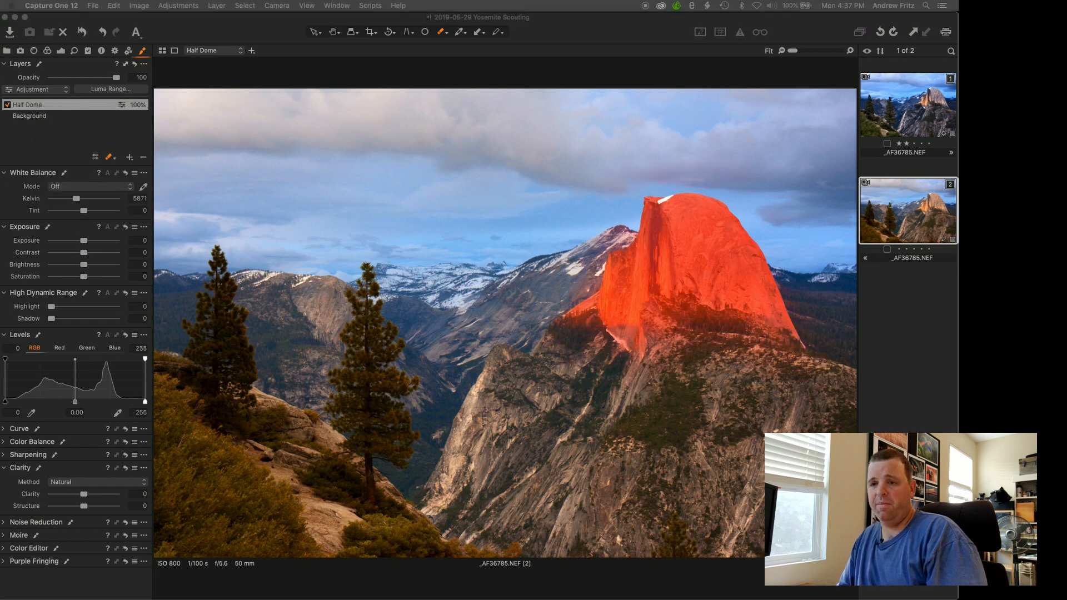
drag(408, 154, 482, 225)
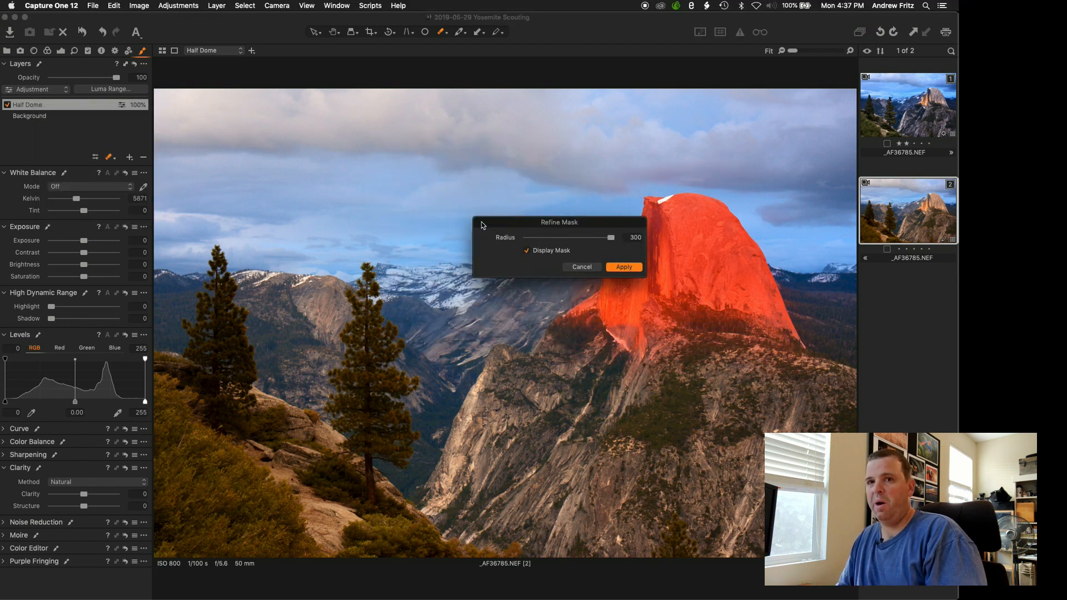
drag(579, 228, 479, 203)
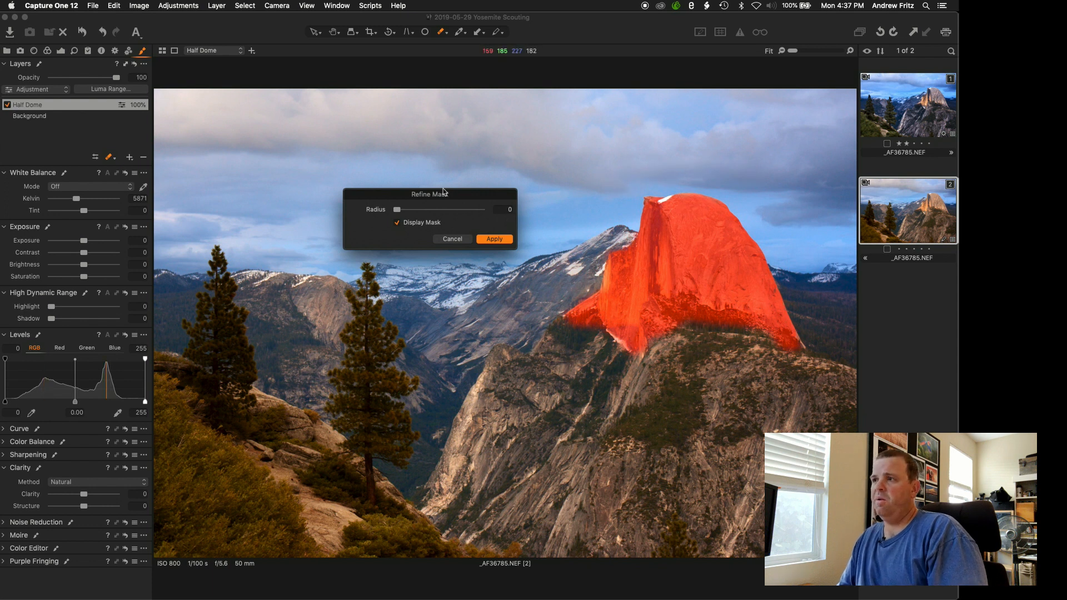
drag(443, 191, 510, 192)
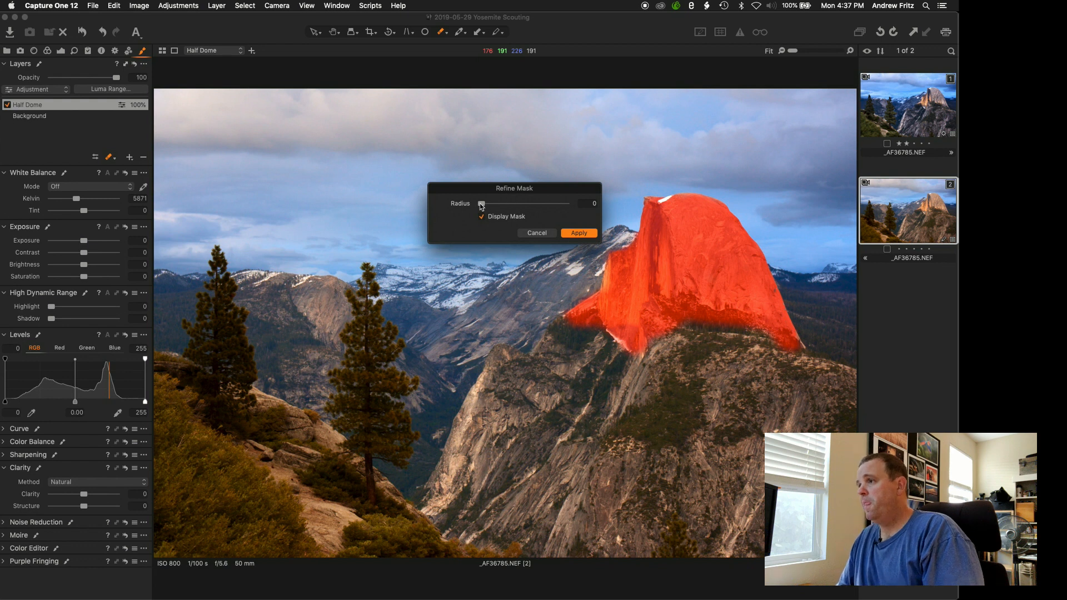
drag(484, 205, 507, 208)
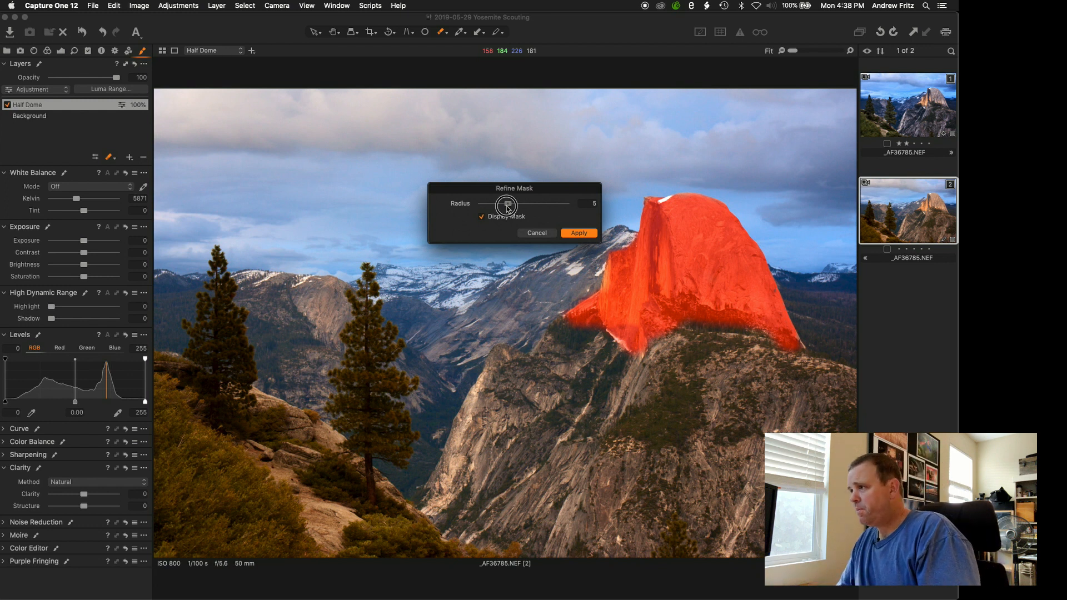
drag(510, 207, 625, 217)
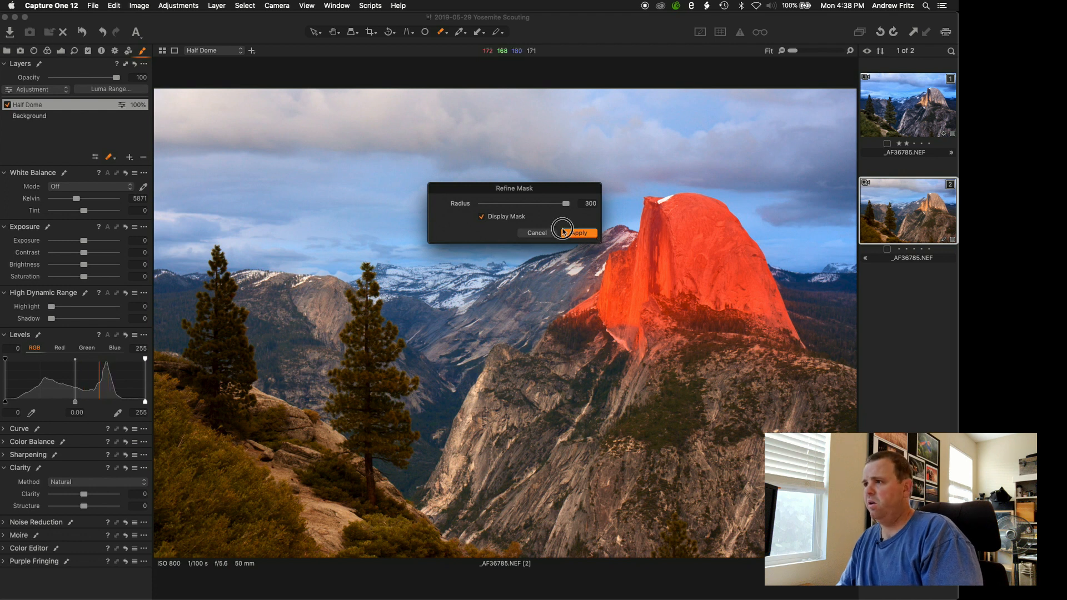
key(Return)
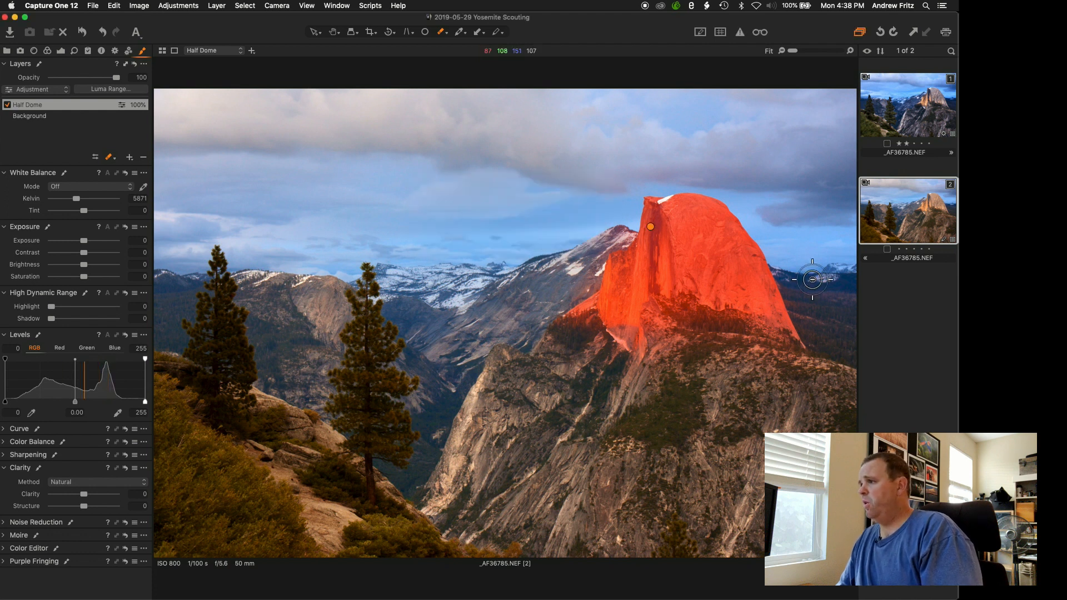
- Check the refined mask's edges, hide the mask display, and set the Half Dome layer's exposure to 0.12
scroll(808, 328, up, 3)
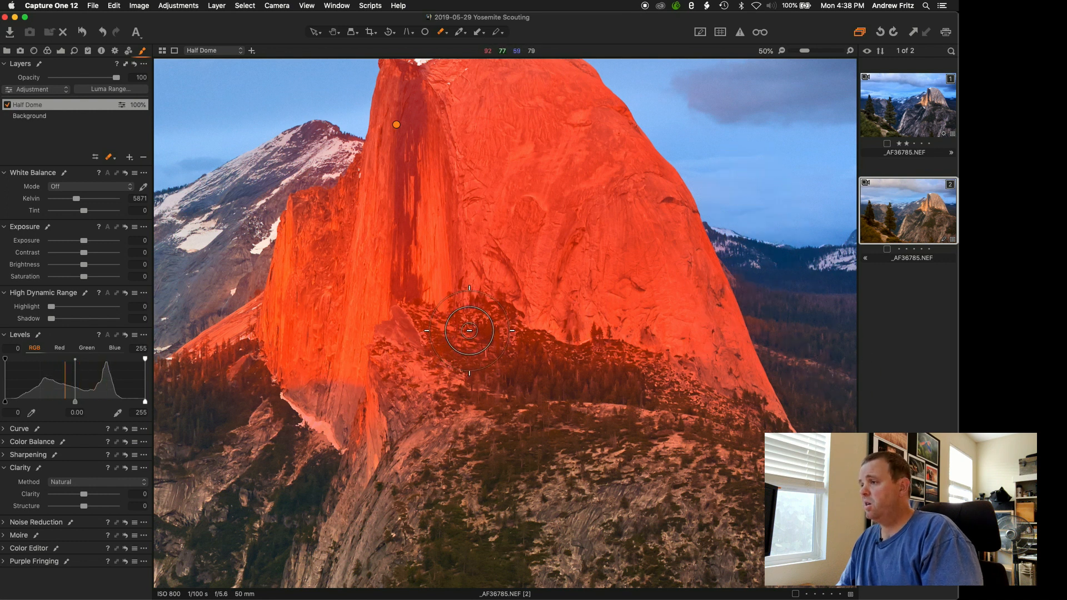
scroll(470, 333, down, 3)
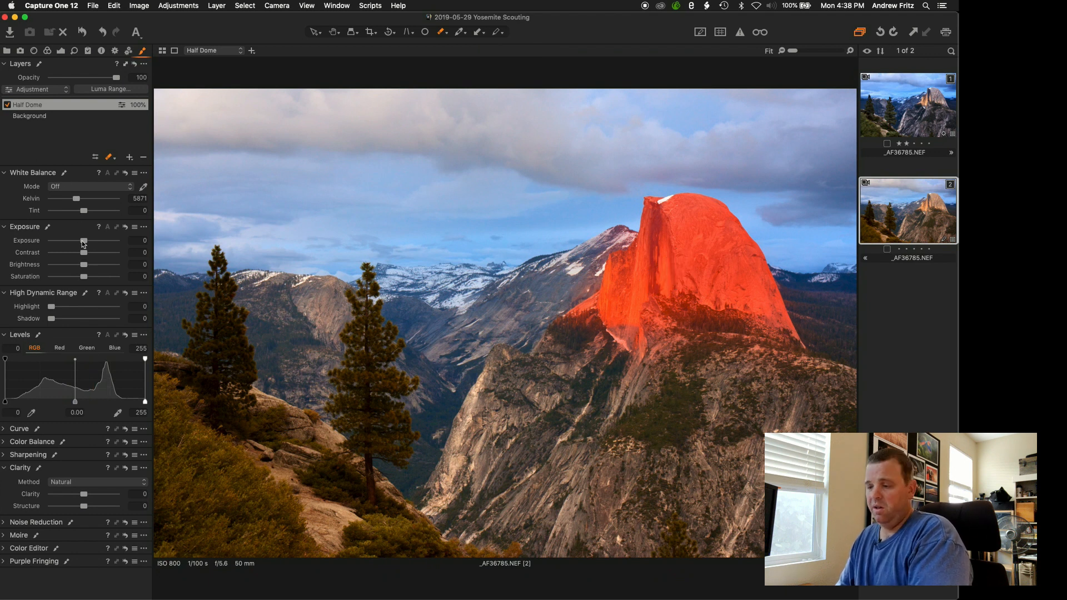
key(m)
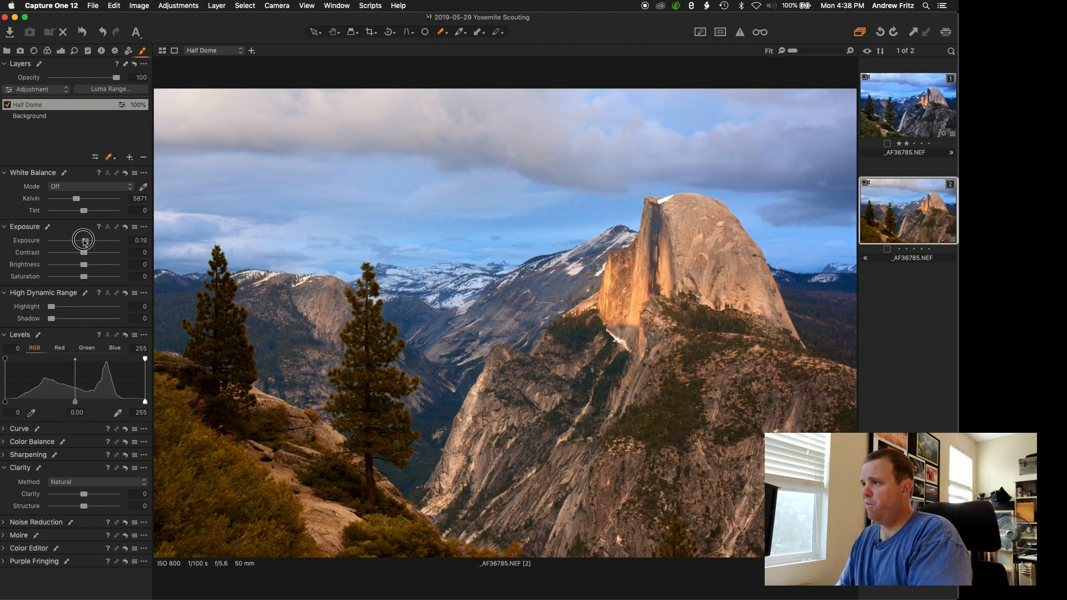
mouse_move(85, 241)
mouse_down()
mouse_move(91, 253)
mouse_move(87, 241)
mouse_up()
click(88, 241)
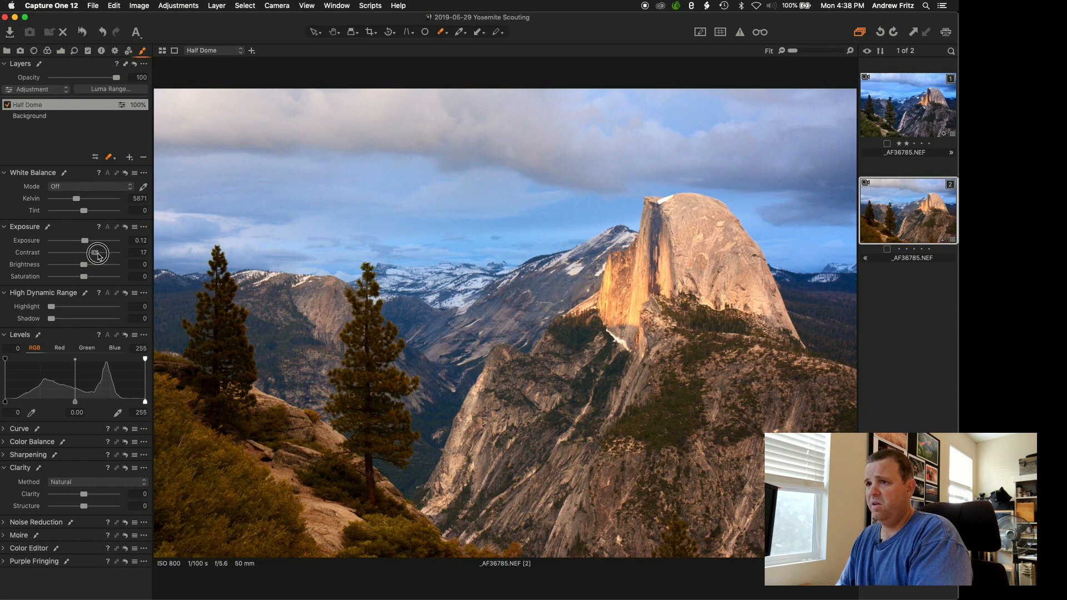
- Reset the Half Dome layer's contrast and exposure, and set its Levels black point to 11 and white point to 227
double_click(96, 253)
double_click(85, 241)
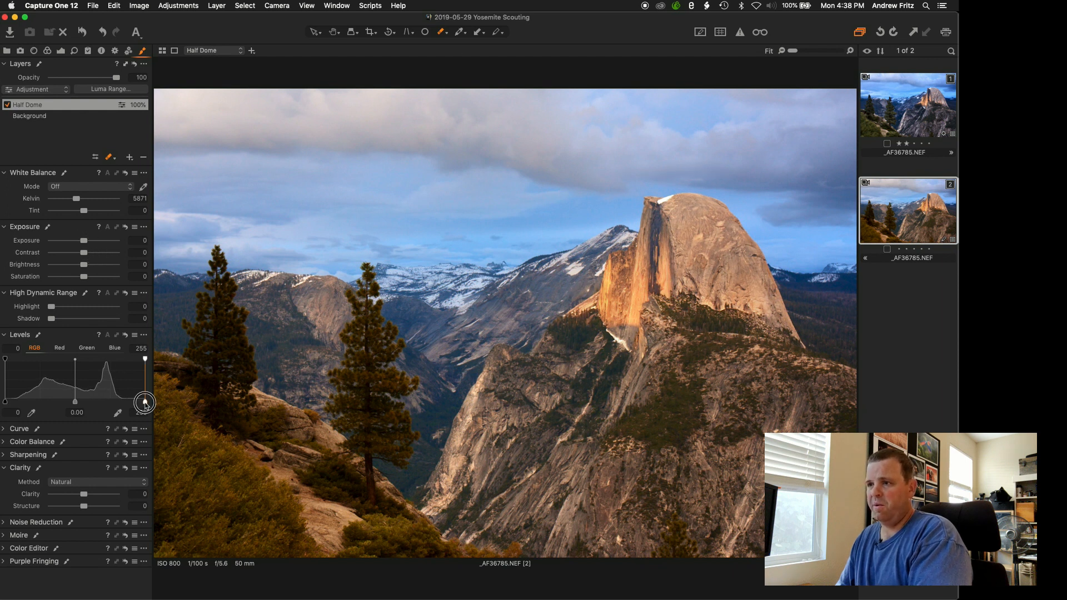
drag(144, 402, 130, 402)
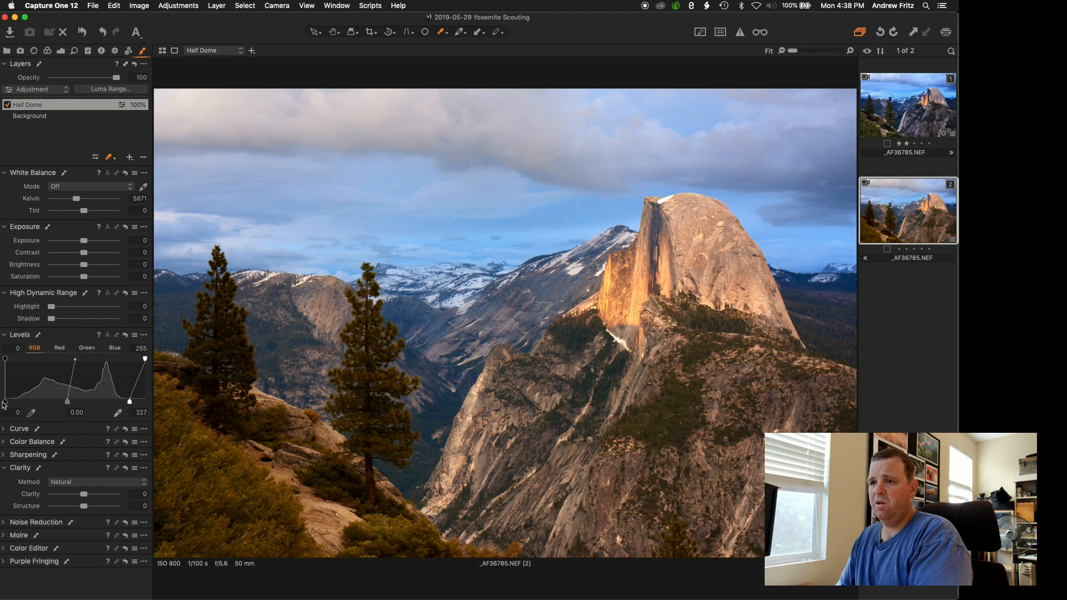
drag(6, 403, 65, 401)
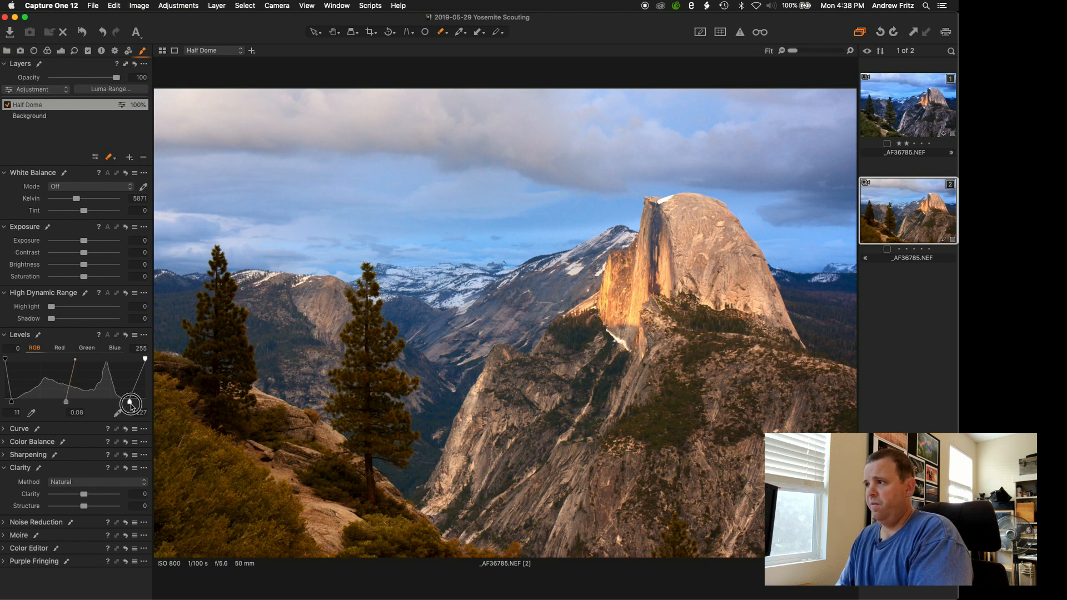
drag(132, 408, 130, 403)
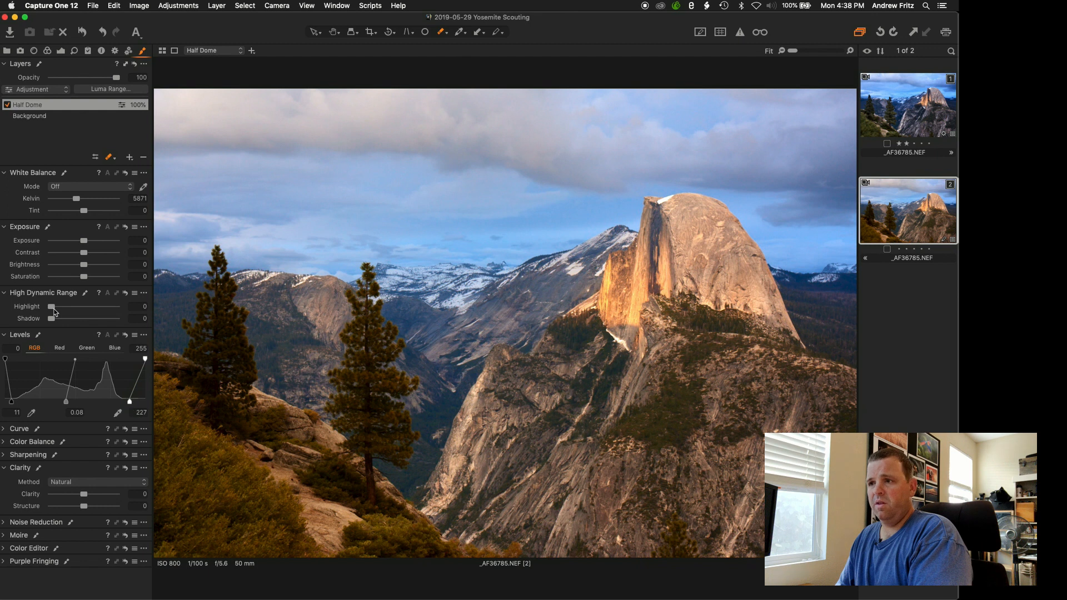
- Set the Half Dome layer's saturation to 11 and its Levels white point to 236
mouse_move(85, 278)
mouse_down()
mouse_move(221, 287)
mouse_move(90, 278)
mouse_up()
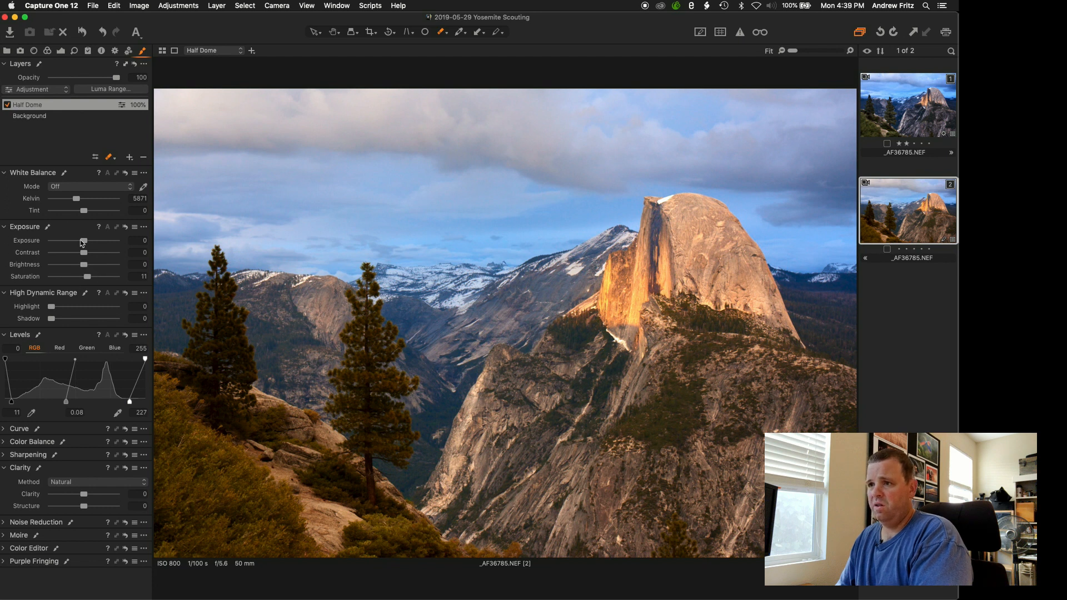
drag(130, 404, 134, 405)
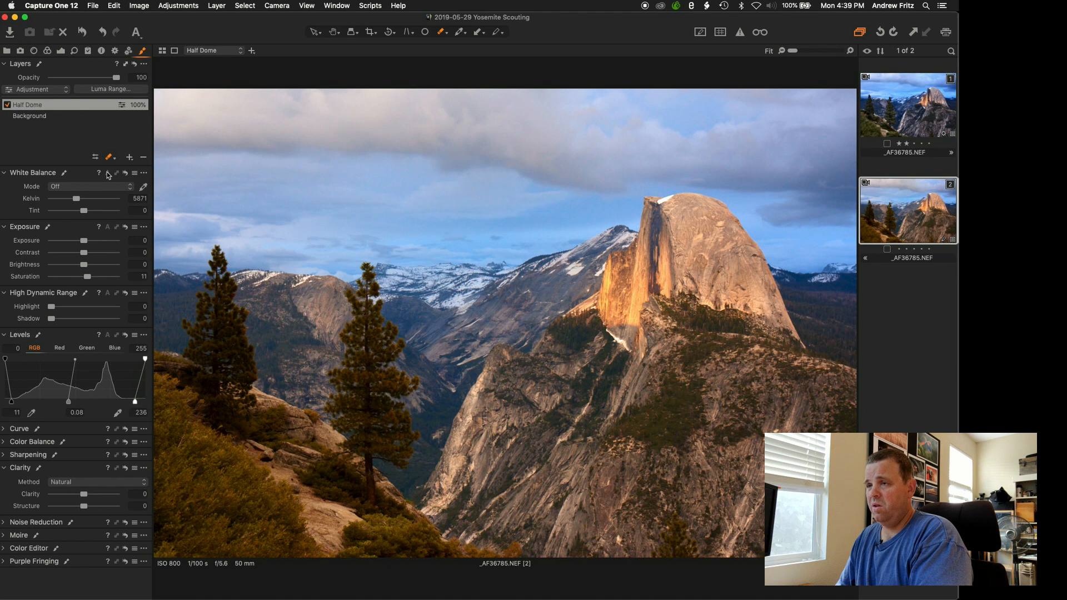
- Set the Half Dome layer's High Dynamic Range highlight to 45 using the exposure warning, and hide the warning
key(super+e)
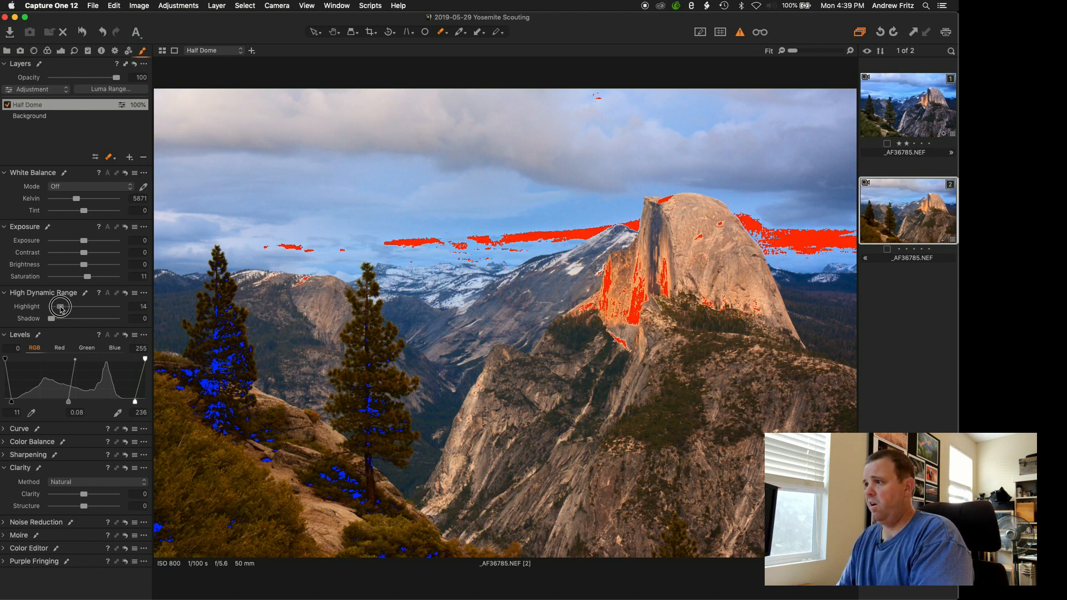
drag(61, 308, 82, 309)
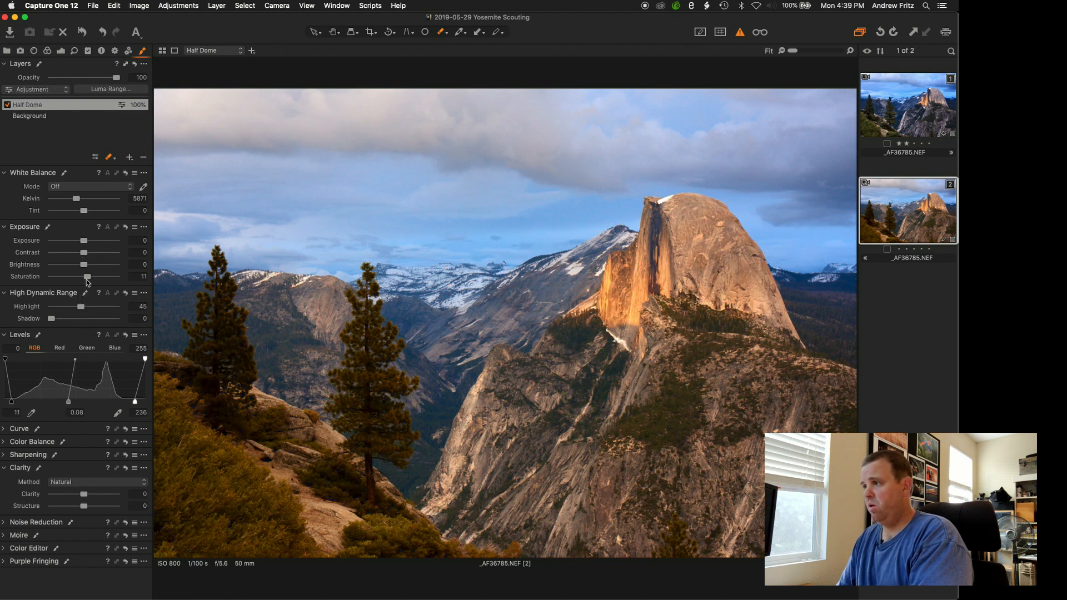
key(super+e)
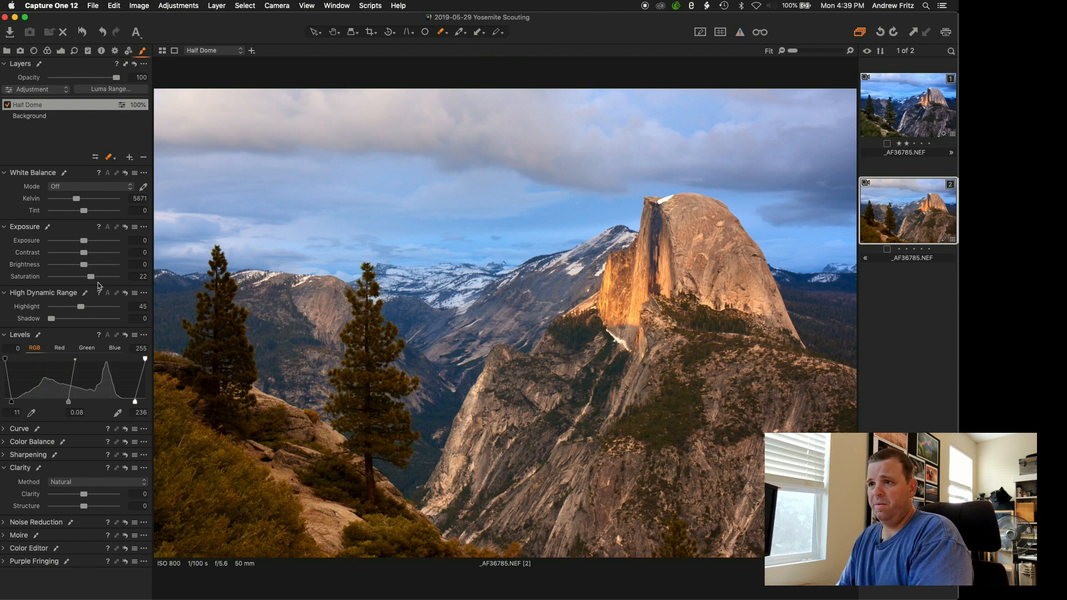
- Set the Half Dome layer's exposure to 0.56, with a Levels white point of 245 and midtone of -0.03
drag(83, 241, 88, 241)
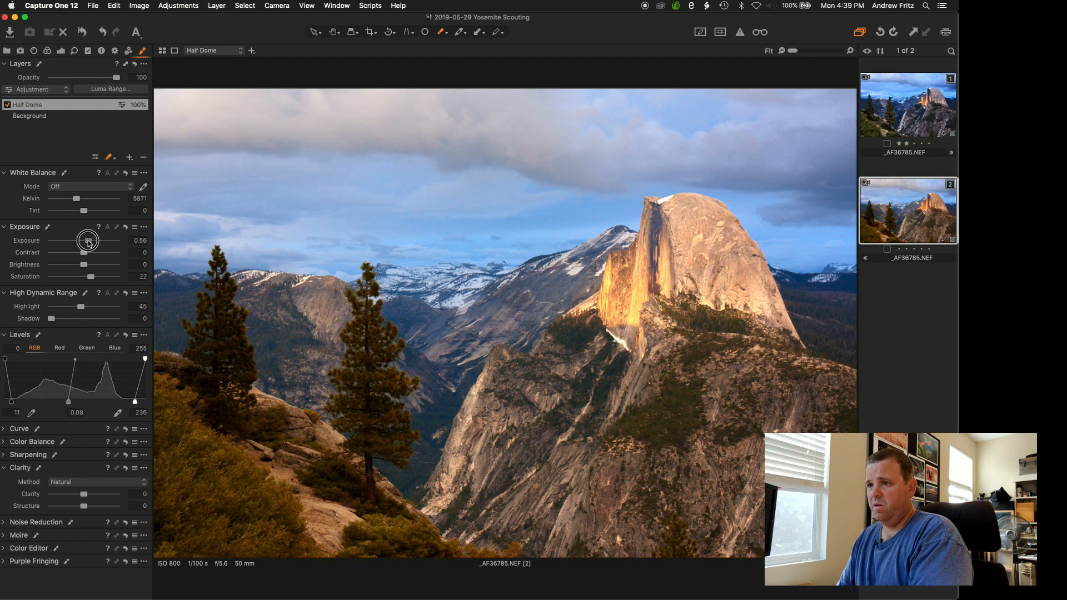
drag(136, 402, 136, 400)
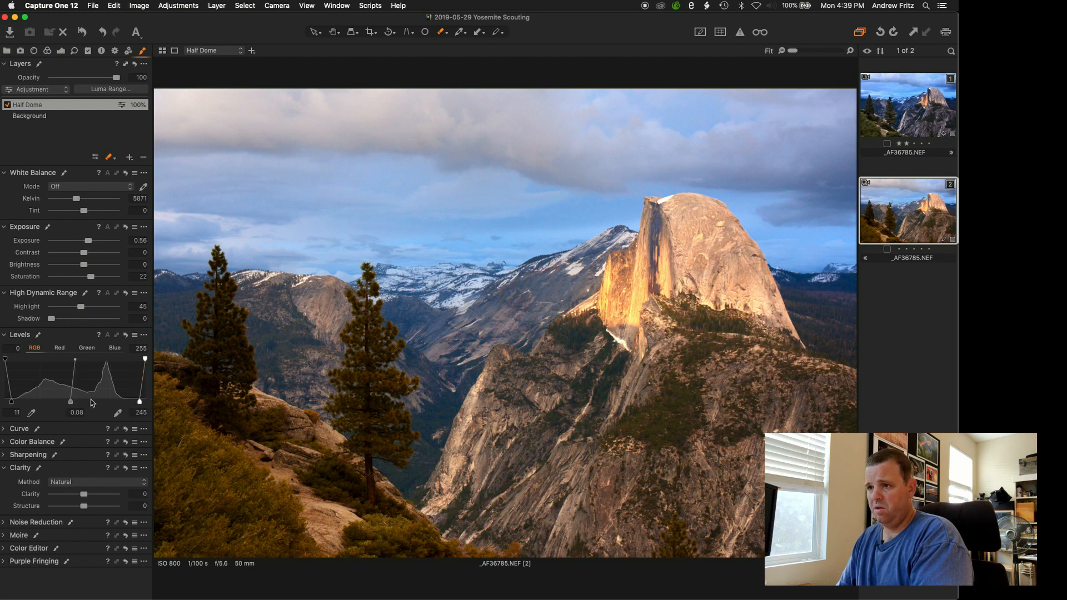
drag(71, 402, 77, 402)
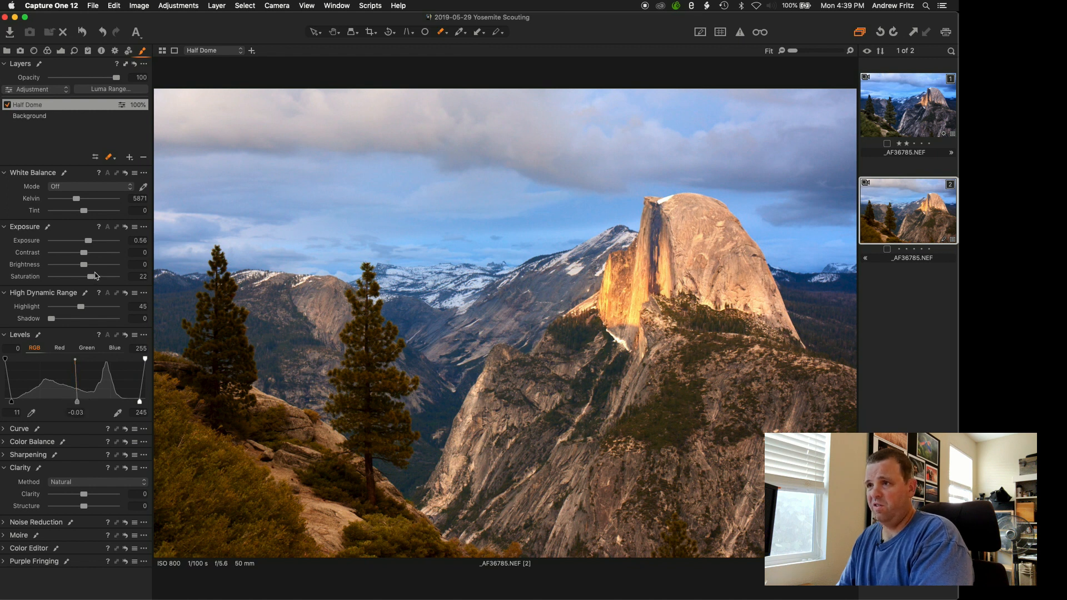
- Set the Half Dome layer's saturation to 5 and brightness to -7, and warm its white balance to 6178 Kelvin
drag(92, 277, 76, 263)
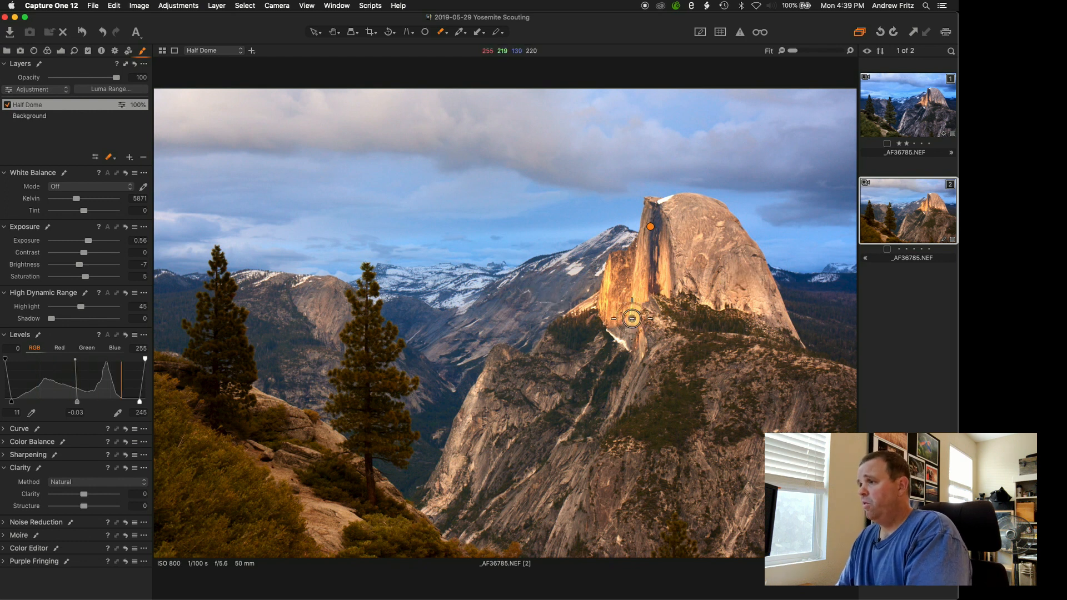
scroll(632, 314, up, 3)
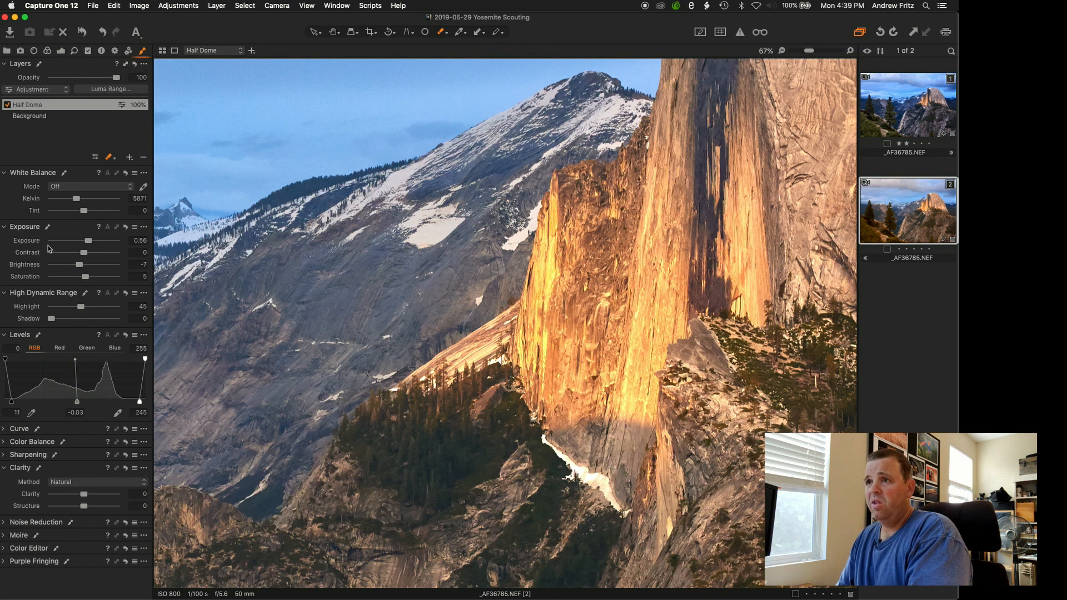
drag(77, 200, 81, 201)
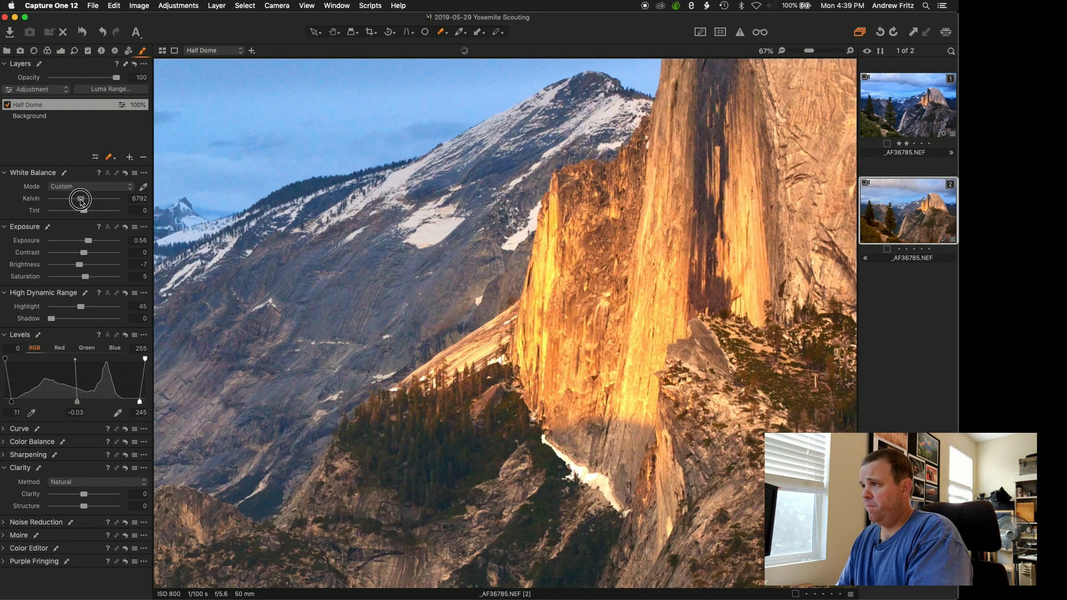
key(comma)
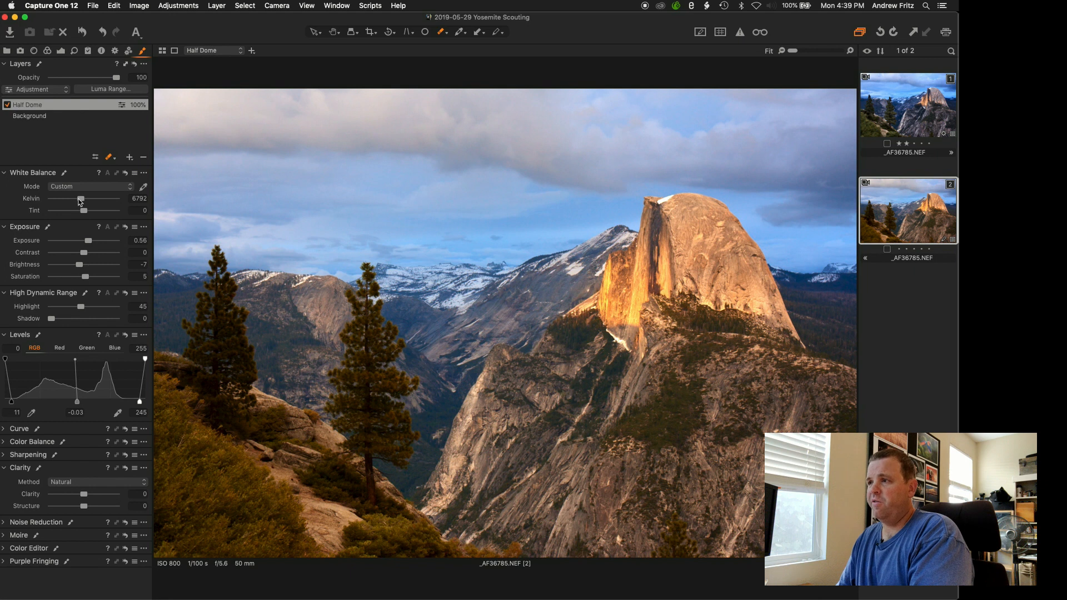
mouse_move(81, 201)
mouse_down()
mouse_move(57, 196)
mouse_move(72, 195)
mouse_up()
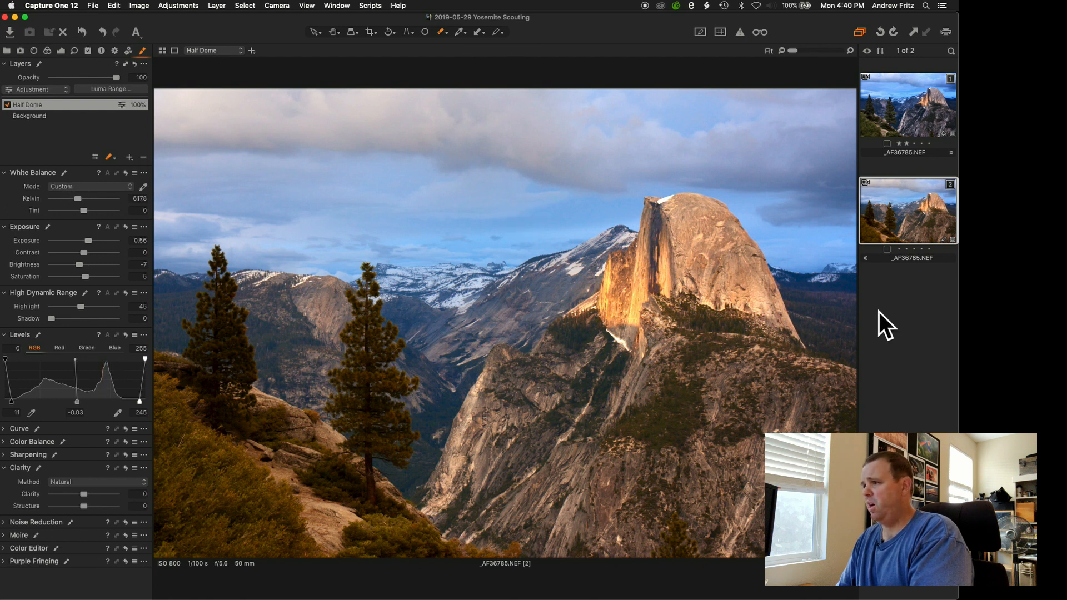
- Inspect Half Dome's edges up close, and erase mask spill over the forest beside its lower right slope with a smaller eraser
scroll(561, 275, up, 3)
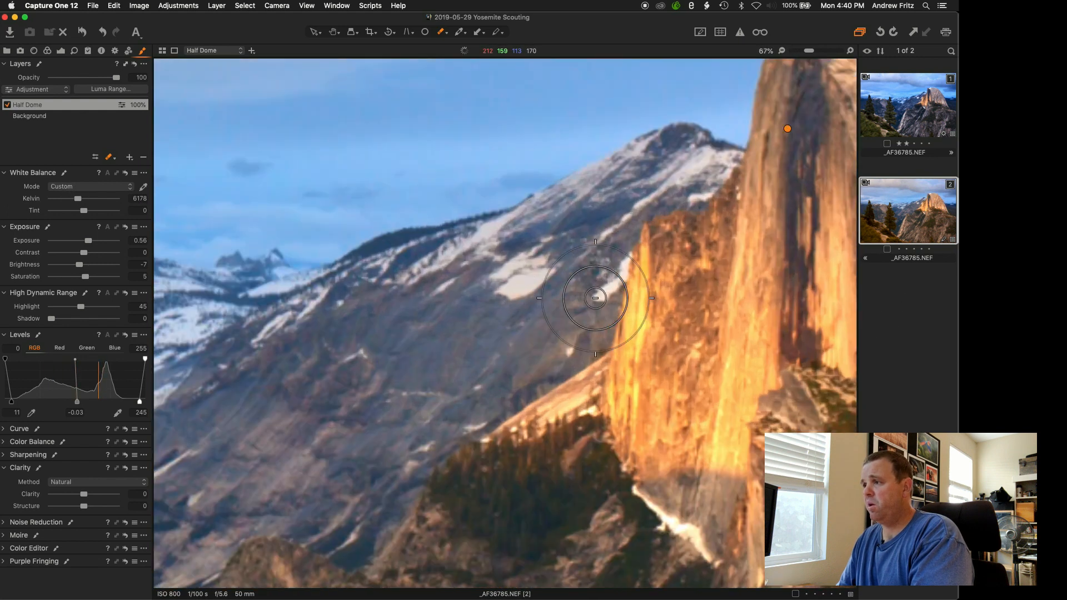
drag(575, 177, 541, 225)
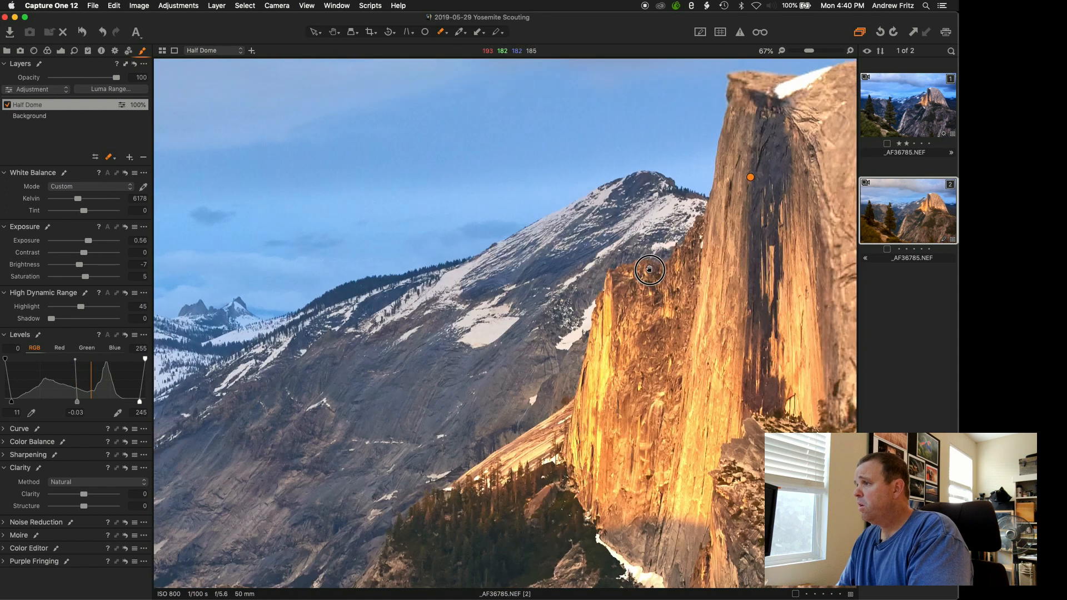
drag(650, 270, 551, 406)
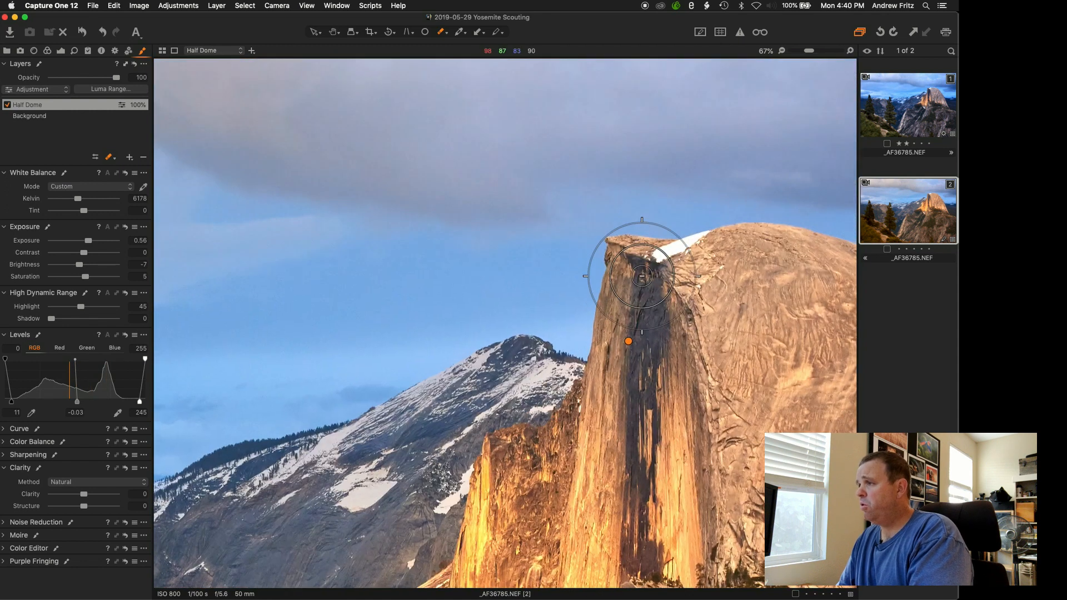
drag(671, 262, 462, 271)
drag(672, 400, 455, 309)
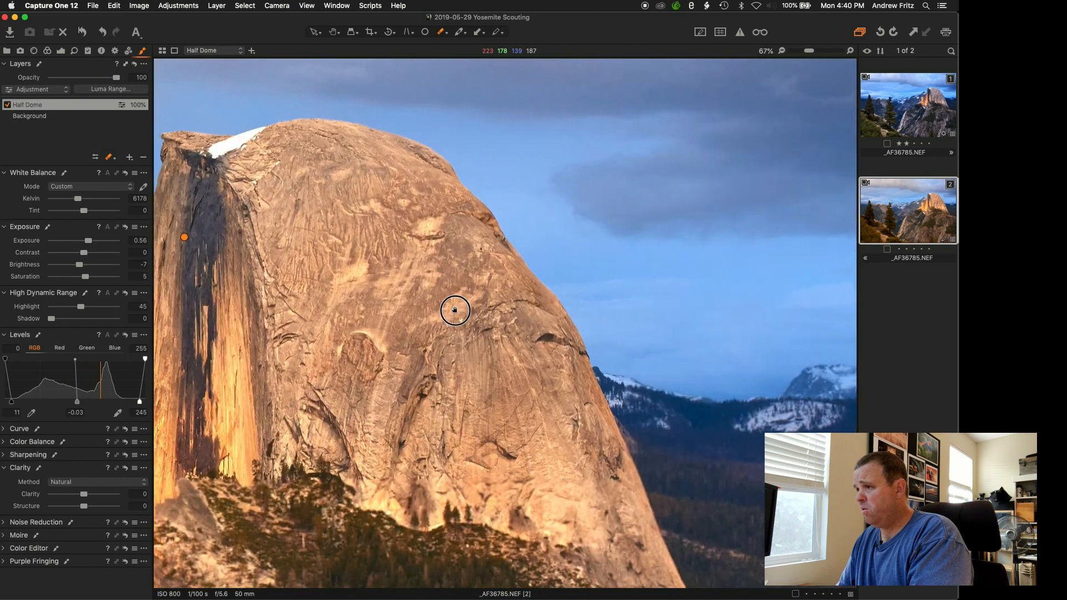
drag(652, 451, 535, 219)
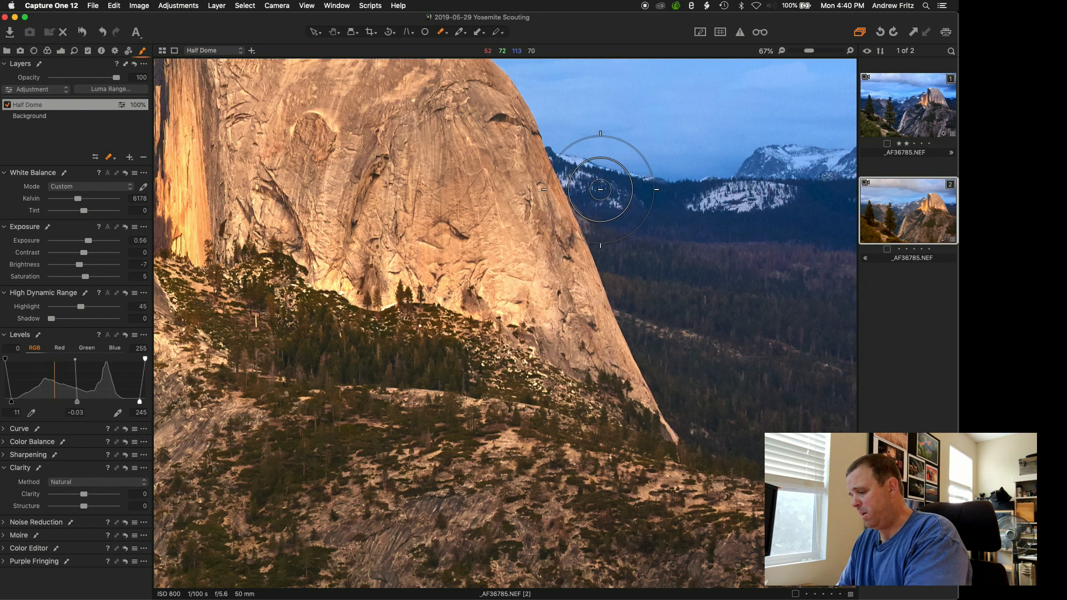
key(bracketleft)
key(bracketleft)
key(bracketleft)
key(bracketleft)
key(bracketleft)
key(bracketleft)
key(bracketleft)
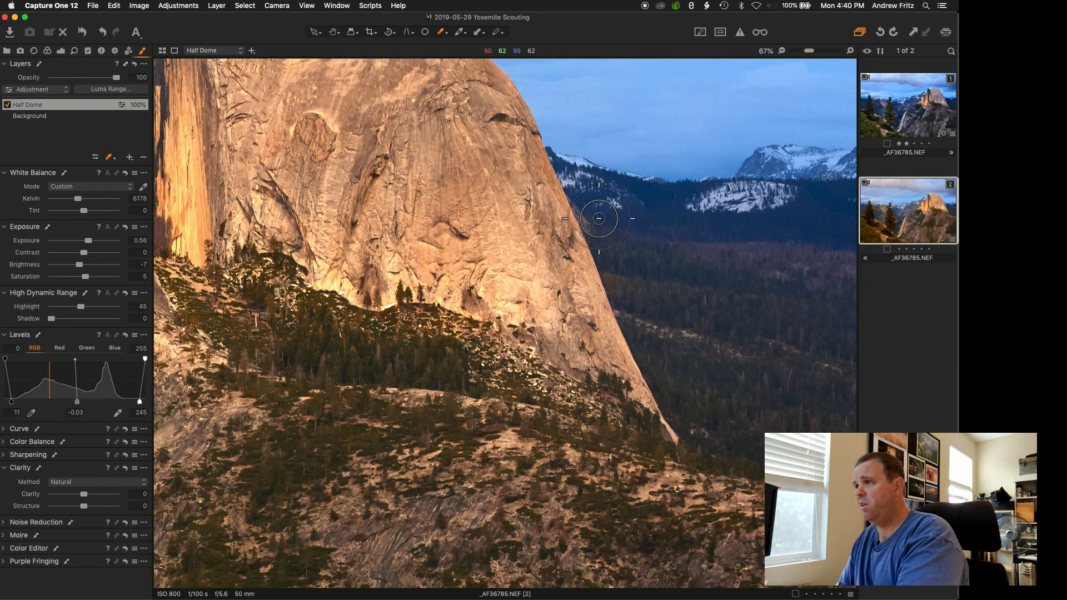
mouse_move(599, 218)
mouse_down()
mouse_move(622, 299)
mouse_move(609, 189)
mouse_move(650, 180)
mouse_move(699, 357)
mouse_move(696, 312)
mouse_move(750, 357)
mouse_move(679, 287)
mouse_move(612, 167)
mouse_move(694, 162)
mouse_move(774, 329)
mouse_move(760, 384)
mouse_up()
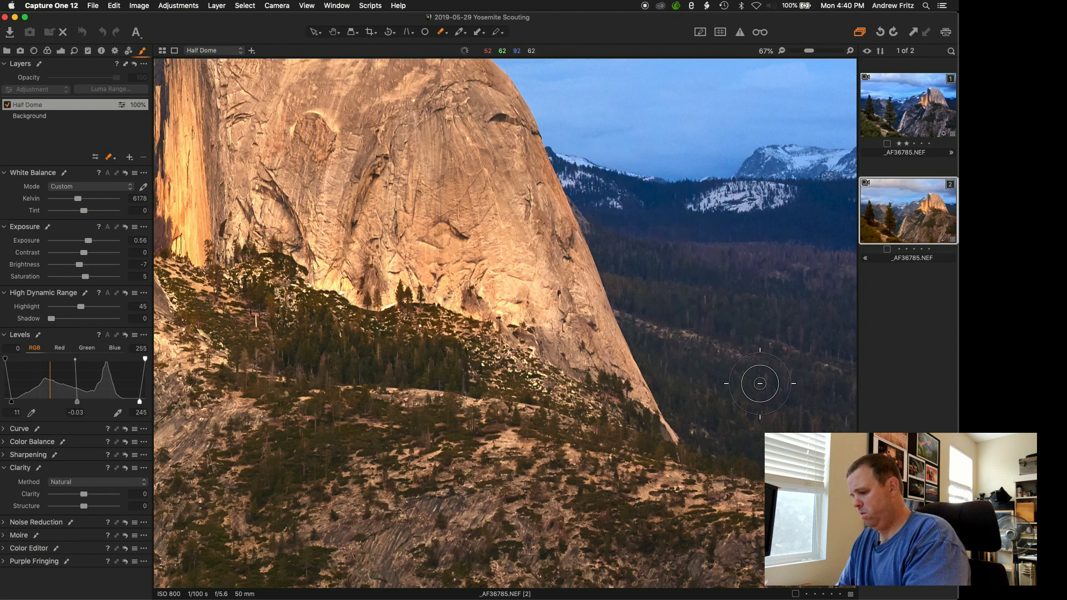
- Display the Half Dome layer's mask and refine it with a radius of 15
key(m)
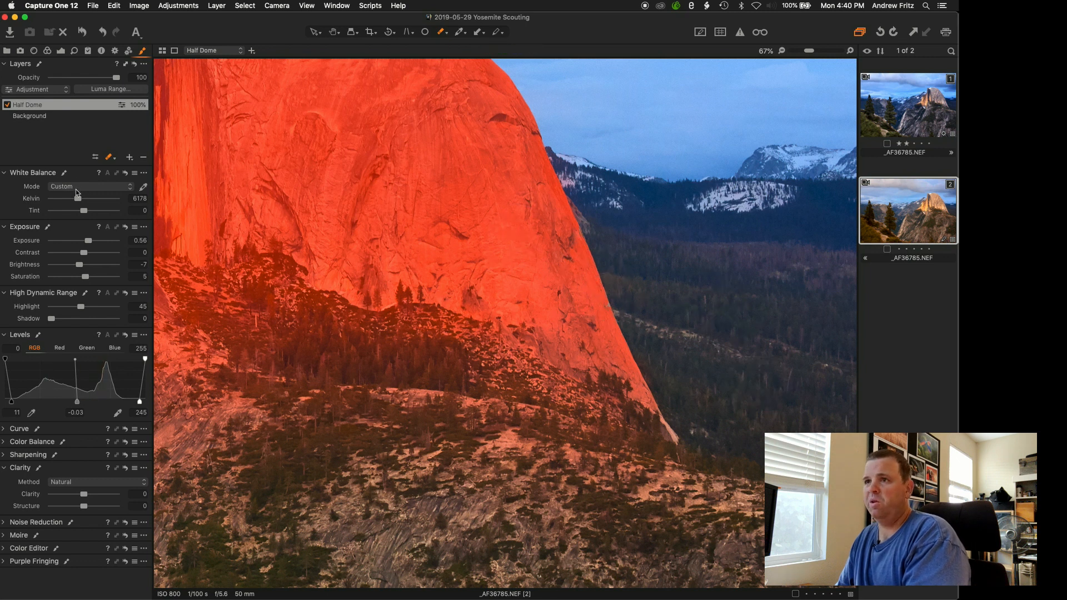
right_click(20, 111)
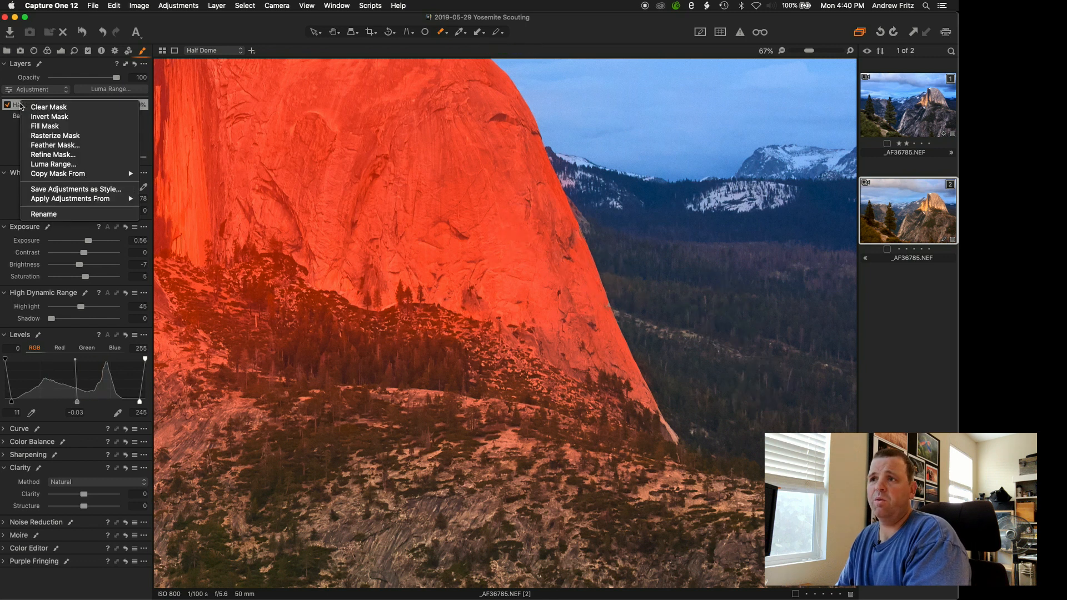
click(39, 154)
drag(398, 161, 715, 160)
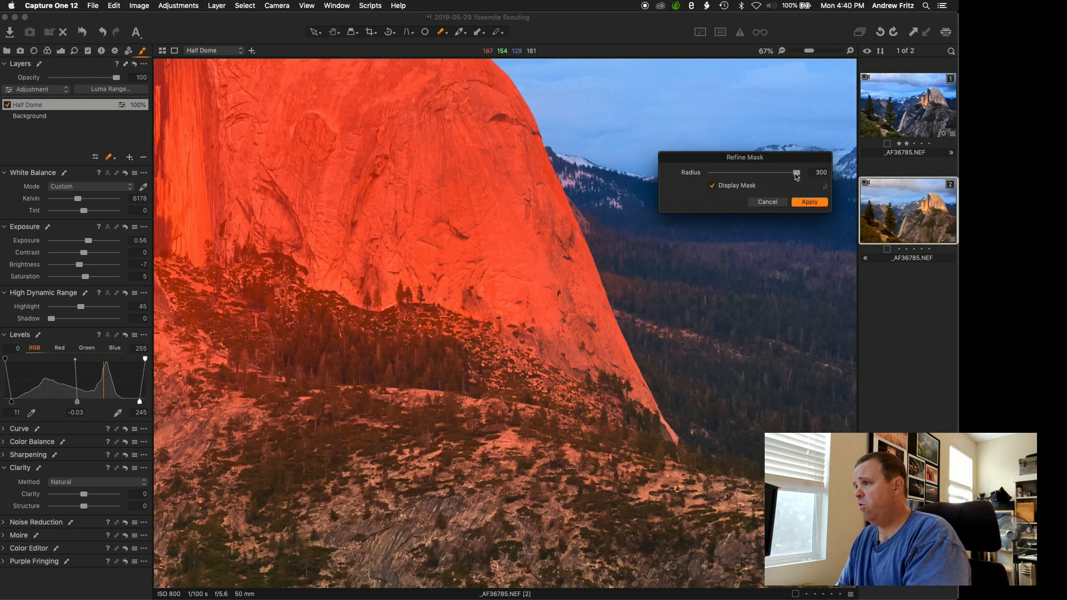
drag(796, 176, 753, 179)
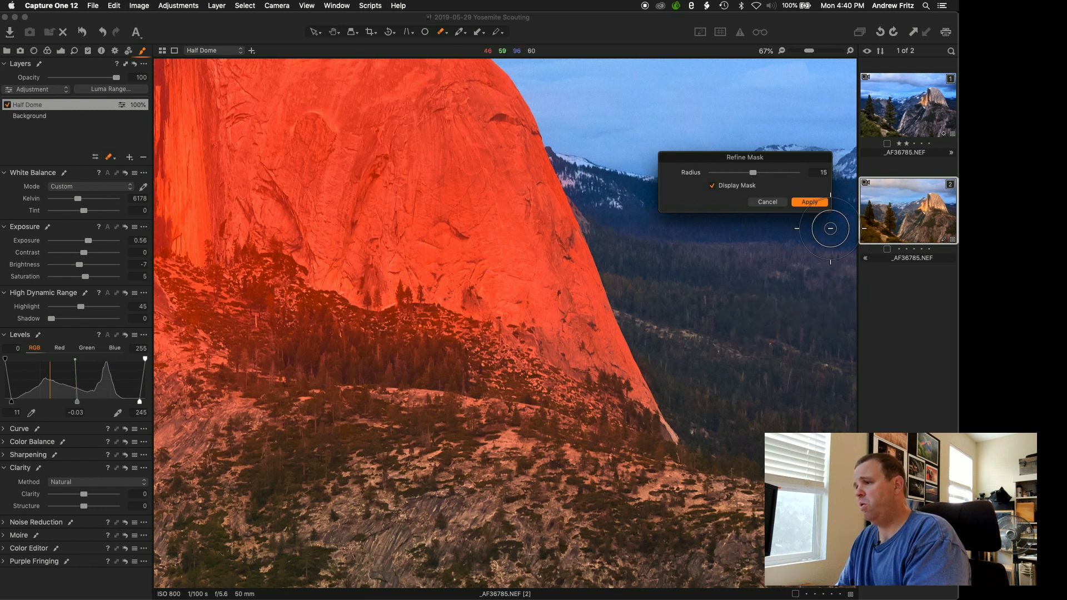
click(807, 201)
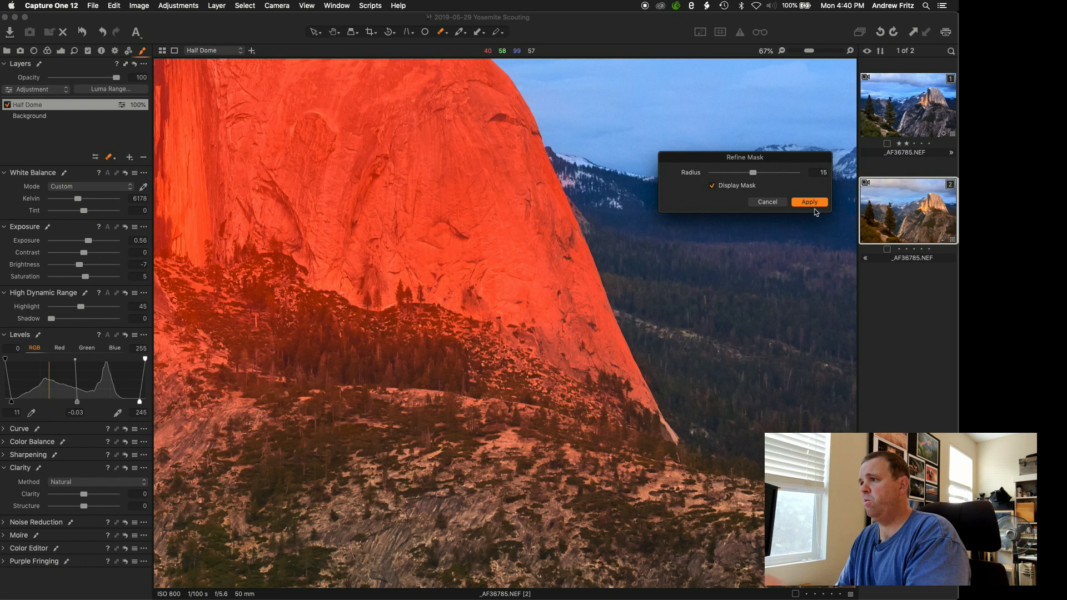
click(809, 203)
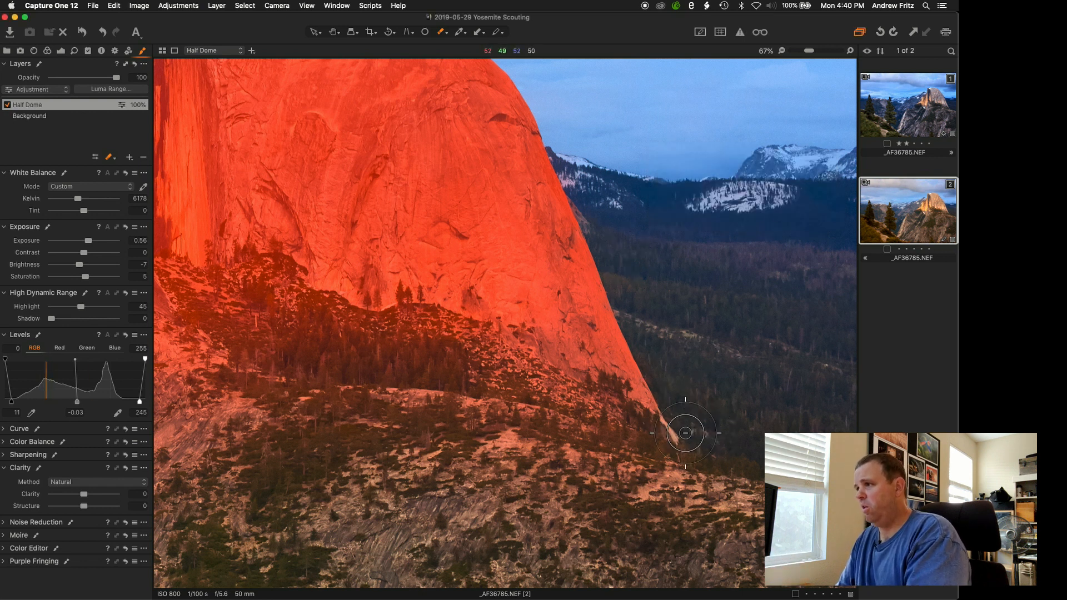
- Examine the refined mask along Half Dome's right slope and across its face and lower cliffs
scroll(613, 325, up, 5)
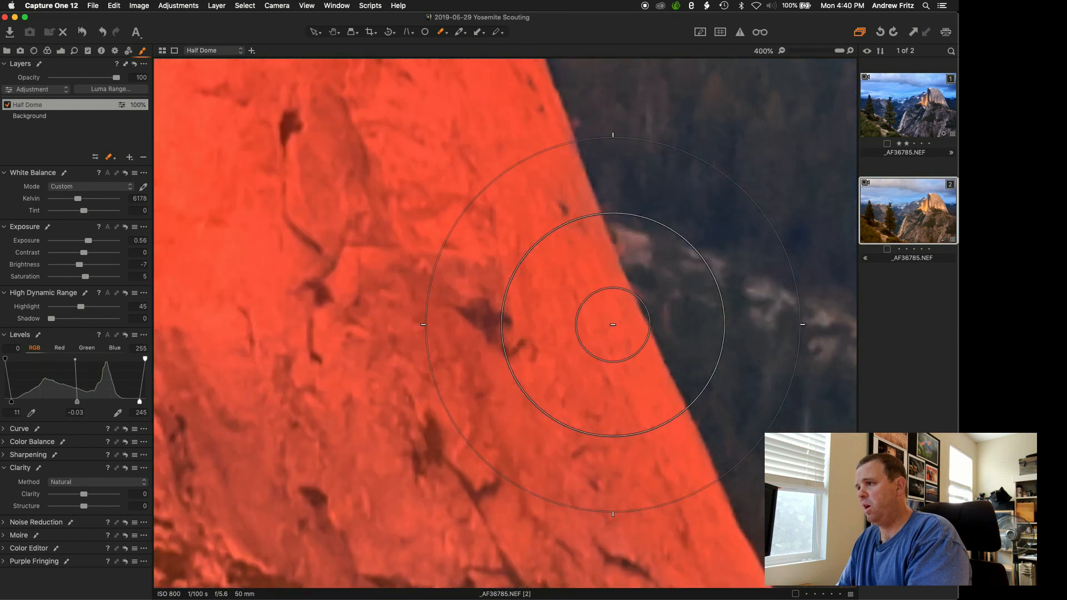
mouse_move(560, 179)
mouse_down()
mouse_move(637, 371)
mouse_move(742, 564)
mouse_up()
drag(653, 253, 770, 545)
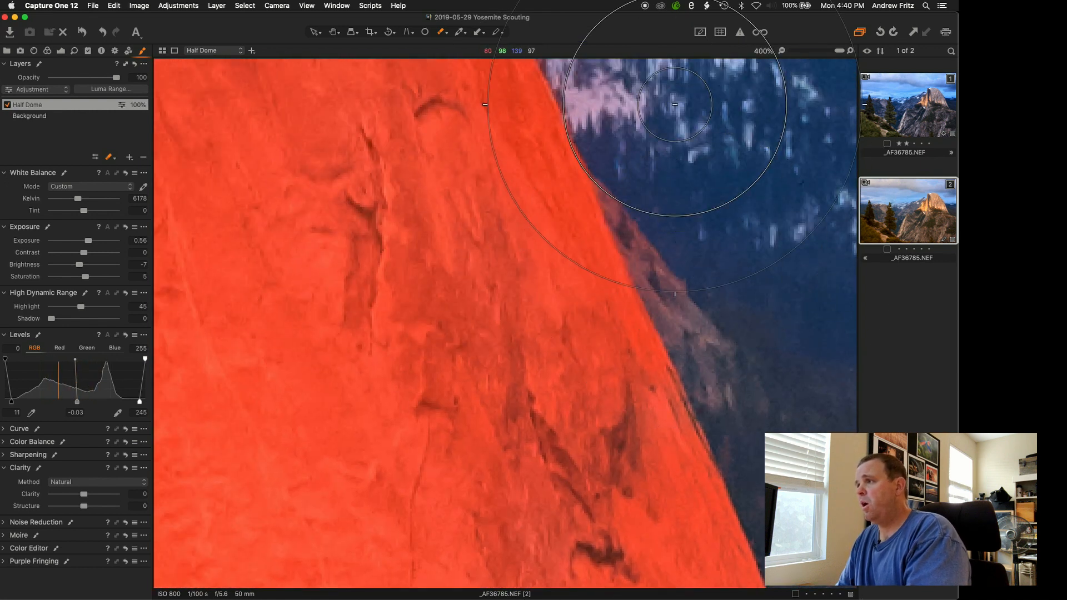
scroll(675, 104, down, 6)
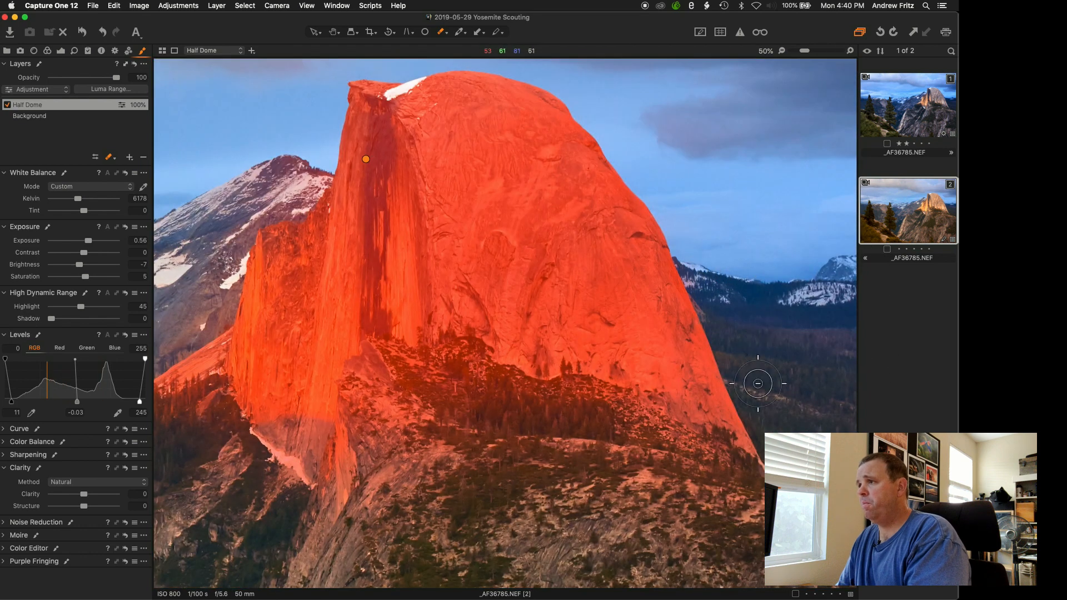
drag(459, 186, 533, 148)
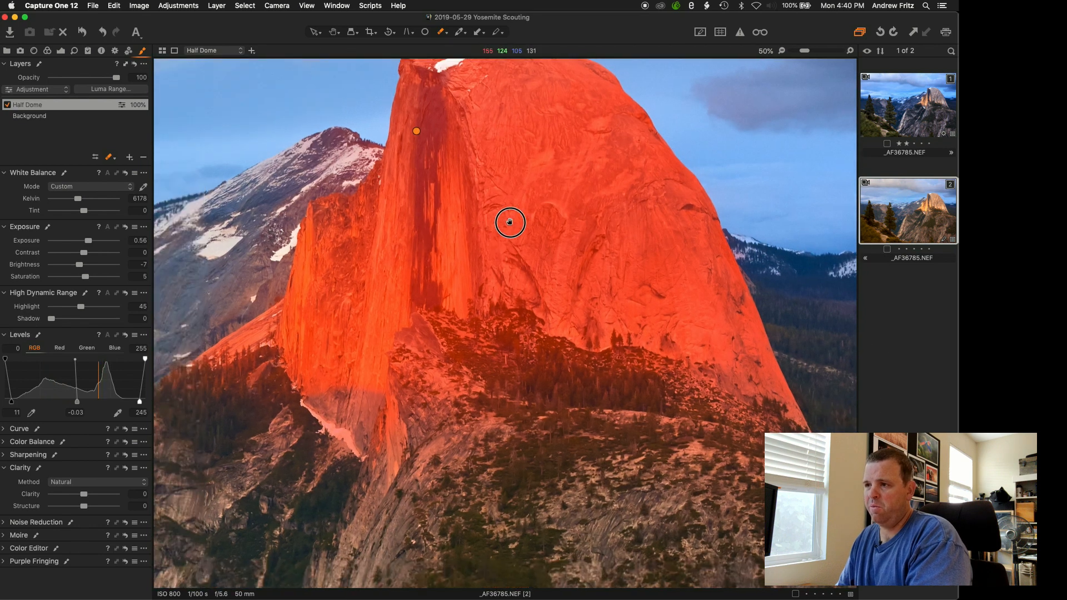
drag(510, 223, 581, 195)
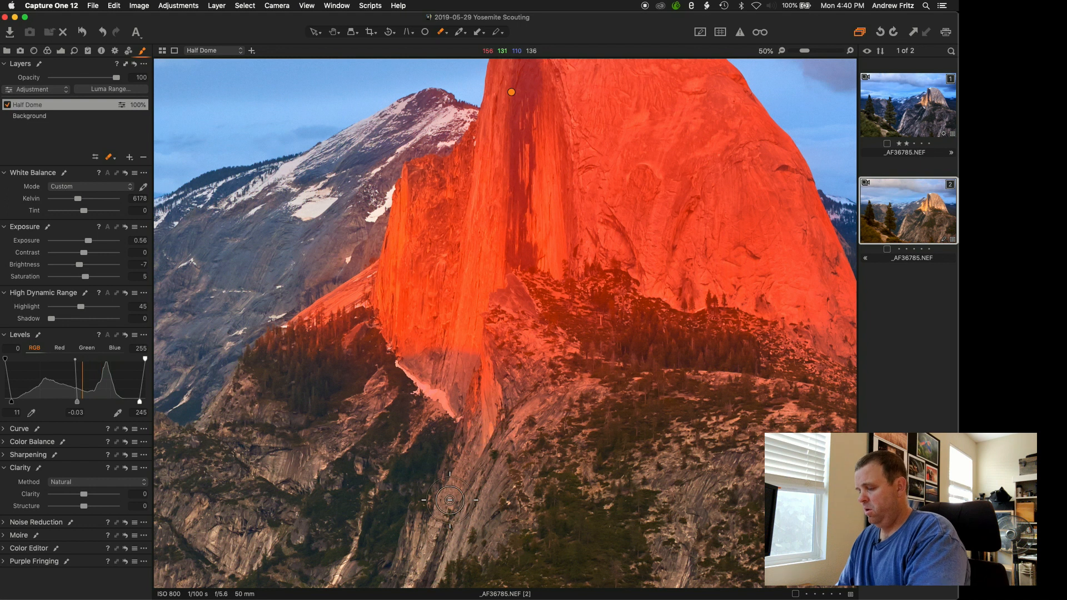
- Hide the mask and retune the Half Dome layer to saturation 0, brightness -3 and exposure 0.37
key(m)
scroll(457, 478, down, 3)
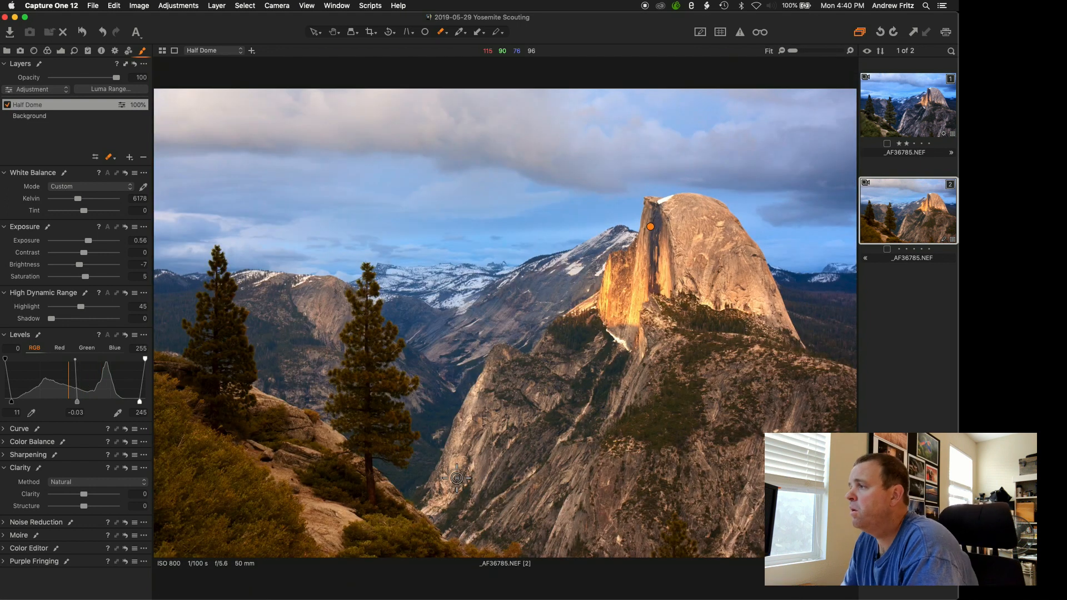
click(85, 276)
drag(85, 276, 80, 281)
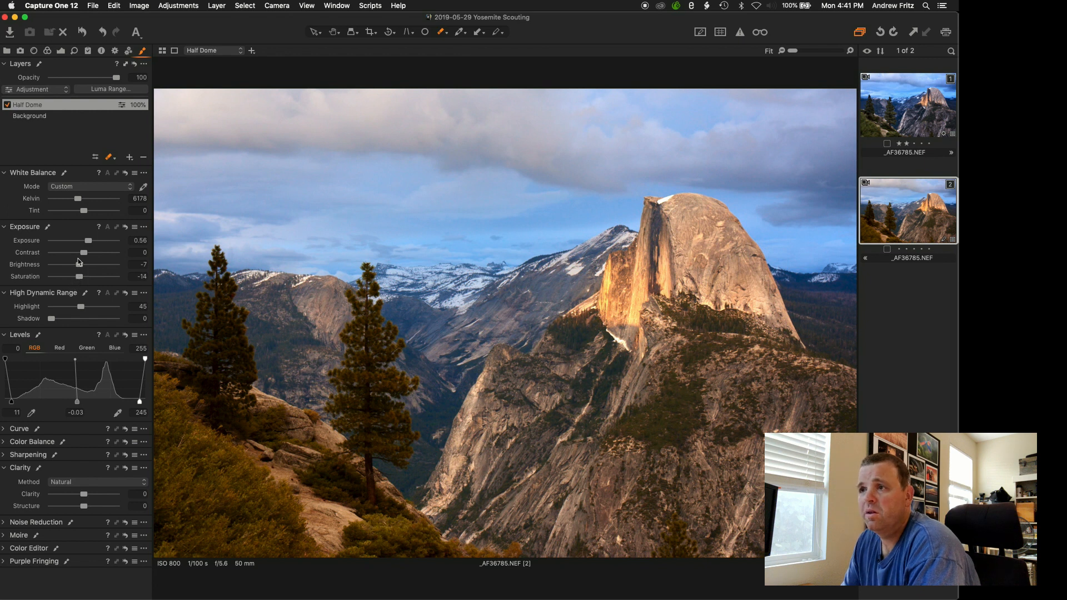
drag(81, 268, 87, 282)
click(85, 281)
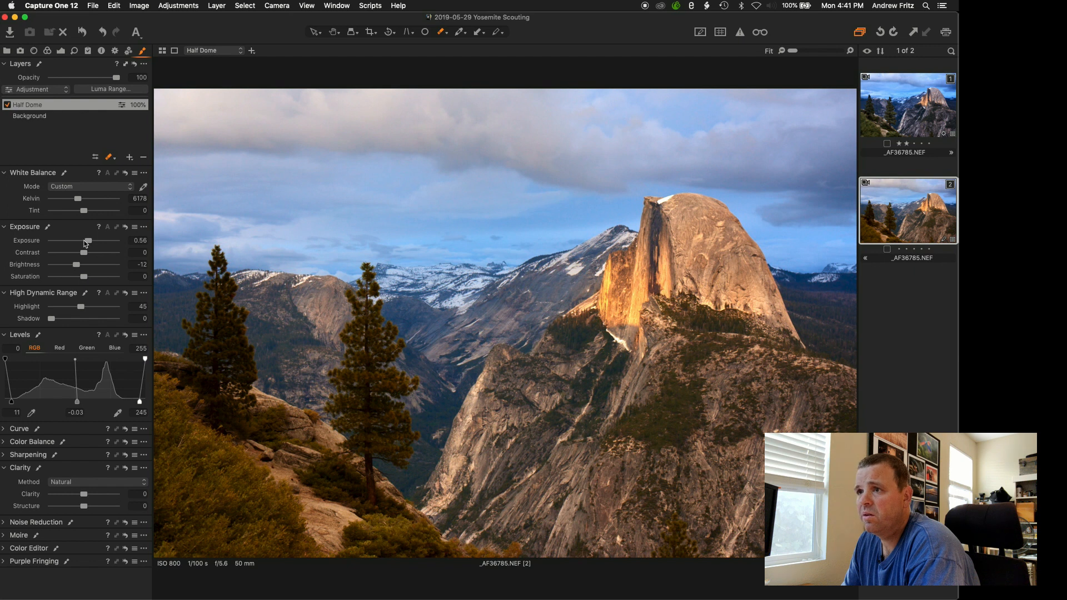
drag(80, 267, 87, 243)
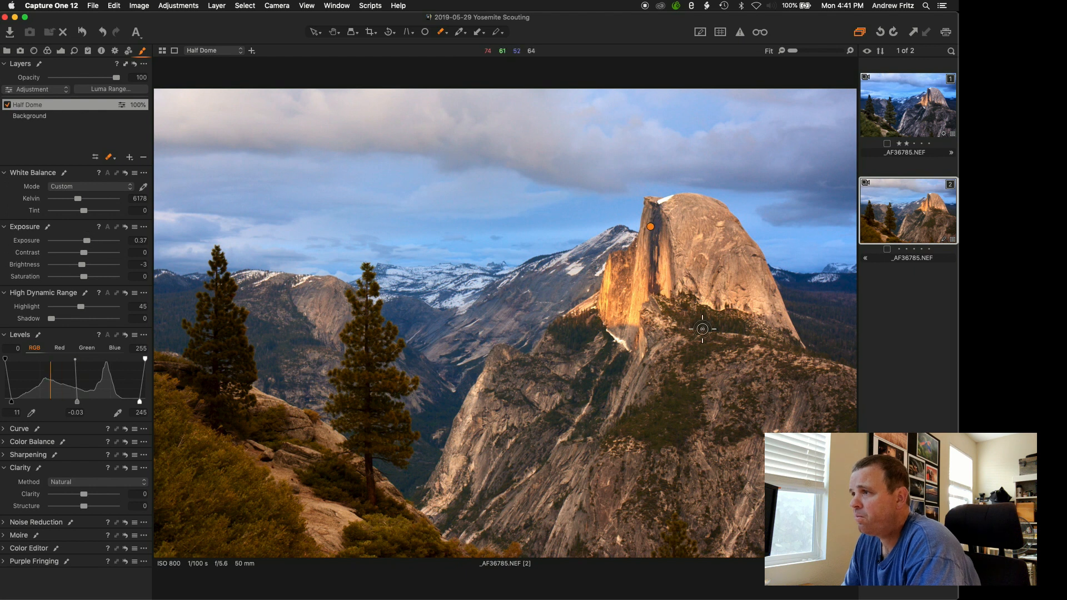
- Add a new adjustment layer named Sky above the Half Dome layer
click(129, 158)
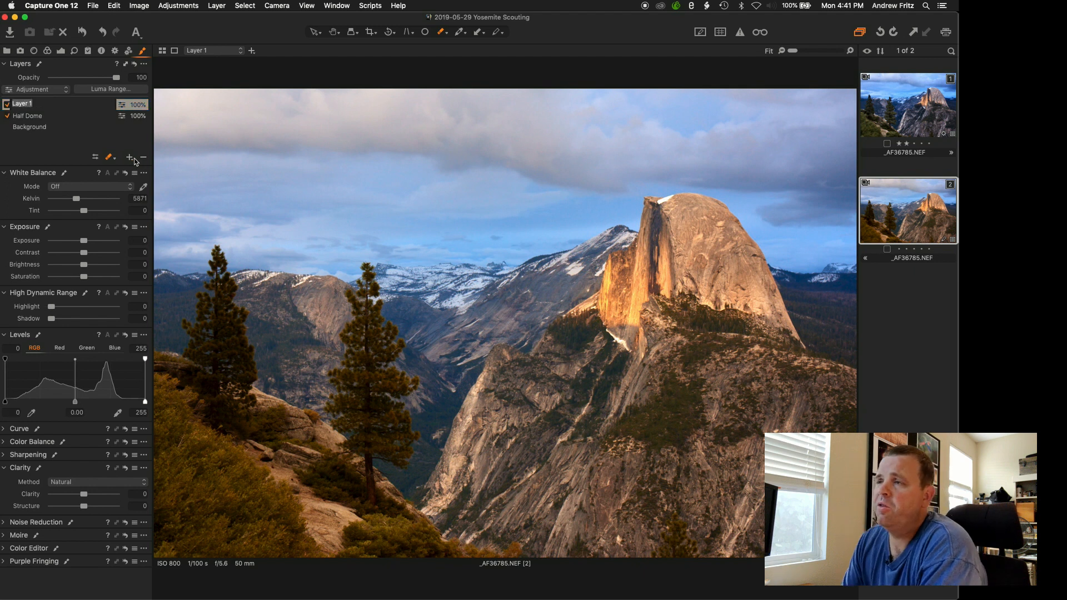
text(Sky)
key(Return)
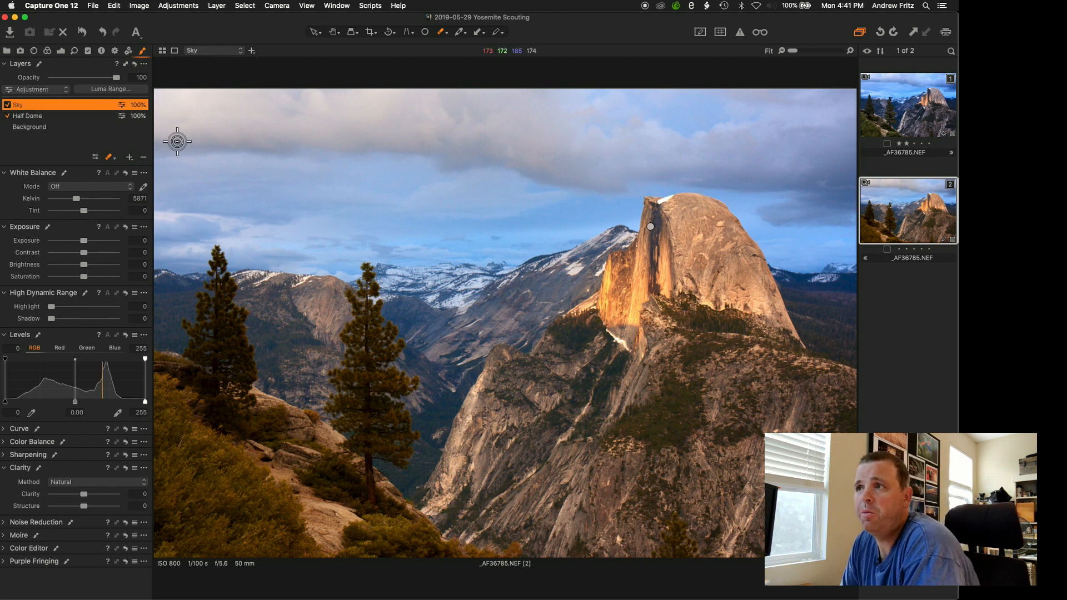
- Draw a linear gradient mask on the Sky layer, fading from the lower clouds to just below the distant snowy mountains
click(116, 160)
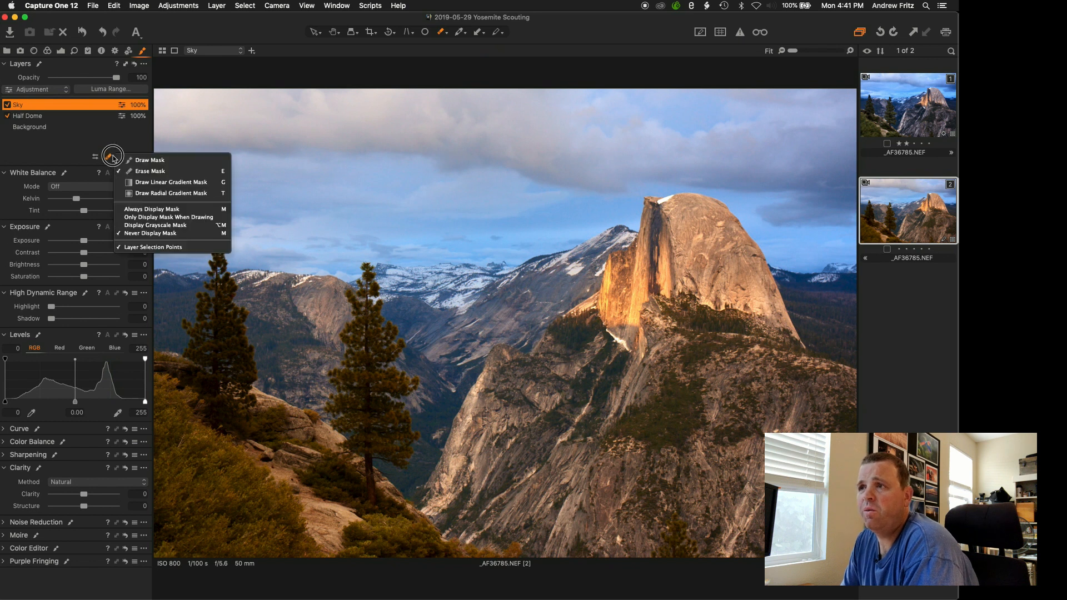
click(151, 183)
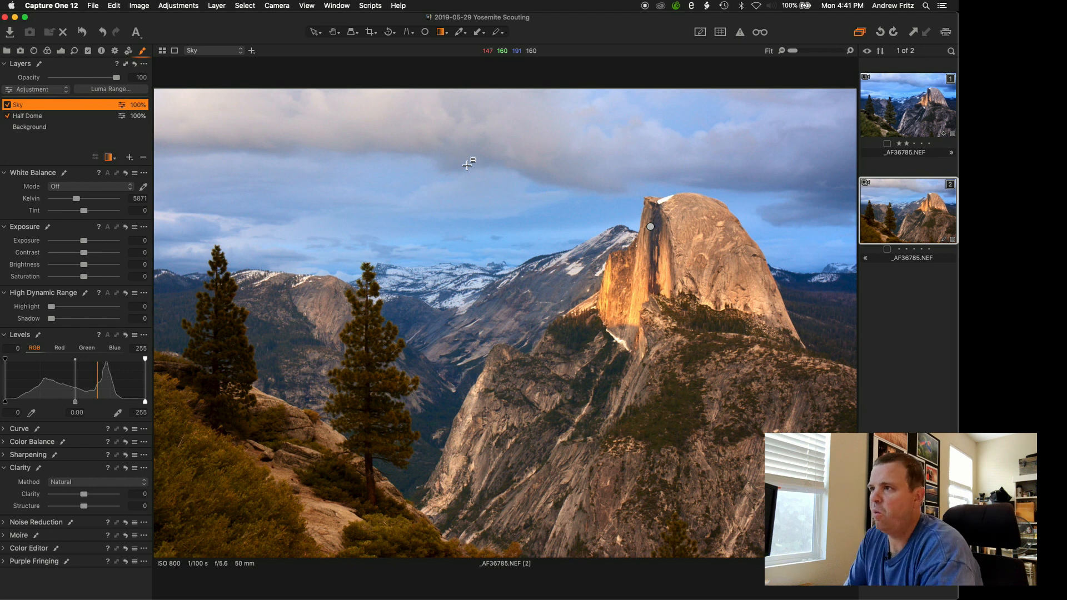
drag(467, 165, 475, 320)
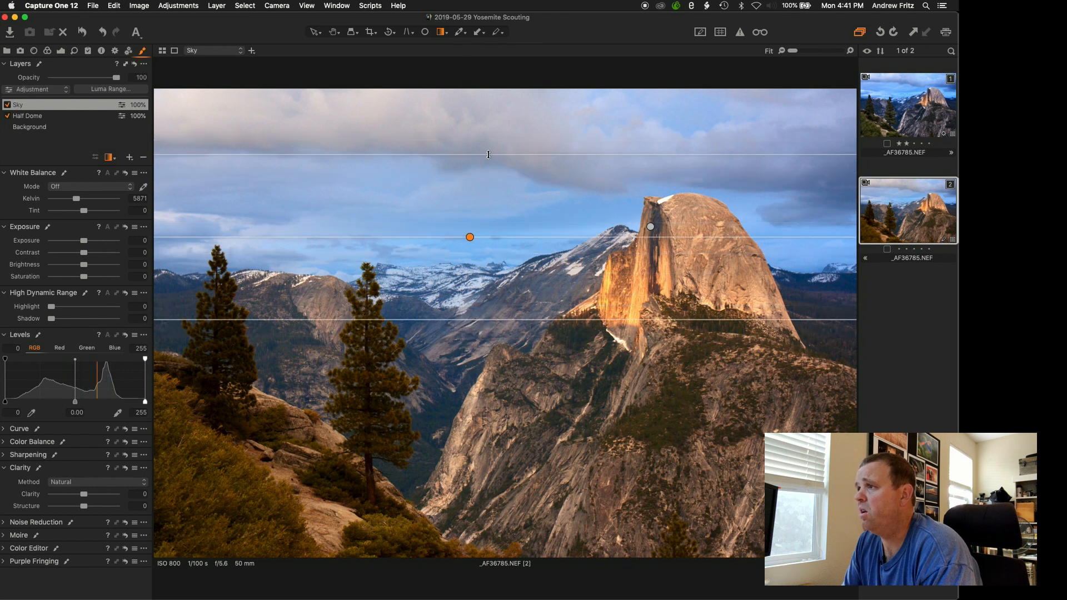
drag(488, 154, 489, 169)
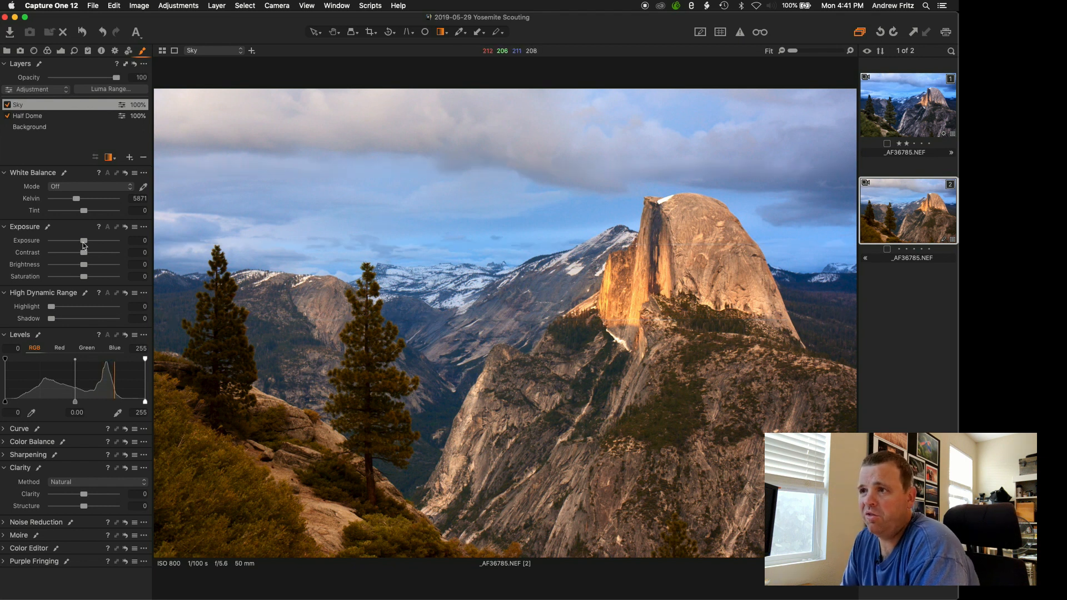
- Set the Sky layer's exposure to -0.93 and contrast to 33, and warm its white balance to 7099 Kelvin
drag(84, 244, 73, 240)
drag(90, 254, 106, 253)
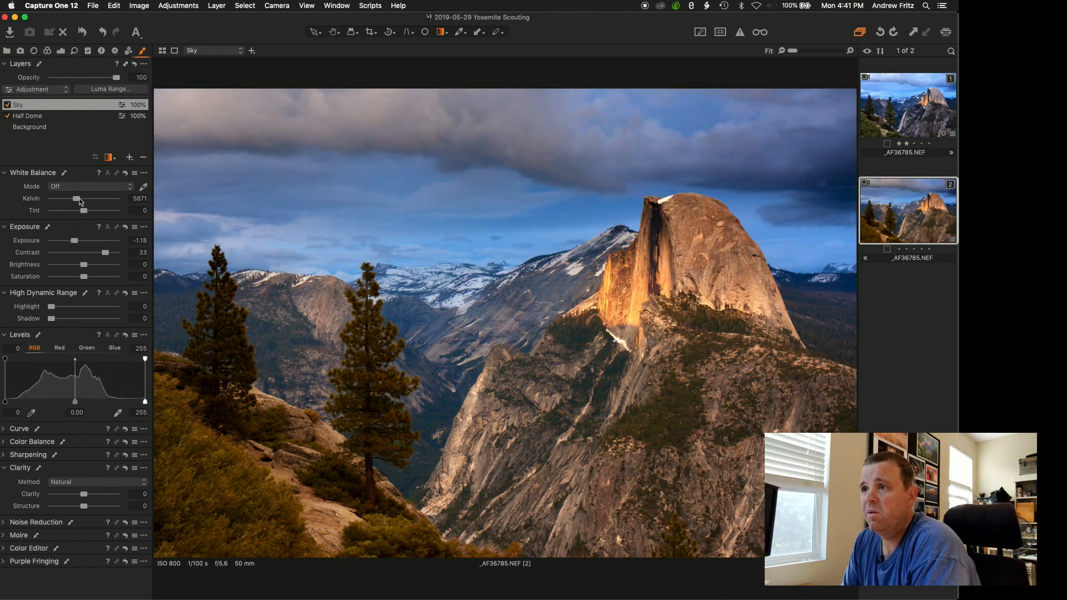
drag(81, 201, 85, 201)
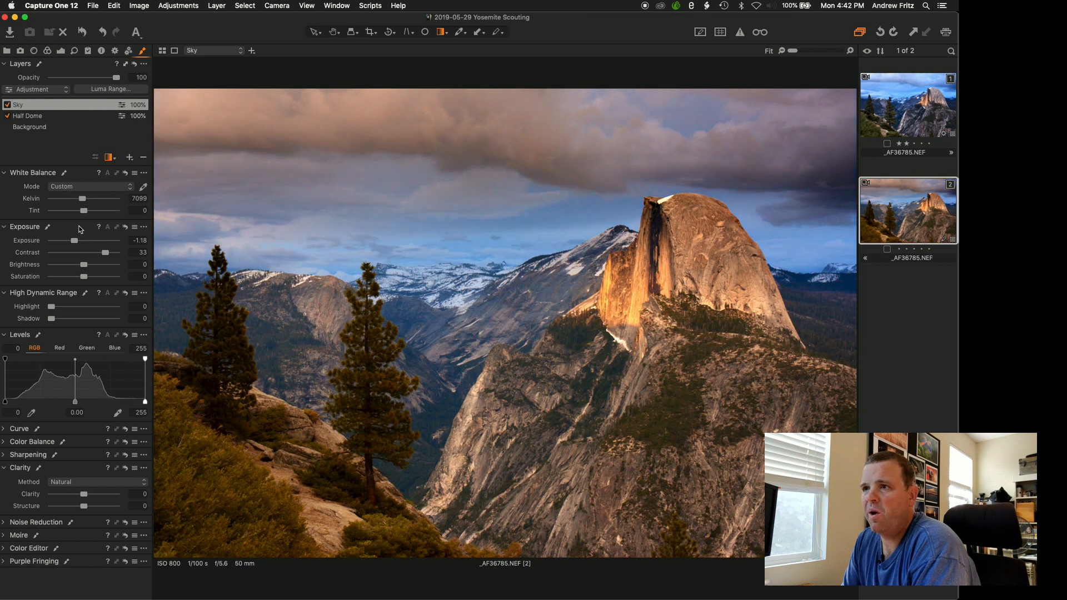
drag(75, 243, 78, 244)
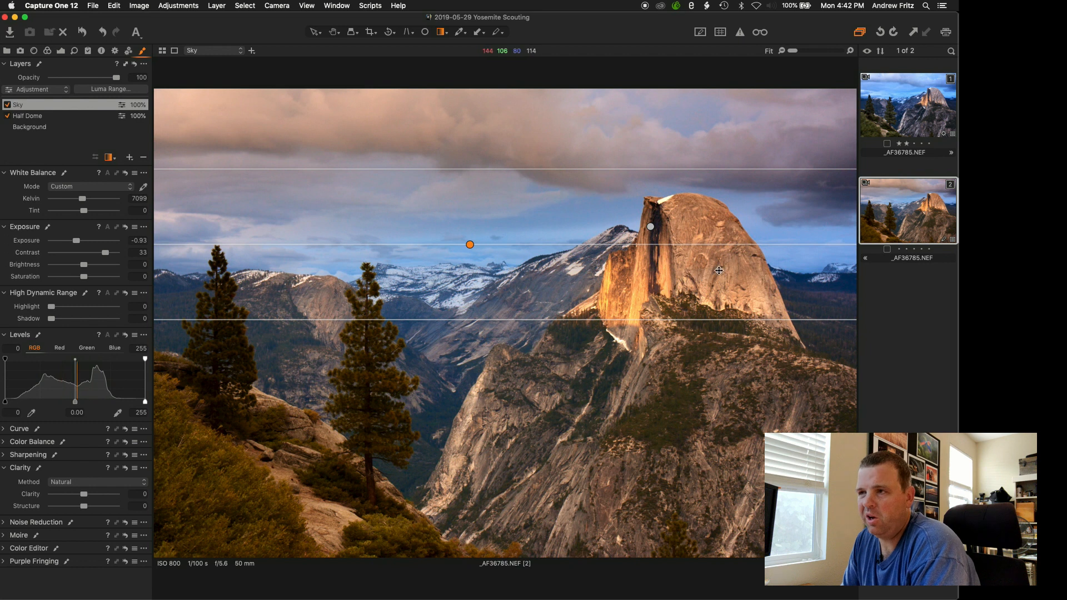
- Rasterize the Sky layer's gradient mask and display the mask overlay
right_click(31, 108)
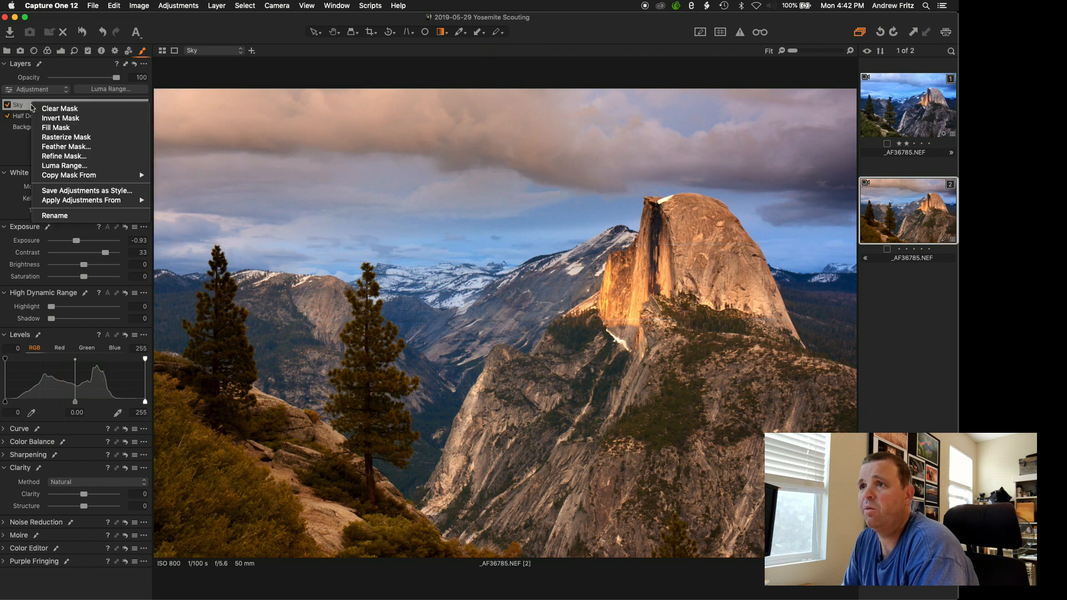
click(61, 138)
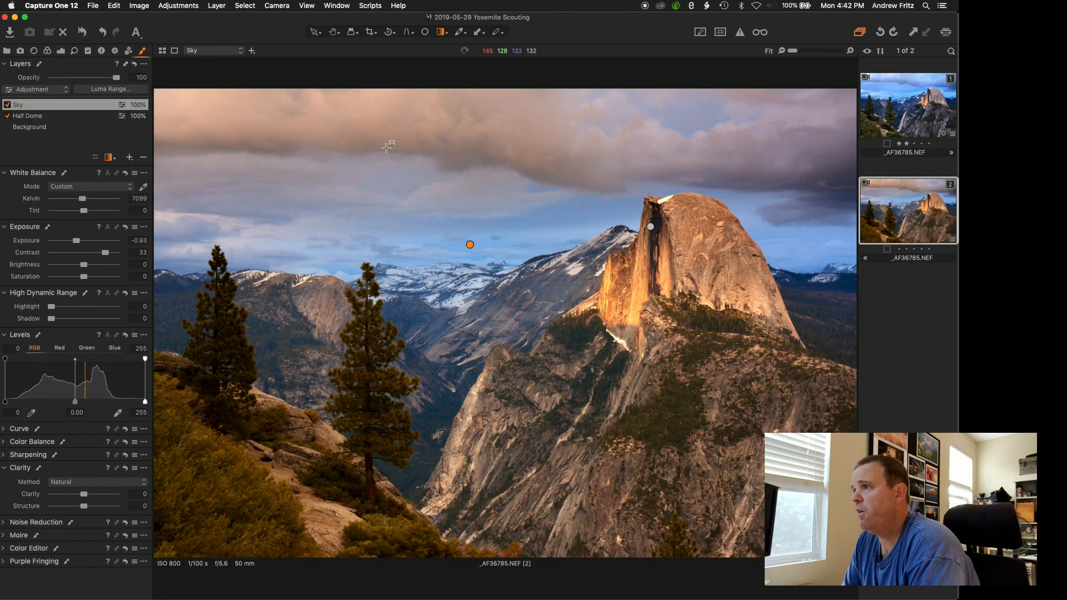
key(m)
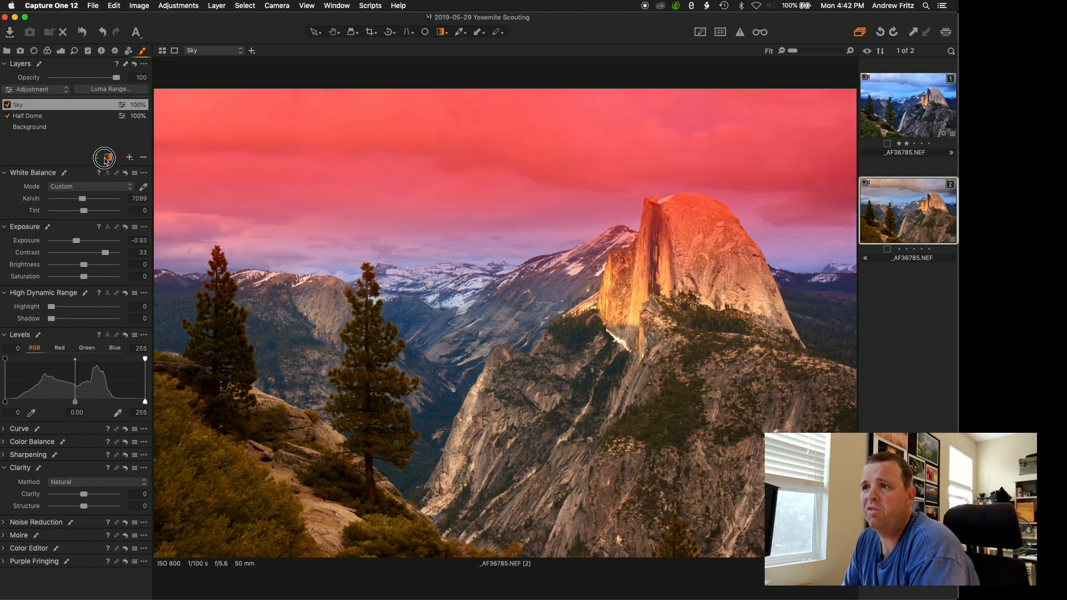
- Erase the Sky mask from Half Dome's face and rounded slope with an enlarged eraser
click(105, 159)
click(123, 174)
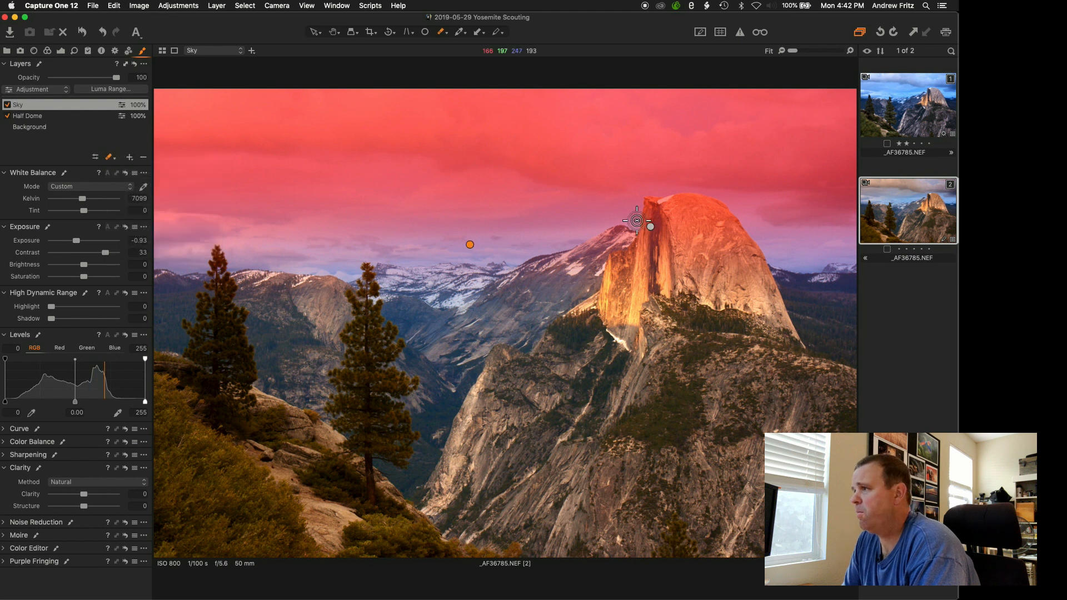
right_click(678, 217)
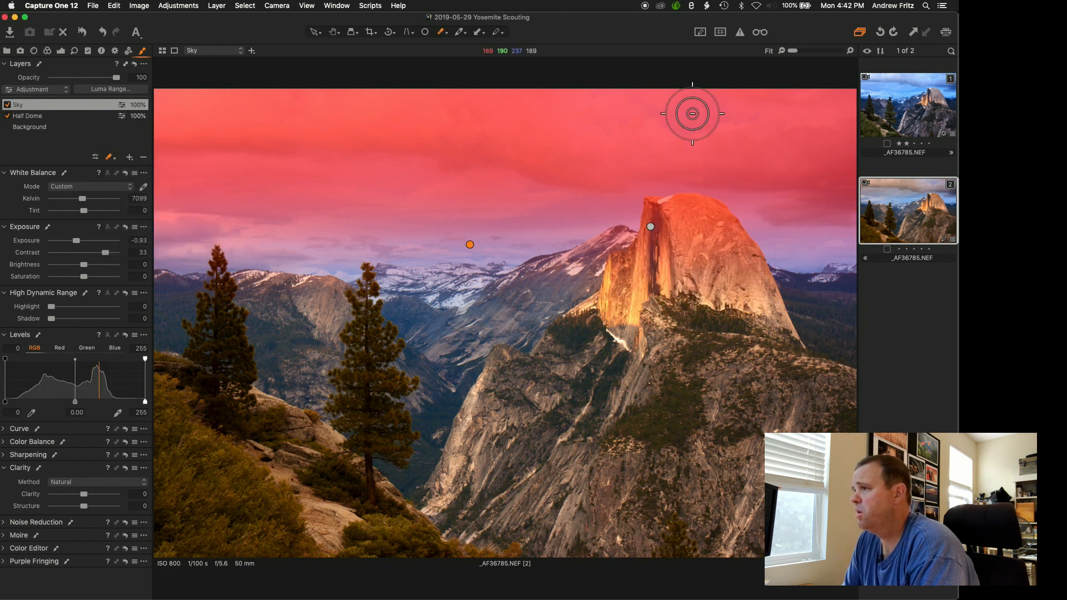
mouse_move(670, 225)
mouse_down()
mouse_move(625, 253)
mouse_move(622, 278)
mouse_move(689, 218)
mouse_move(708, 228)
mouse_move(699, 311)
mouse_move(696, 297)
mouse_up()
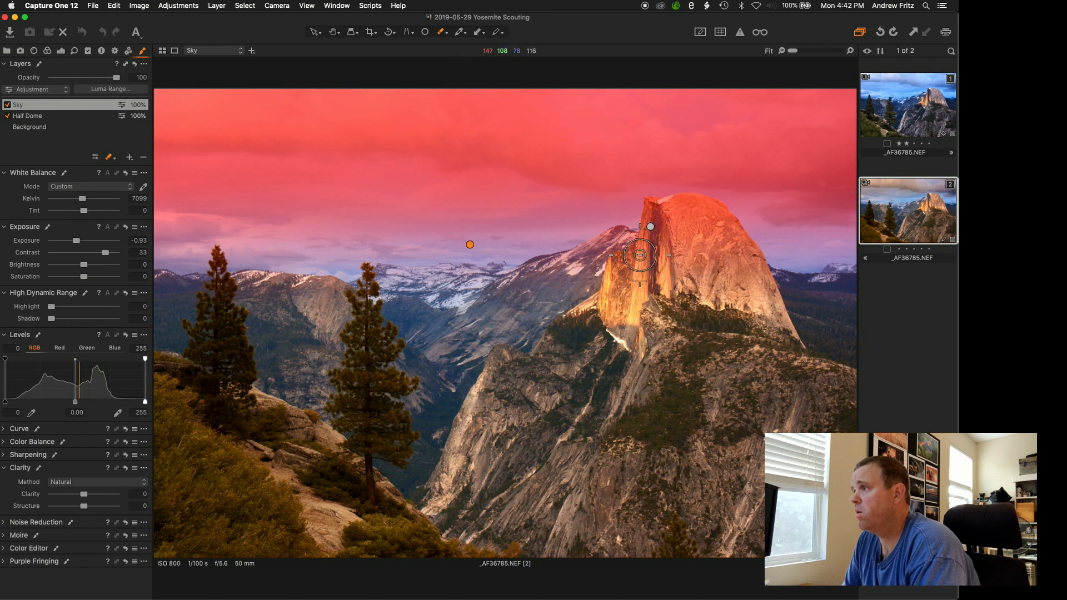
mouse_move(624, 267)
mouse_down()
mouse_move(647, 266)
mouse_move(658, 225)
mouse_move(698, 217)
mouse_move(741, 269)
mouse_move(696, 259)
mouse_move(649, 230)
mouse_move(701, 216)
mouse_move(733, 238)
mouse_move(744, 280)
mouse_move(623, 261)
mouse_move(609, 339)
mouse_move(758, 305)
mouse_up()
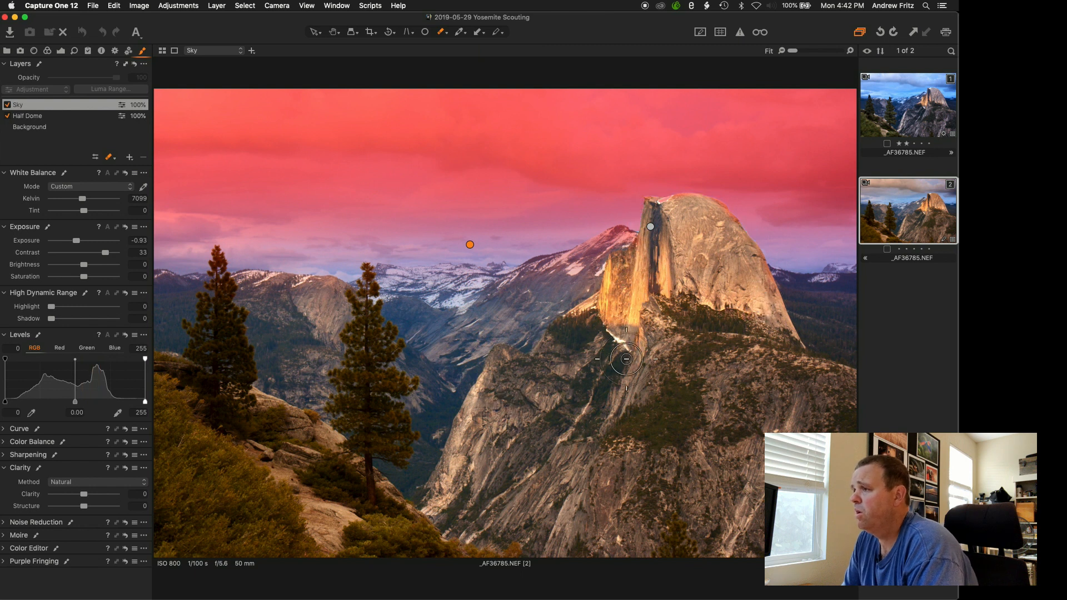
- Erase the remaining Sky mask along Half Dome's summit edge and snow patch with a smaller eraser
right_click(660, 220)
click(668, 128)
scroll(669, 191, up, 4)
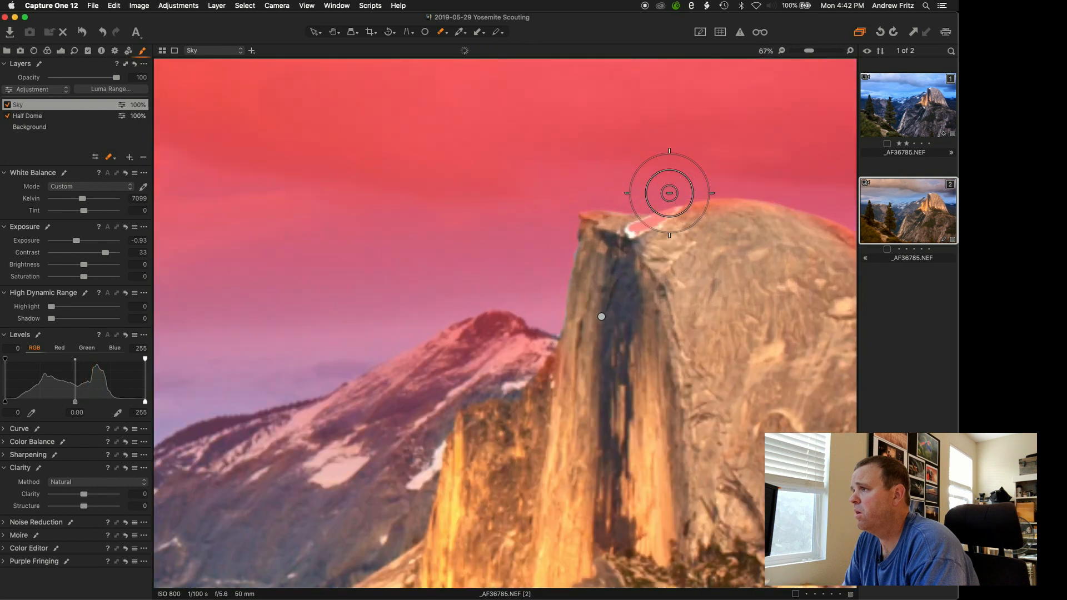
right_click(645, 237)
mouse_move(646, 241)
mouse_down()
mouse_move(634, 226)
mouse_move(680, 223)
mouse_move(607, 229)
mouse_move(588, 220)
mouse_up()
click(649, 176)
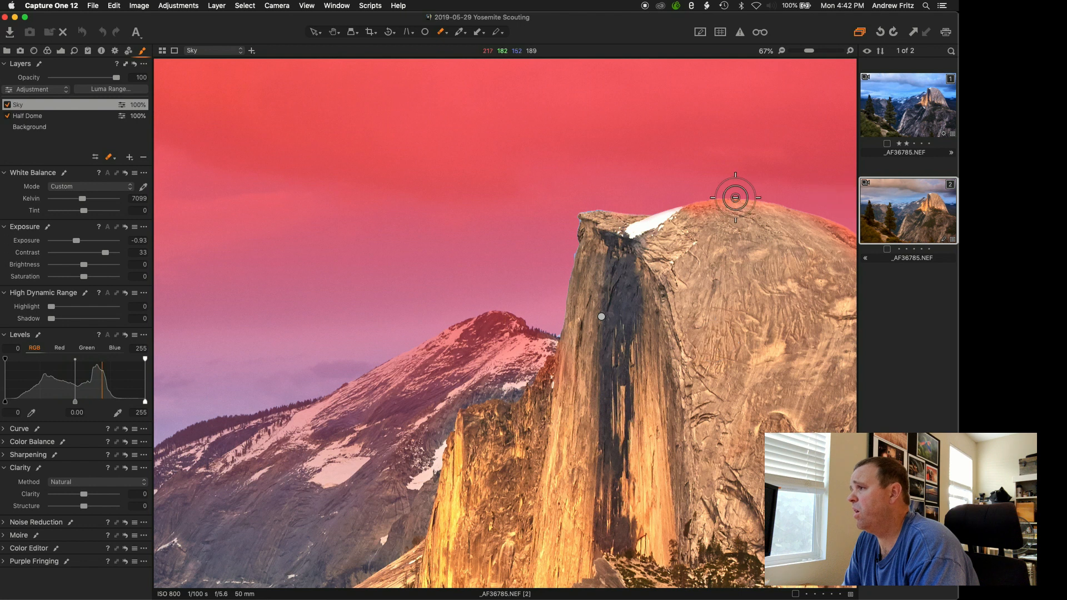
drag(715, 210, 686, 212)
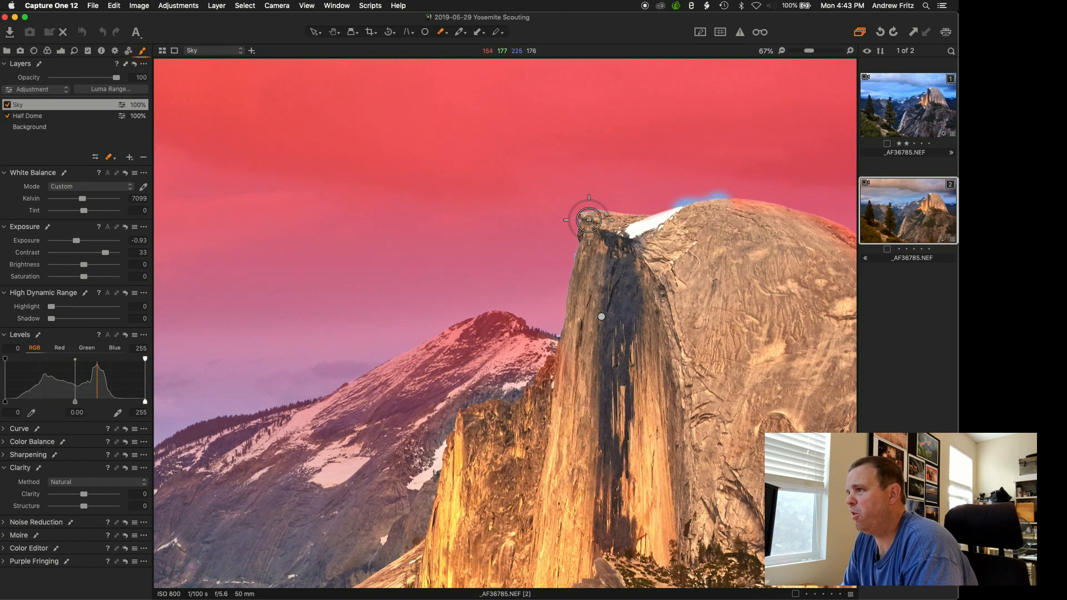
drag(762, 279, 531, 254)
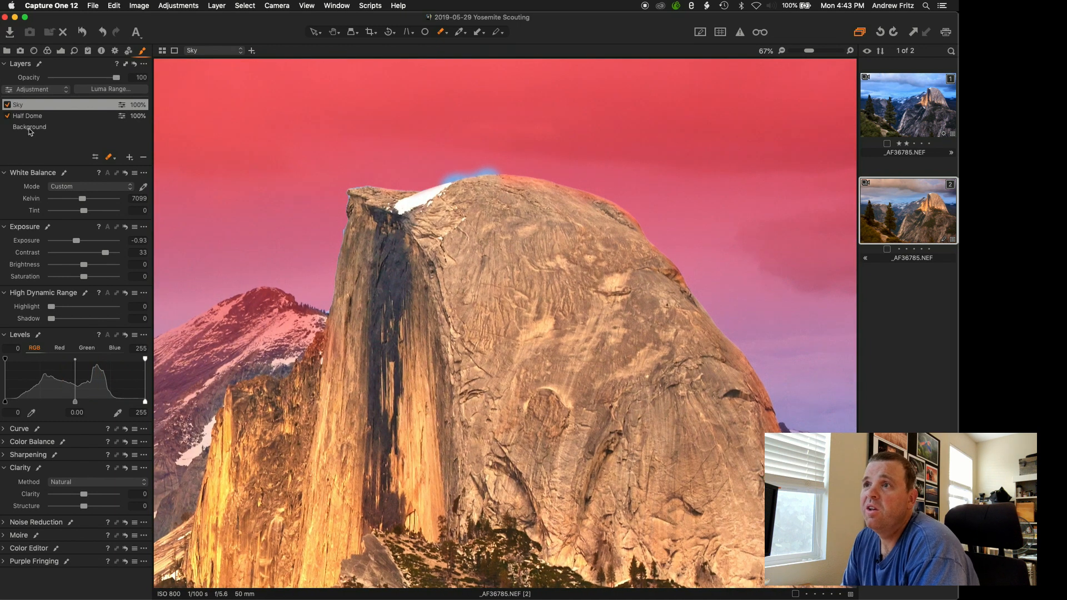
- Refine the Sky layer's mask with a radius of 300
right_click(29, 107)
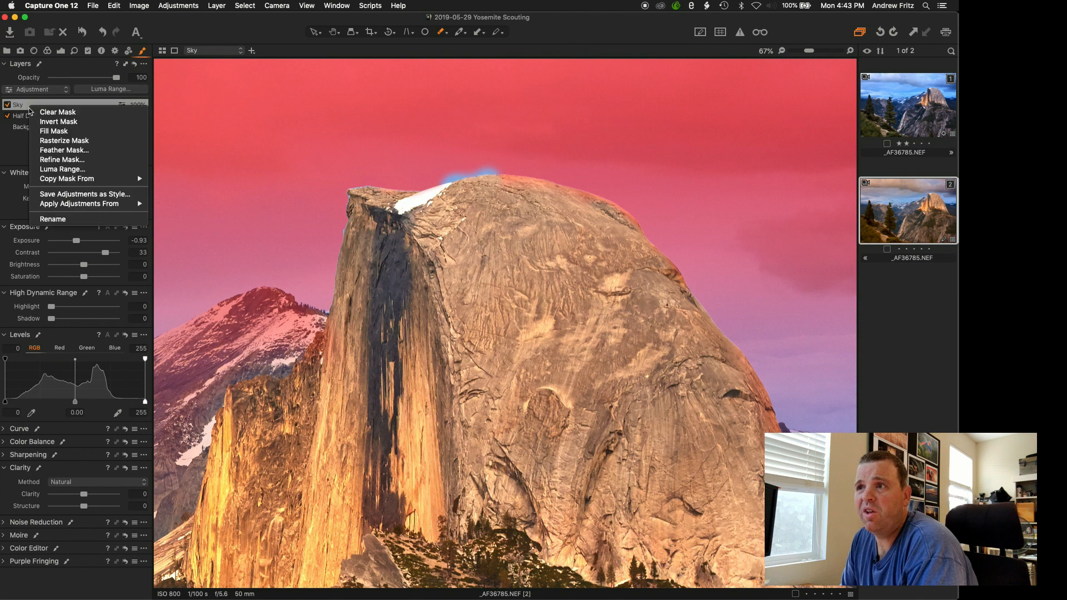
click(53, 161)
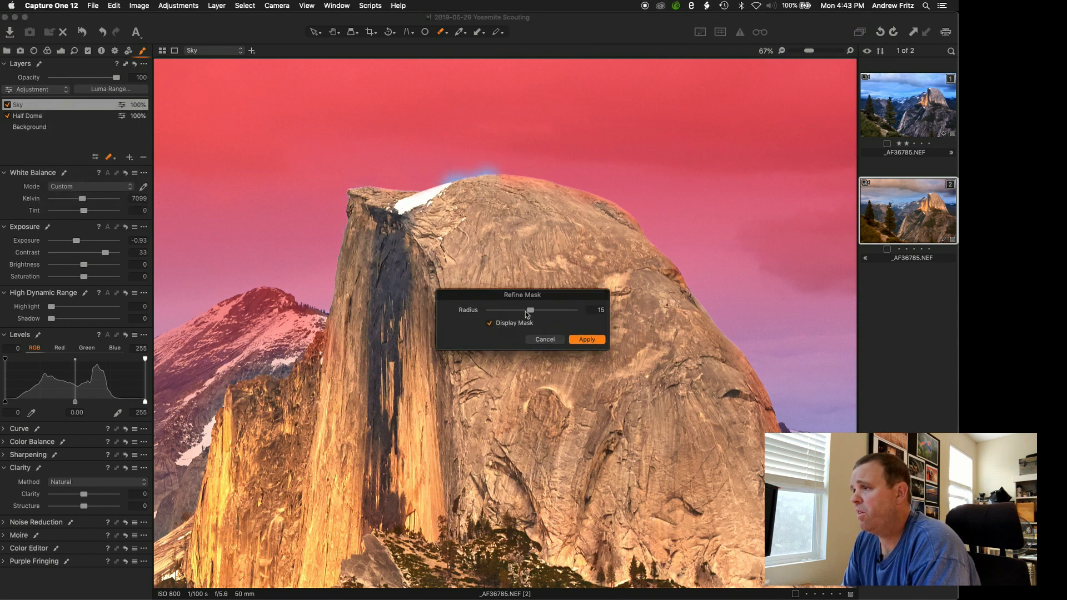
drag(530, 312, 605, 321)
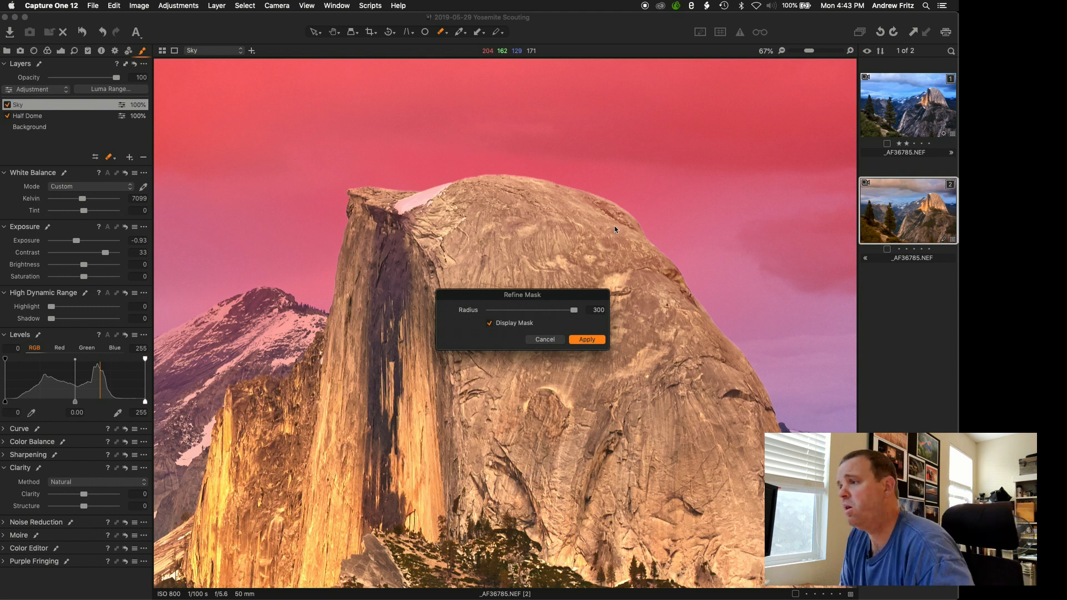
click(588, 341)
- Hide the mask, set the Sky layer's exposure to -0.56, and set its levels to shadow 30, midtone -0.24 and highlight 231
scroll(477, 287, down, 5)
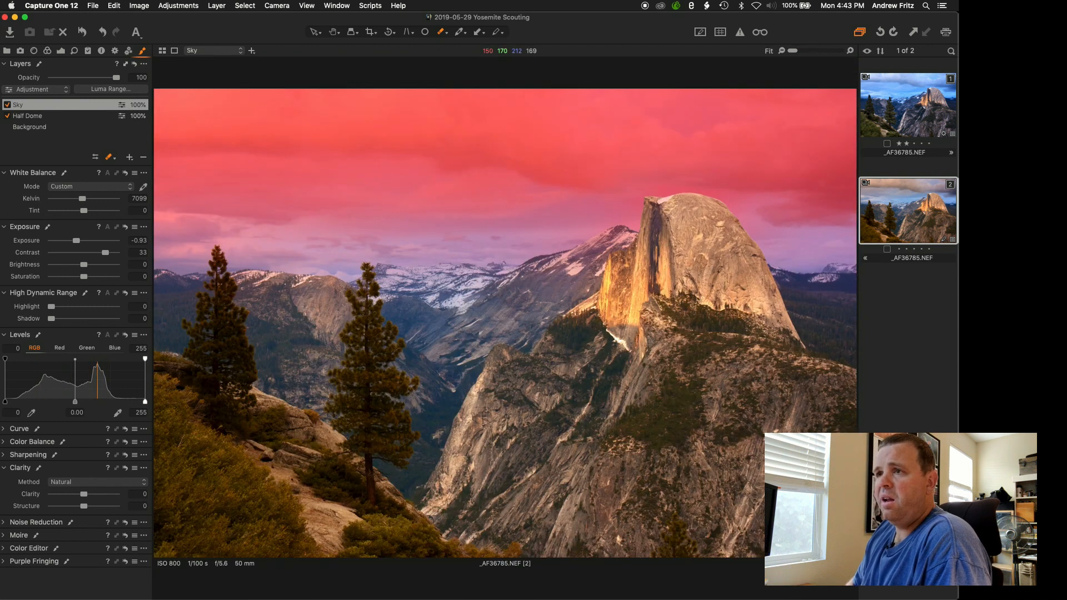
drag(77, 241, 79, 241)
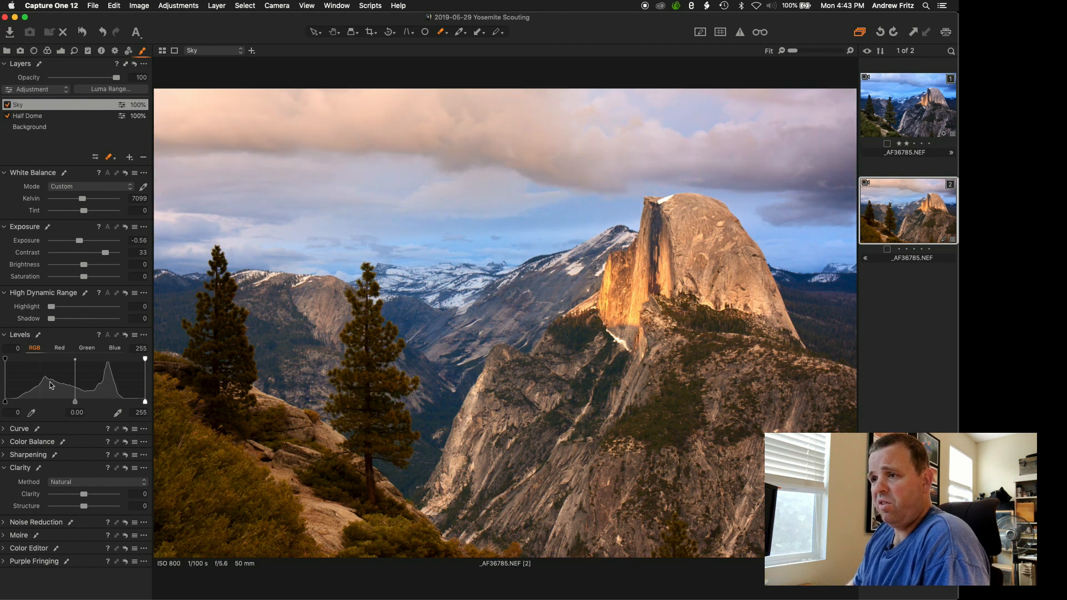
drag(72, 403, 91, 402)
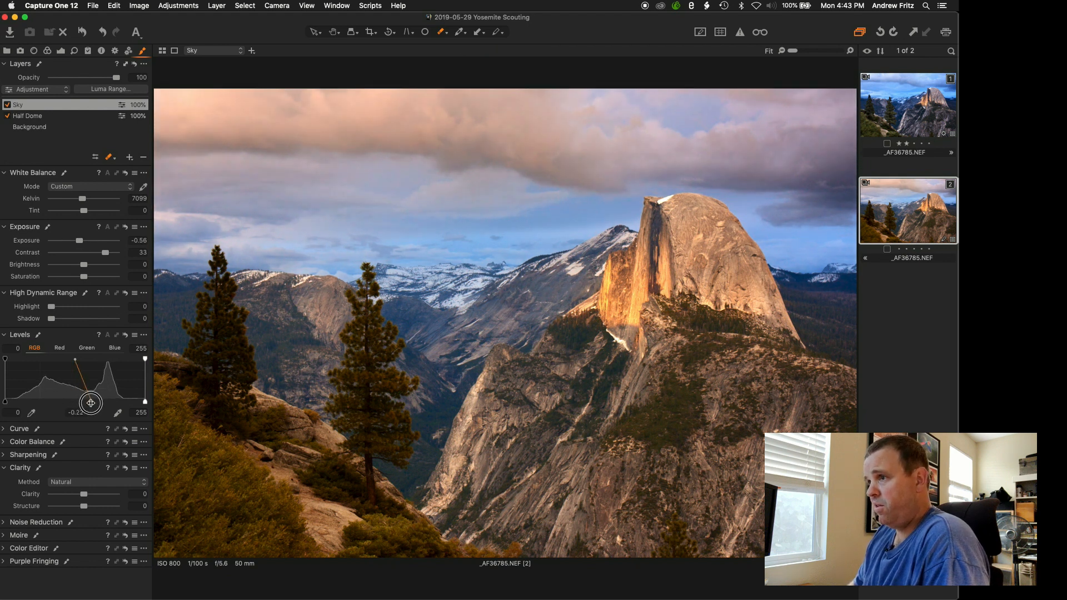
drag(5, 402, 21, 402)
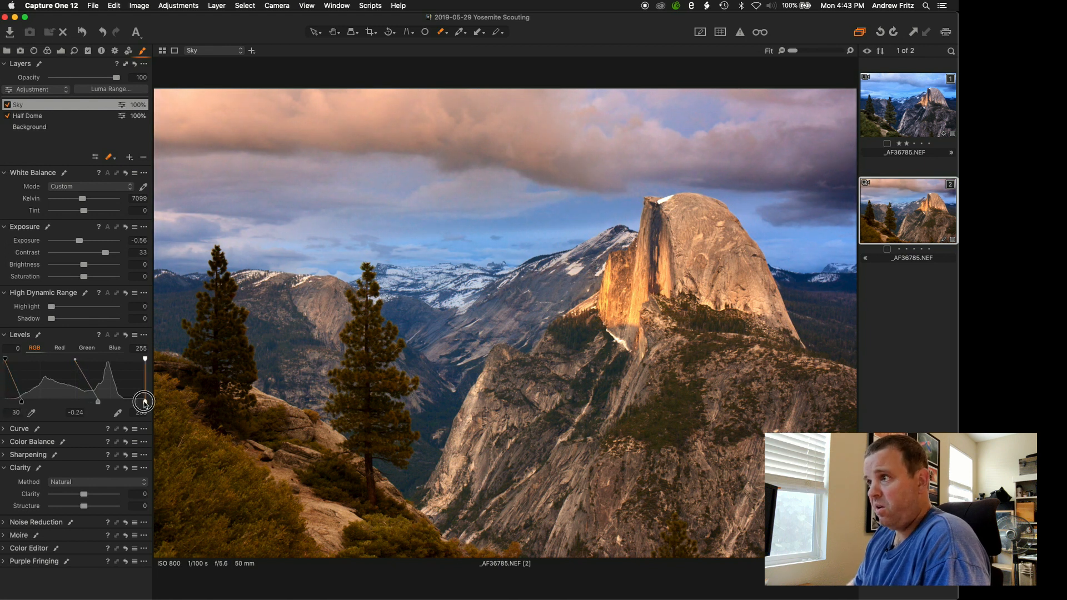
drag(145, 402, 130, 398)
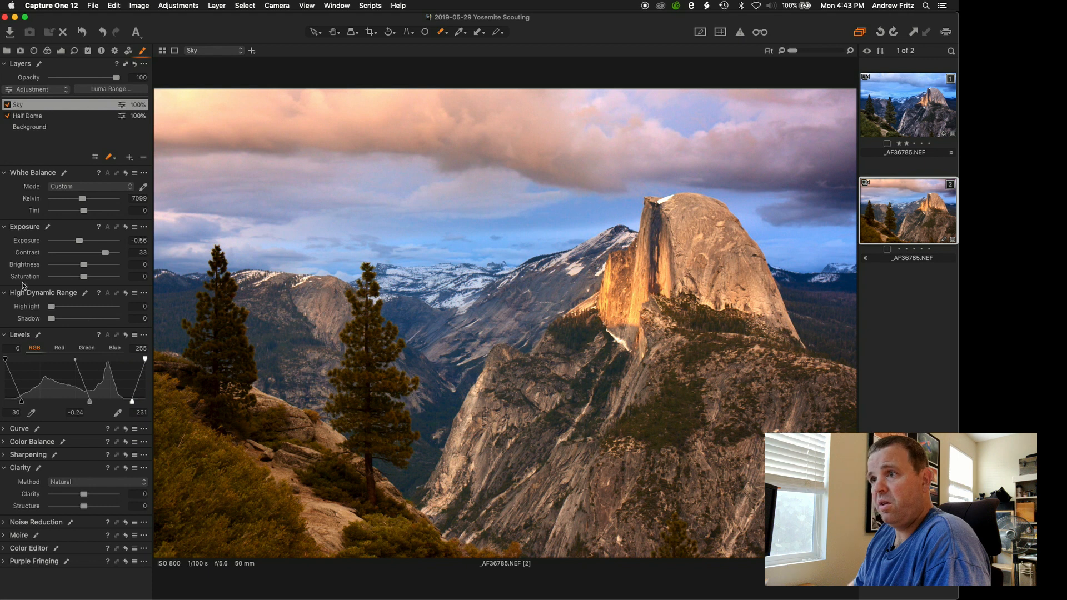
- Warm the Sky layer's white balance to 8430 Kelvin, and set its exposure to -0.62 and highlight level to 228
drag(84, 202, 88, 204)
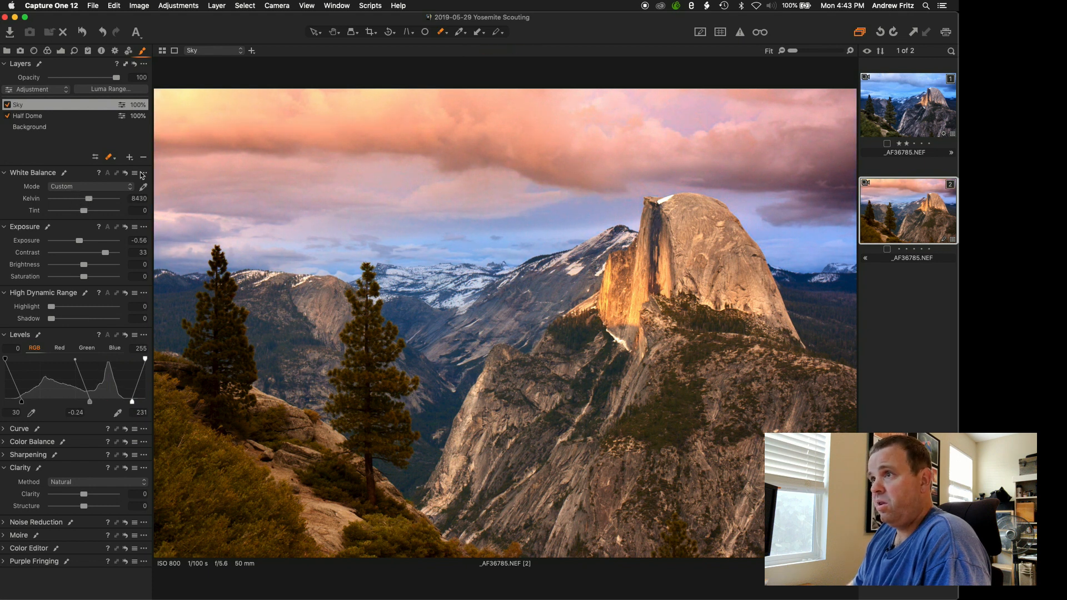
drag(77, 240, 79, 239)
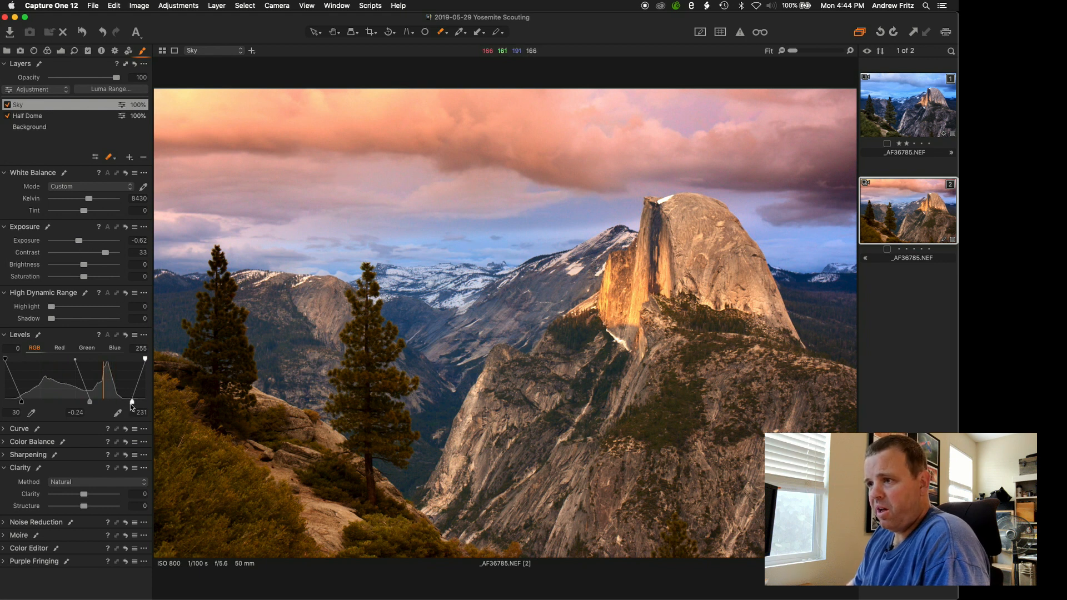
mouse_move(130, 401)
mouse_down()
mouse_move(103, 396)
mouse_move(131, 401)
mouse_up()
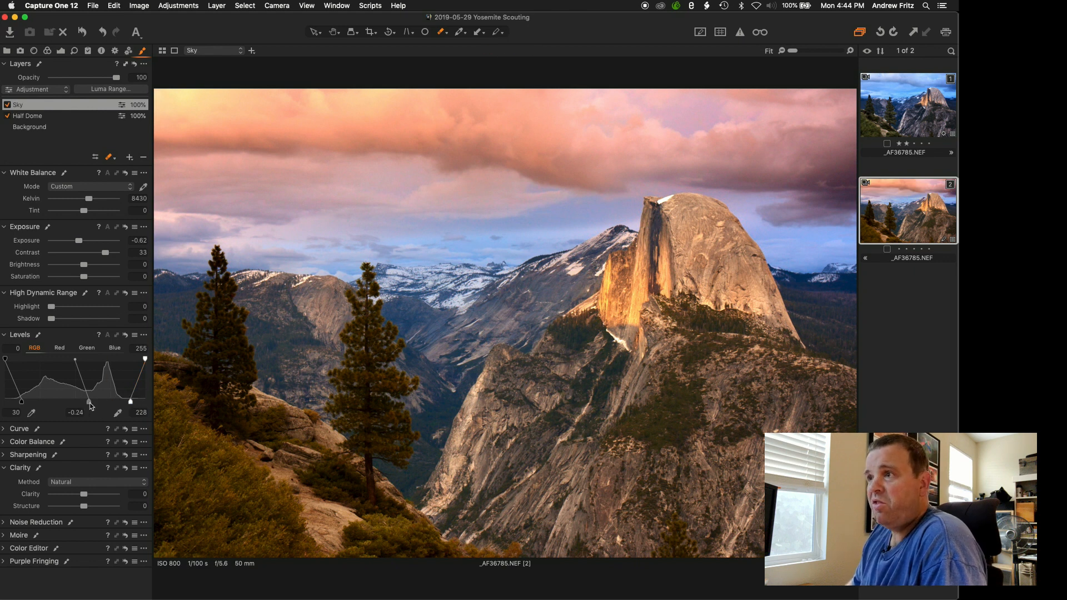
- Set the Sky layer's levels midtone to -0.22 and shadow to 40, and reduce its contrast to 24
mouse_move(89, 401)
mouse_down()
mouse_move(76, 401)
mouse_move(88, 401)
mouse_up()
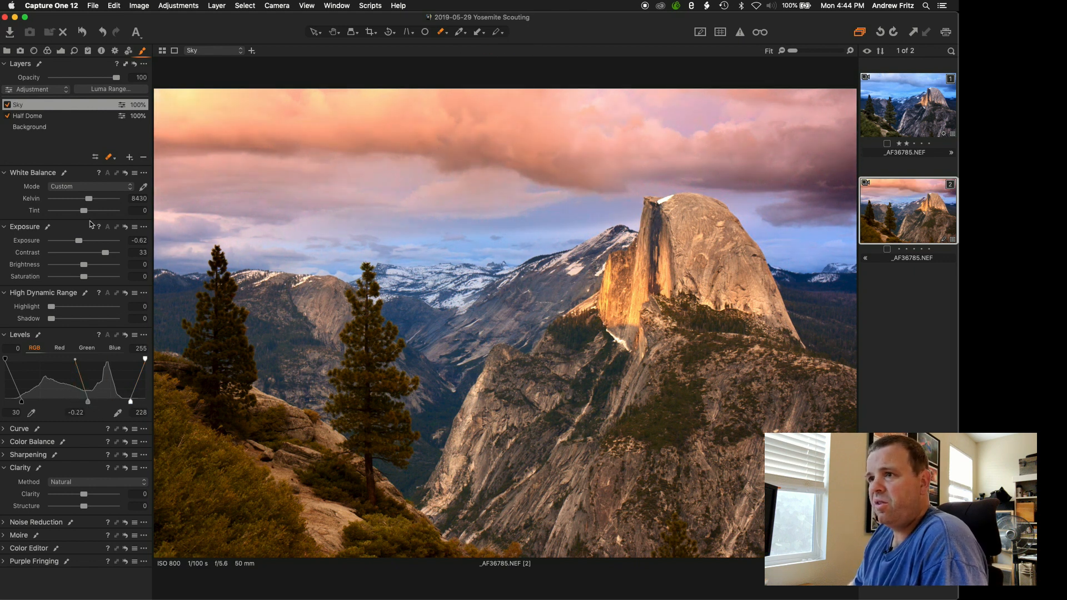
drag(105, 254, 100, 253)
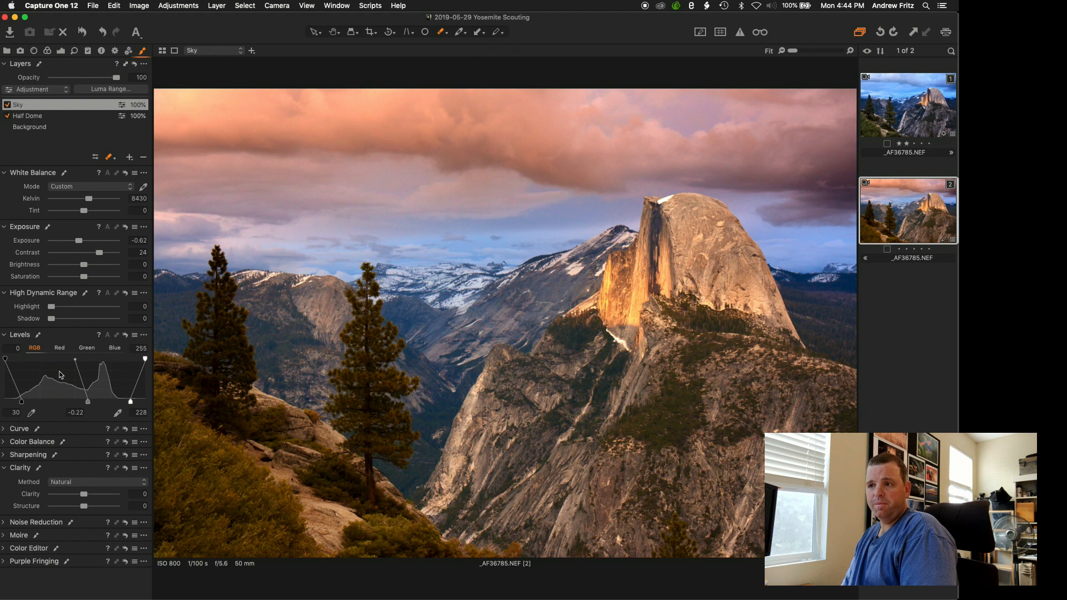
mouse_move(22, 405)
mouse_down()
mouse_move(7, 403)
mouse_move(63, 403)
mouse_move(28, 402)
mouse_up()
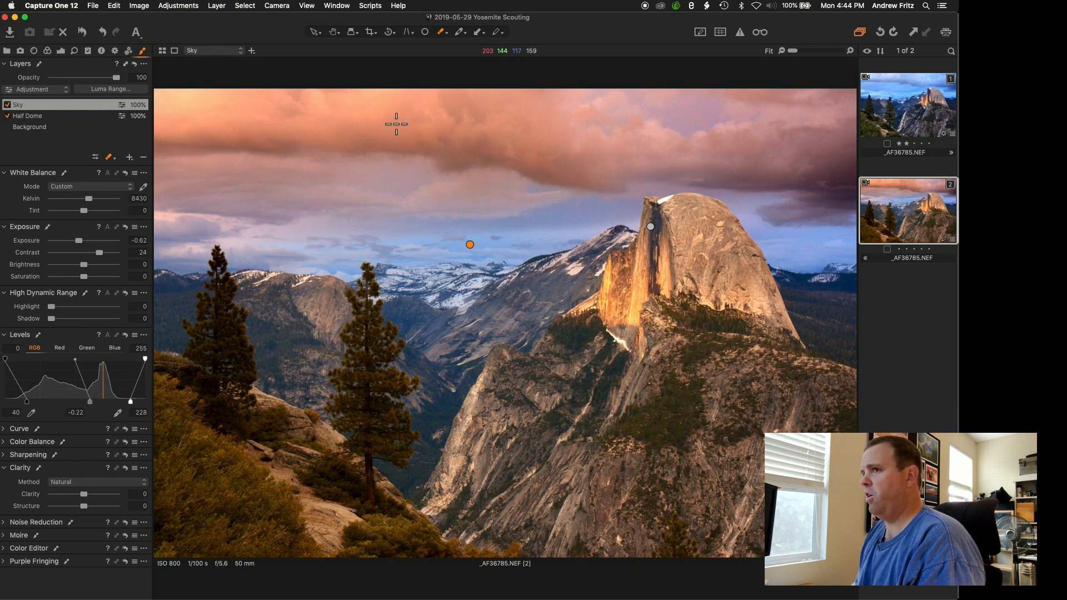
- Add a new adjustment layer named Lower Right
click(129, 158)
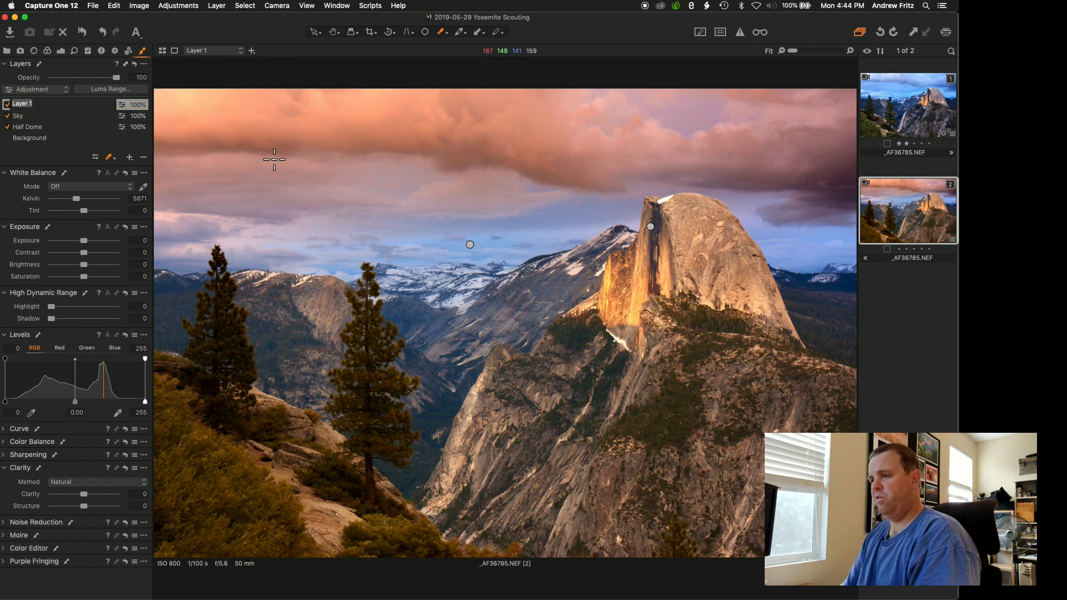
text(Lower Rig)
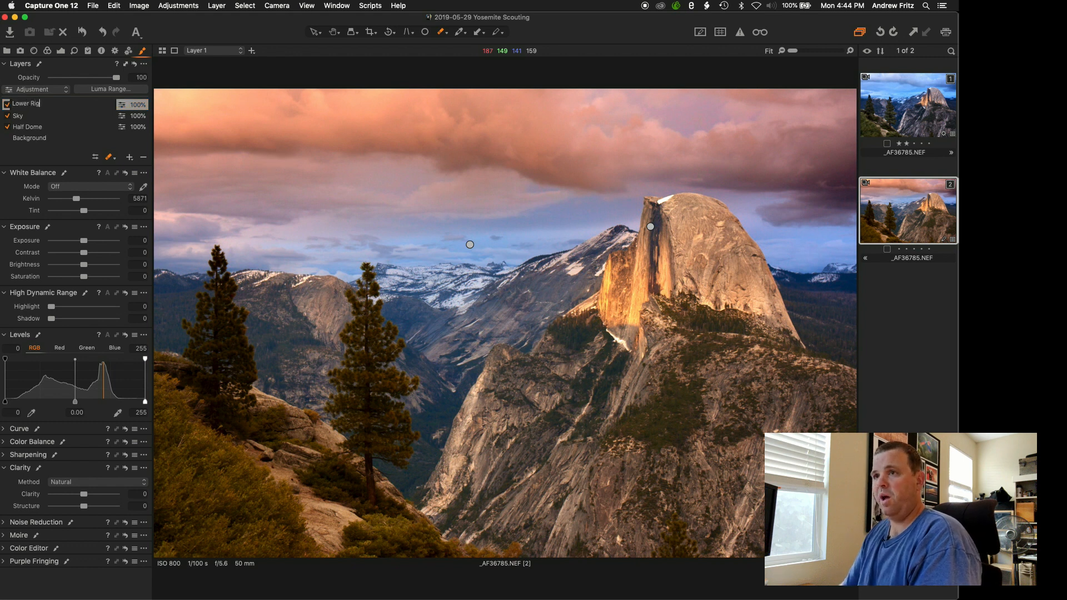
text(ht)
key(Return)
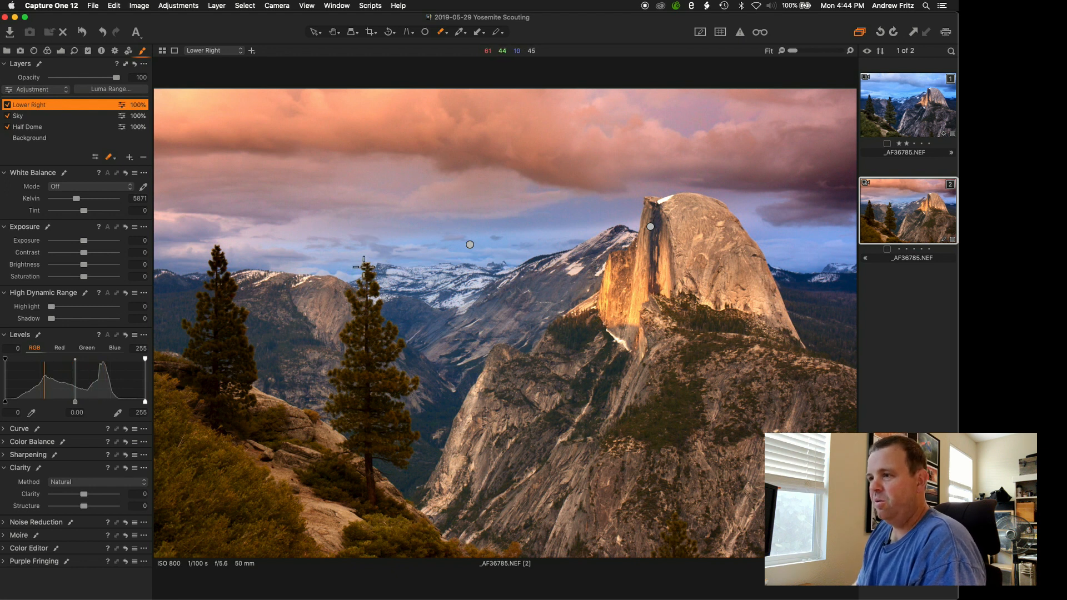
- Paint the Lower Right mask over the foreground slope with a brush size of 578, and over the left pine with a smaller brush
click(109, 161)
click(125, 159)
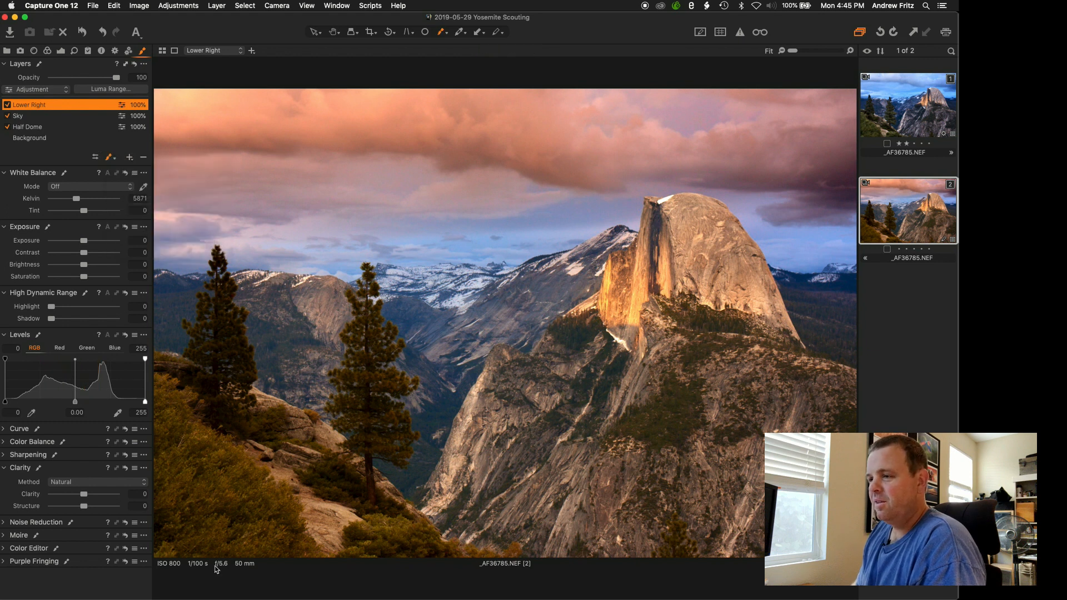
right_click(220, 485)
drag(226, 490, 235, 489)
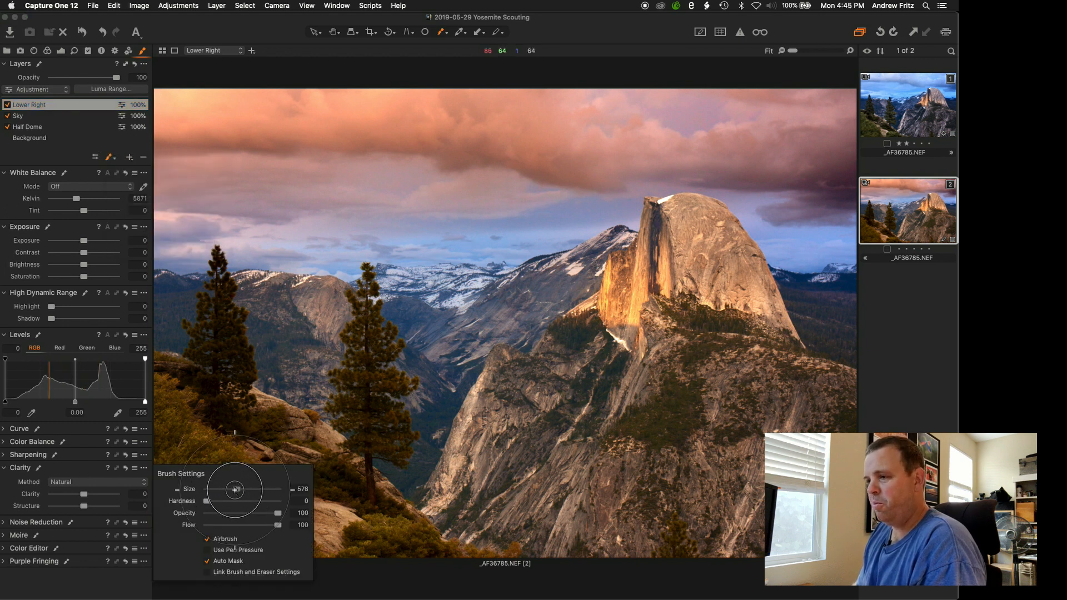
click(217, 424)
mouse_move(179, 404)
mouse_down()
mouse_move(155, 515)
mouse_move(179, 535)
mouse_up()
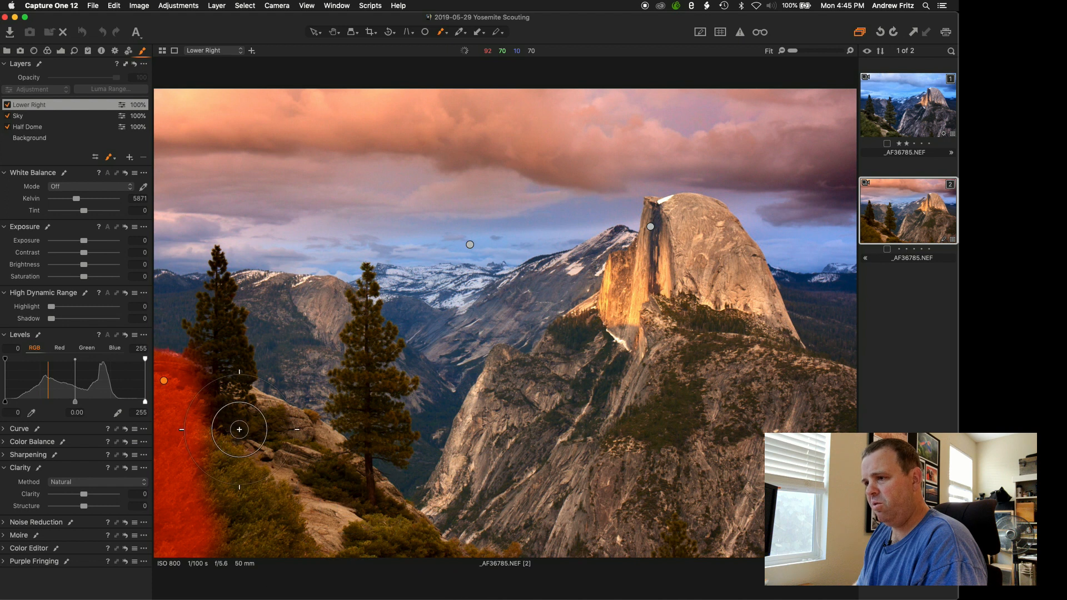
mouse_move(249, 427)
mouse_down()
mouse_move(231, 410)
mouse_move(235, 520)
mouse_move(245, 478)
mouse_move(278, 426)
mouse_move(389, 547)
mouse_move(323, 562)
mouse_move(357, 488)
mouse_move(231, 426)
mouse_move(175, 382)
mouse_move(415, 543)
mouse_move(388, 576)
mouse_move(284, 448)
mouse_up()
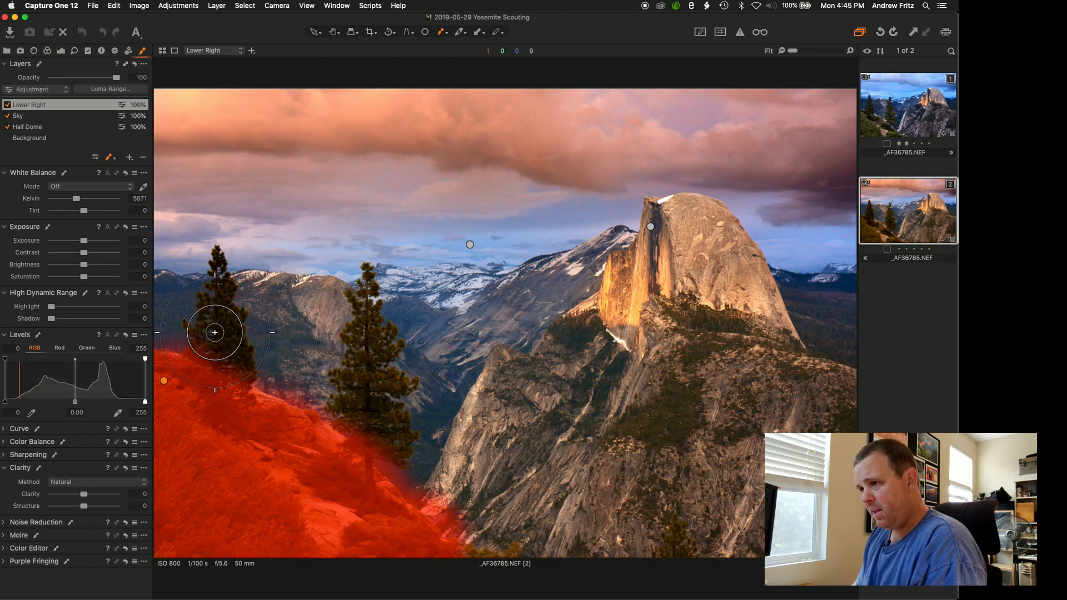
right_click(214, 326)
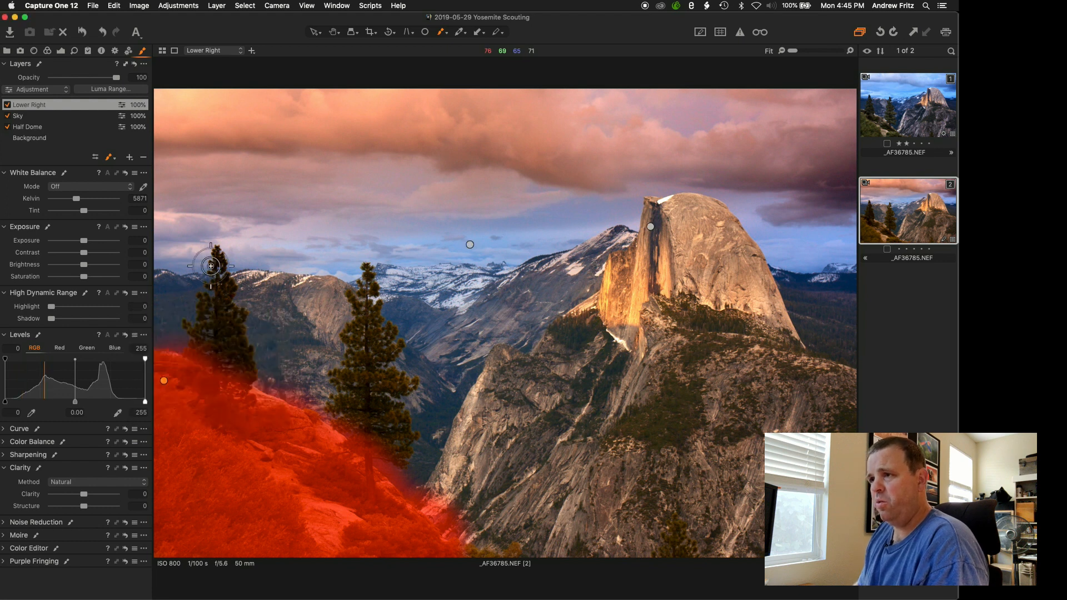
mouse_move(203, 361)
mouse_down()
mouse_move(227, 292)
mouse_move(223, 412)
mouse_move(232, 295)
mouse_move(250, 386)
mouse_up()
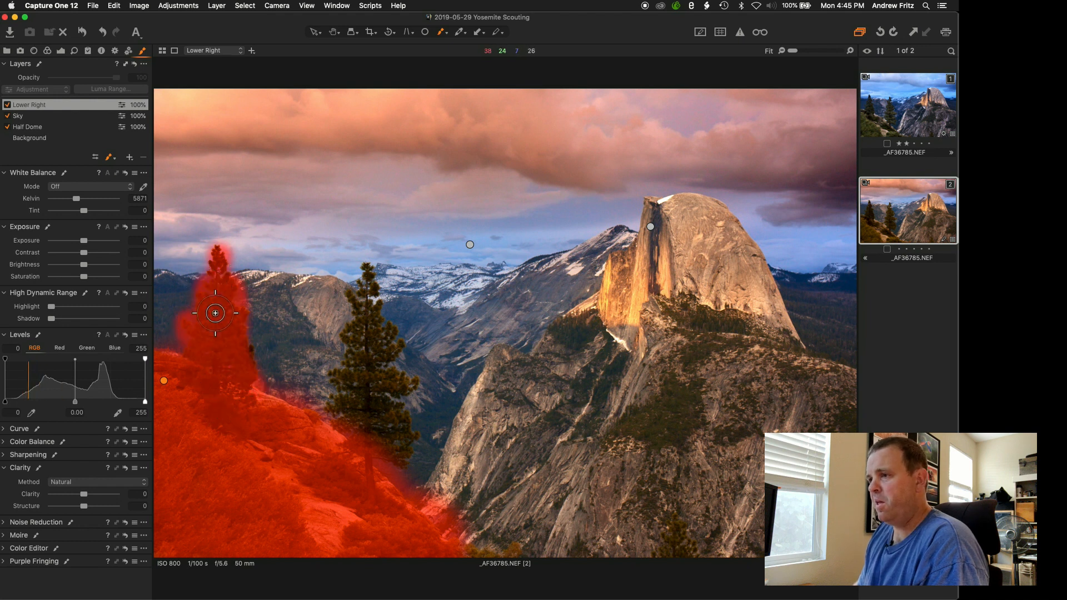
- Paint the Lower Right mask over the upper branches of the right pine with a small auto-masking brush
right_click(381, 298)
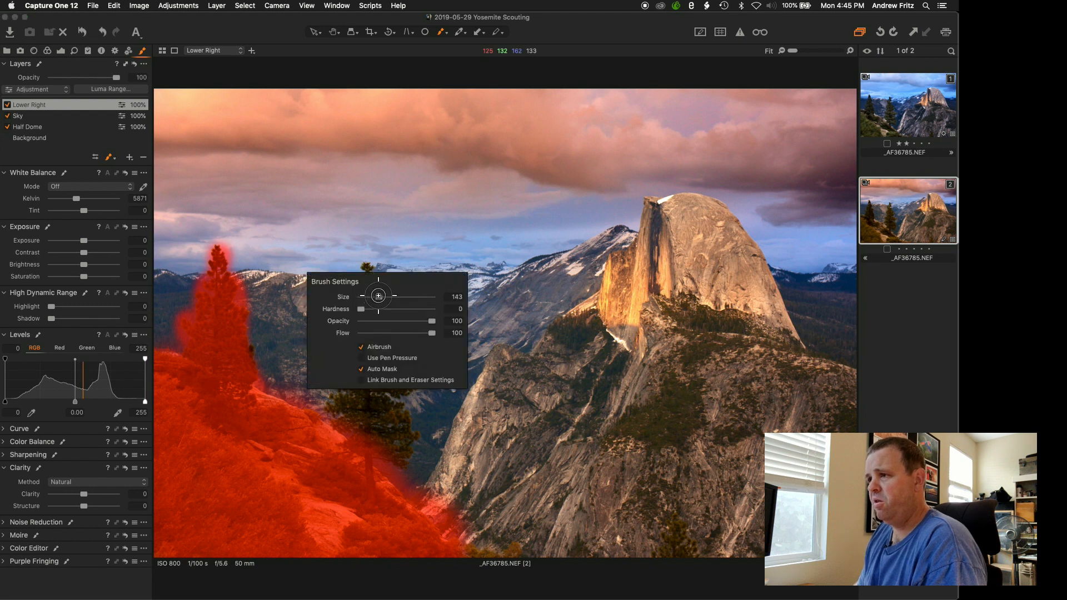
scroll(374, 257, up, 3)
right_click(360, 328)
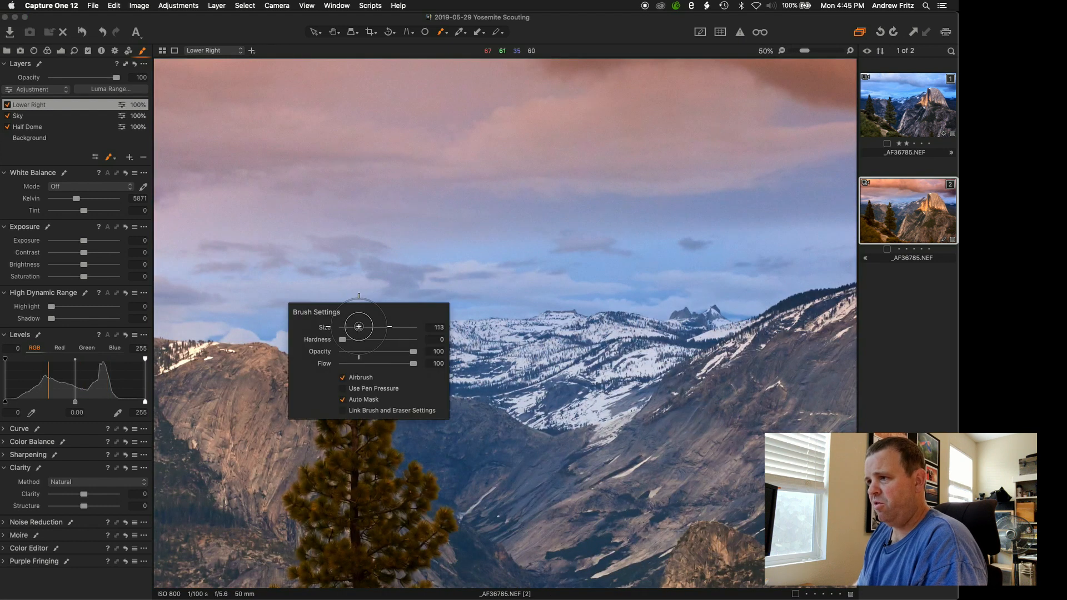
drag(358, 326, 356, 324)
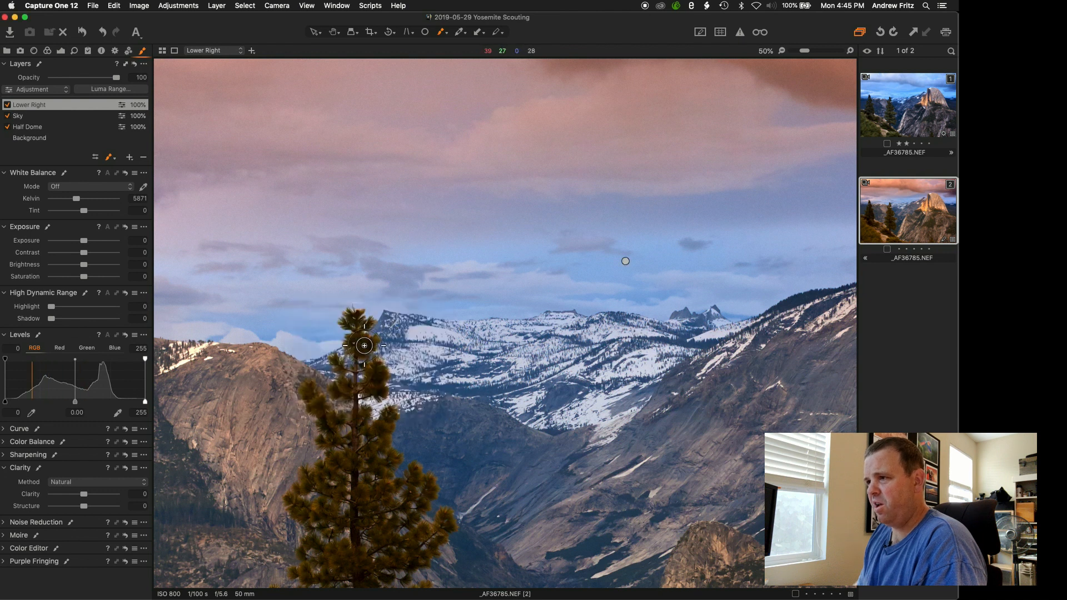
click(359, 345)
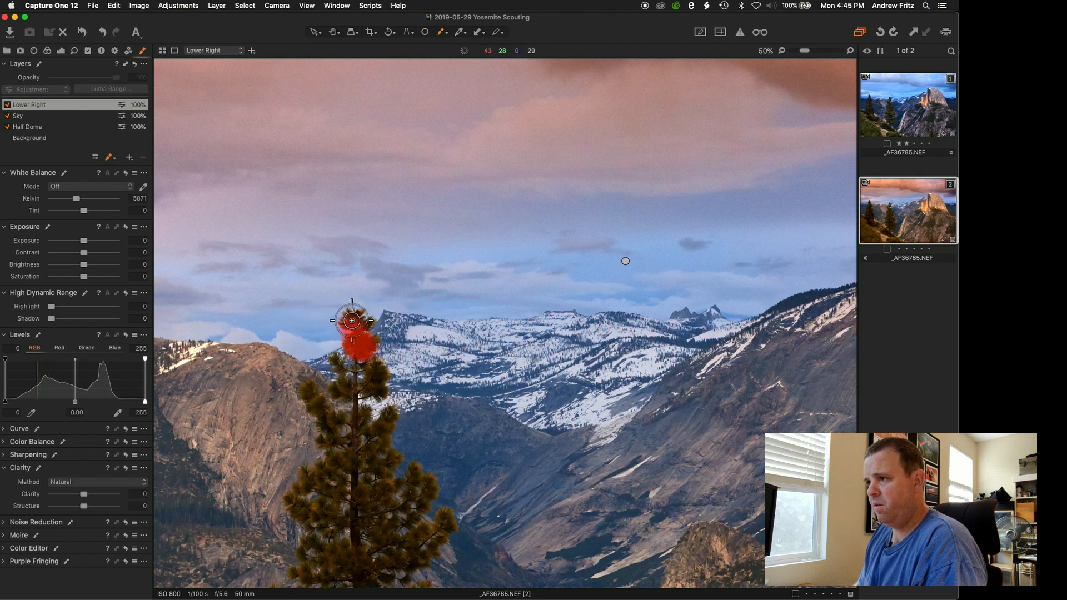
drag(352, 321, 363, 321)
mouse_move(360, 363)
mouse_down()
mouse_move(354, 397)
mouse_move(375, 373)
mouse_move(378, 388)
mouse_move(335, 392)
mouse_move(349, 391)
mouse_move(335, 359)
mouse_move(352, 400)
mouse_move(348, 426)
mouse_move(301, 388)
mouse_up()
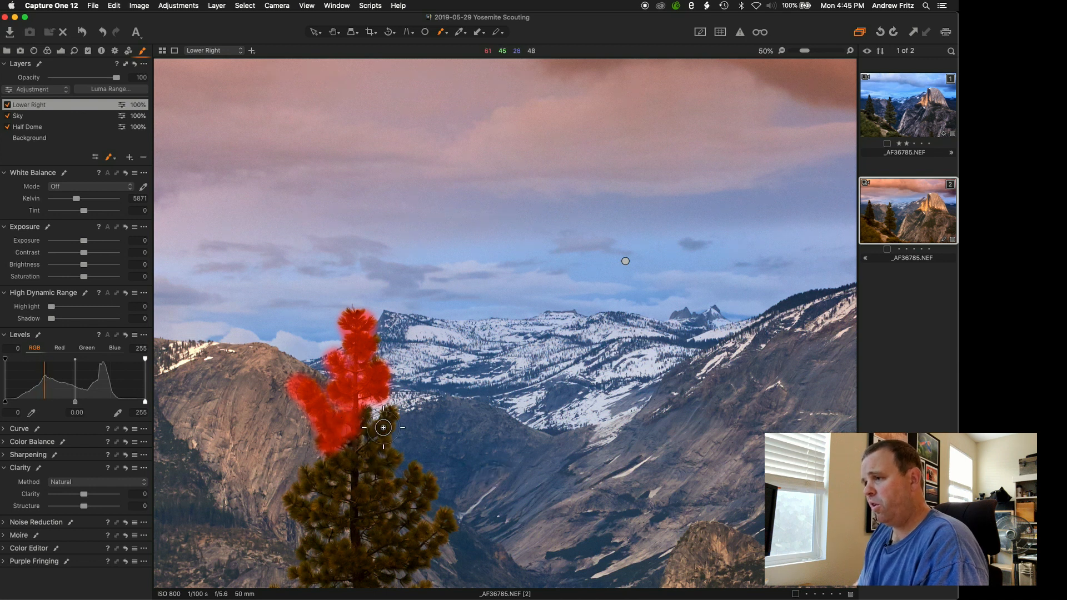
mouse_move(358, 428)
mouse_down()
mouse_move(392, 412)
mouse_move(375, 421)
mouse_up()
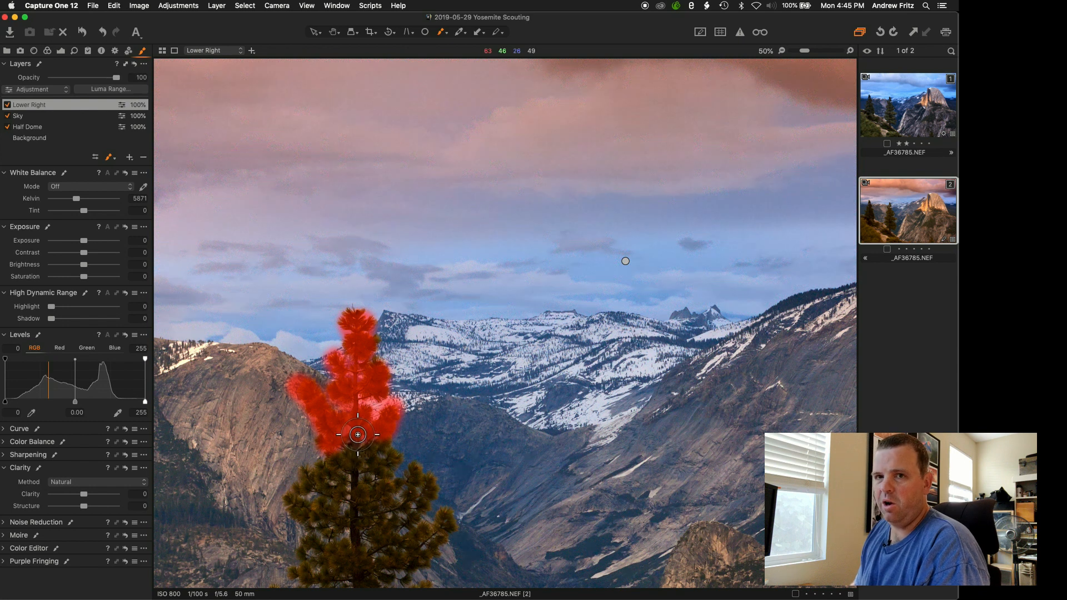
mouse_move(358, 434)
mouse_down()
mouse_move(352, 482)
mouse_move(342, 456)
mouse_move(305, 482)
mouse_move(334, 496)
mouse_move(347, 477)
mouse_move(368, 471)
mouse_up()
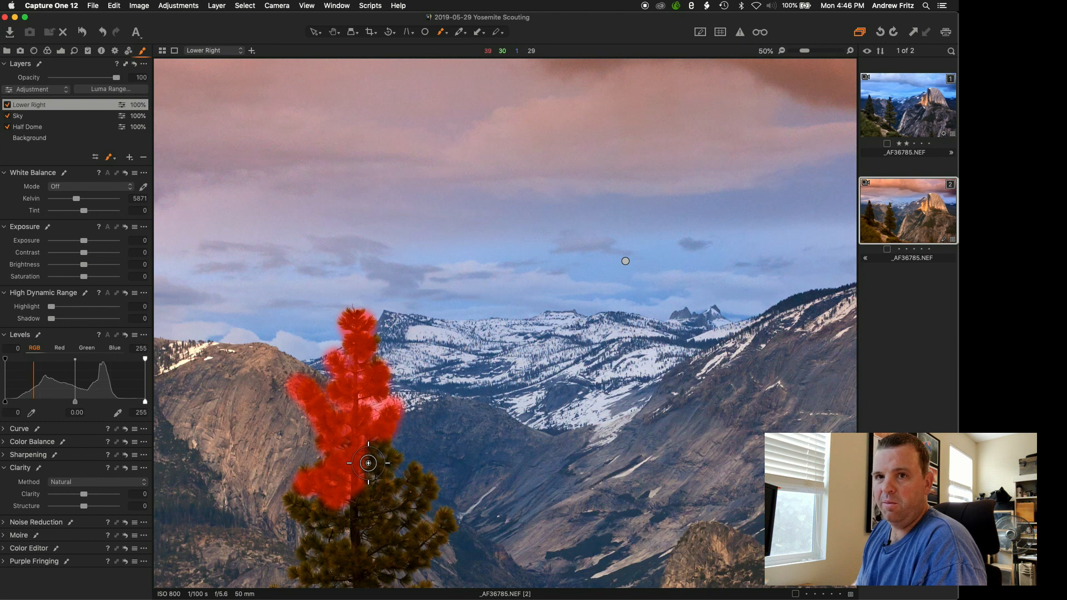
mouse_move(370, 458)
mouse_down()
mouse_move(379, 445)
mouse_move(382, 467)
mouse_move(360, 491)
mouse_move(379, 507)
mouse_move(412, 470)
mouse_up()
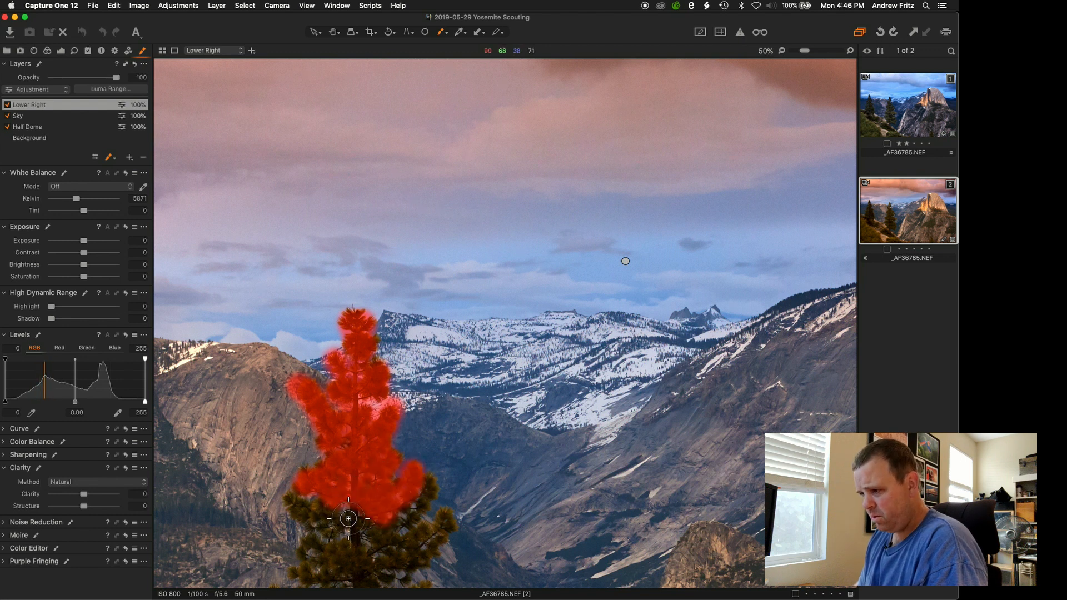
- Extend the Lower Right mask down the right pine's middle and lower branches to meet the masked slope
mouse_move(349, 518)
mouse_down()
mouse_move(285, 504)
mouse_move(325, 514)
mouse_move(324, 525)
mouse_move(373, 529)
mouse_move(414, 519)
mouse_move(425, 490)
mouse_move(381, 269)
mouse_up()
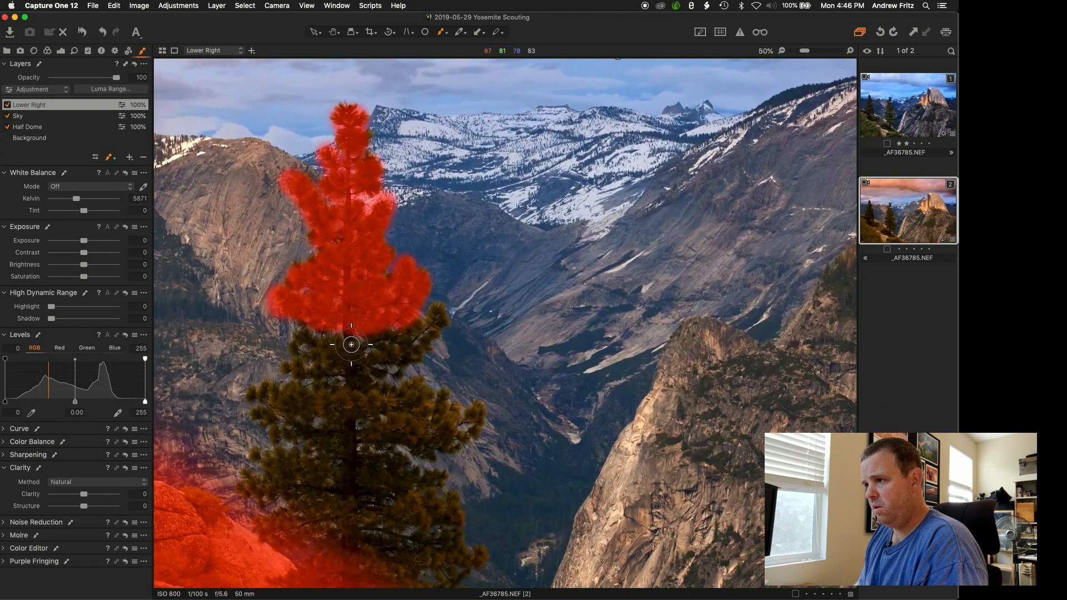
mouse_move(350, 345)
mouse_down()
mouse_move(386, 333)
mouse_move(392, 362)
mouse_move(438, 315)
mouse_move(402, 331)
mouse_move(401, 354)
mouse_move(387, 362)
mouse_move(273, 362)
mouse_up()
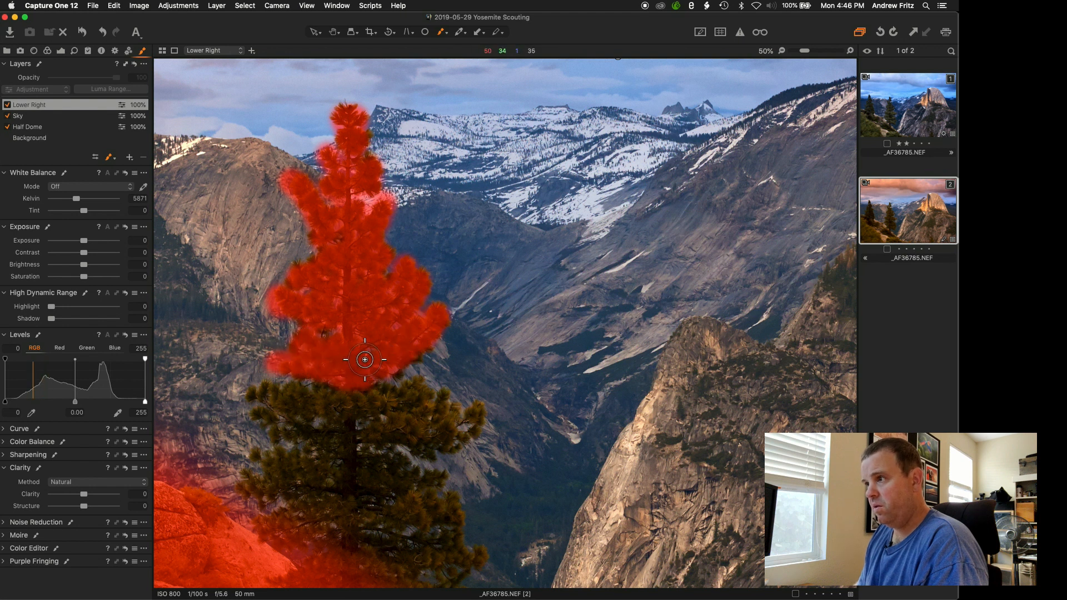
mouse_move(337, 388)
mouse_down()
mouse_move(258, 392)
mouse_move(311, 411)
mouse_move(290, 425)
mouse_move(269, 410)
mouse_move(288, 429)
mouse_move(325, 432)
mouse_move(340, 413)
mouse_move(315, 411)
mouse_move(411, 389)
mouse_move(354, 399)
mouse_move(398, 393)
mouse_move(375, 426)
mouse_move(348, 428)
mouse_move(430, 443)
mouse_move(473, 420)
mouse_move(412, 424)
mouse_move(443, 401)
mouse_up()
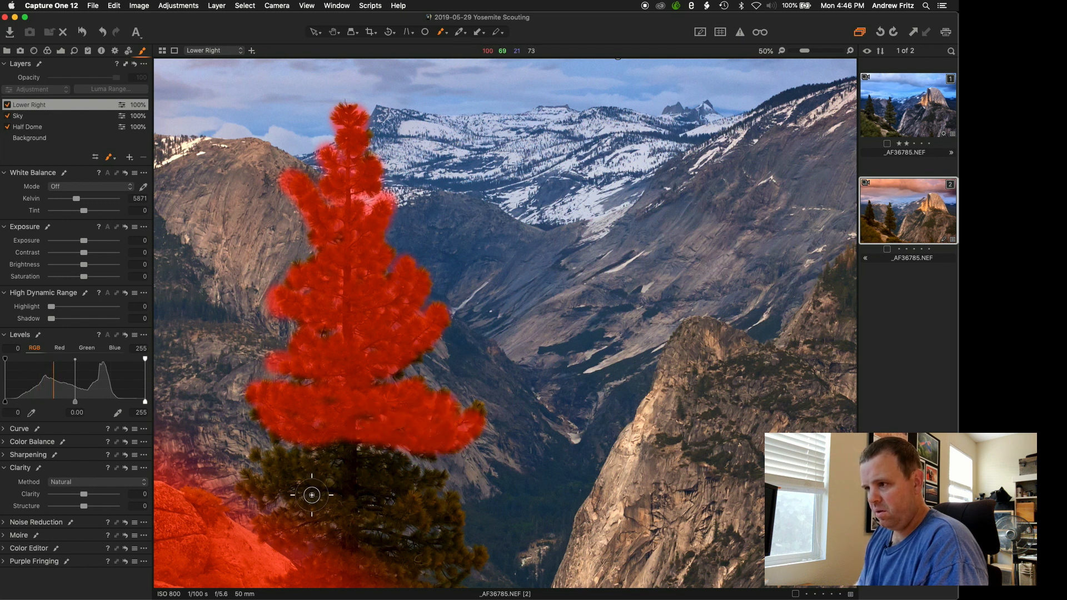
mouse_move(351, 544)
mouse_down()
mouse_move(343, 464)
mouse_move(335, 553)
mouse_move(342, 429)
mouse_move(298, 464)
mouse_move(267, 459)
mouse_move(313, 451)
mouse_move(307, 479)
mouse_move(251, 482)
mouse_move(312, 479)
mouse_move(323, 500)
mouse_move(284, 526)
mouse_up()
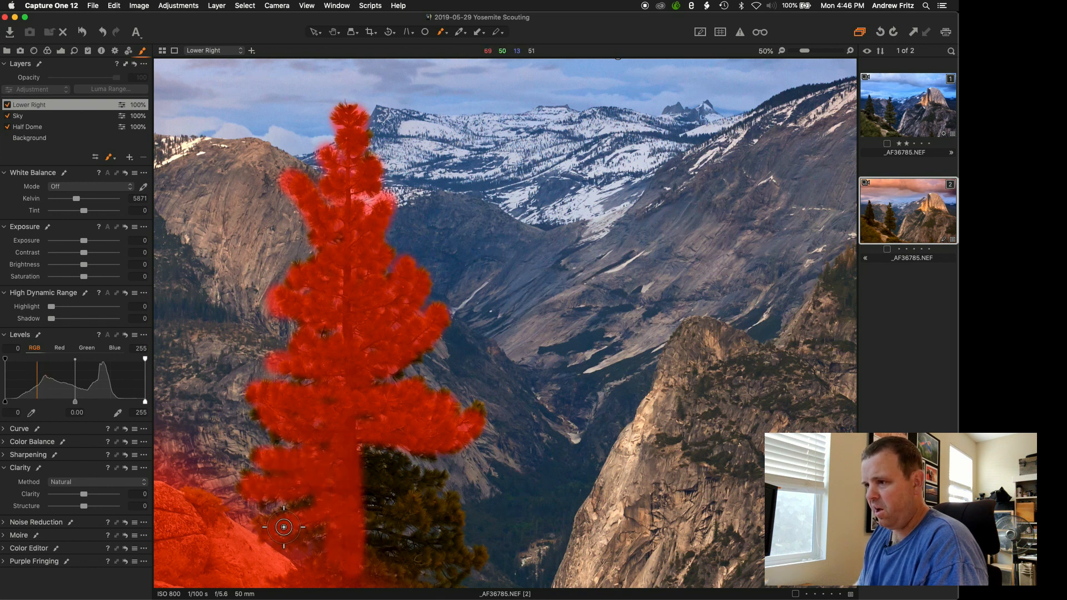
drag(361, 496, 357, 423)
mouse_move(353, 476)
mouse_down()
mouse_move(433, 477)
mouse_move(374, 485)
mouse_move(369, 506)
mouse_move(373, 457)
mouse_up()
mouse_move(364, 524)
mouse_down()
mouse_move(428, 501)
mouse_move(386, 511)
mouse_move(454, 518)
mouse_move(383, 504)
mouse_up()
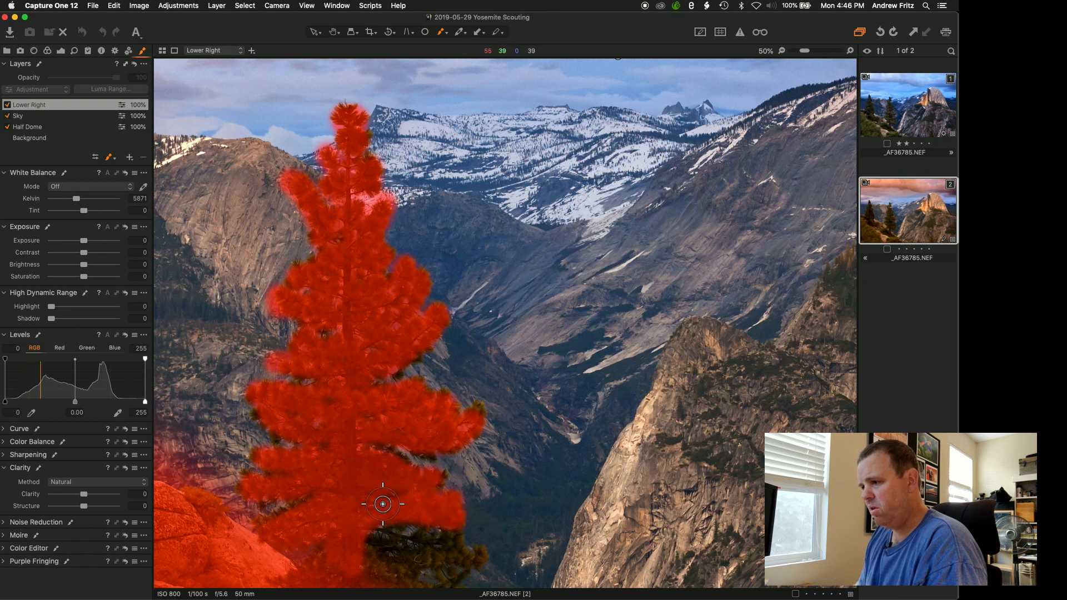
mouse_move(337, 537)
mouse_down()
mouse_move(410, 584)
mouse_move(368, 569)
mouse_move(366, 543)
mouse_move(474, 560)
mouse_move(445, 537)
mouse_move(385, 543)
mouse_move(449, 544)
mouse_up()
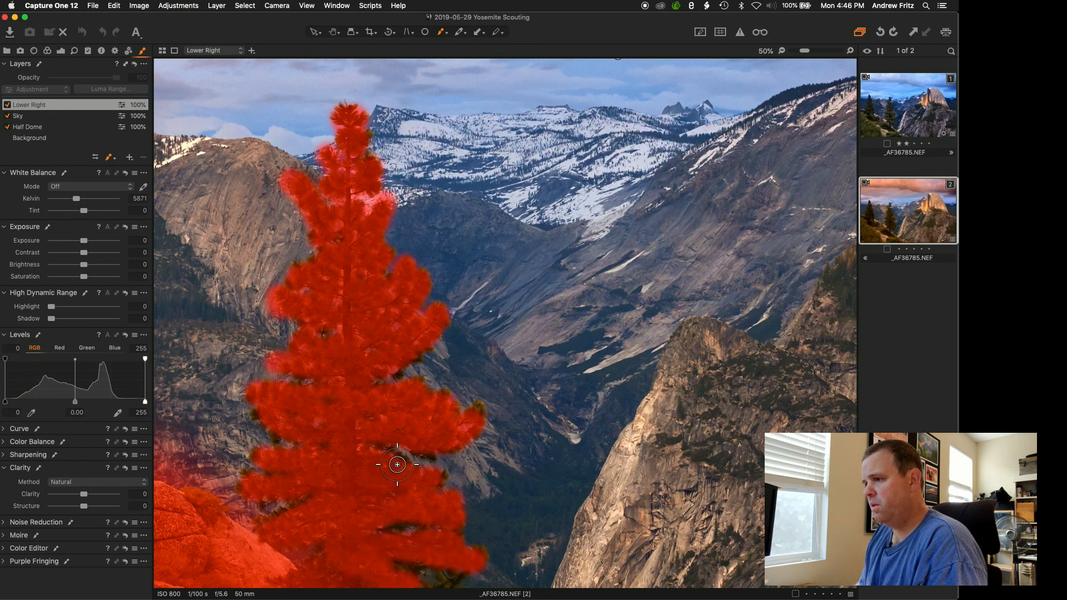
drag(395, 484, 381, 273)
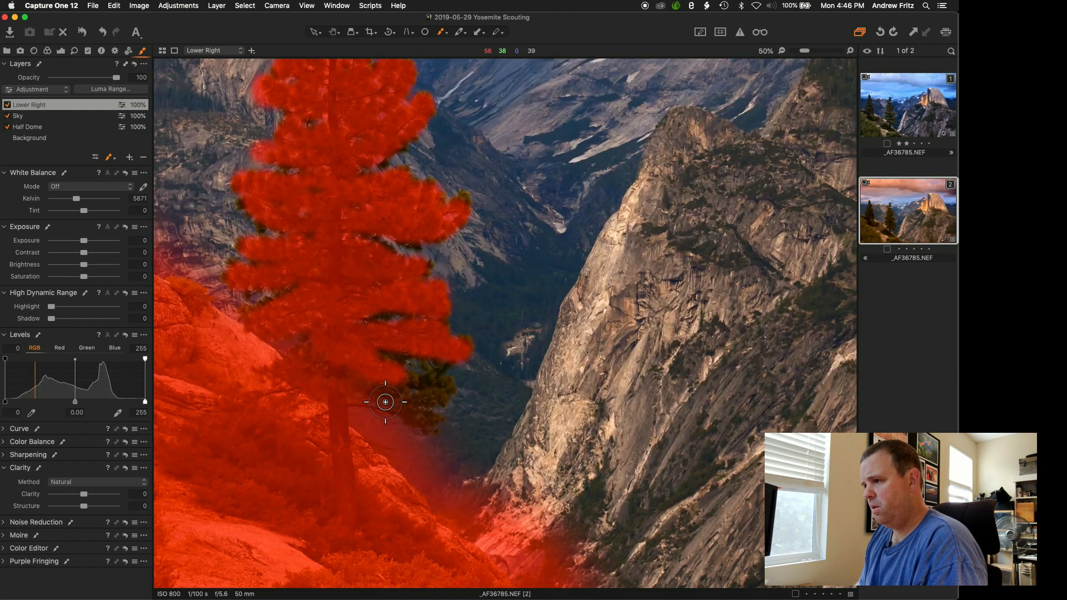
mouse_move(383, 400)
mouse_down()
mouse_move(420, 415)
mouse_move(391, 406)
mouse_move(427, 401)
mouse_move(431, 379)
mouse_move(393, 378)
mouse_move(430, 387)
mouse_up()
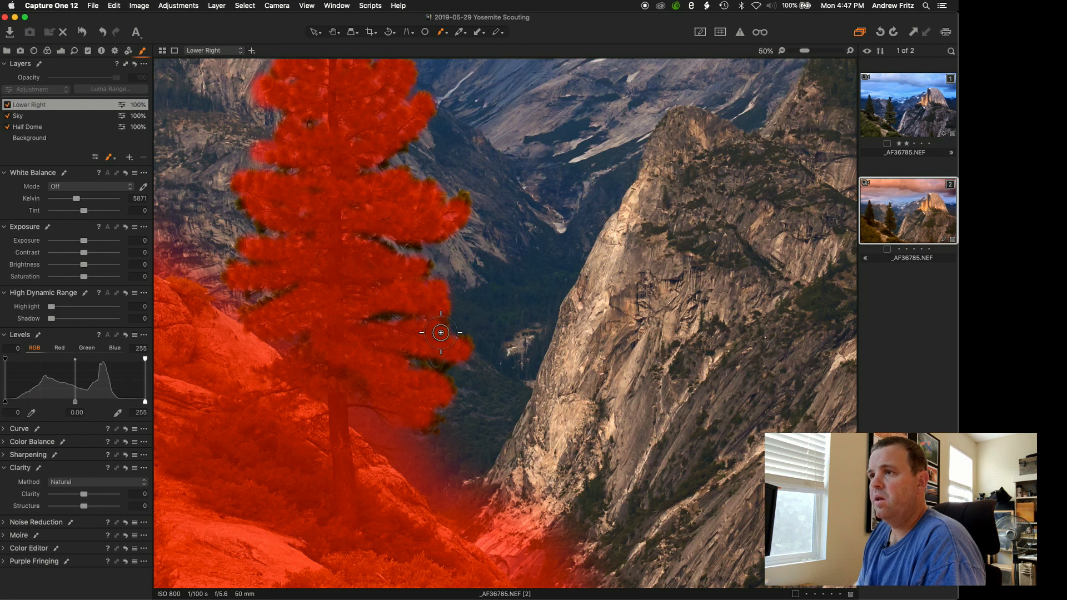
- Erase the Lower Right mask's spill over the valley and the cliff base beside the foreground slope, with an eraser size of 203
click(109, 158)
click(147, 174)
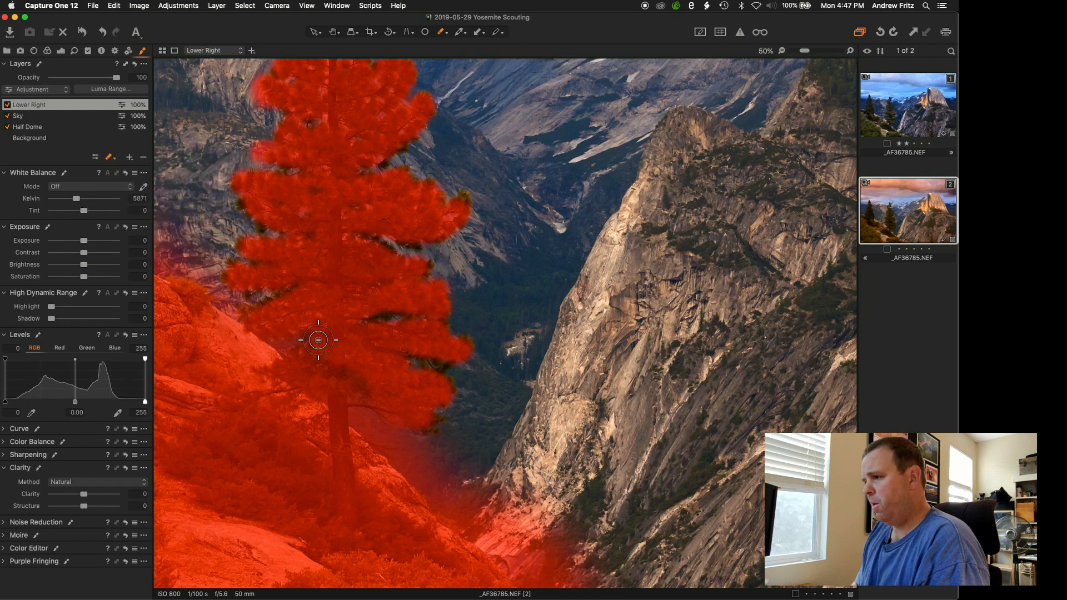
right_click(475, 468)
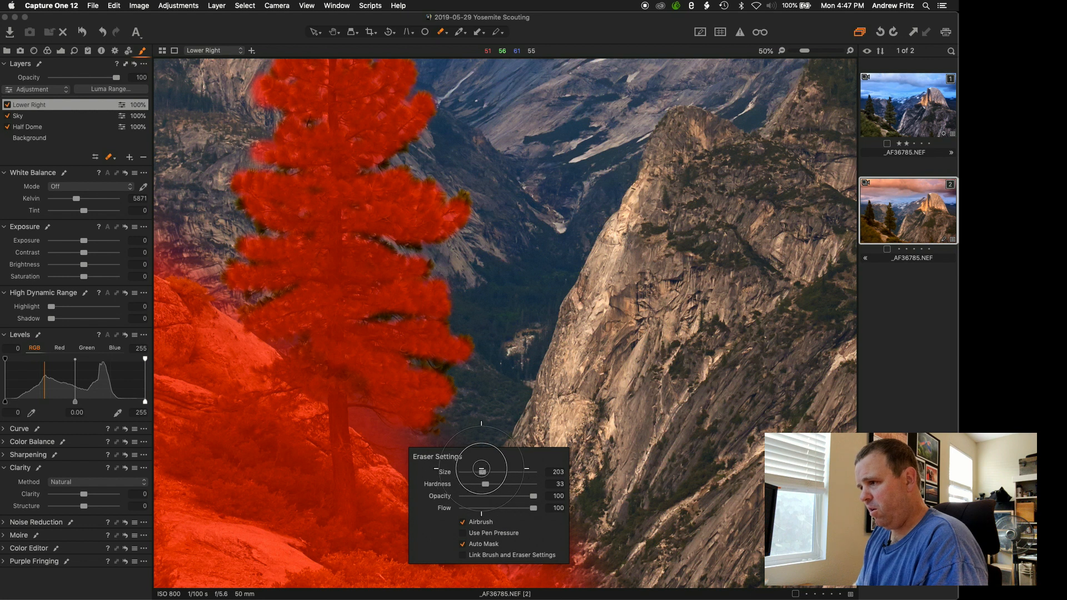
mouse_move(479, 504)
mouse_down()
mouse_move(573, 559)
mouse_move(570, 593)
mouse_move(529, 529)
mouse_move(539, 475)
mouse_move(562, 477)
mouse_move(567, 506)
mouse_up()
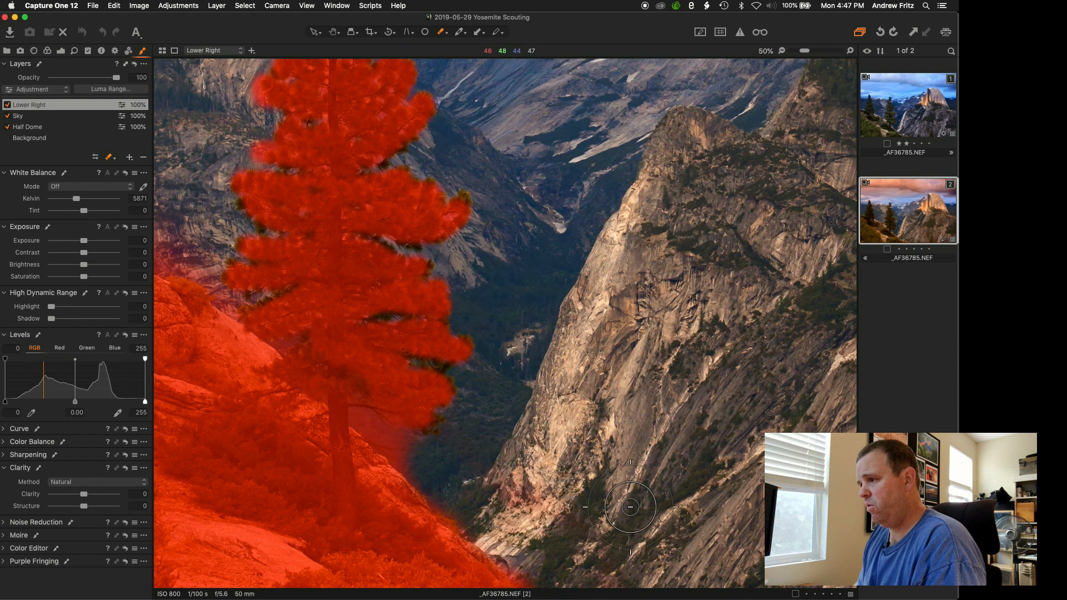
drag(479, 416, 469, 379)
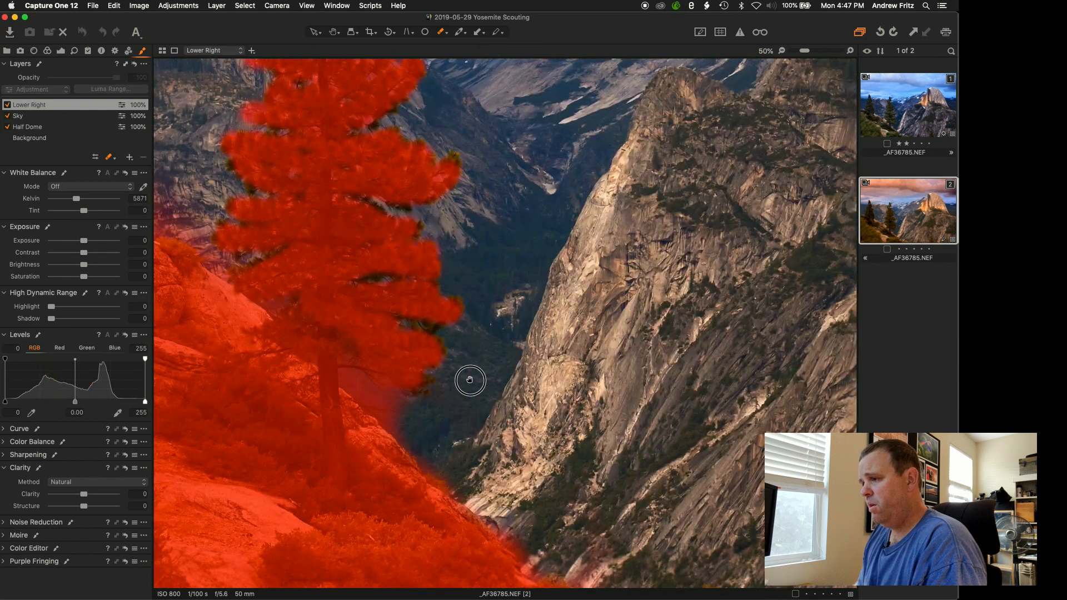
drag(569, 427, 485, 388)
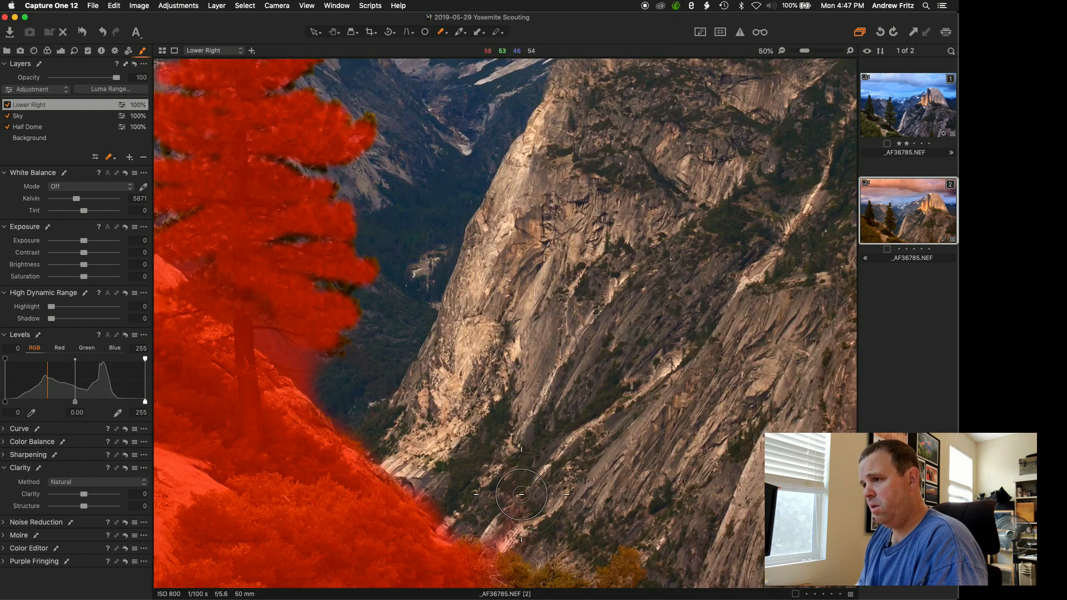
- Erase the Lower Right mask's spill beside the right pine's trunk and above the rock ridge between the two pines, using a smaller eraser
right_click(375, 415)
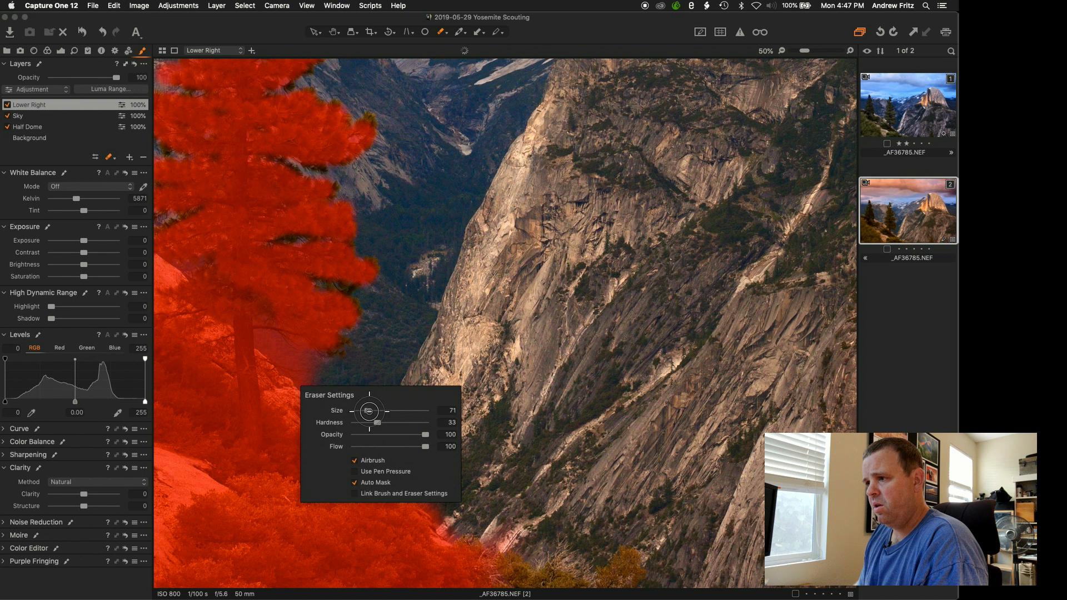
drag(274, 340, 275, 349)
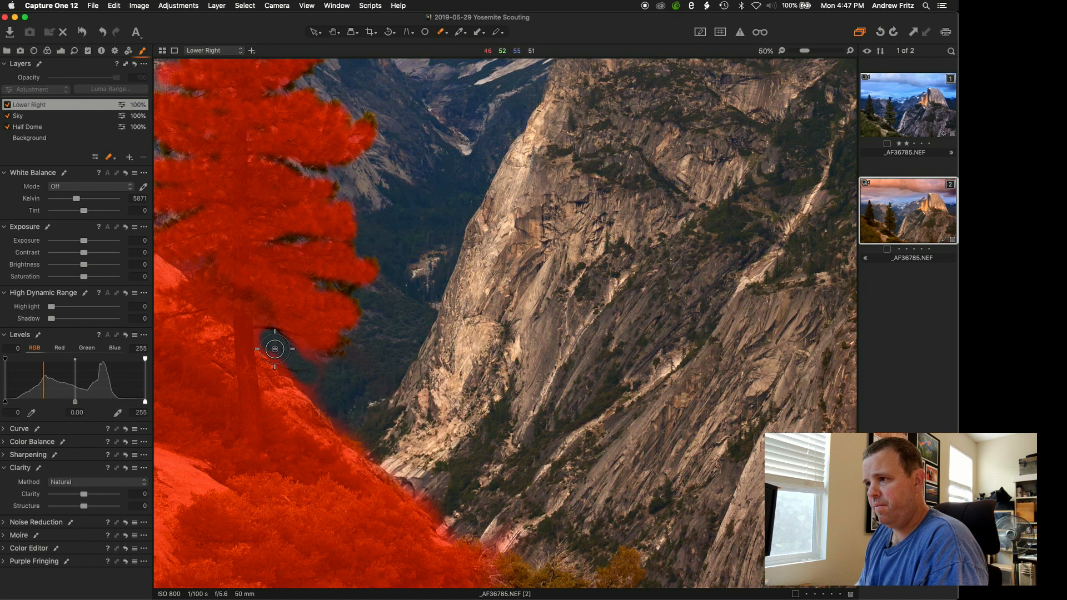
key(super+minus)
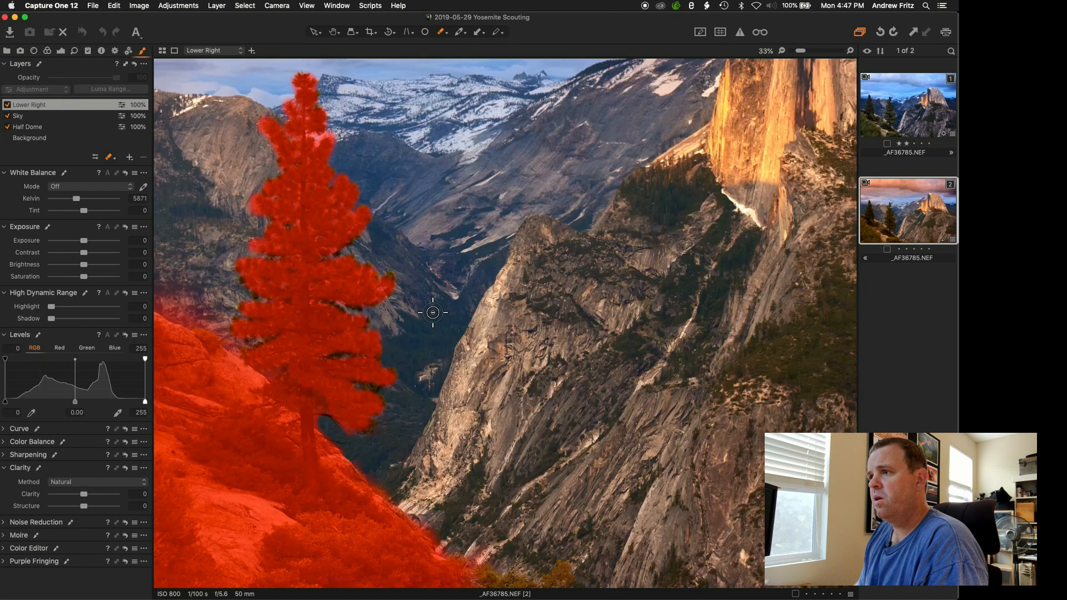
key(super+minus)
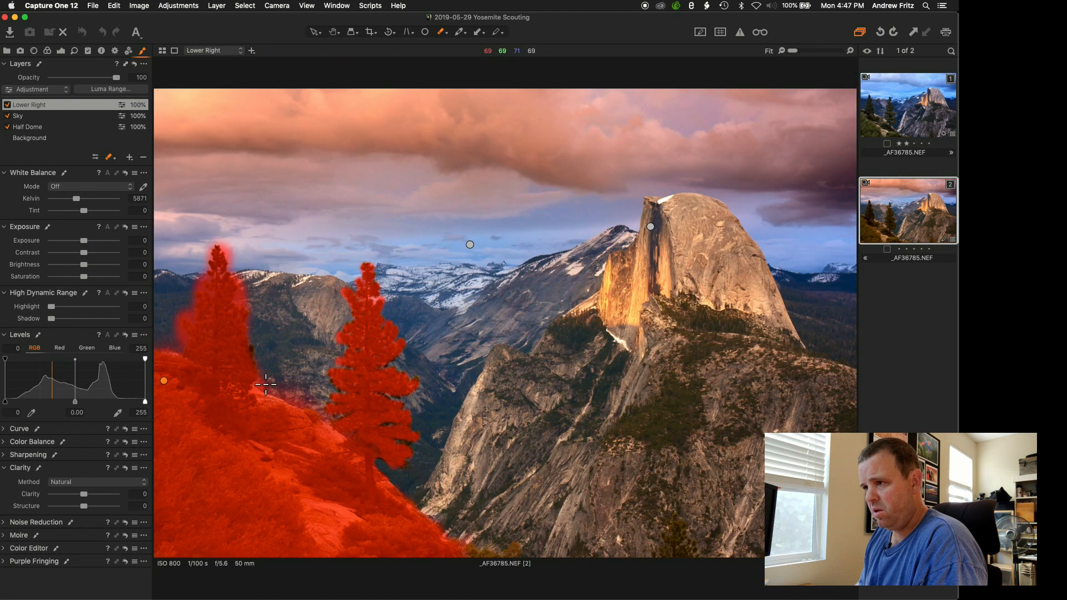
scroll(266, 384, up, 3)
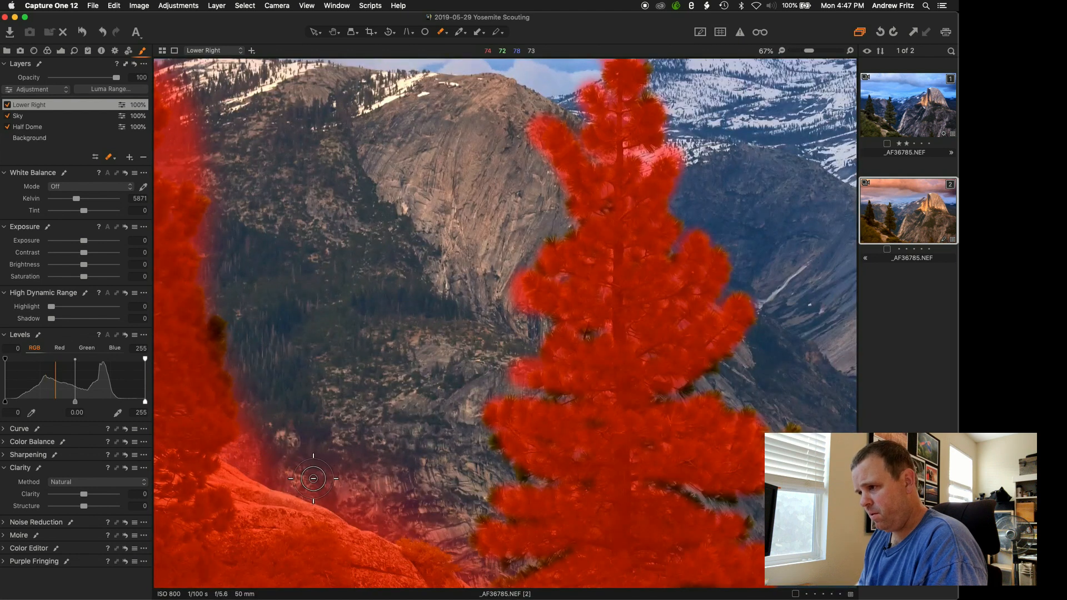
drag(313, 479, 364, 508)
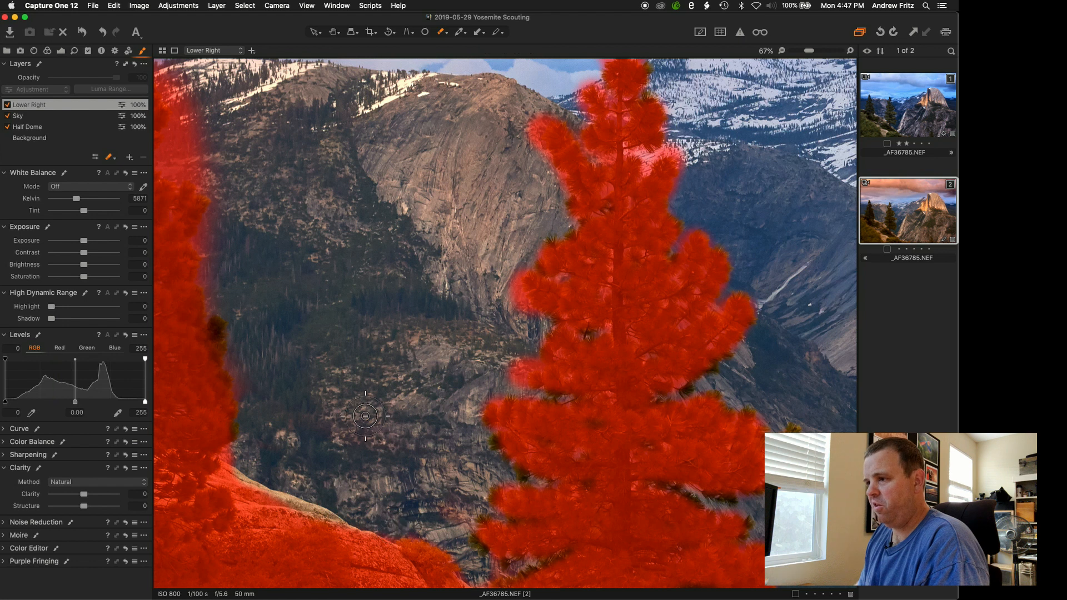
drag(401, 476, 400, 475)
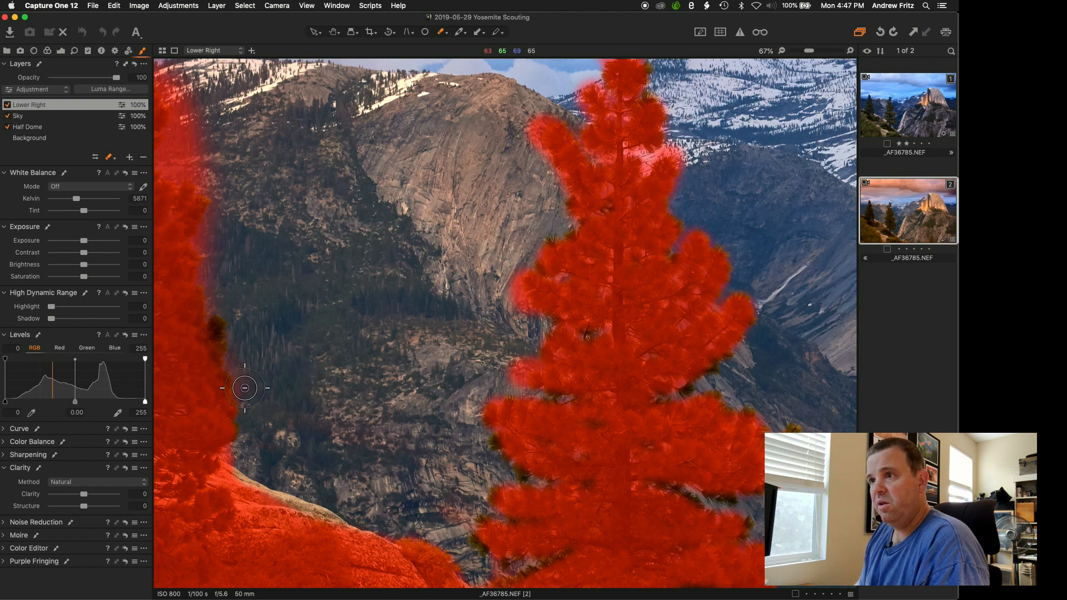
- Paint the Lower Right mask back over the uncovered rim of the rock ridge between the two pines
click(110, 159)
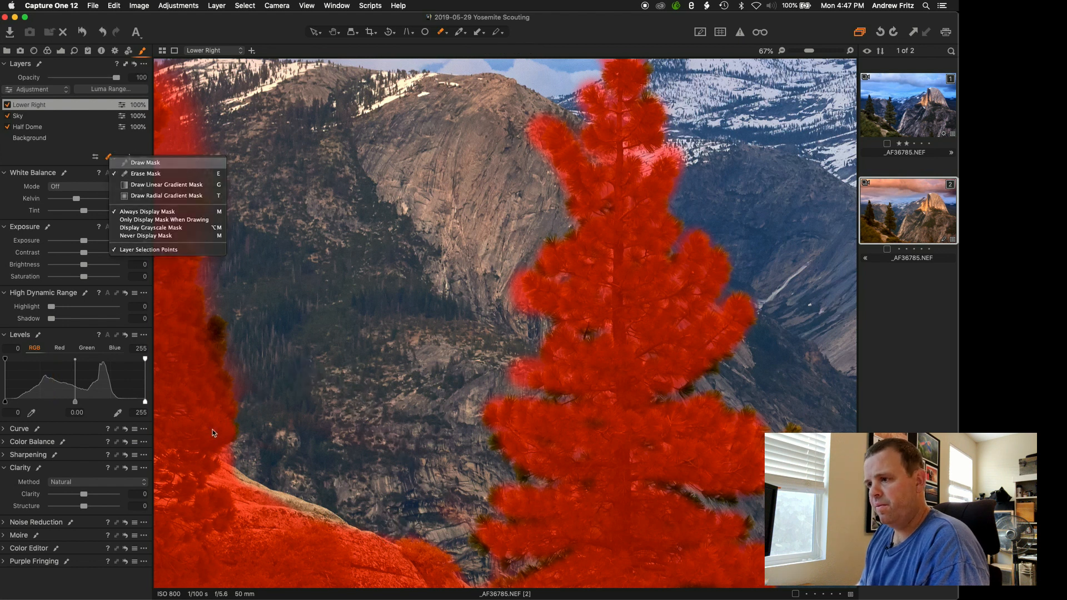
click(140, 162)
right_click(279, 498)
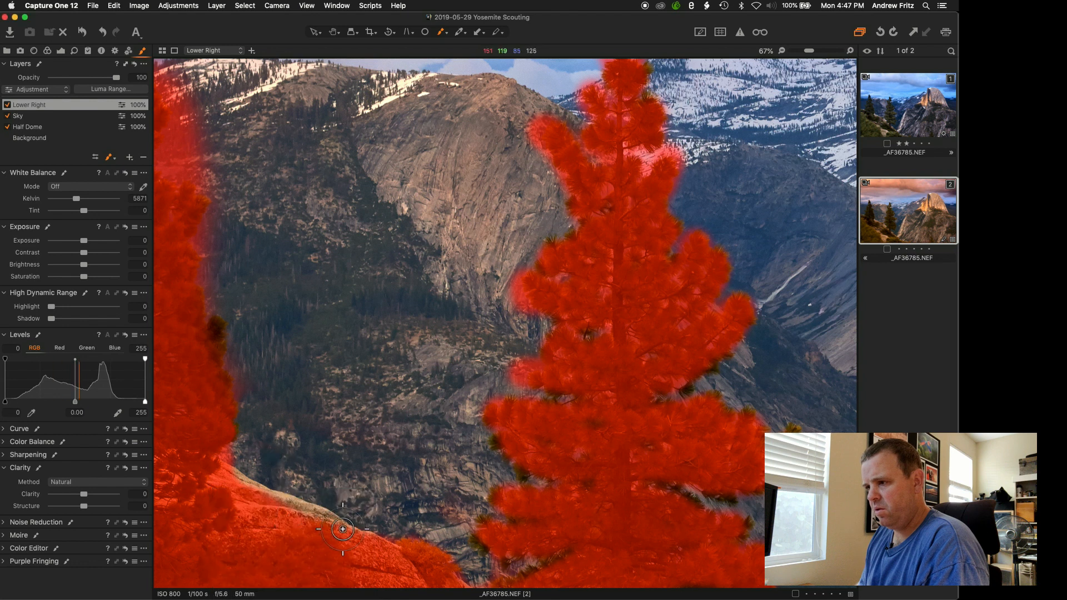
mouse_move(328, 520)
mouse_down()
mouse_move(241, 497)
mouse_move(229, 483)
mouse_up()
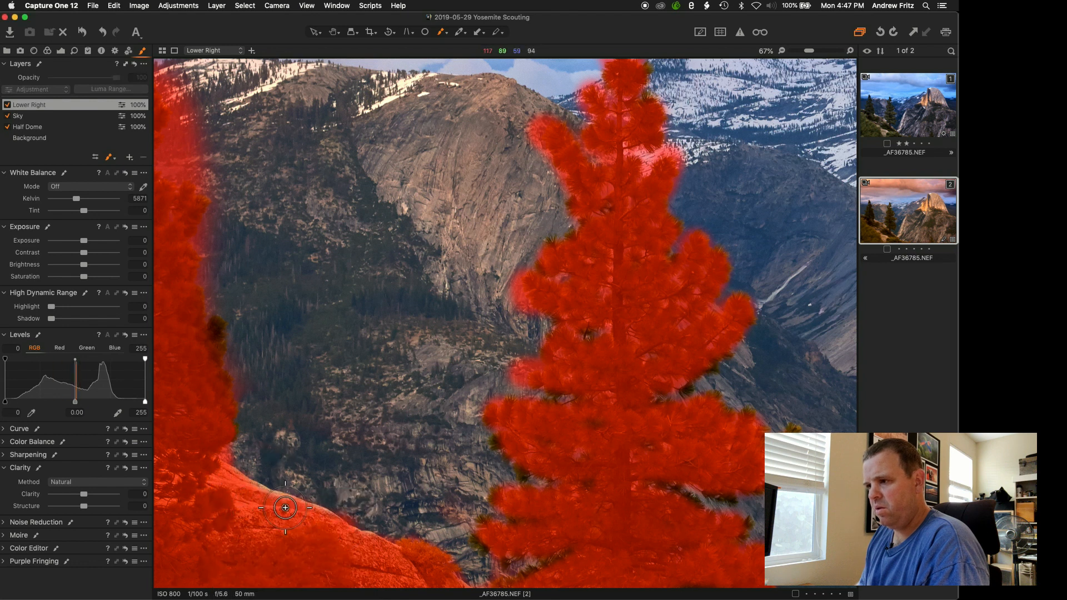
- Erase the Lower Right mask's spill over the forested valley along the outer side of the left pine's lower and middle branches
drag(297, 442, 746, 438)
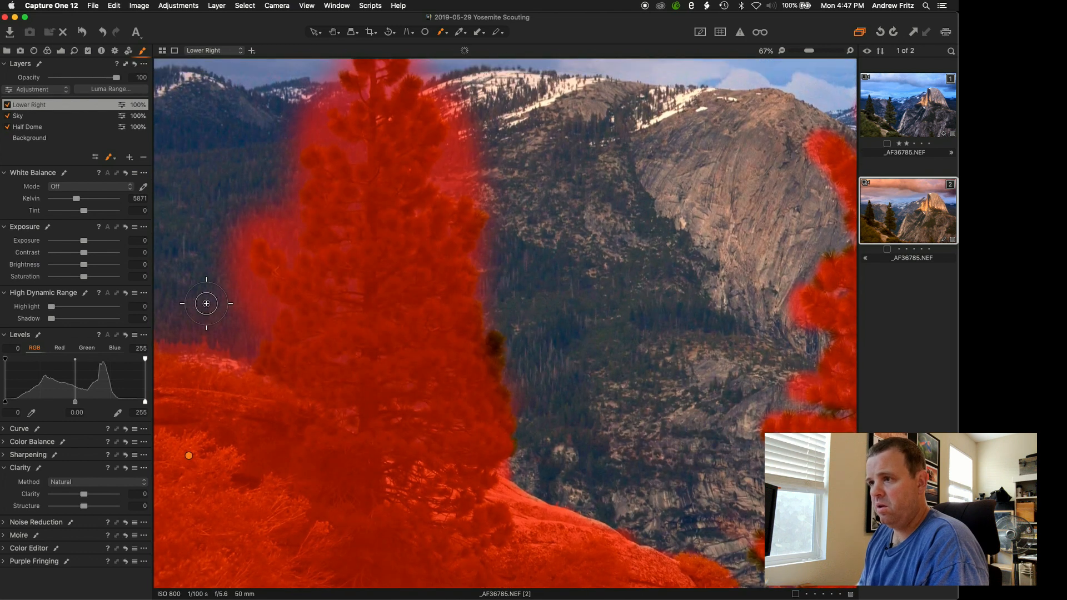
click(115, 159)
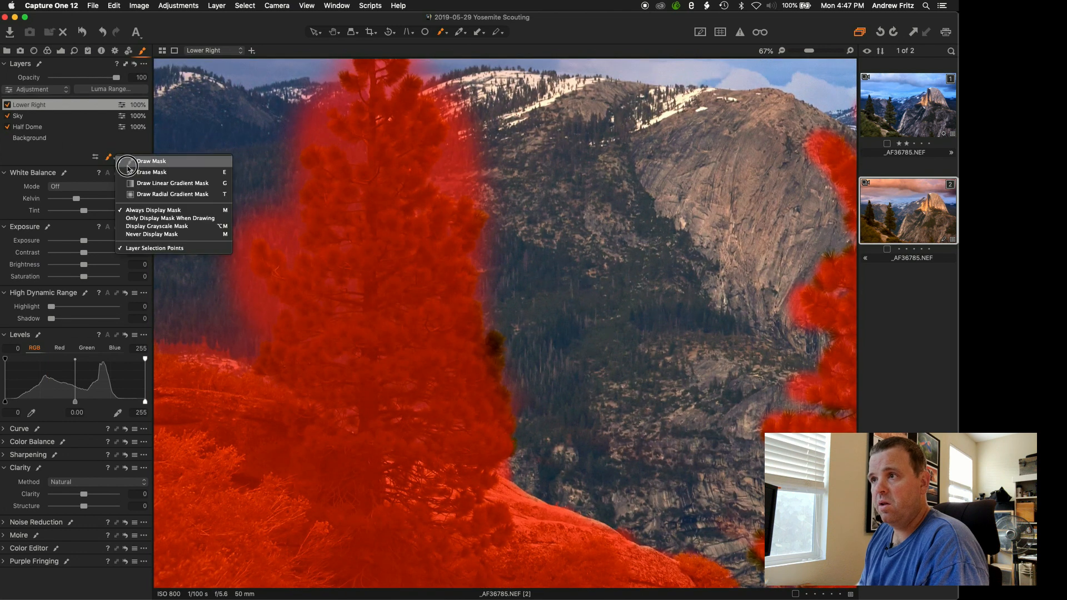
click(152, 171)
mouse_move(201, 338)
mouse_down()
mouse_move(229, 344)
mouse_move(156, 341)
mouse_move(206, 274)
mouse_move(218, 304)
mouse_move(221, 255)
mouse_move(211, 328)
mouse_move(137, 303)
mouse_move(227, 290)
mouse_move(222, 257)
mouse_move(253, 332)
mouse_up()
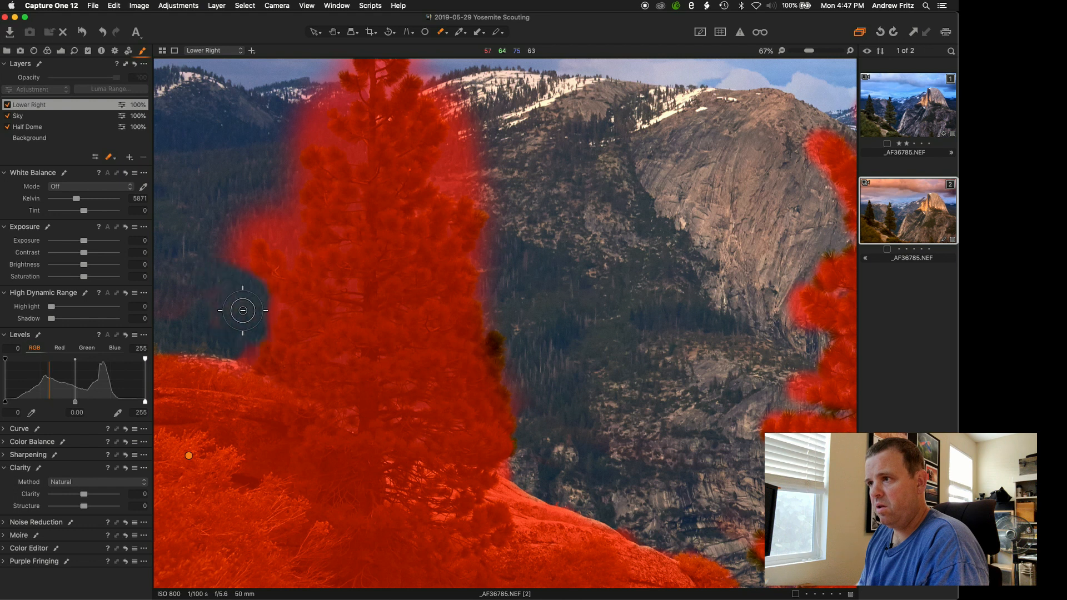
drag(246, 204, 276, 232)
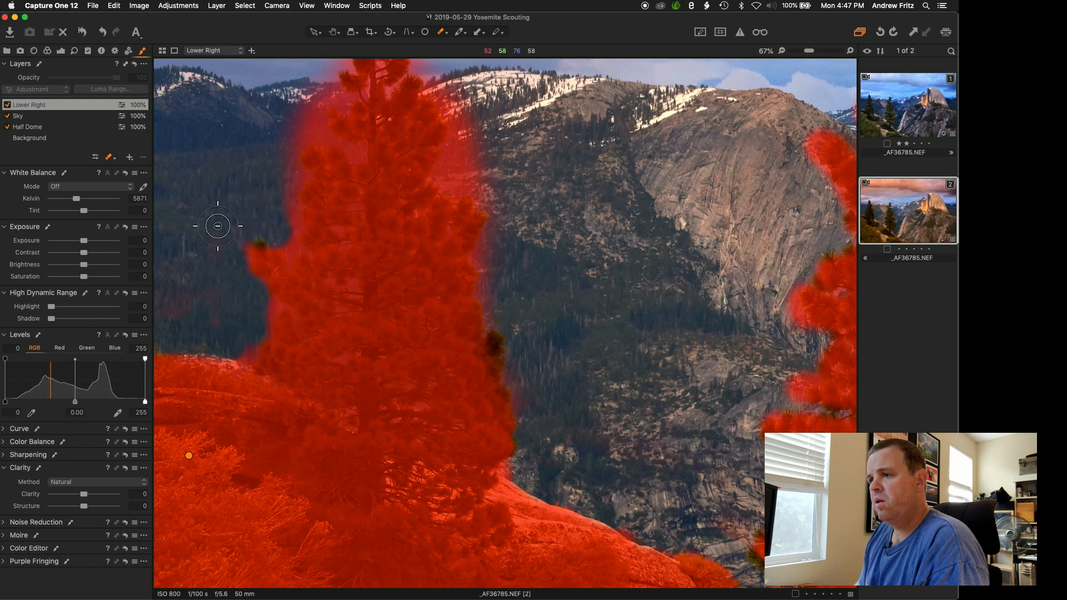
- Refine the Lower Right mask, comparing lower radius values and applying a radius of 300
scroll(309, 290, down, 2)
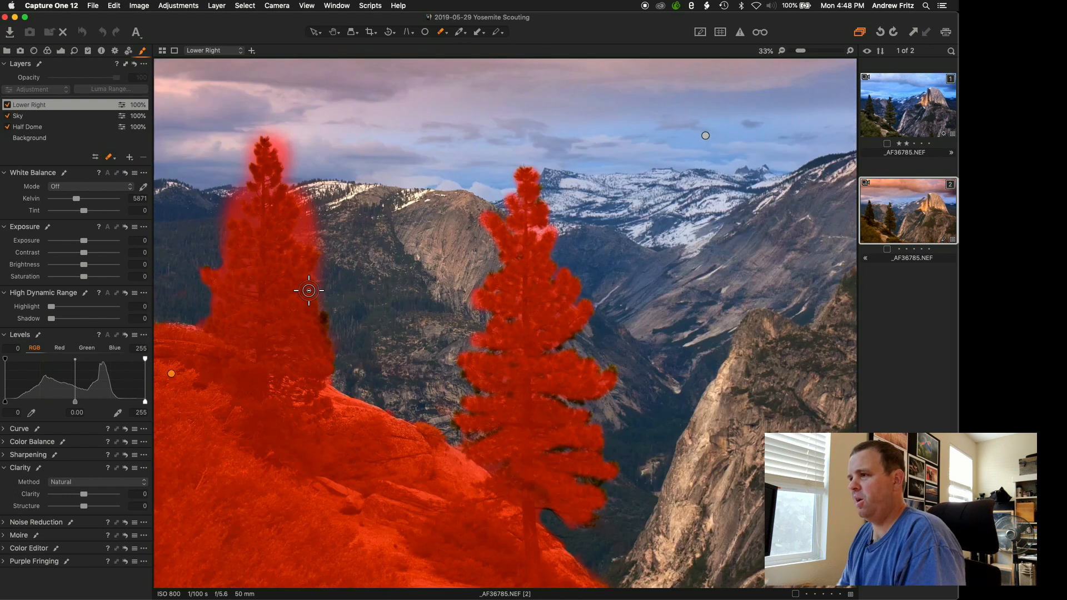
scroll(309, 291, down, 1)
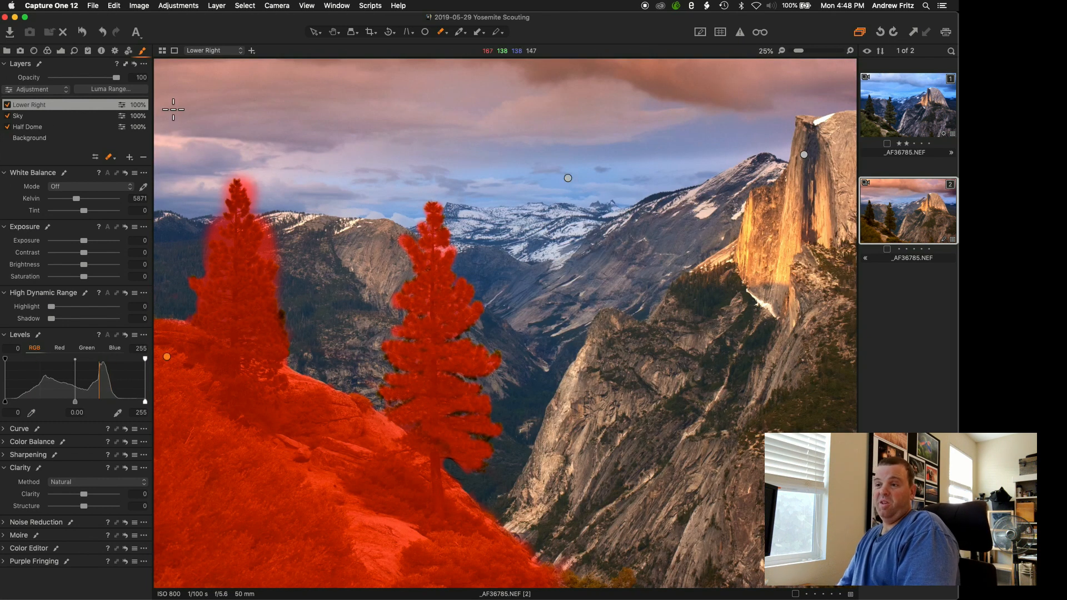
right_click(32, 102)
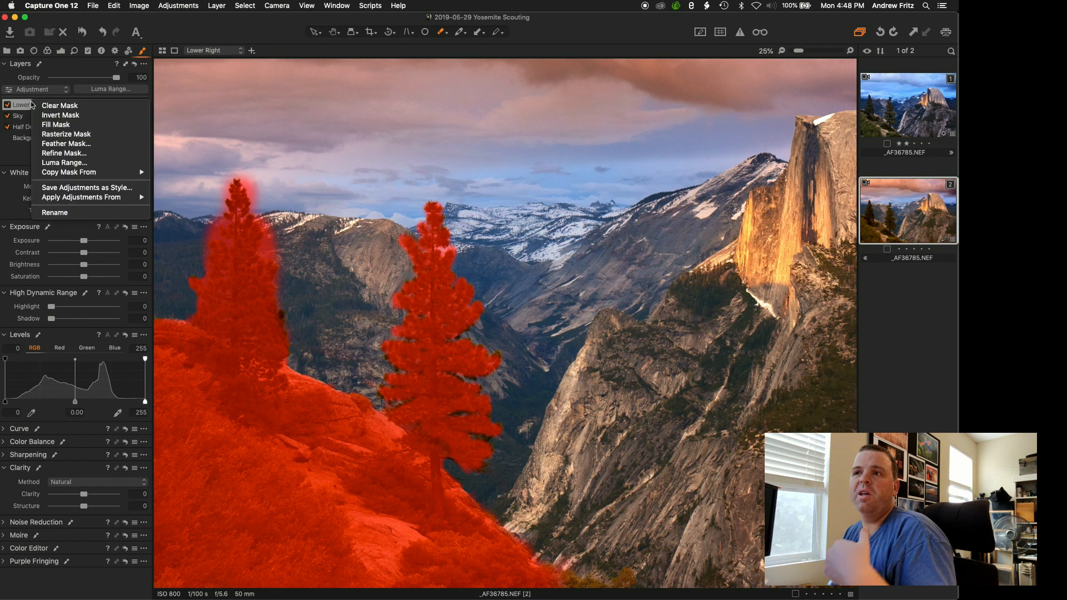
click(66, 153)
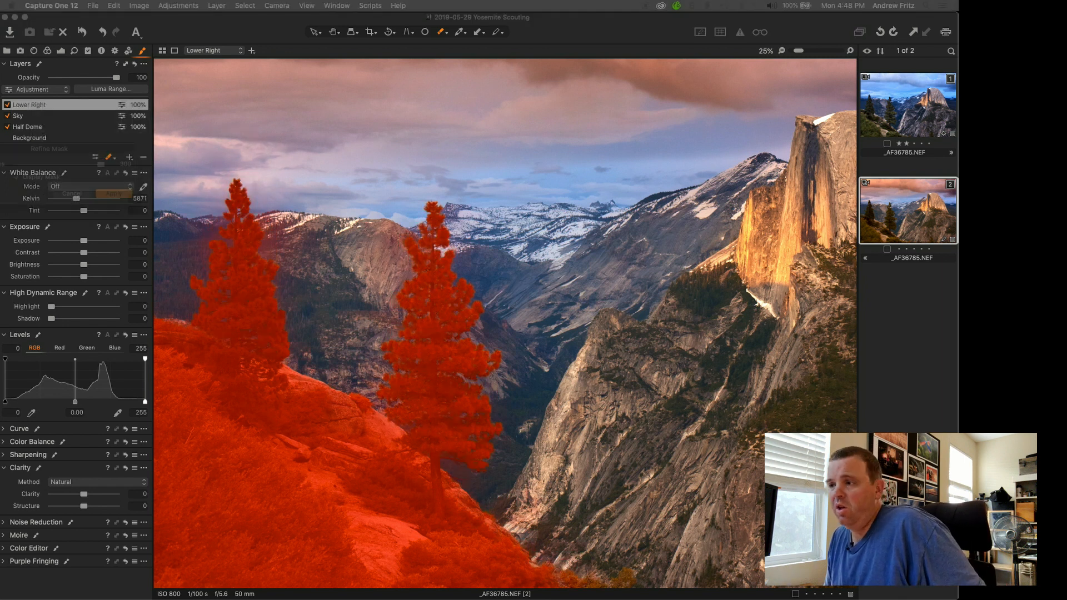
drag(441, 112, 543, 143)
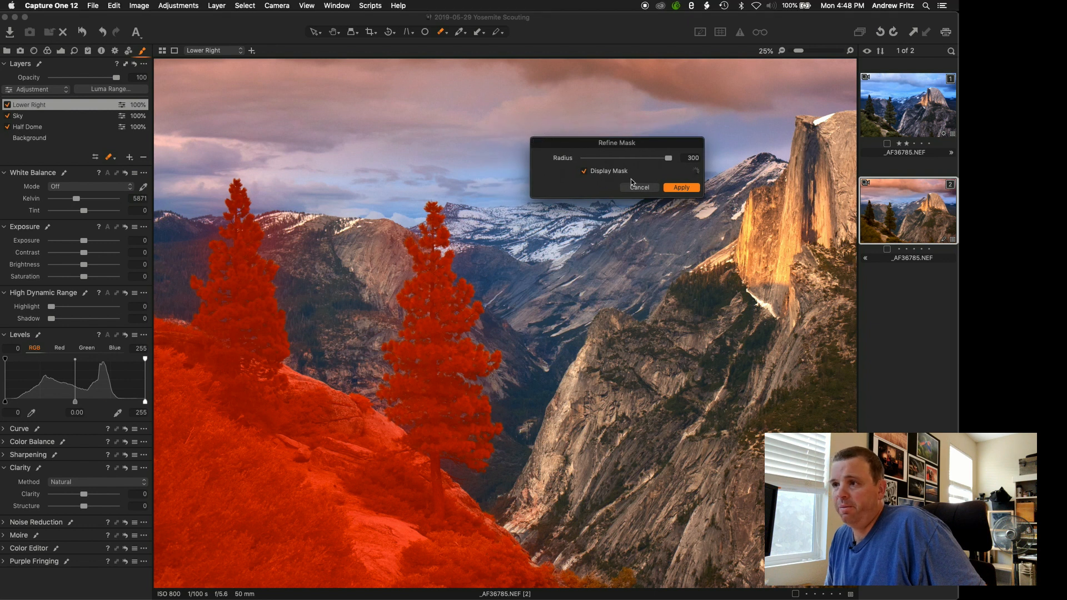
drag(670, 160, 637, 159)
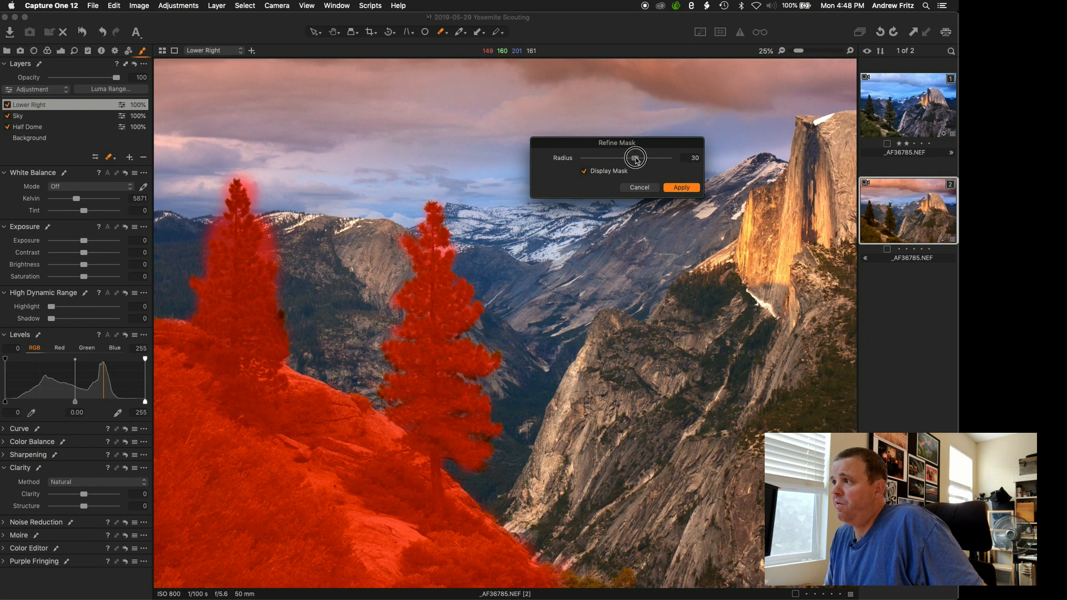
drag(637, 160, 622, 160)
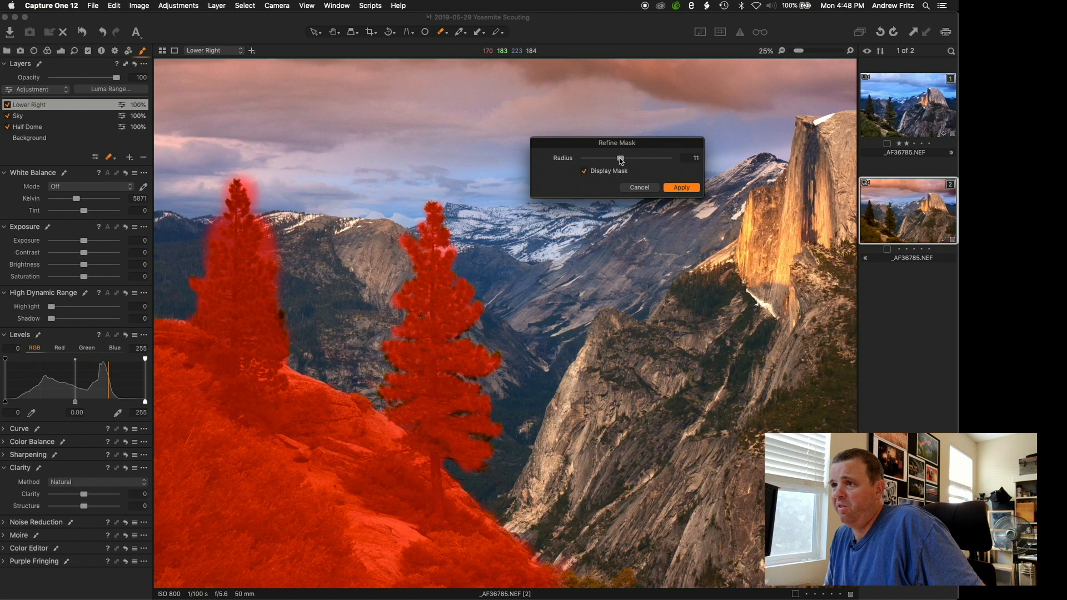
drag(631, 160, 684, 160)
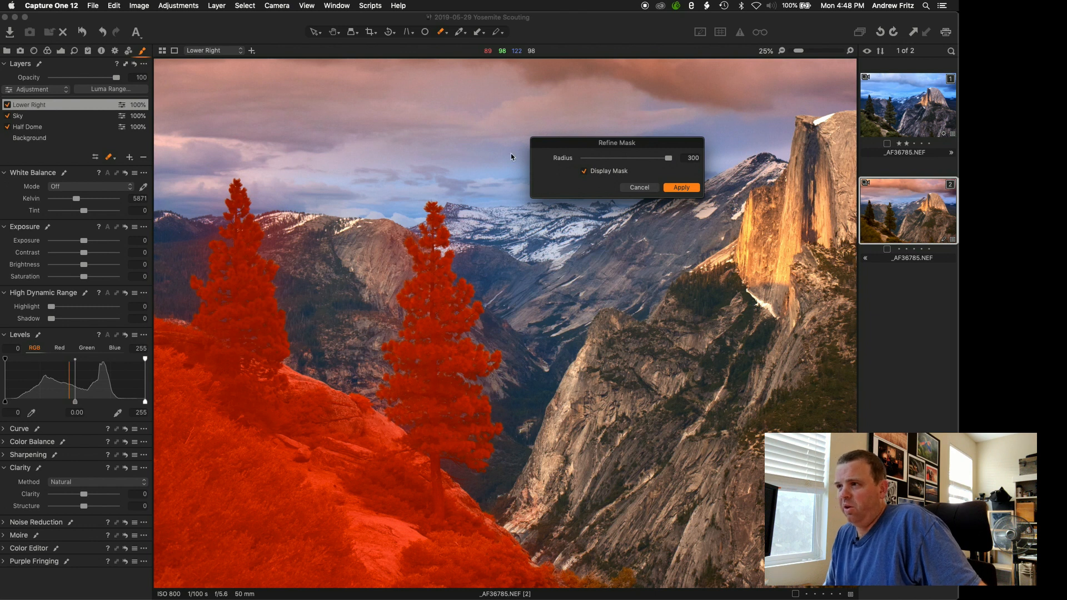
click(678, 189)
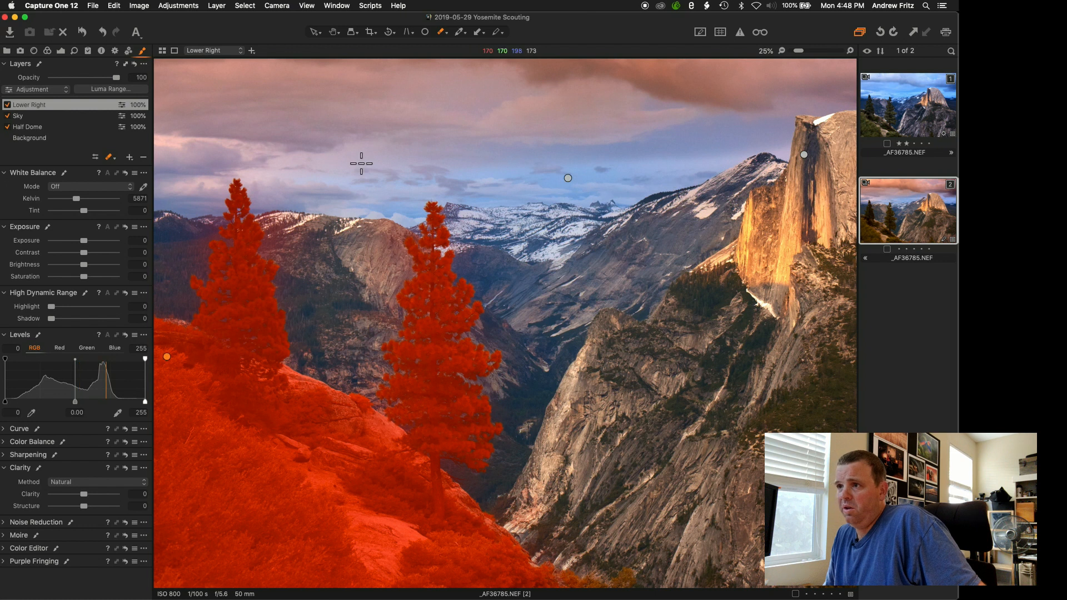
- Erase the faint Lower Right mask haze over the background around both pines and along the valley edge with a larger eraser
right_click(309, 177)
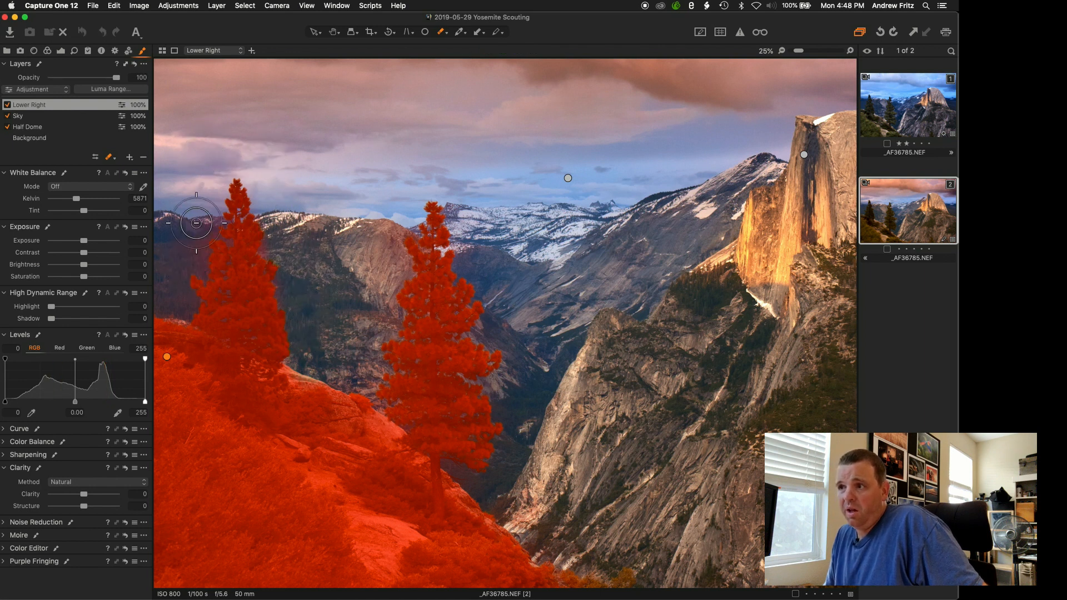
mouse_move(205, 228)
mouse_down()
mouse_move(213, 191)
mouse_move(179, 303)
mouse_up()
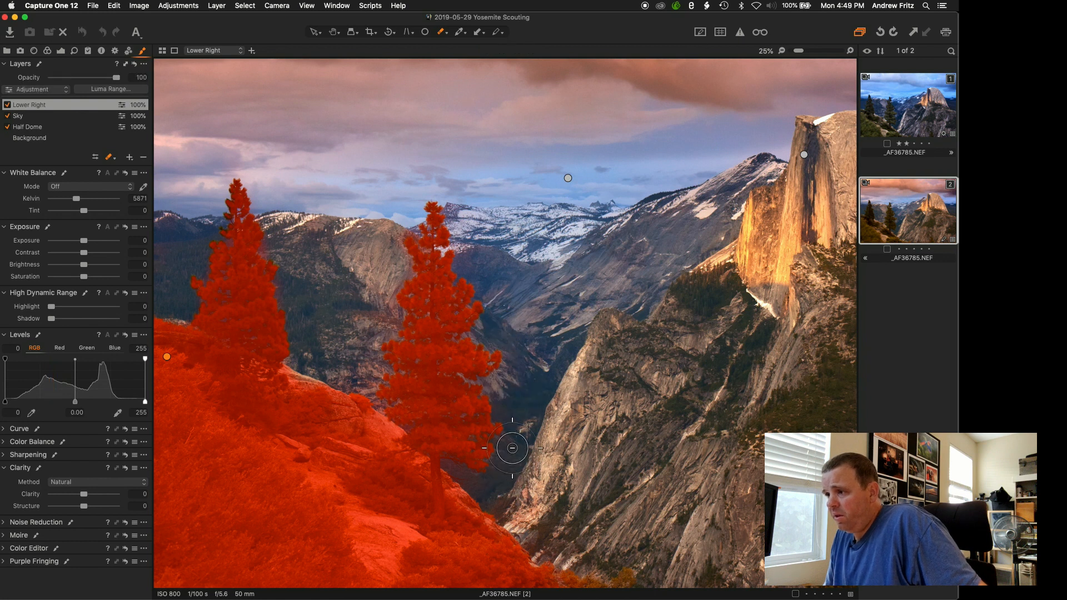
mouse_move(510, 455)
mouse_down()
mouse_move(506, 492)
mouse_move(472, 483)
mouse_move(556, 522)
mouse_move(455, 470)
mouse_move(629, 511)
mouse_up()
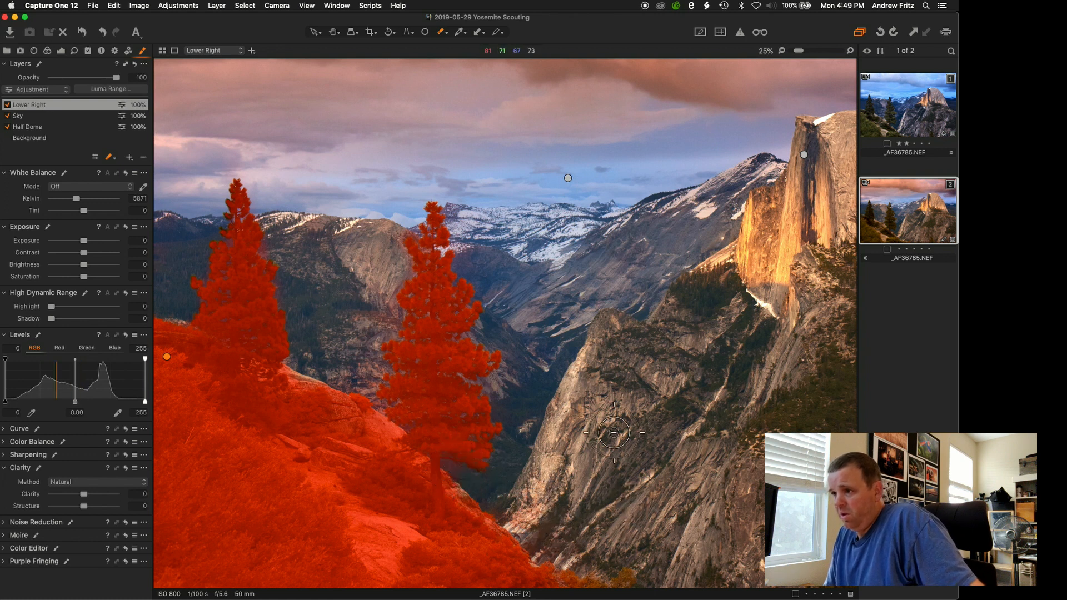
mouse_move(364, 367)
mouse_down()
mouse_move(195, 224)
mouse_move(228, 217)
mouse_move(213, 218)
mouse_up()
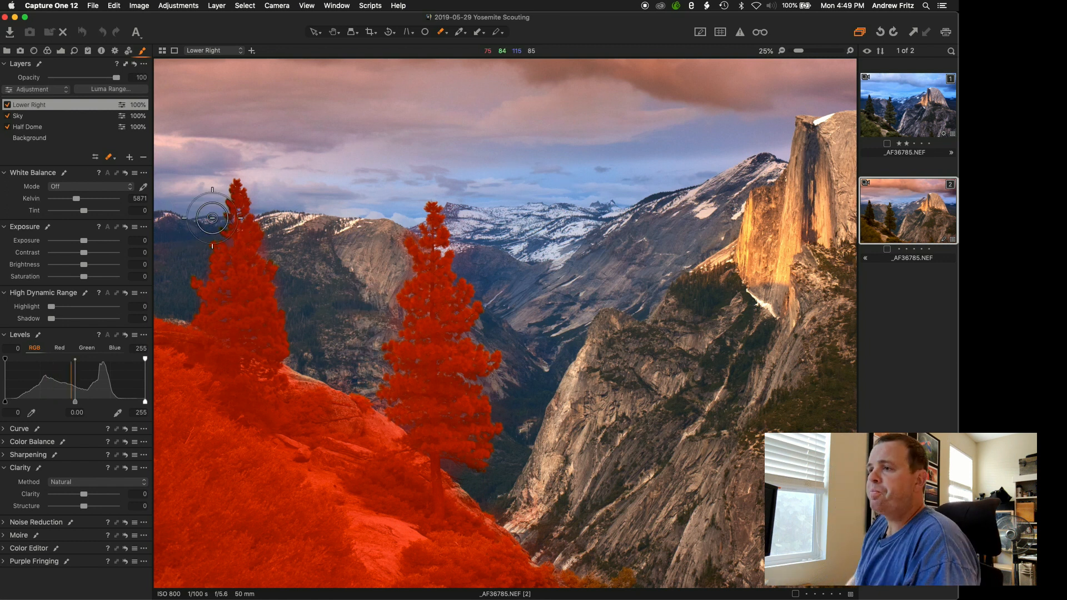
- Erase the Lower Right mask from the background gaps between the right pine's upper branches with a small auto-masking eraser
scroll(213, 219, up, 2)
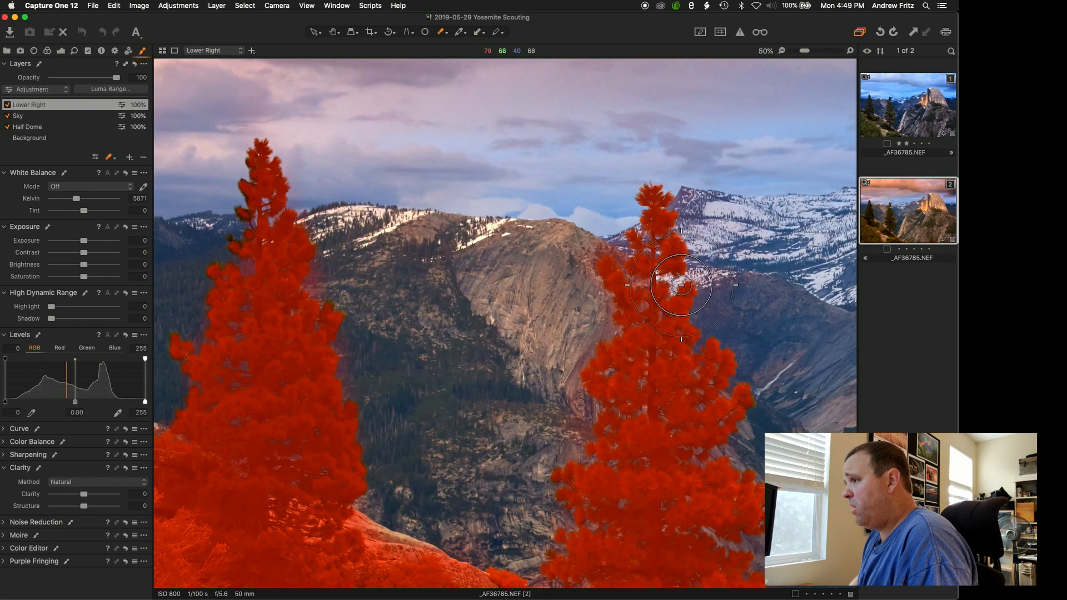
scroll(656, 284, up, 4)
right_click(656, 285)
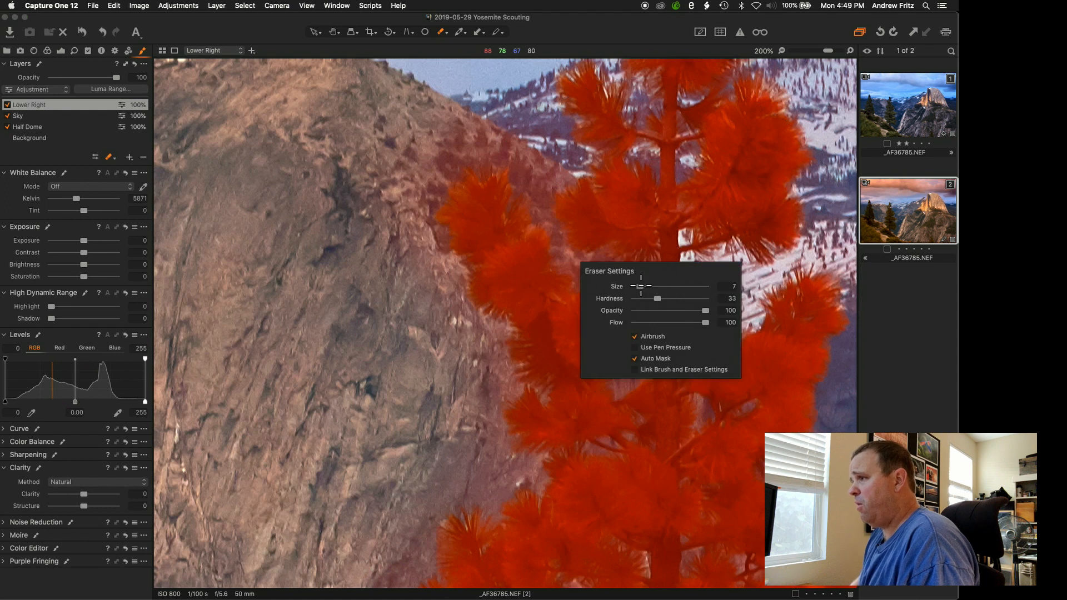
mouse_move(623, 280)
mouse_down()
mouse_move(594, 288)
mouse_move(558, 210)
mouse_up()
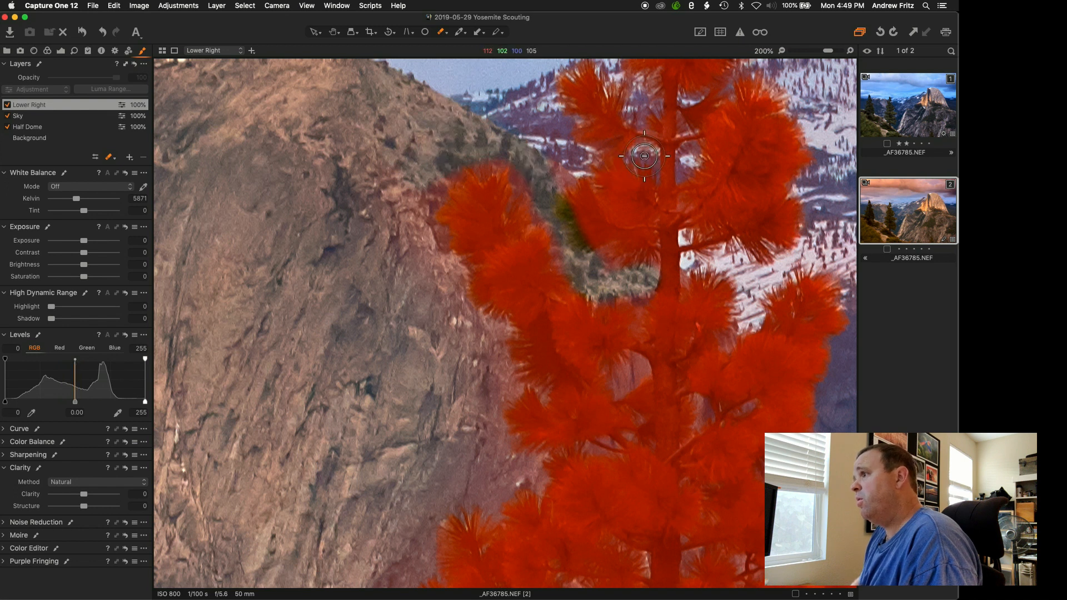
mouse_move(645, 156)
mouse_down()
mouse_move(650, 116)
mouse_move(638, 87)
mouse_up()
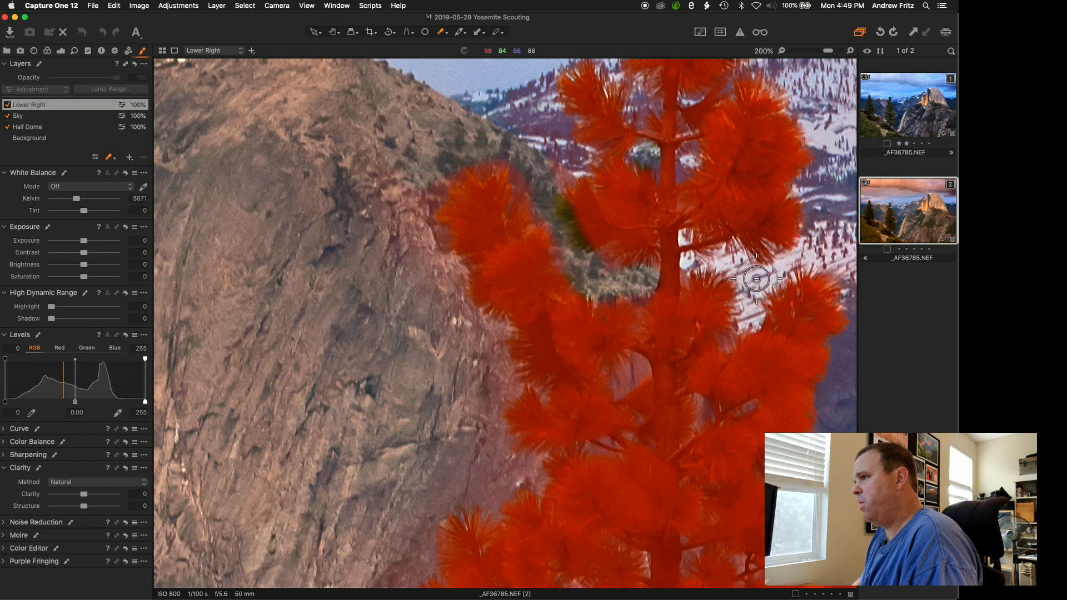
drag(745, 317, 801, 262)
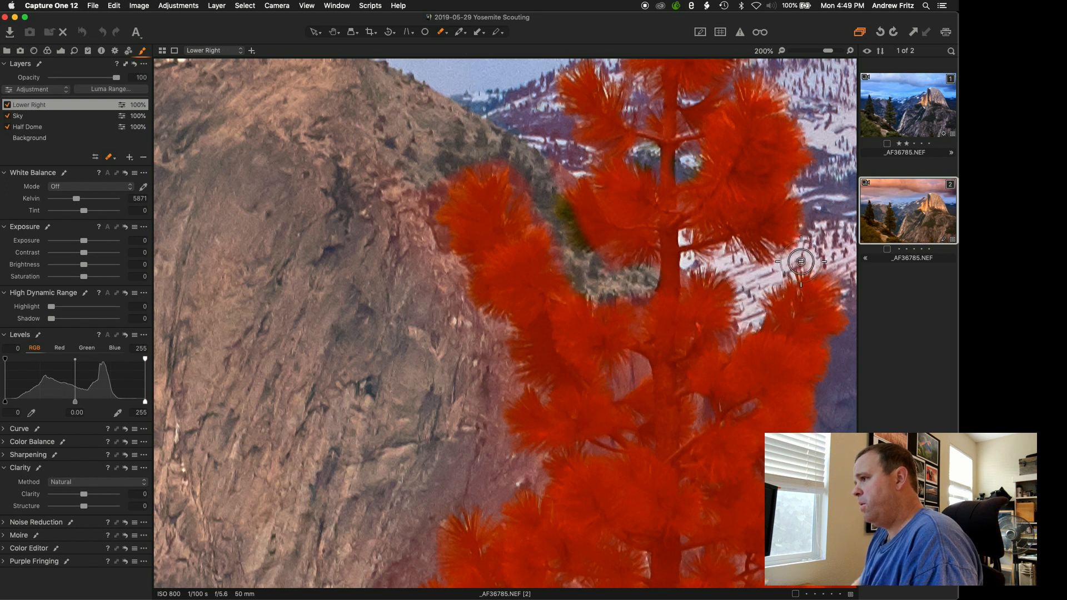
mouse_move(611, 378)
mouse_down()
mouse_move(579, 406)
mouse_move(611, 382)
mouse_up()
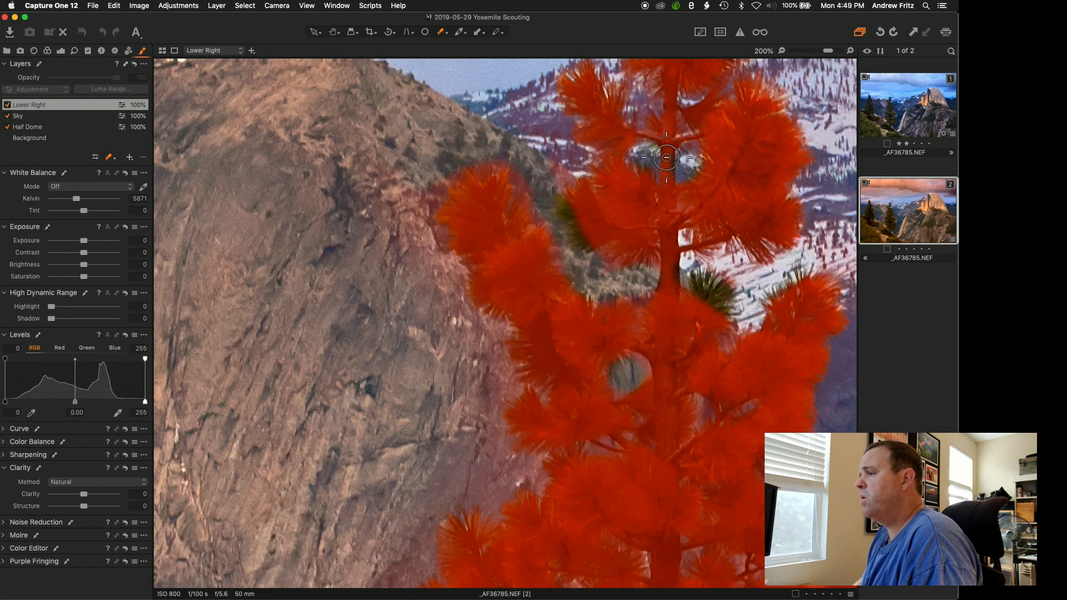
- Erase the Lower Right mask from the background gaps between the right pine's middle branches
scroll(689, 215, down, 5)
scroll(687, 387, up, 5)
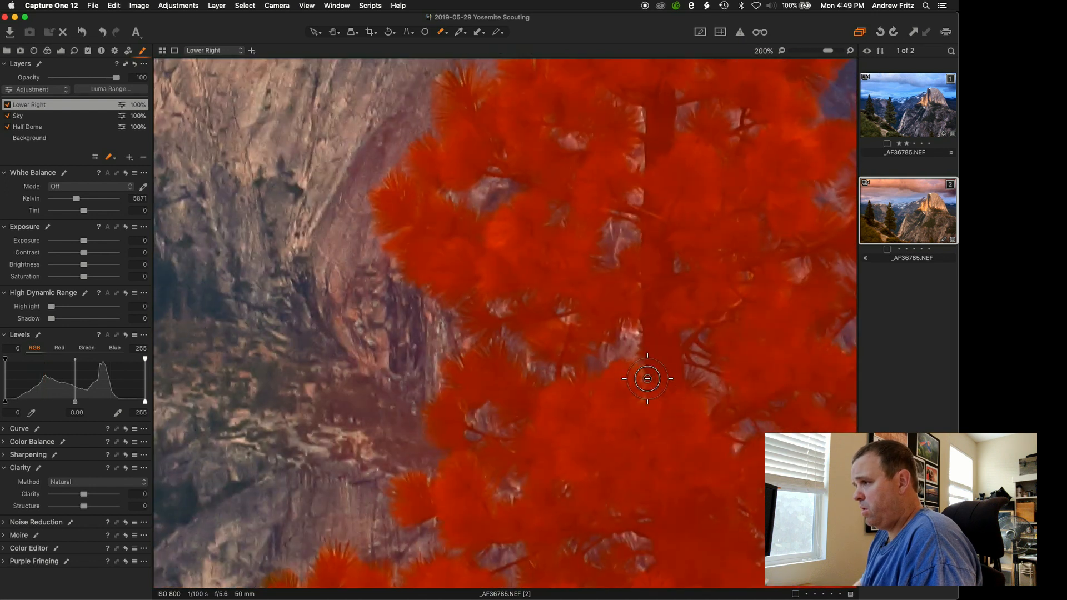
mouse_move(648, 379)
mouse_down()
mouse_move(629, 370)
mouse_move(634, 341)
mouse_move(544, 365)
mouse_move(509, 338)
mouse_up()
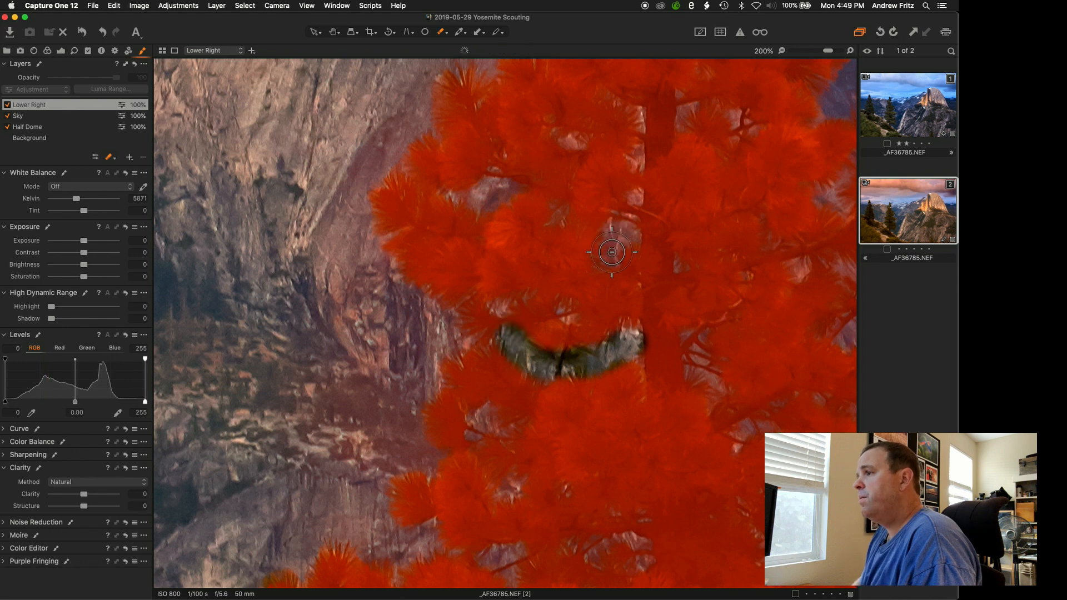
mouse_move(614, 243)
mouse_down()
mouse_move(624, 225)
mouse_move(607, 250)
mouse_up()
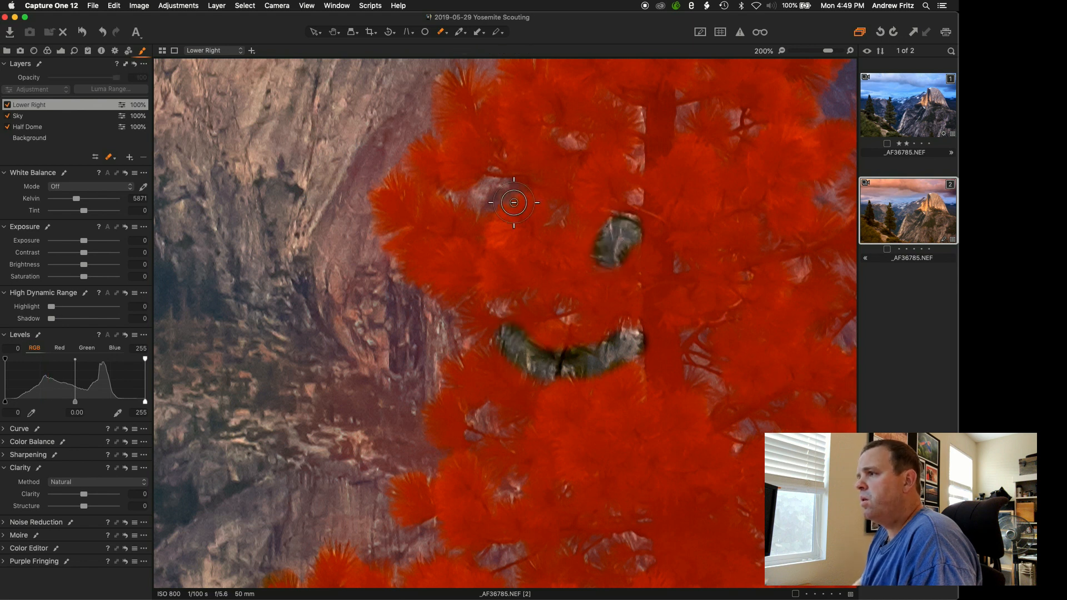
drag(495, 191, 488, 191)
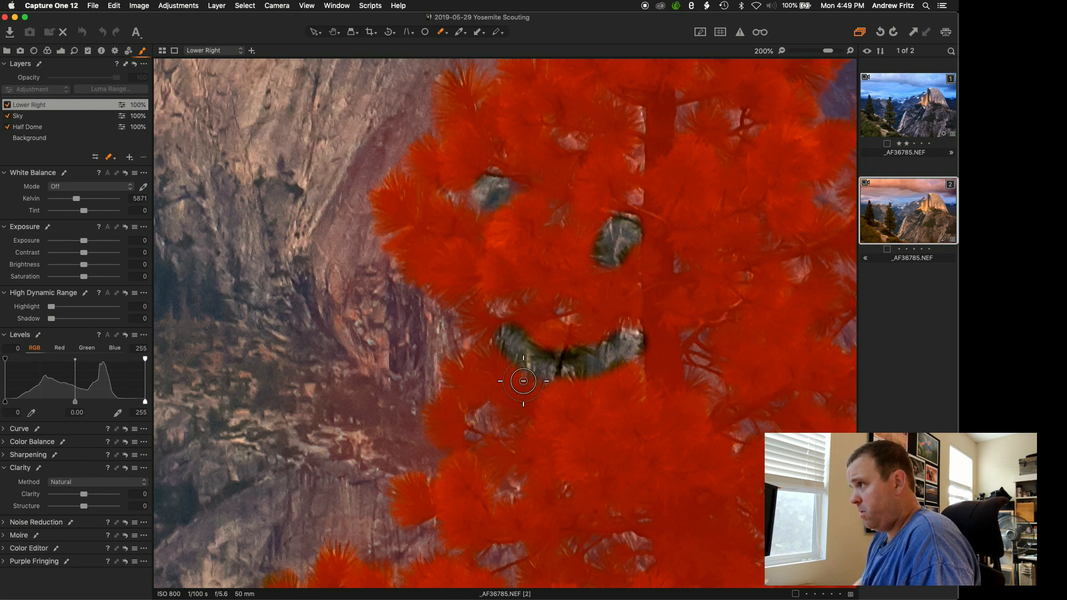
- Erase the Lower Right mask from the small background gaps among the left pine's branches with a slightly larger eraser
key(super+0)
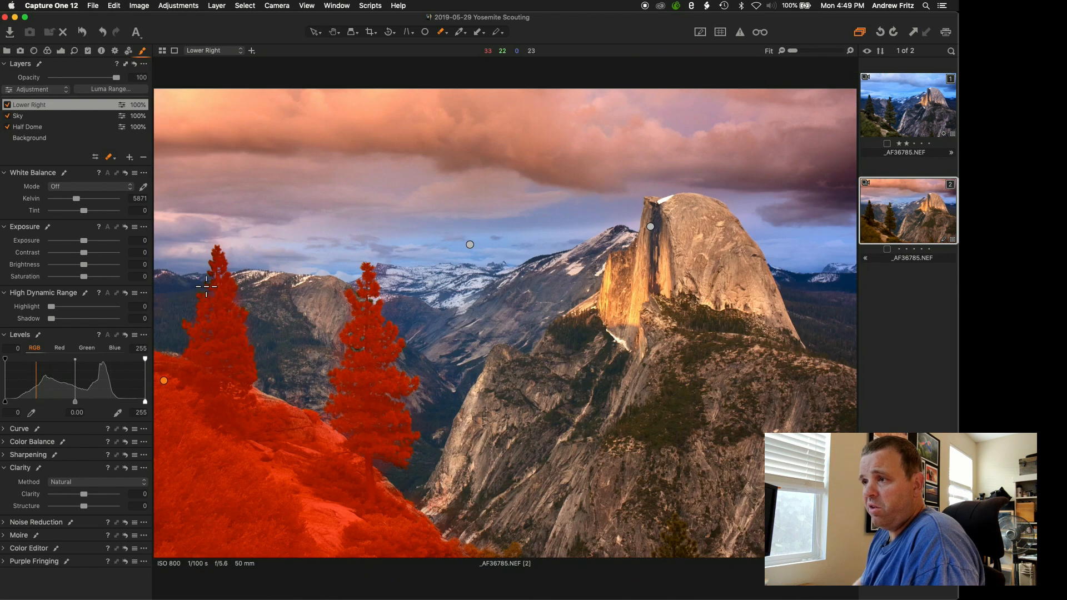
scroll(206, 286, up, 5)
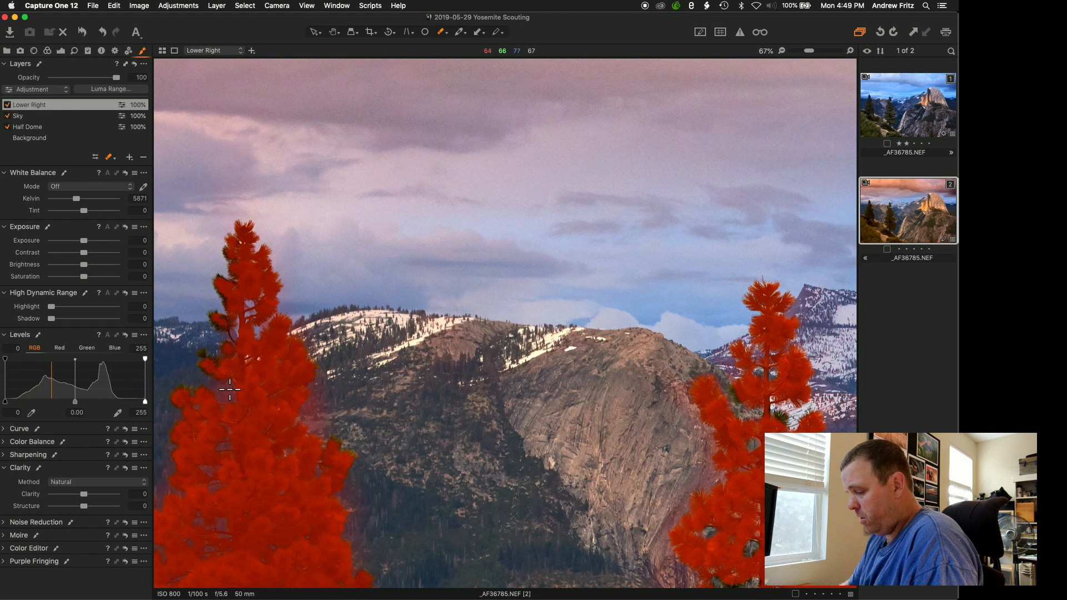
key(bracketright)
drag(230, 389, 219, 391)
mouse_move(243, 306)
mouse_down()
mouse_move(236, 333)
mouse_move(249, 309)
mouse_up()
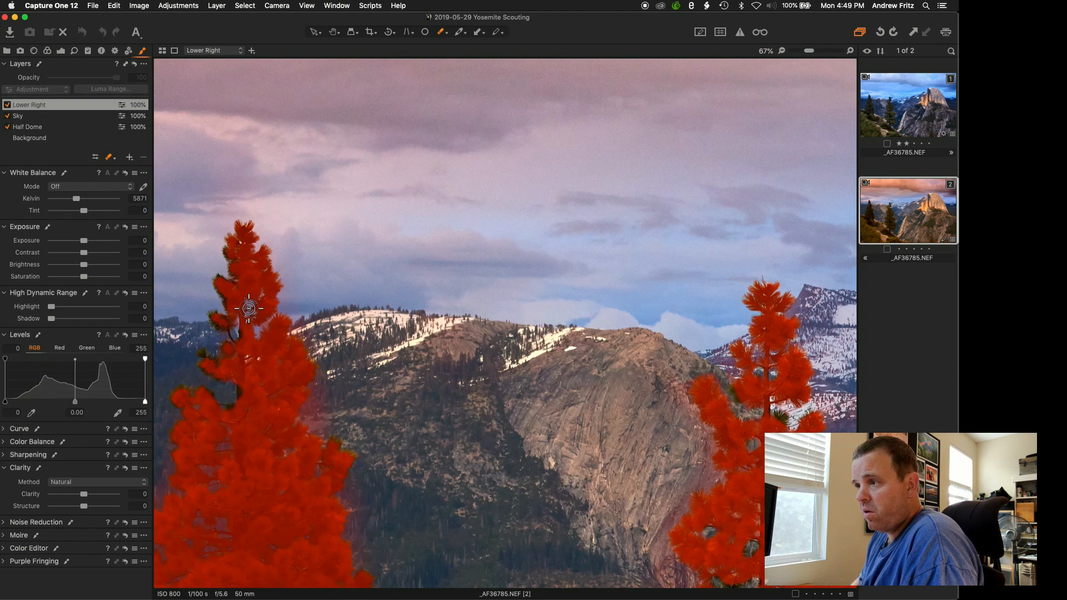
click(226, 443)
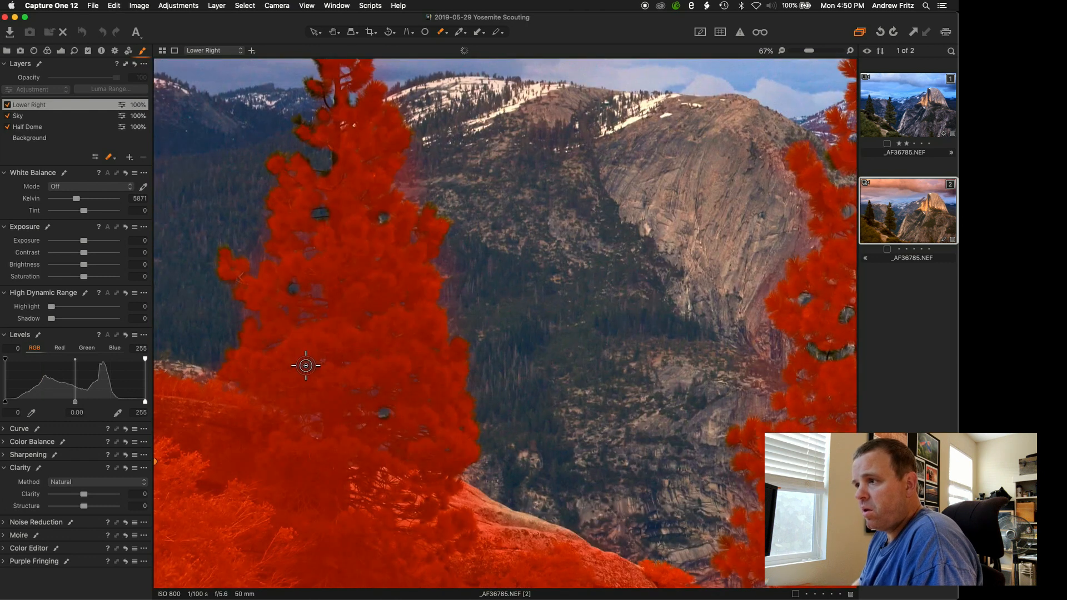
click(316, 293)
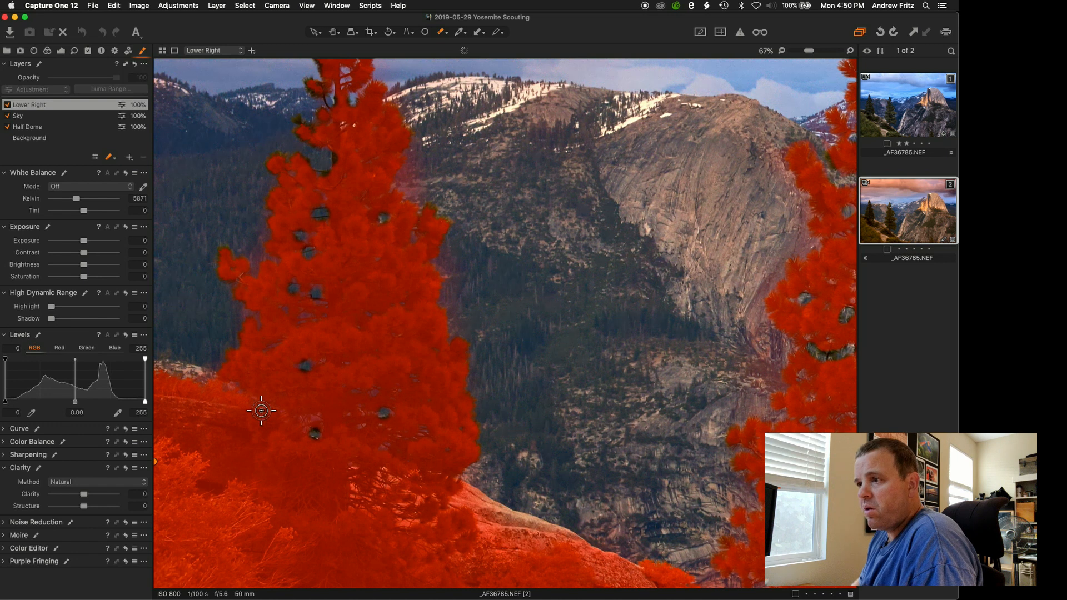
- Refine the Lower Right mask again with a radius of about 49
right_click(49, 109)
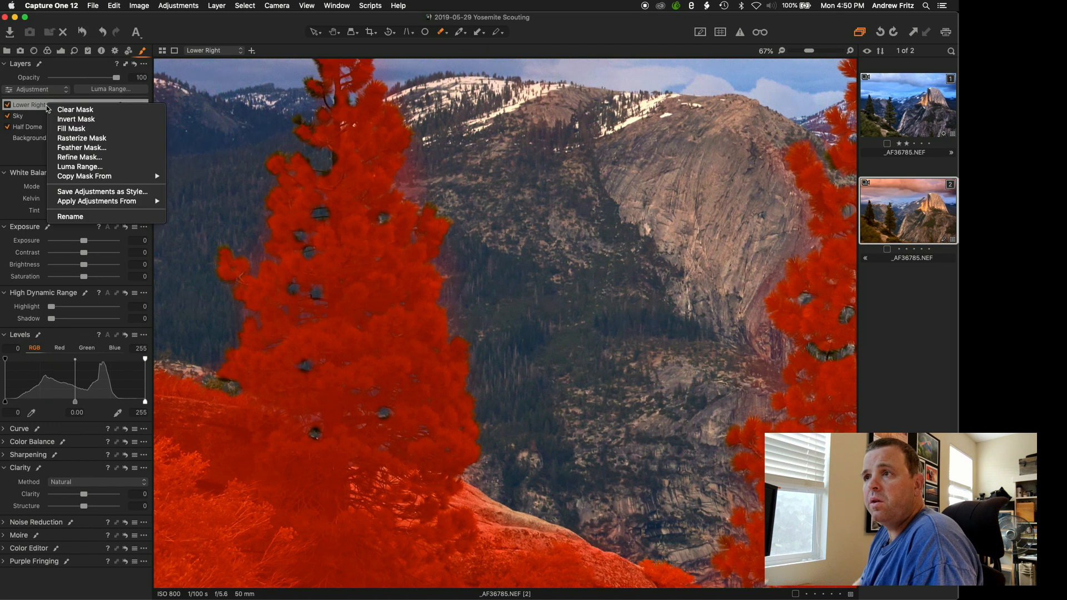
click(76, 148)
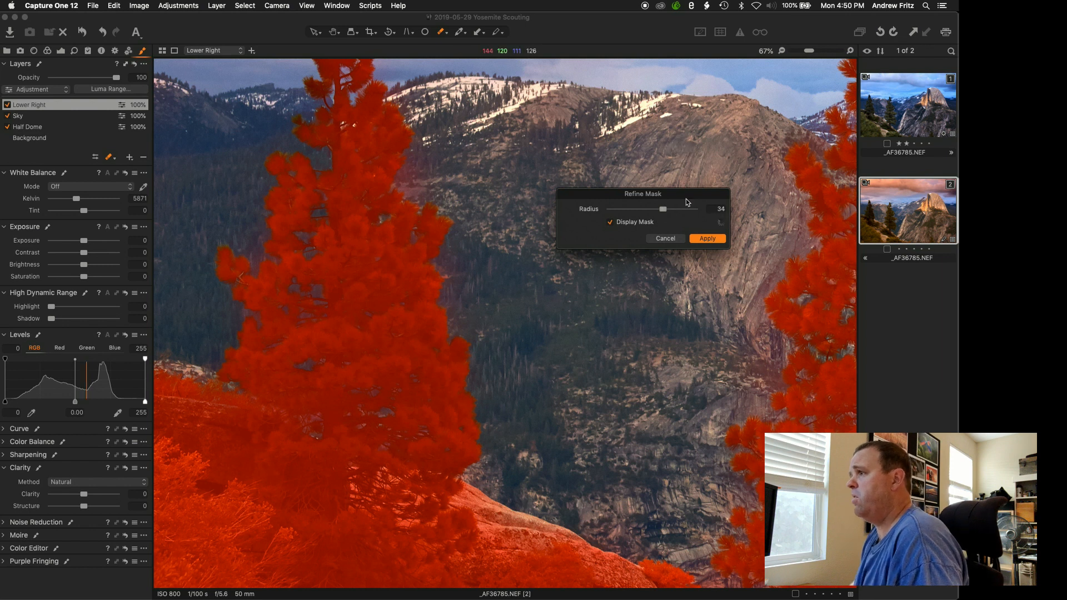
drag(688, 197, 702, 197)
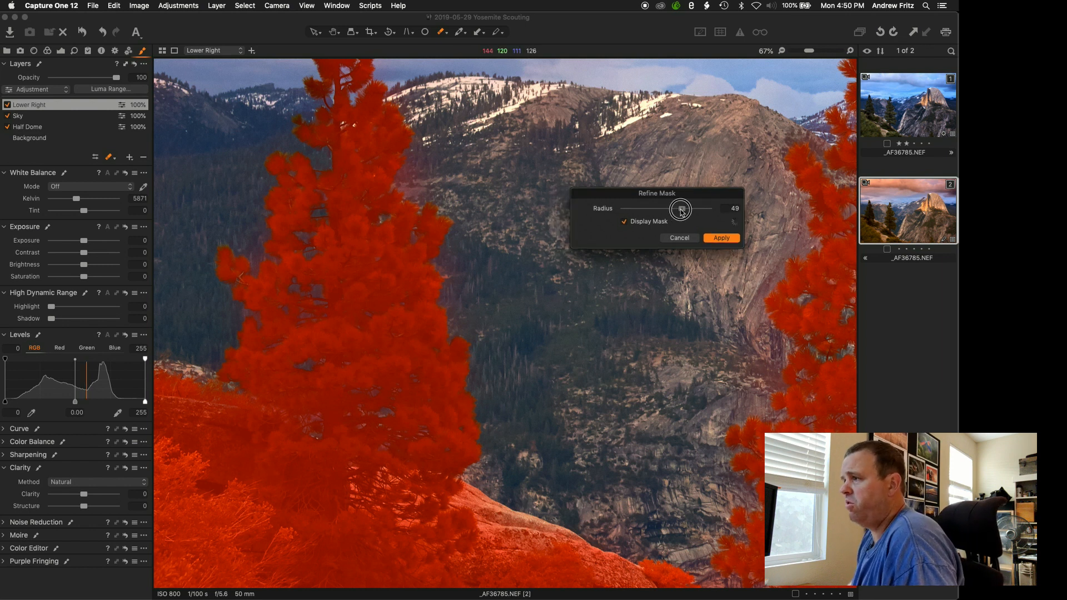
click(722, 238)
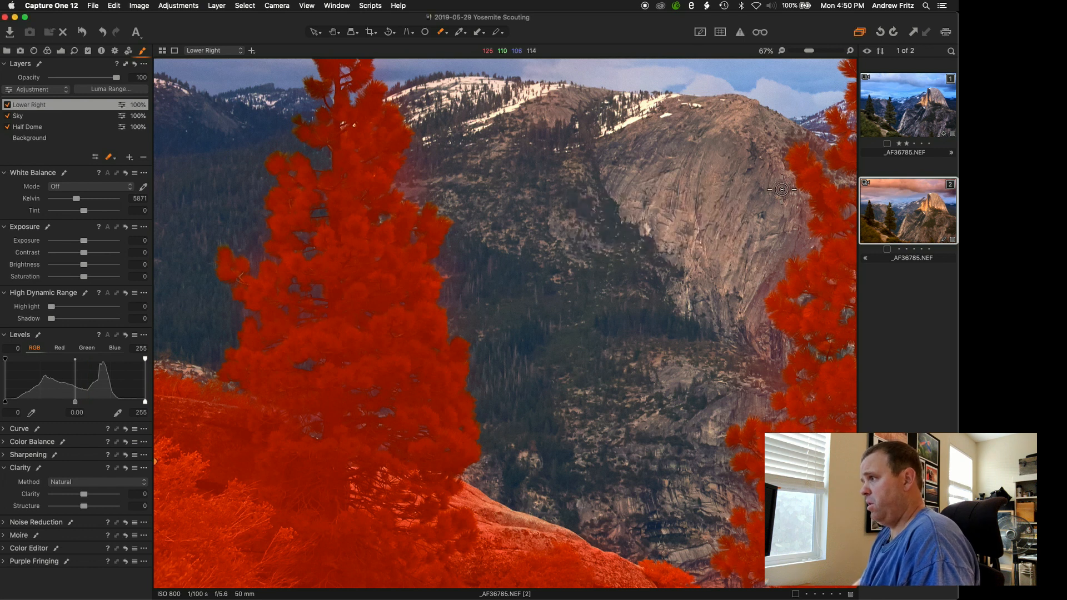
- Hide the mask overlay and raise the Lower Right layer's Exposure to 0.74
key(super+0)
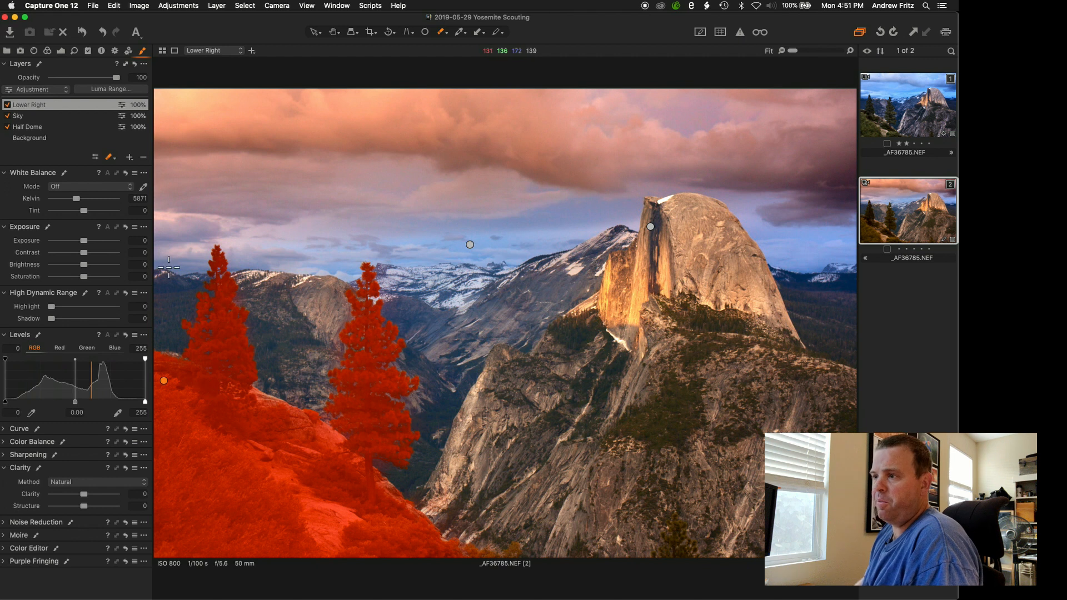
key(m)
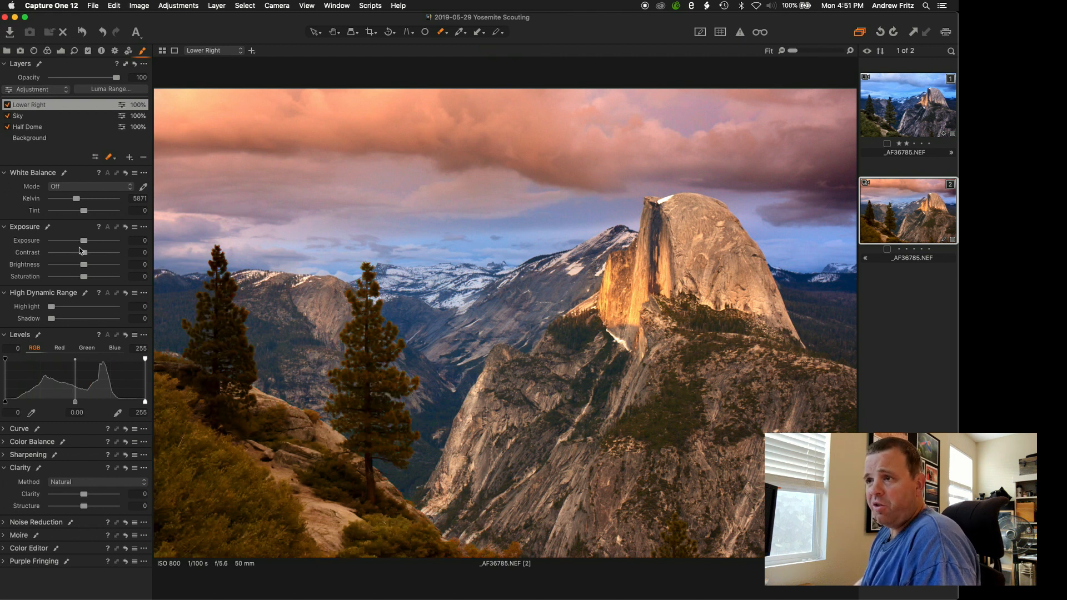
drag(85, 242, 90, 241)
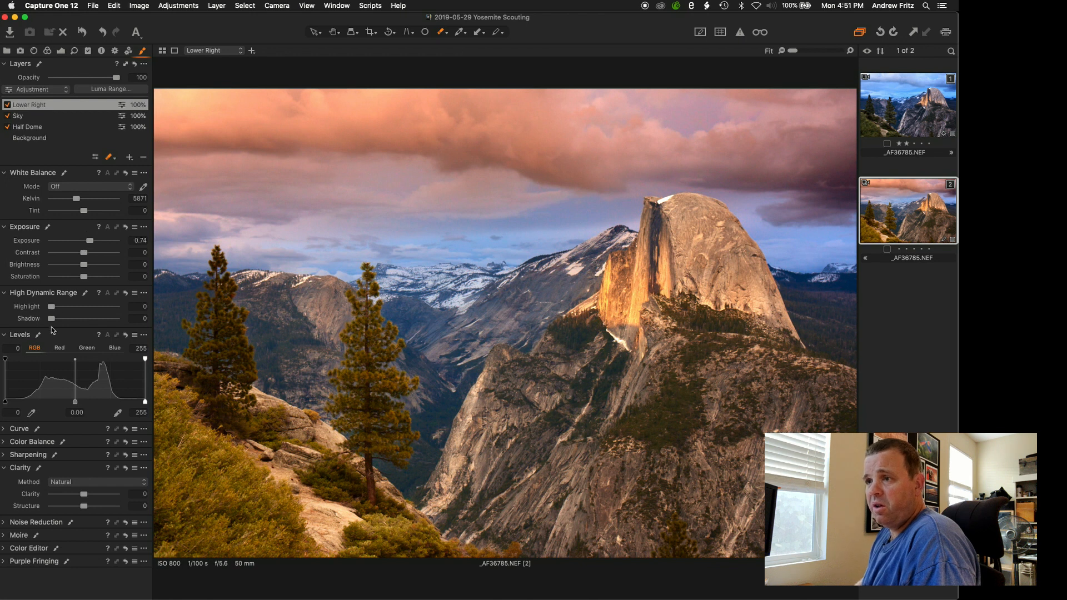
- Set the Lower Right layer's Shadow recovery to 27, Kelvin to 4848, and Levels black point to 10 and midtone to 0.16
drag(56, 323, 66, 322)
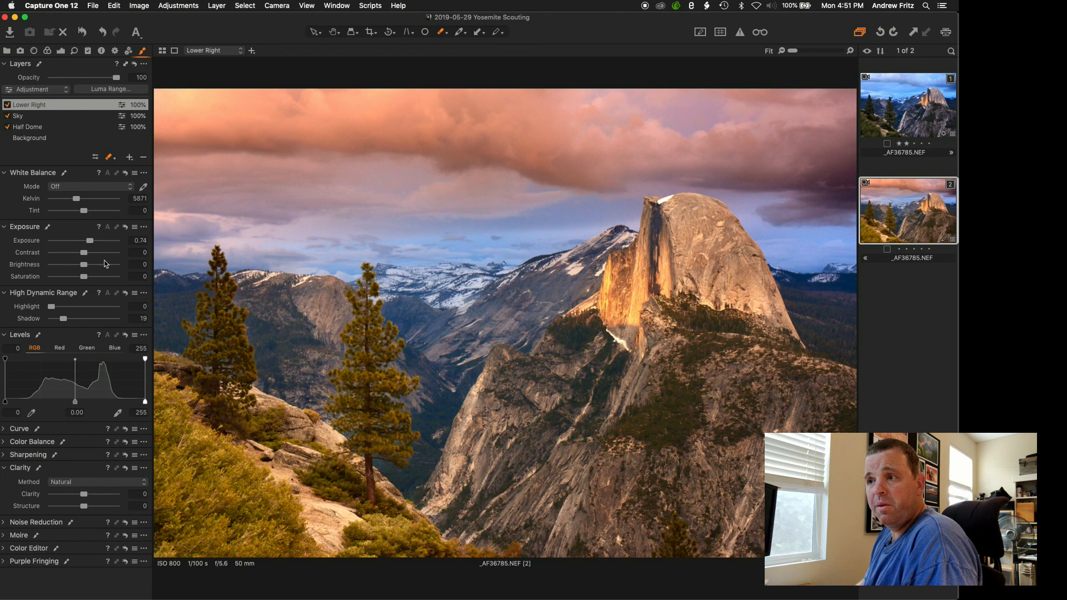
drag(60, 321, 66, 321)
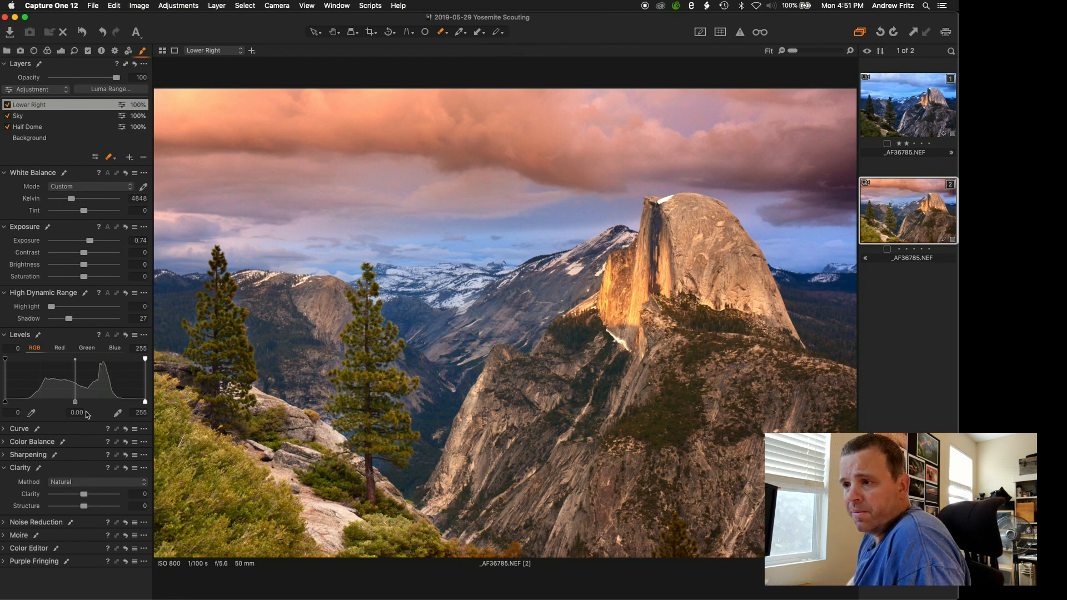
drag(75, 400, 67, 400)
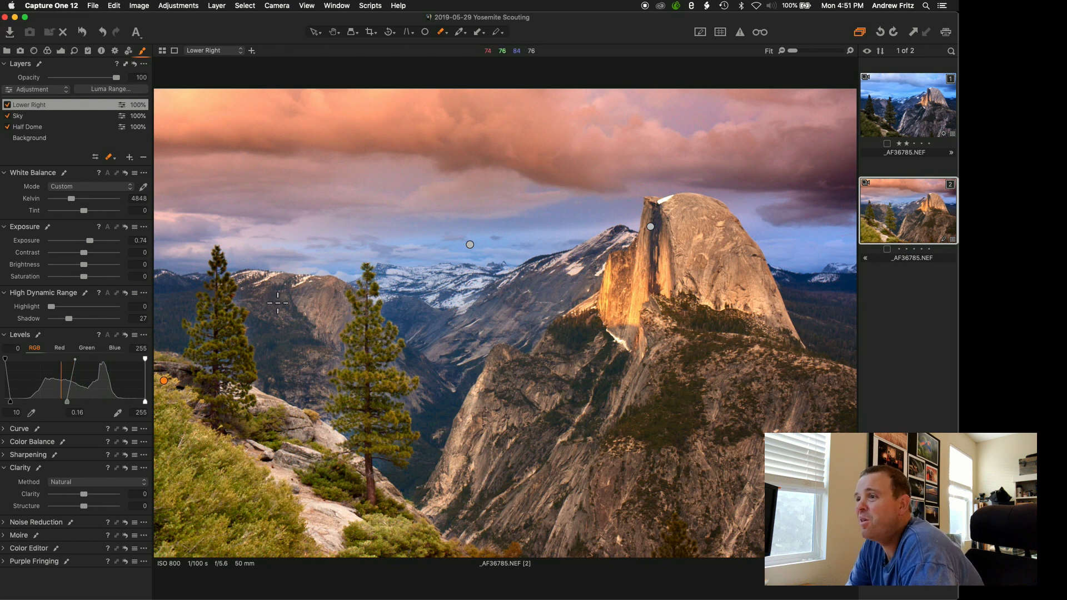
- Erase the Lower Right mask from the background gaps between the left pine's middle branches and along their outer edge
scroll(208, 333, up, 5)
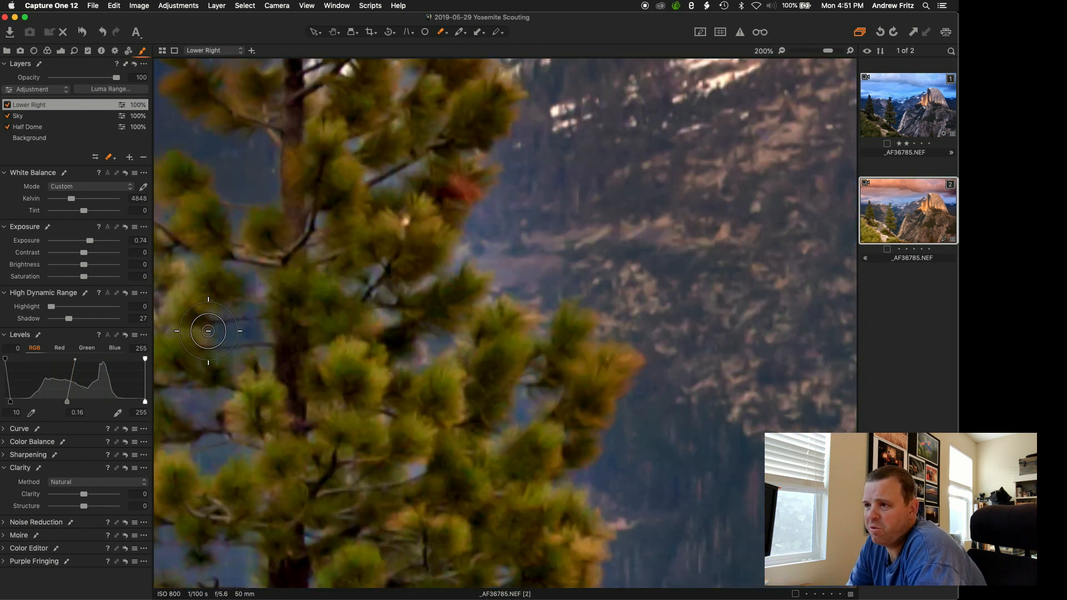
key(space)
mouse_move(226, 466)
mouse_down()
mouse_move(393, 322)
mouse_move(498, 325)
mouse_move(471, 348)
mouse_move(428, 338)
mouse_move(419, 318)
mouse_up()
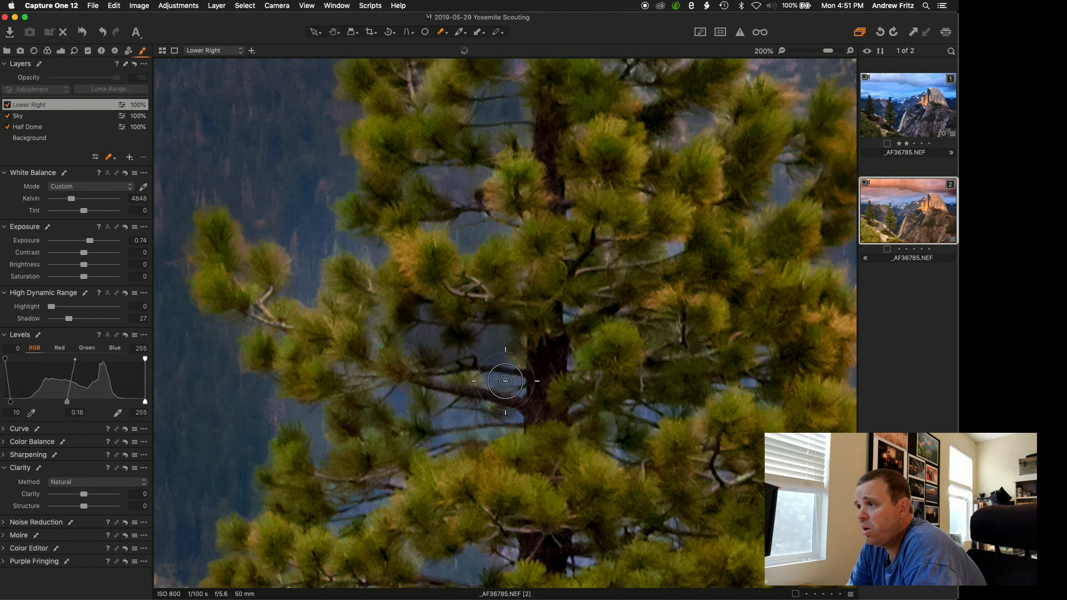
mouse_move(516, 391)
mouse_down()
mouse_move(484, 381)
mouse_move(515, 402)
mouse_move(531, 396)
mouse_move(479, 371)
mouse_up()
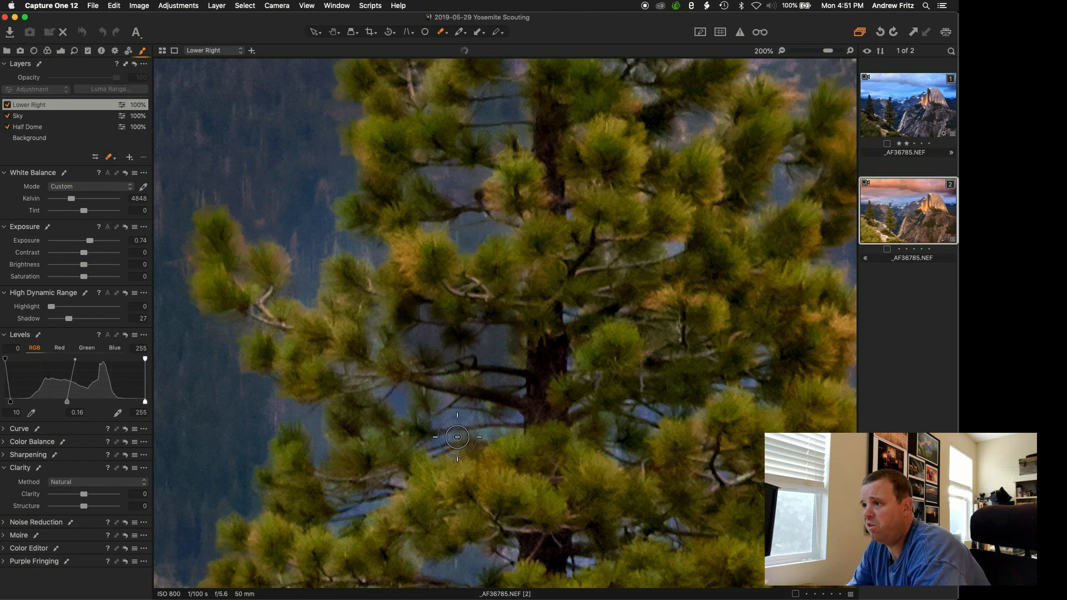
mouse_move(419, 430)
mouse_down()
mouse_move(441, 423)
mouse_move(410, 419)
mouse_up()
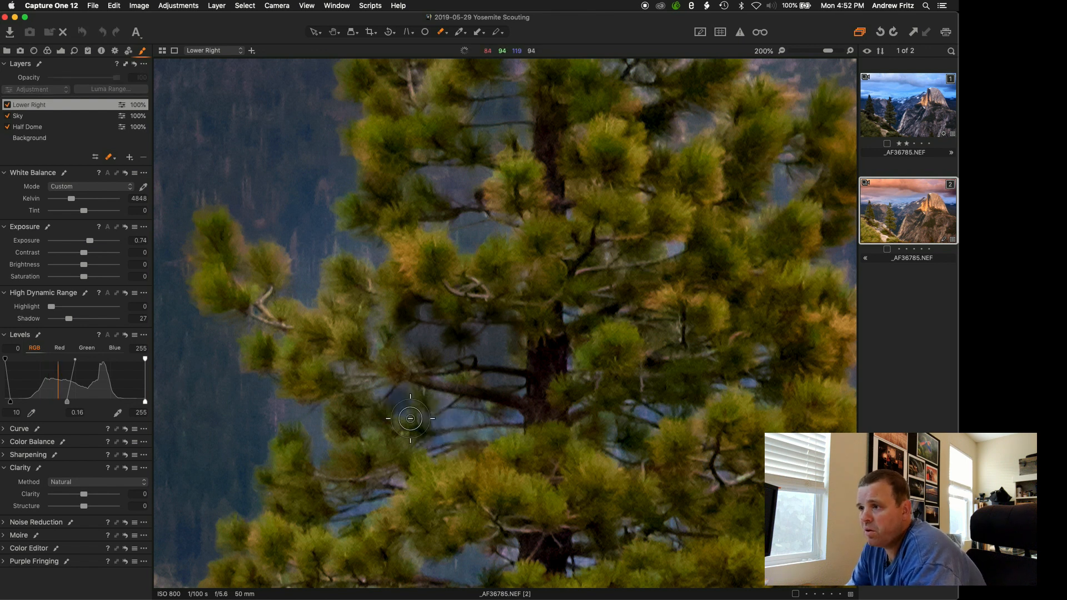
drag(275, 409, 316, 447)
drag(305, 288, 364, 250)
drag(468, 222, 482, 222)
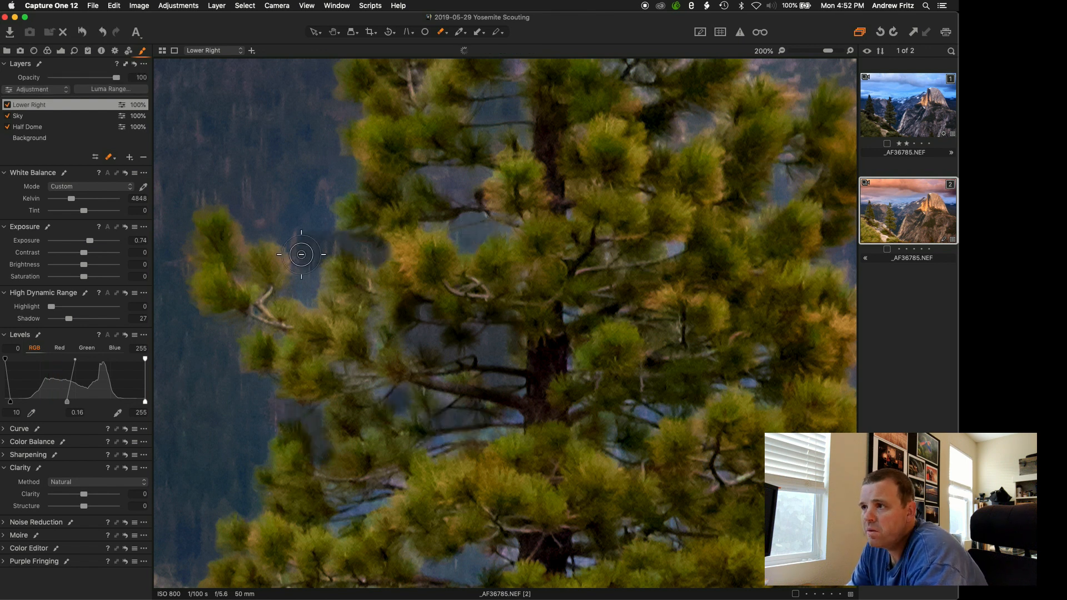
mouse_move(305, 247)
mouse_down()
mouse_move(297, 240)
mouse_move(312, 208)
mouse_up()
mouse_move(325, 192)
mouse_down()
mouse_move(327, 179)
mouse_move(298, 286)
mouse_move(306, 181)
mouse_up()
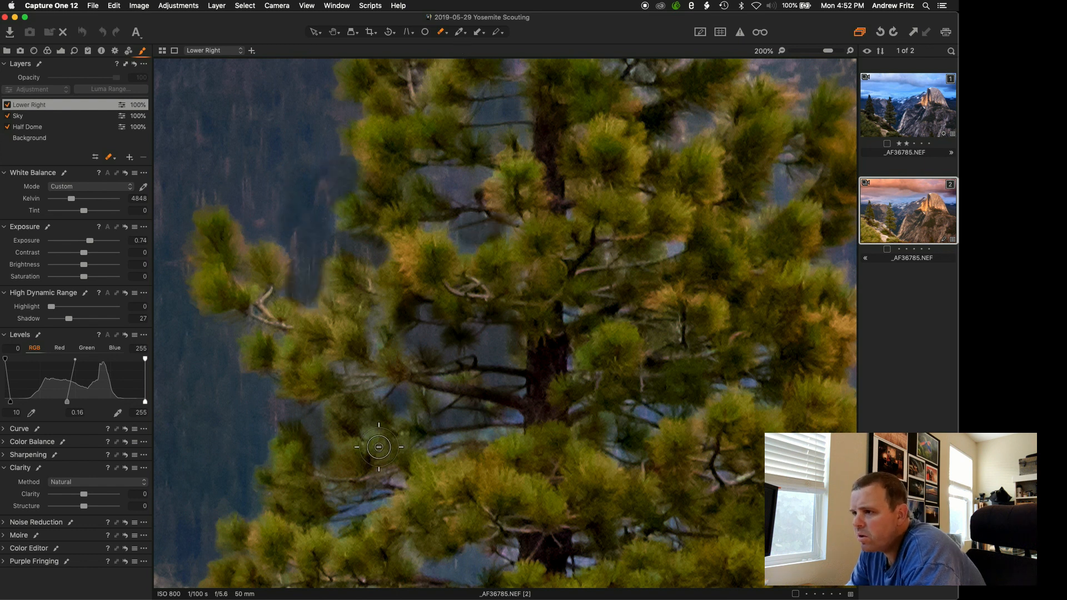
- Erase the Lower Right mask from the valley showing through the left pine's lower branches on both sides of the trunk
mouse_move(438, 570)
mouse_down()
mouse_move(407, 349)
mouse_move(484, 333)
mouse_up()
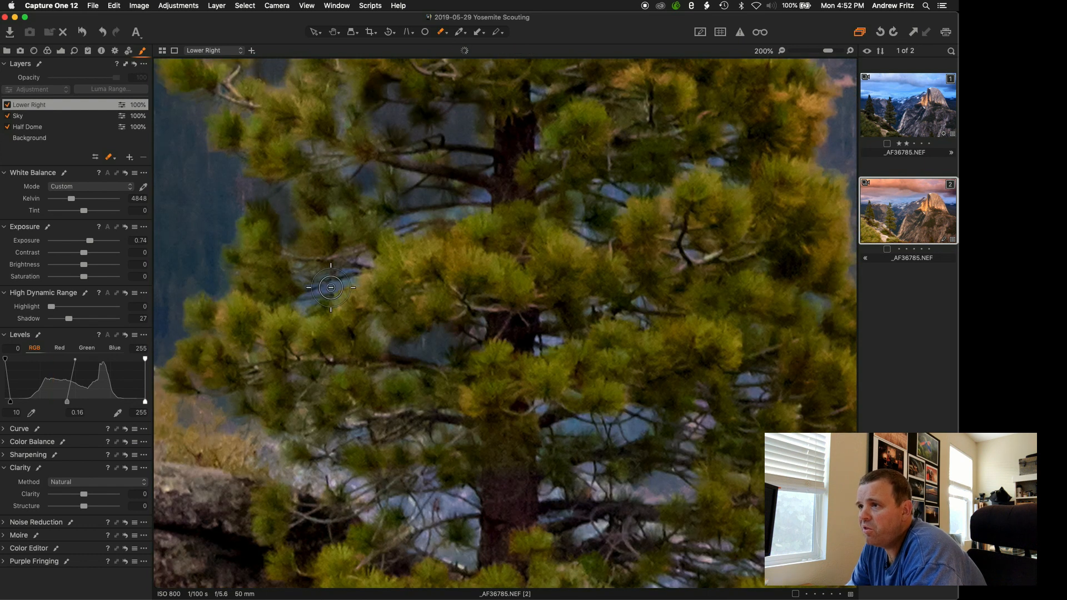
drag(323, 291, 389, 188)
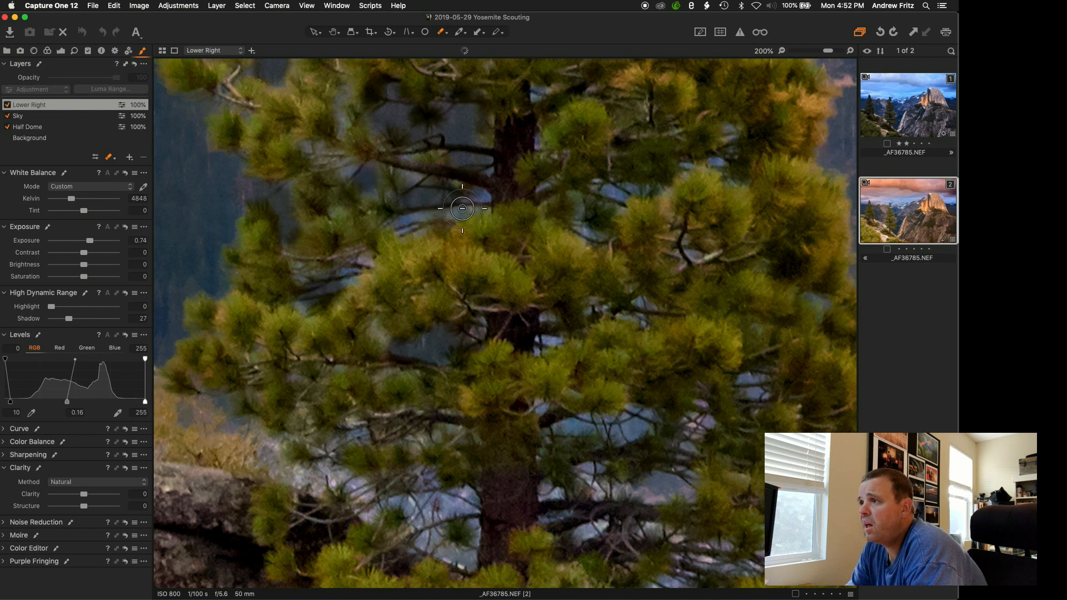
drag(450, 211, 431, 211)
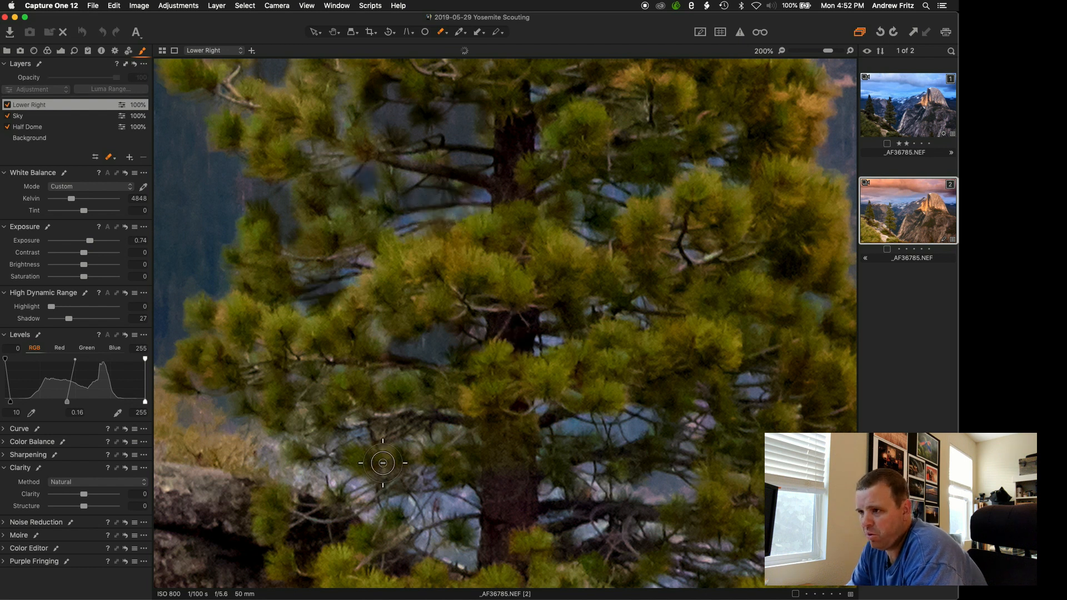
mouse_move(280, 455)
mouse_down()
mouse_move(261, 442)
mouse_move(290, 470)
mouse_move(324, 476)
mouse_up()
mouse_move(259, 445)
mouse_down()
mouse_move(209, 409)
mouse_move(274, 449)
mouse_move(279, 465)
mouse_move(389, 510)
mouse_move(348, 482)
mouse_move(399, 514)
mouse_move(410, 539)
mouse_move(467, 557)
mouse_move(465, 498)
mouse_move(665, 488)
mouse_move(587, 471)
mouse_move(591, 483)
mouse_move(663, 414)
mouse_up()
- Erase the Lower Right mask from the background and pale rock showing through the left pine's lowest branches beside the trunk
drag(694, 556, 572, 270)
mouse_move(524, 314)
mouse_down()
mouse_move(533, 247)
mouse_move(506, 419)
mouse_move(520, 377)
mouse_move(624, 383)
mouse_up()
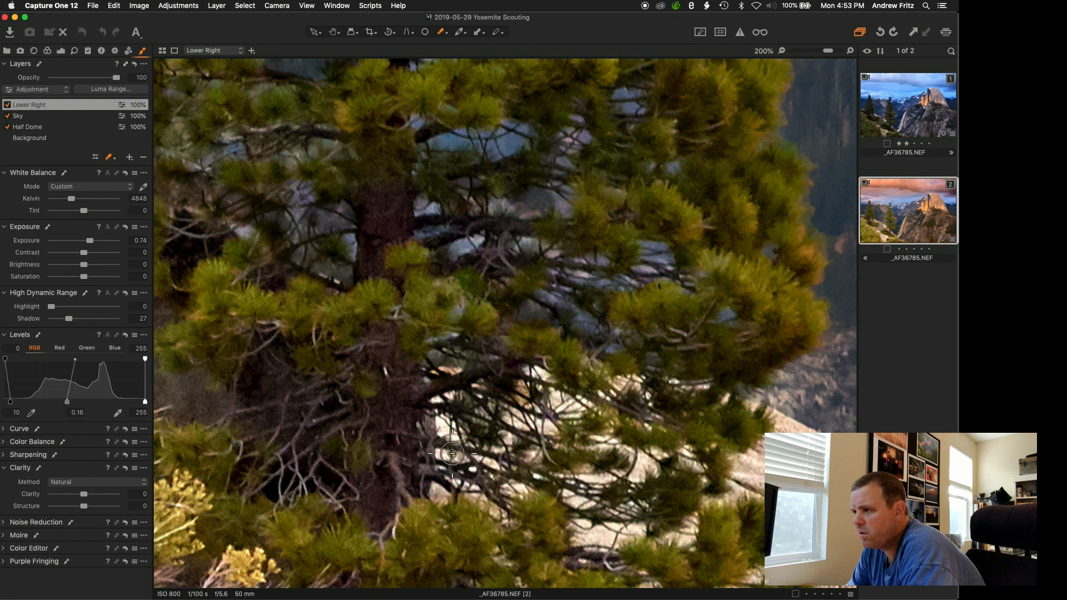
mouse_move(489, 495)
mouse_down()
mouse_move(513, 418)
mouse_move(500, 473)
mouse_move(548, 412)
mouse_move(497, 485)
mouse_move(509, 414)
mouse_move(504, 480)
mouse_move(445, 486)
mouse_move(436, 410)
mouse_move(447, 408)
mouse_move(465, 471)
mouse_move(473, 434)
mouse_move(489, 450)
mouse_move(476, 393)
mouse_move(445, 371)
mouse_move(576, 412)
mouse_move(532, 384)
mouse_move(625, 528)
mouse_up()
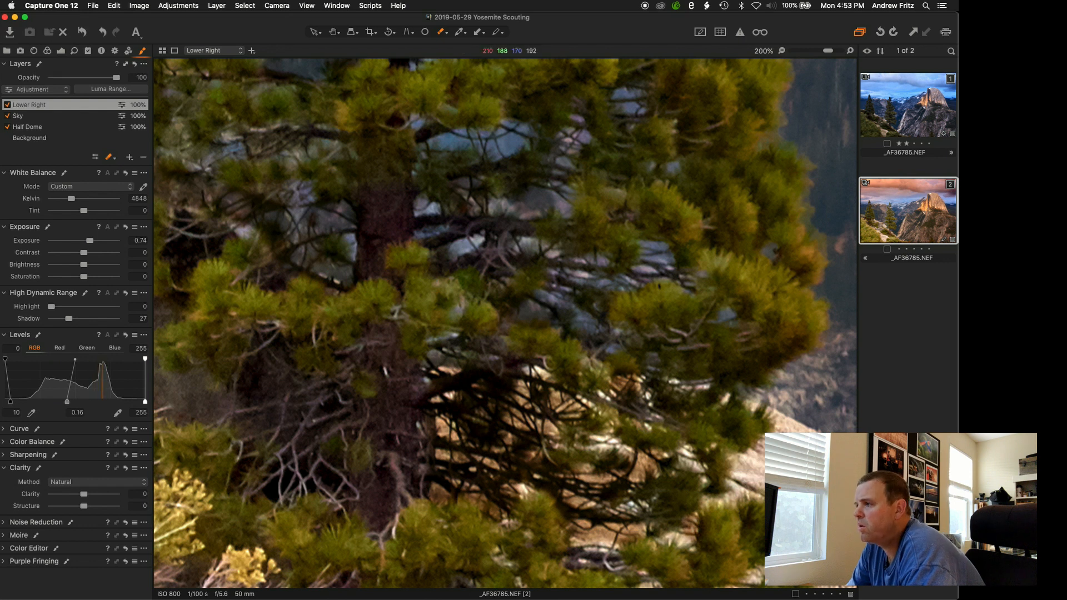
- Erase the Lower Right mask up through the left pine and along its outer edge toward the snowy ridge
scroll(412, 233, down, 4)
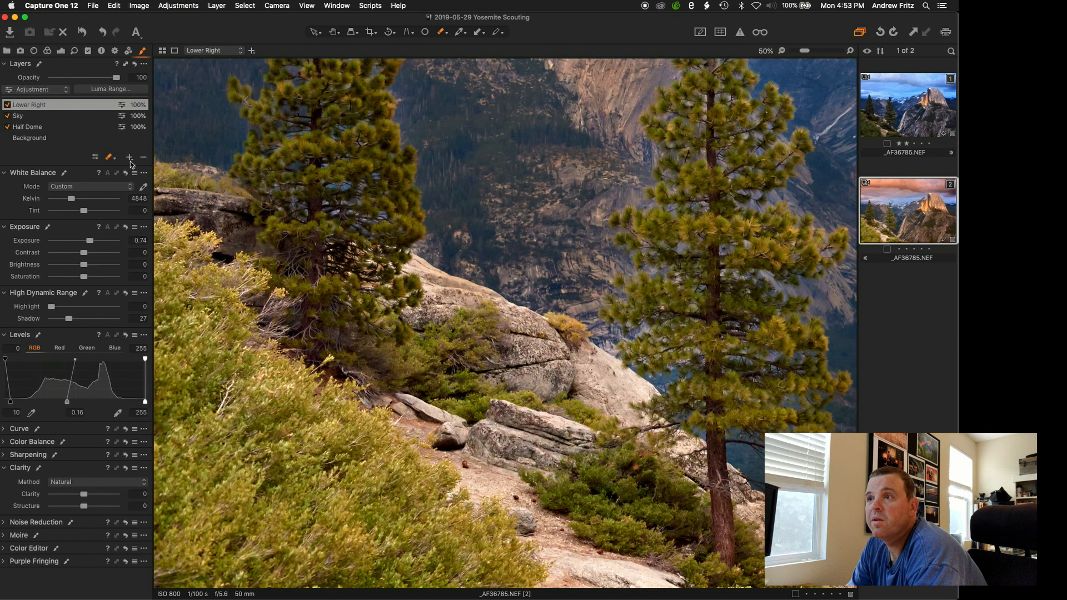
click(112, 160)
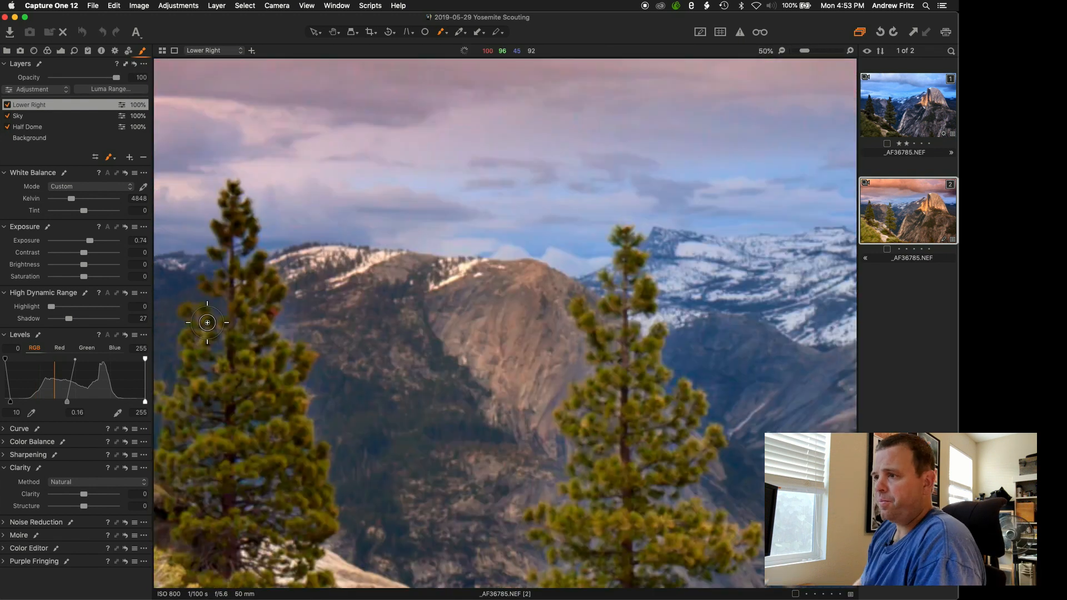
click(108, 159)
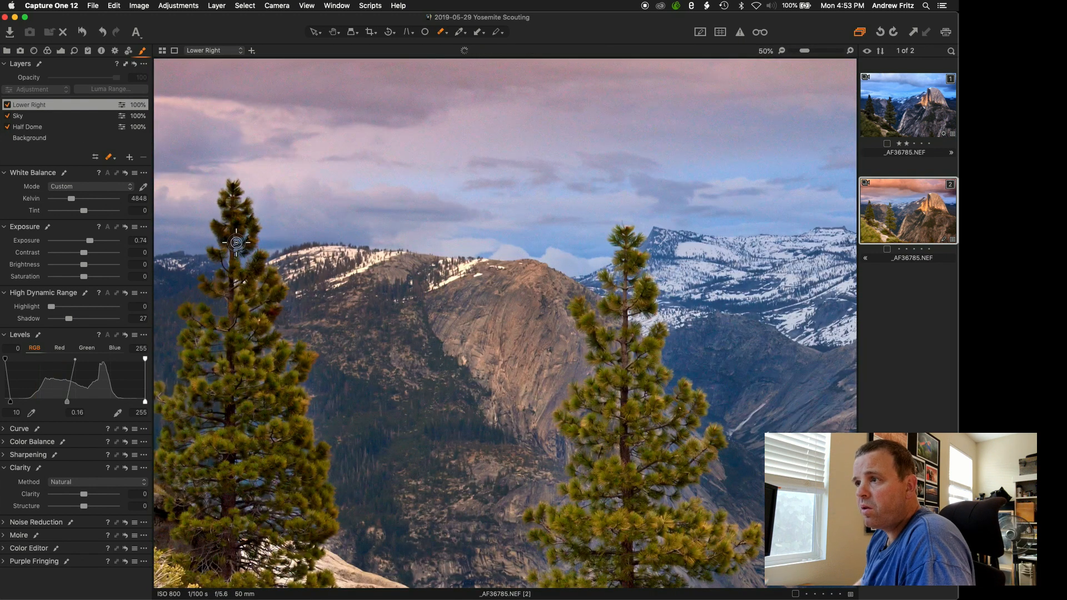
mouse_move(257, 487)
mouse_down()
mouse_move(250, 448)
mouse_move(281, 323)
mouse_up()
drag(284, 319, 298, 278)
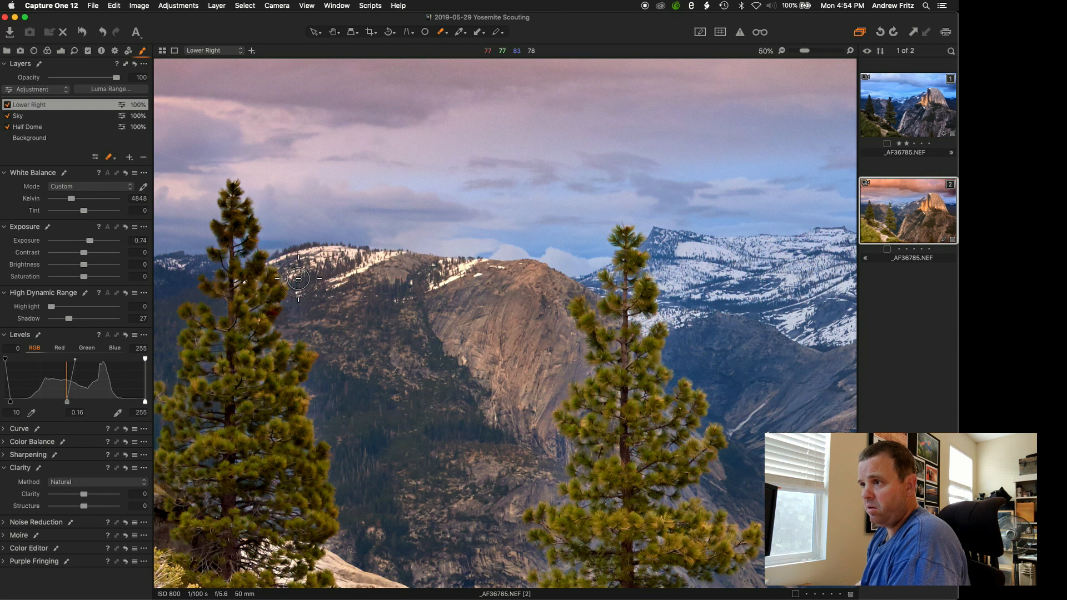
- Enlarge the eraser brush and erase the Lower Right mask from the background around the upper part of the left pine
key(bracketright)
key(bracketright)
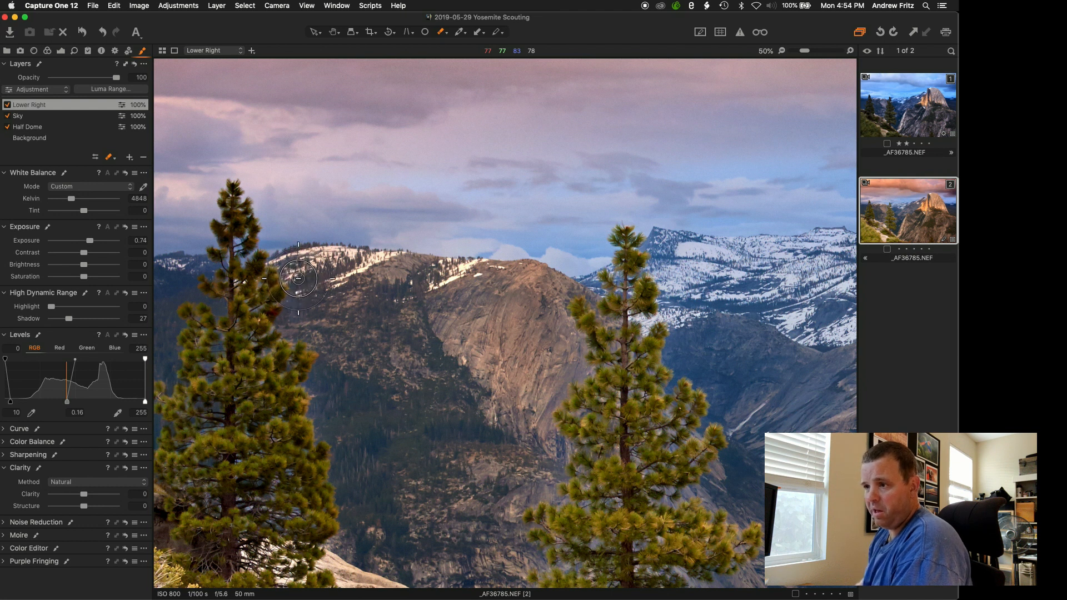
key(bracketright)
key(bracketright)
key(bracketright)
key(bracketright)
key(bracketright)
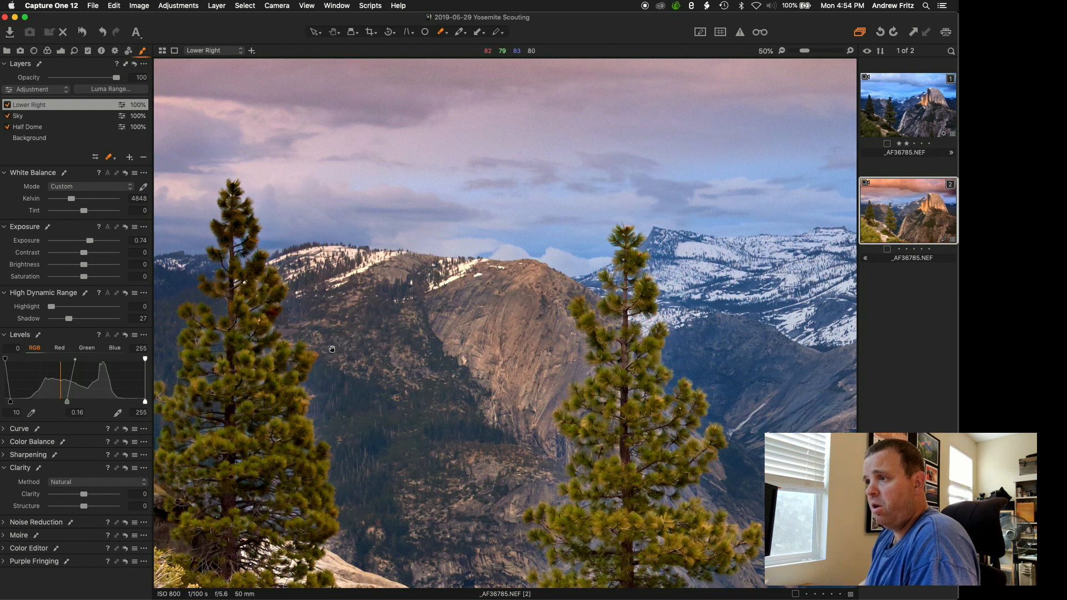
drag(332, 349, 418, 324)
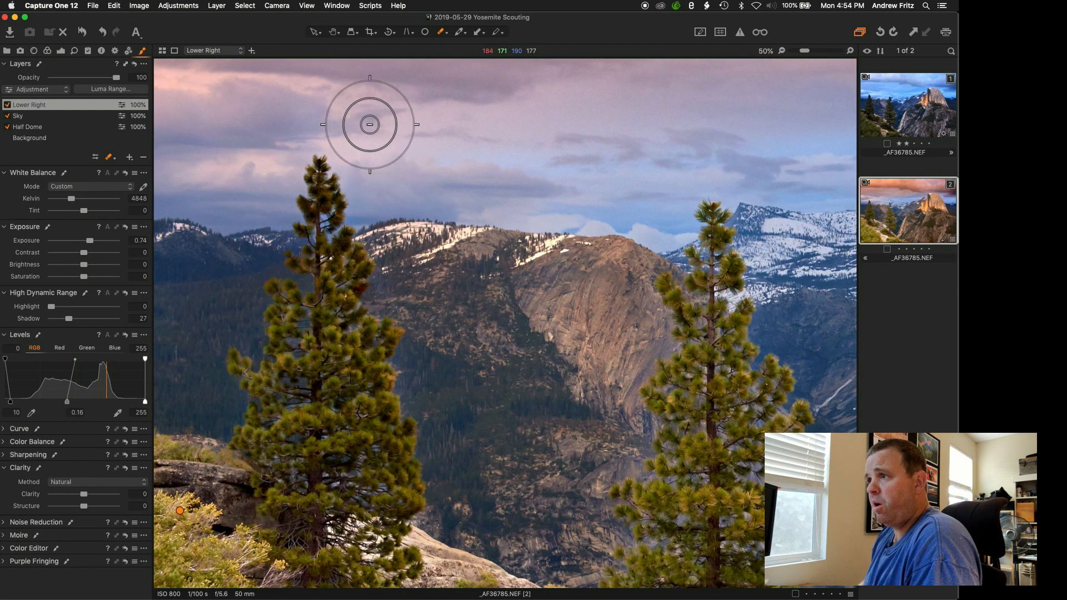
mouse_move(363, 153)
mouse_down()
mouse_move(392, 226)
mouse_move(400, 288)
mouse_move(425, 309)
mouse_move(430, 453)
mouse_move(454, 516)
mouse_move(483, 517)
mouse_move(493, 464)
mouse_move(462, 432)
mouse_move(465, 288)
mouse_move(392, 138)
mouse_move(295, 110)
mouse_move(253, 253)
mouse_move(216, 304)
mouse_move(208, 409)
mouse_move(194, 355)
mouse_move(215, 324)
mouse_move(237, 326)
mouse_move(237, 275)
mouse_move(255, 231)
mouse_up()
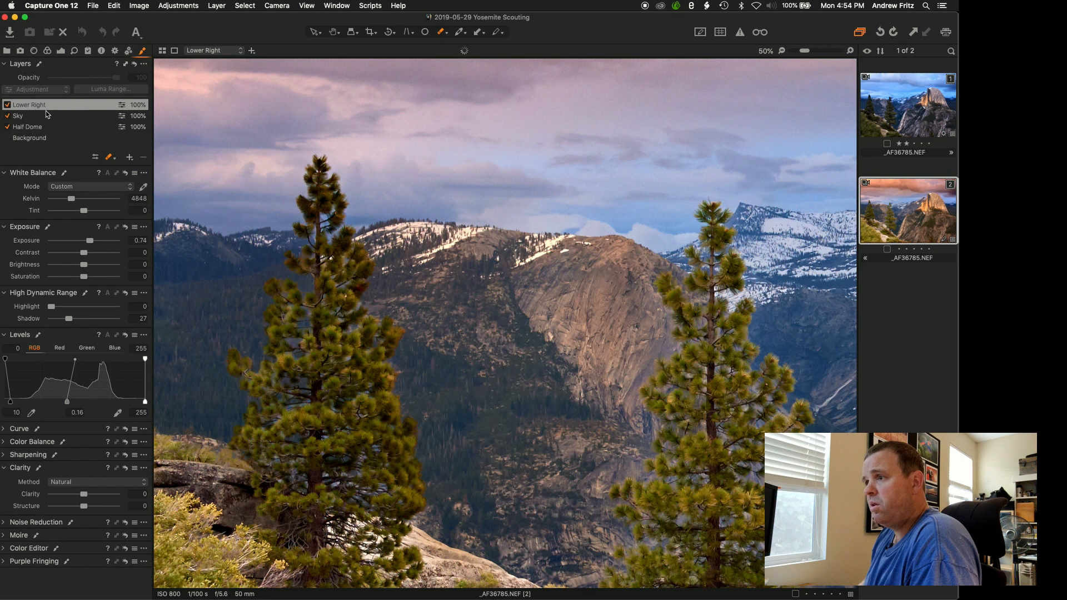
- Refine the Lower Right layer's mask with a radius of 79
right_click(25, 106)
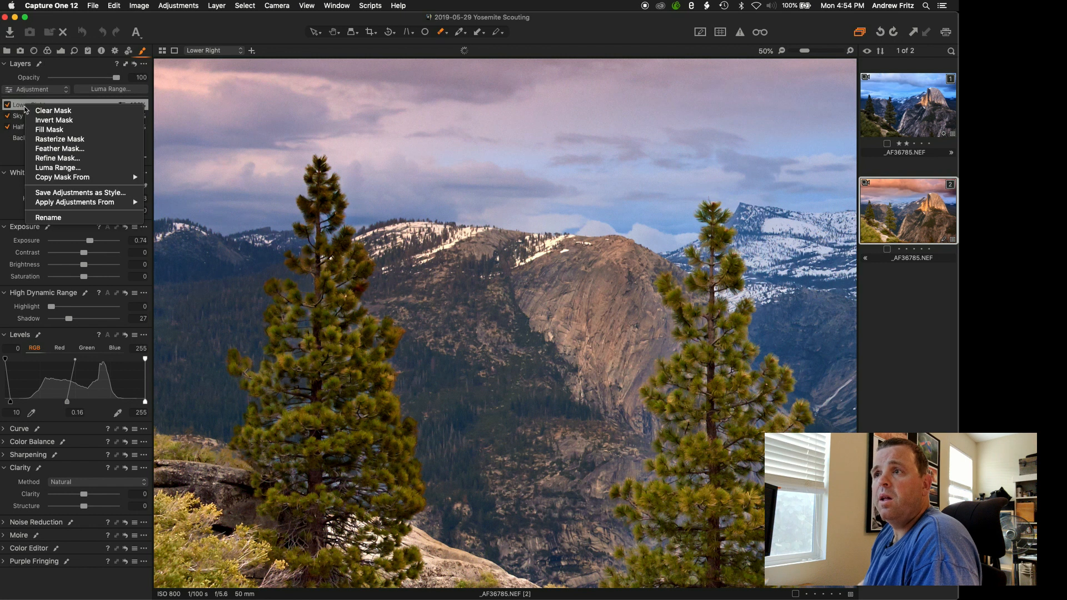
click(45, 159)
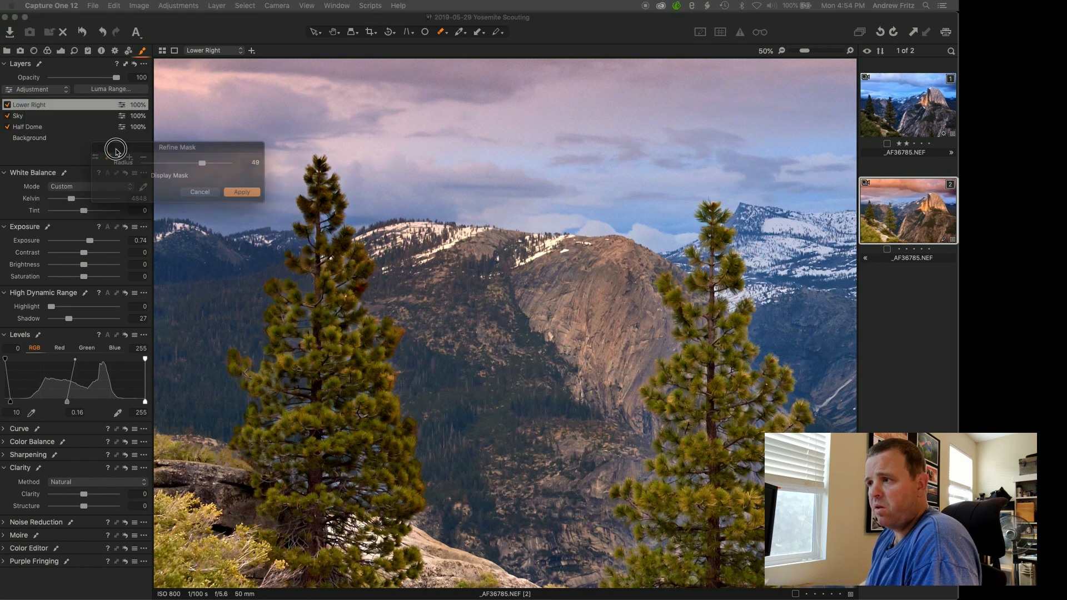
drag(115, 148, 530, 114)
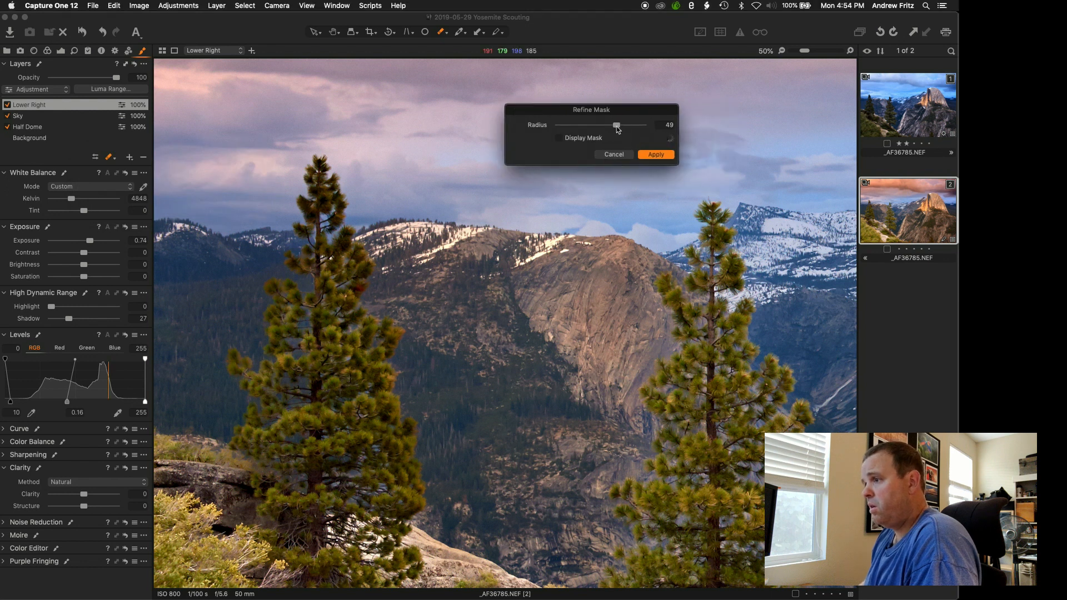
mouse_move(618, 129)
mouse_down()
mouse_move(655, 127)
mouse_move(619, 132)
mouse_up()
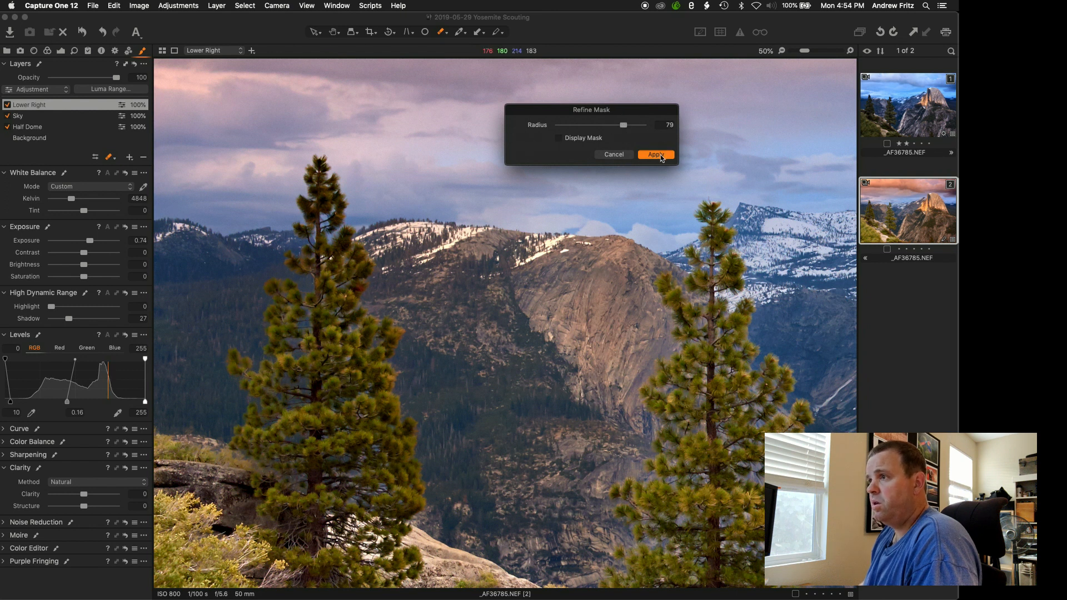
click(656, 155)
key(super+0)
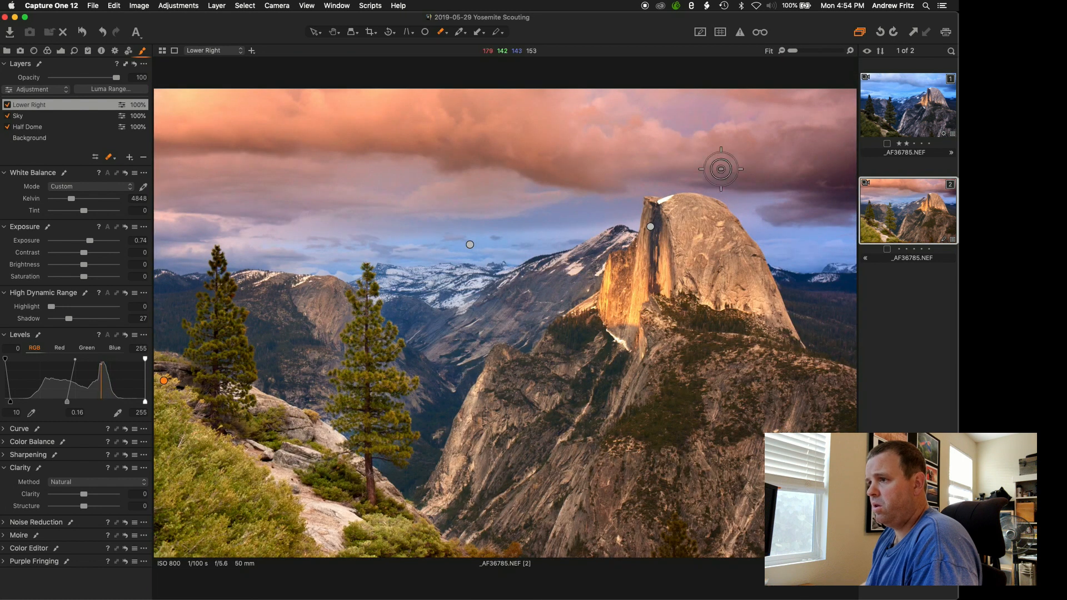
- Set the Lower Right layer's exposure to 1.18 and its Levels black point to 22 and midtone to 0.22, checking the mask around the pines
drag(90, 240, 92, 240)
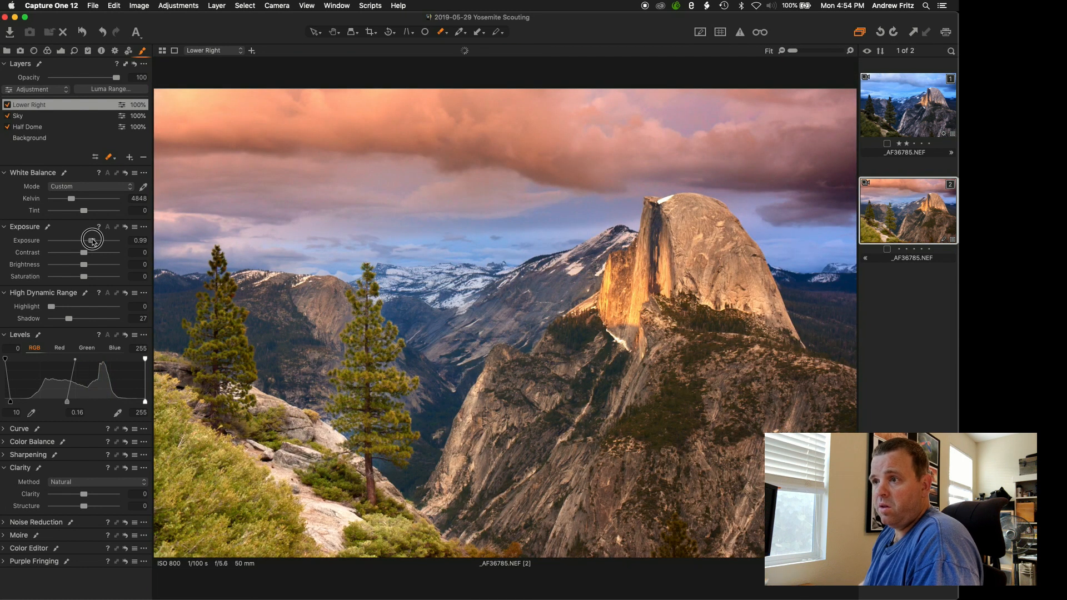
key(super+equal)
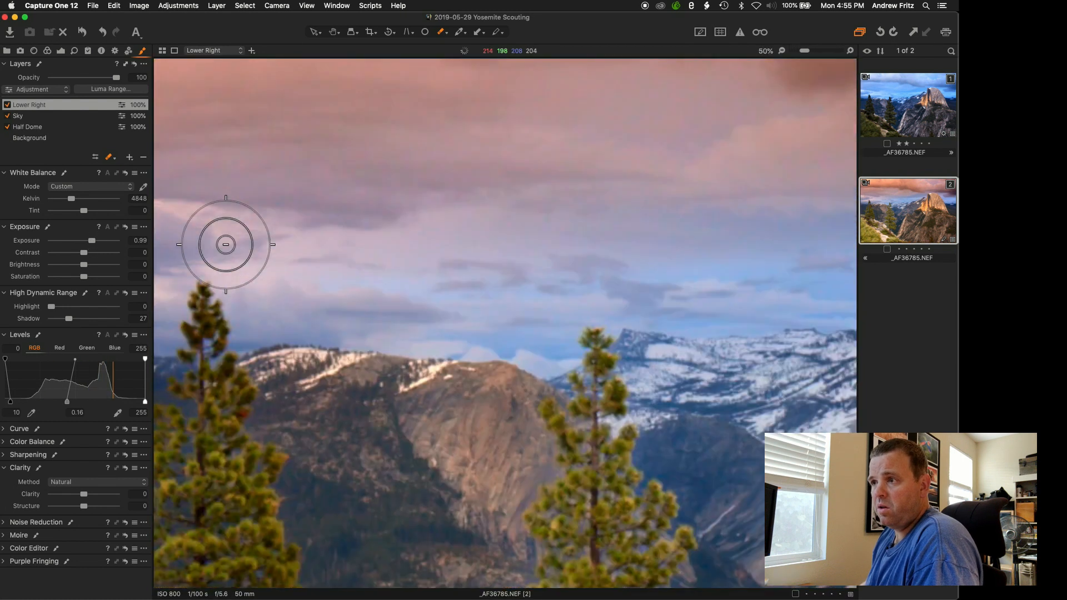
key(m)
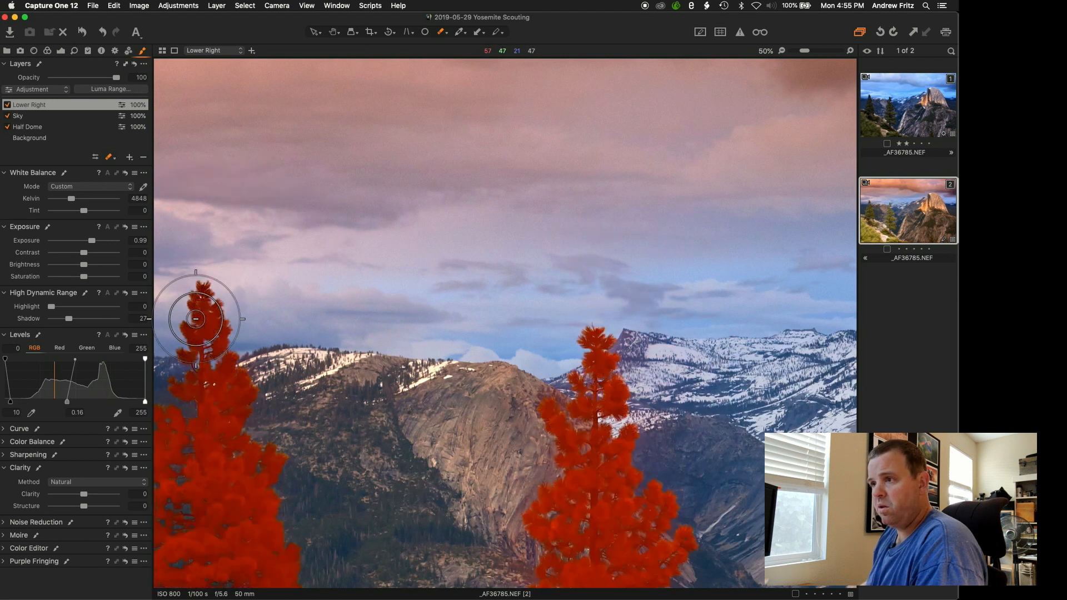
key(m)
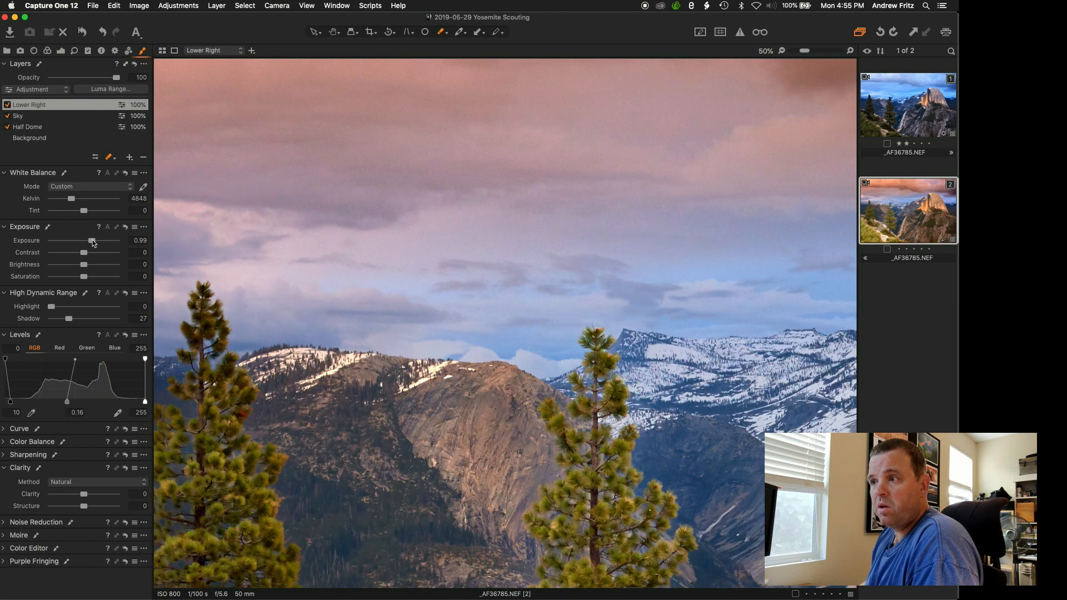
drag(92, 240, 94, 242)
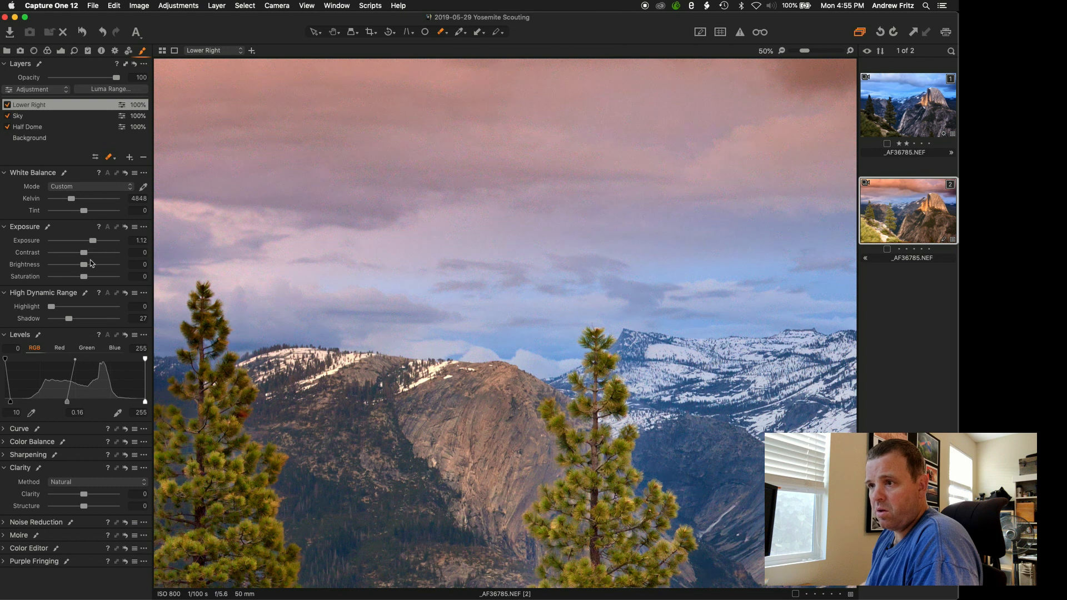
drag(12, 400, 14, 400)
click(282, 274)
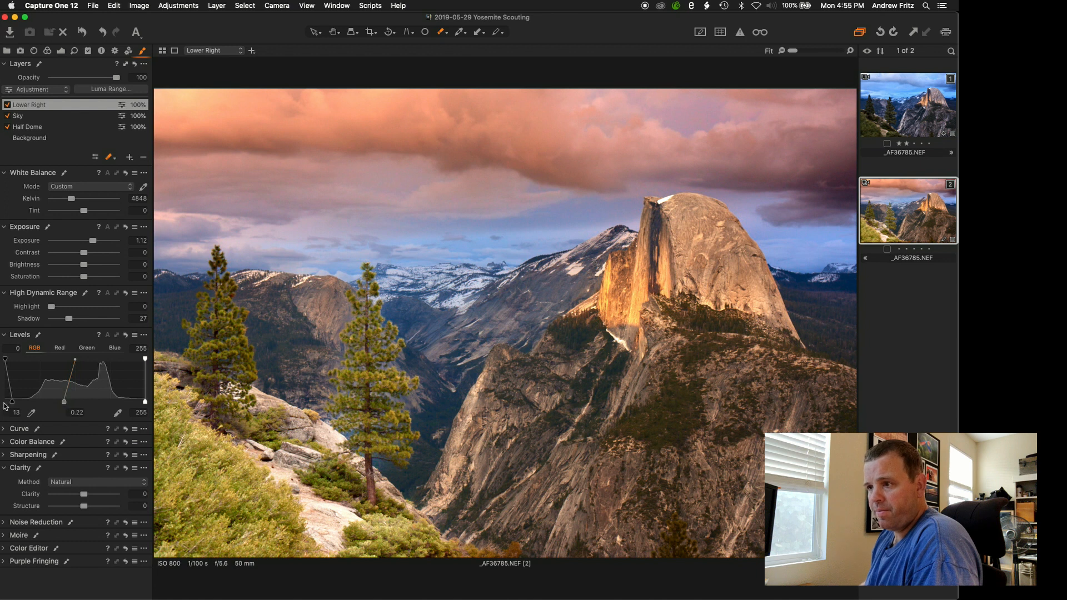
drag(12, 401, 16, 401)
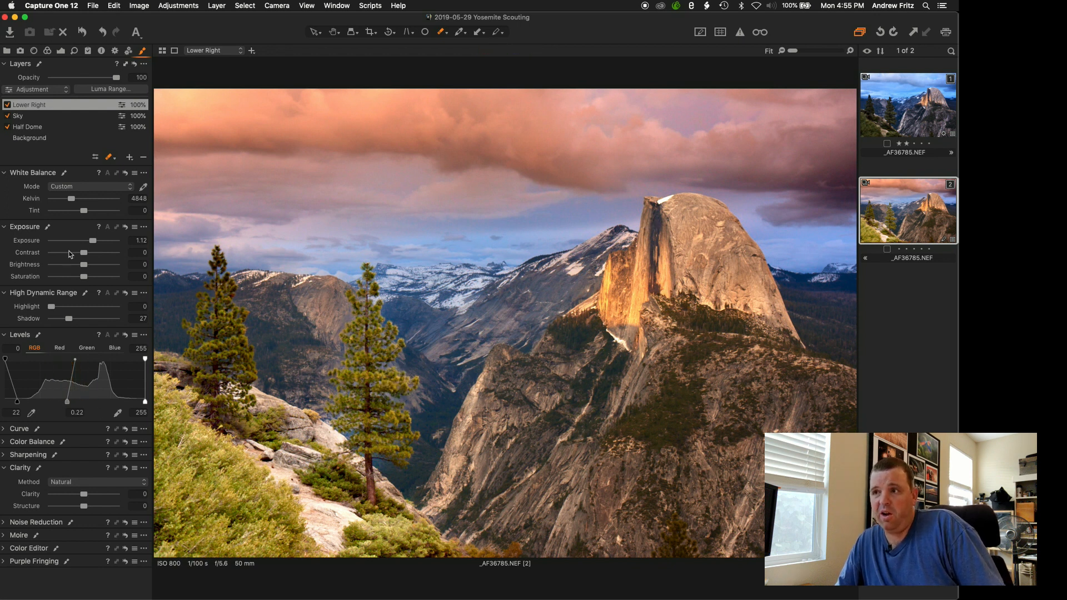
drag(92, 244, 89, 243)
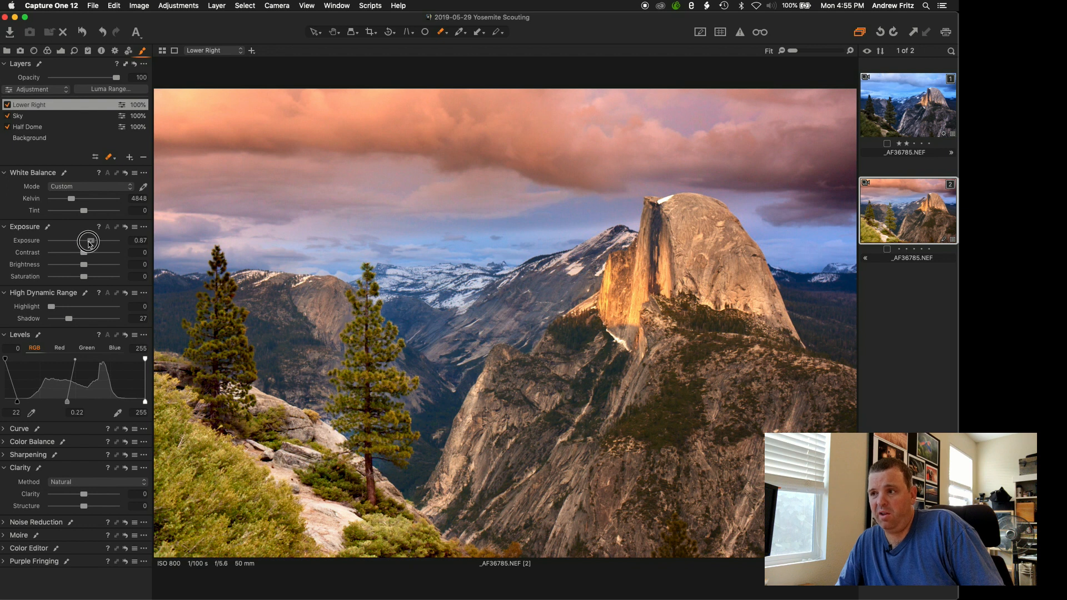
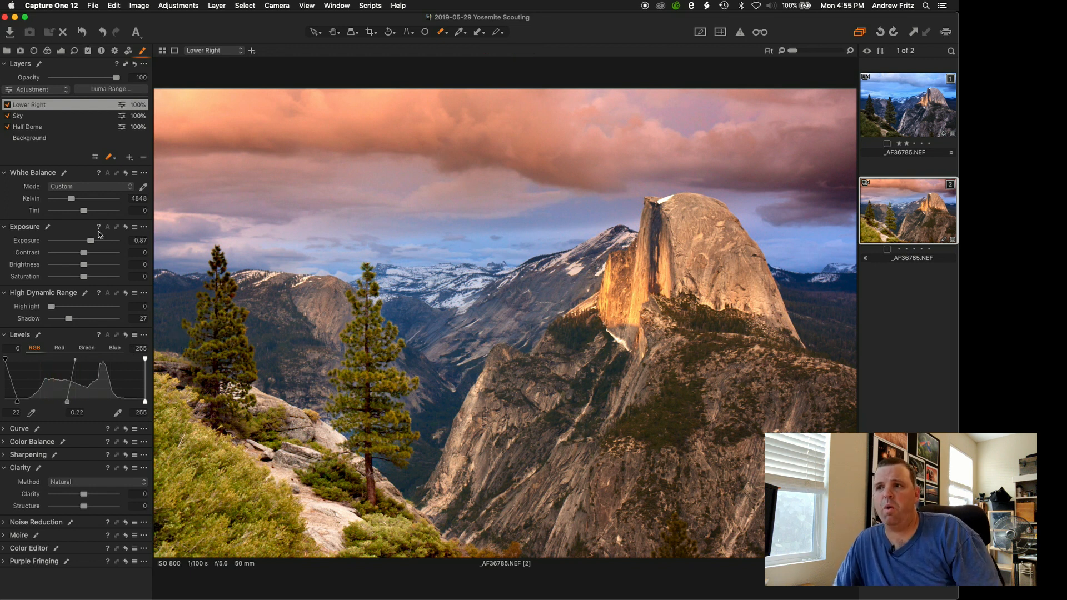
drag(90, 240, 94, 240)
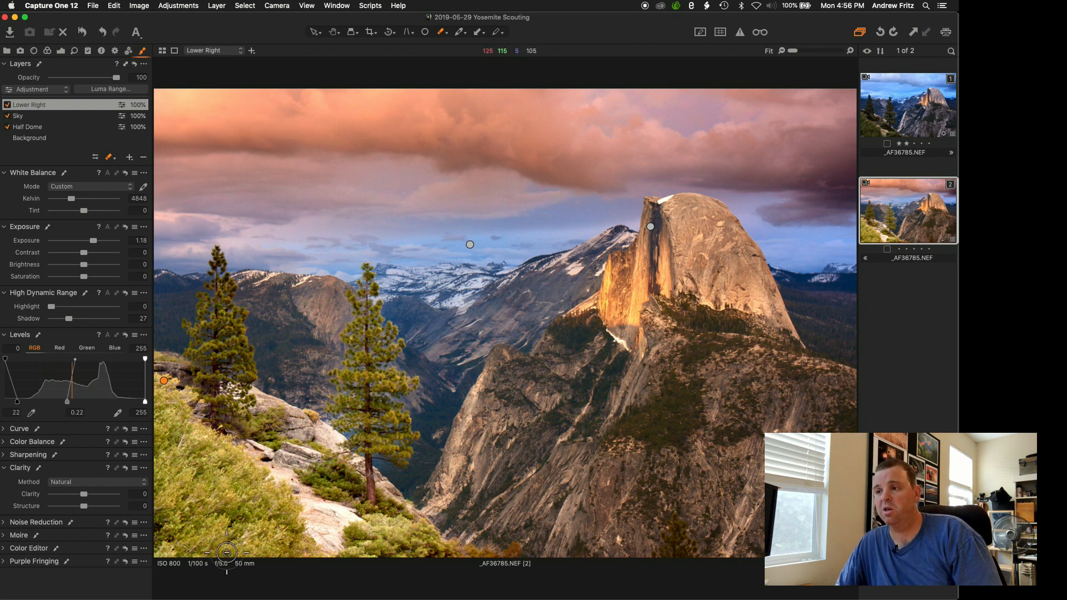
- Add a new adjustment layer named Really Lower Right
click(130, 158)
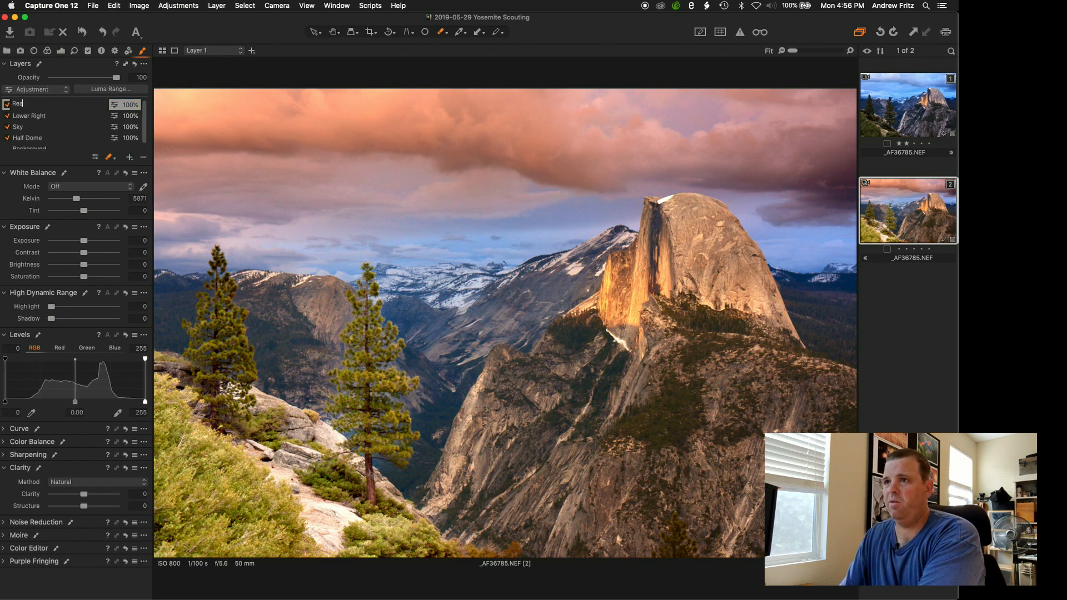
text(Really Lower Right)
key(Return)
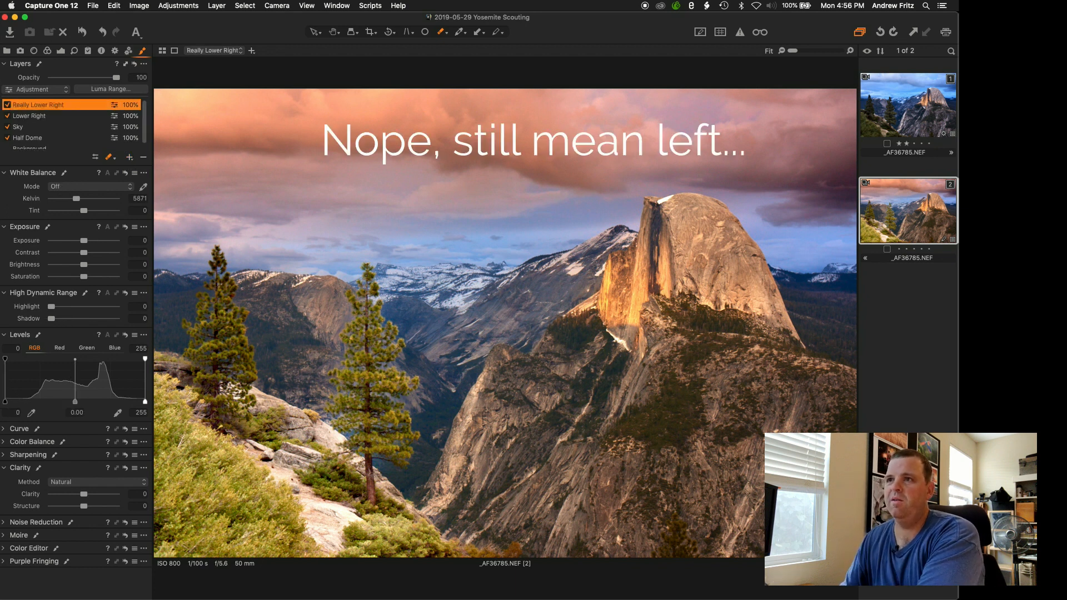
- Paint the Really Lower Right mask over the foreground bushes with a slightly larger brush, on both sides of the pale rock
click(111, 160)
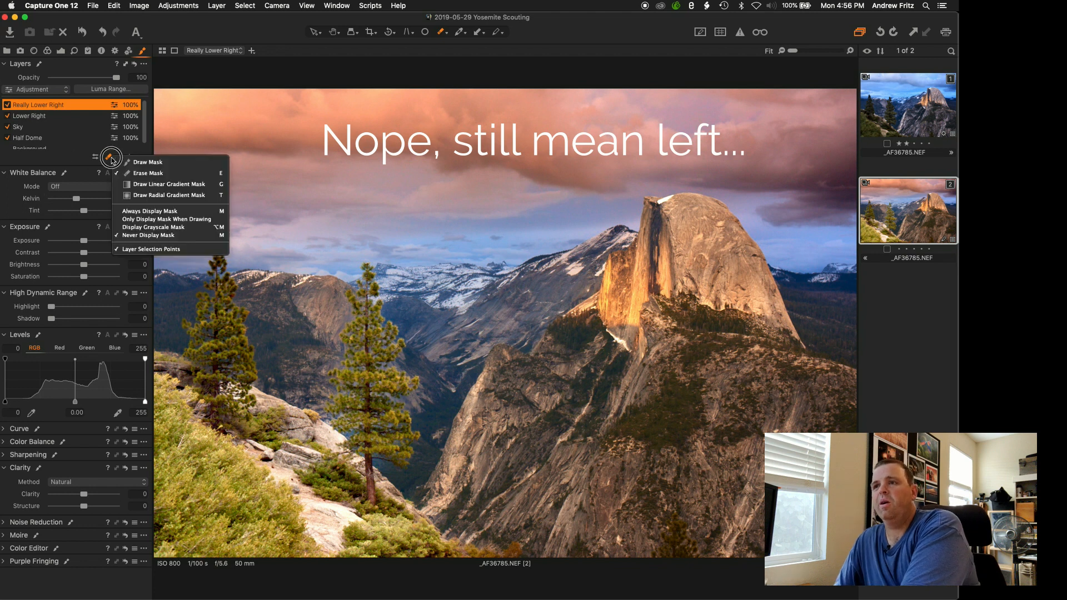
click(135, 163)
right_click(236, 486)
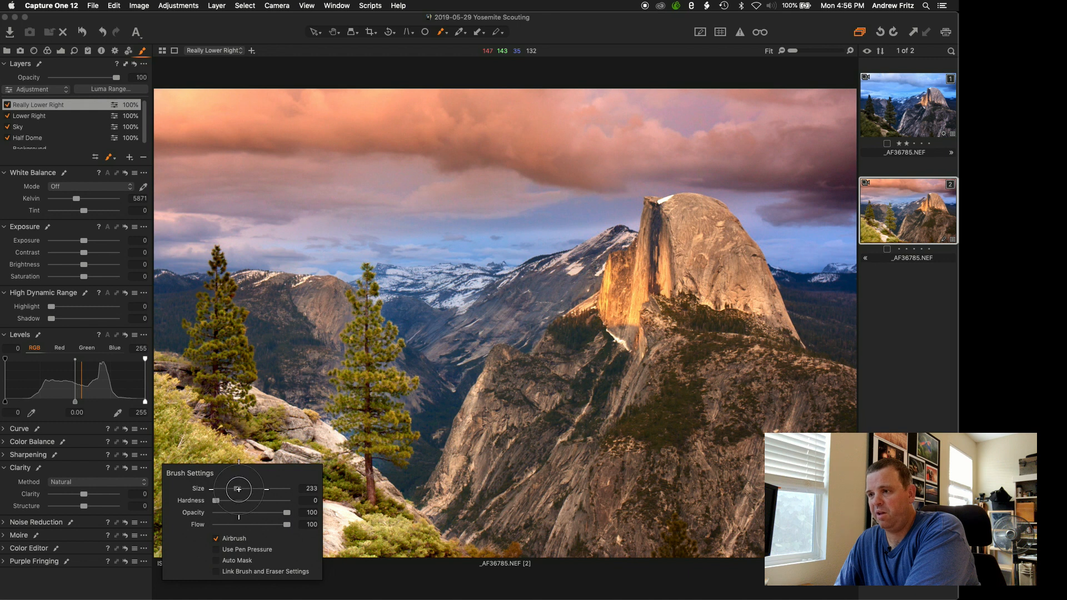
drag(239, 489, 244, 489)
click(245, 438)
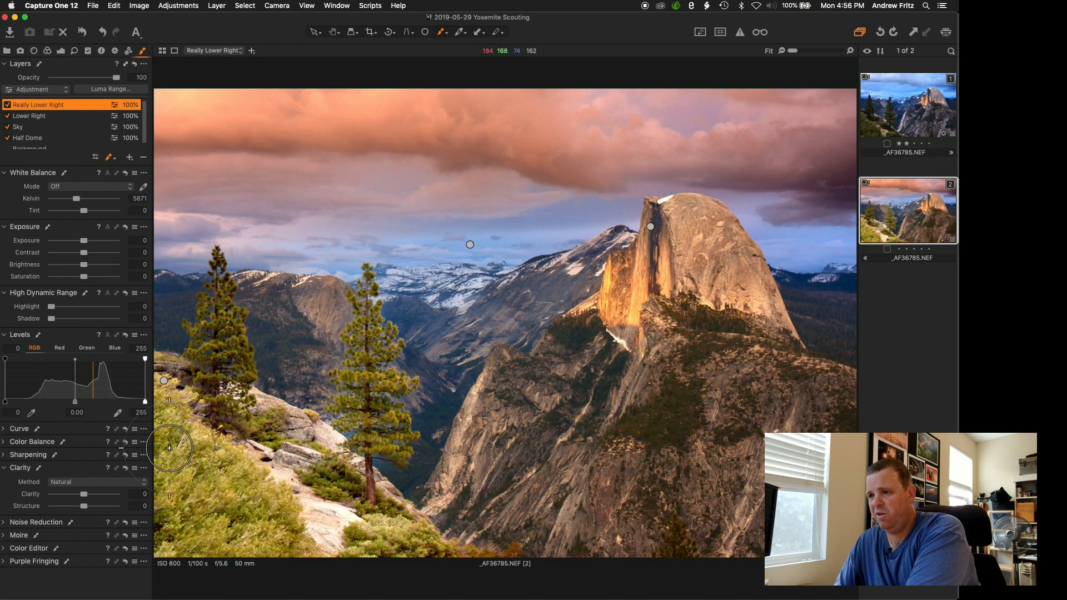
mouse_move(169, 448)
mouse_down()
mouse_move(242, 571)
mouse_move(248, 475)
mouse_move(181, 442)
mouse_move(189, 468)
mouse_move(244, 477)
mouse_move(184, 456)
mouse_move(210, 538)
mouse_move(224, 531)
mouse_move(295, 550)
mouse_up()
mouse_move(394, 548)
mouse_down()
mouse_move(384, 558)
mouse_move(398, 562)
mouse_up()
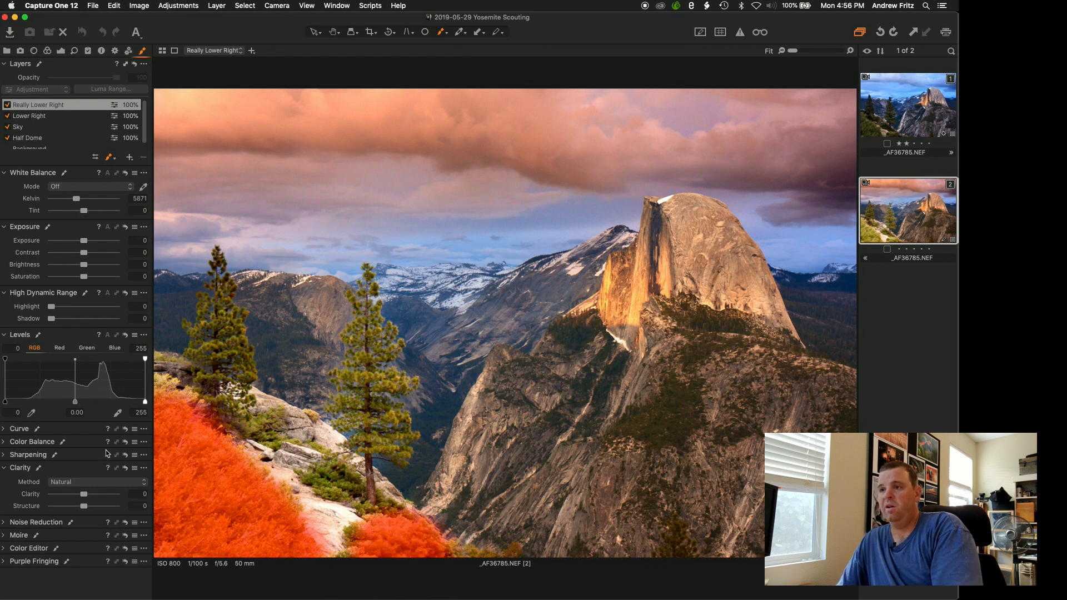
- Refine the Really Lower Right mask with a larger radius and set the layer's exposure to -0.62 and contrast to 9
right_click(30, 105)
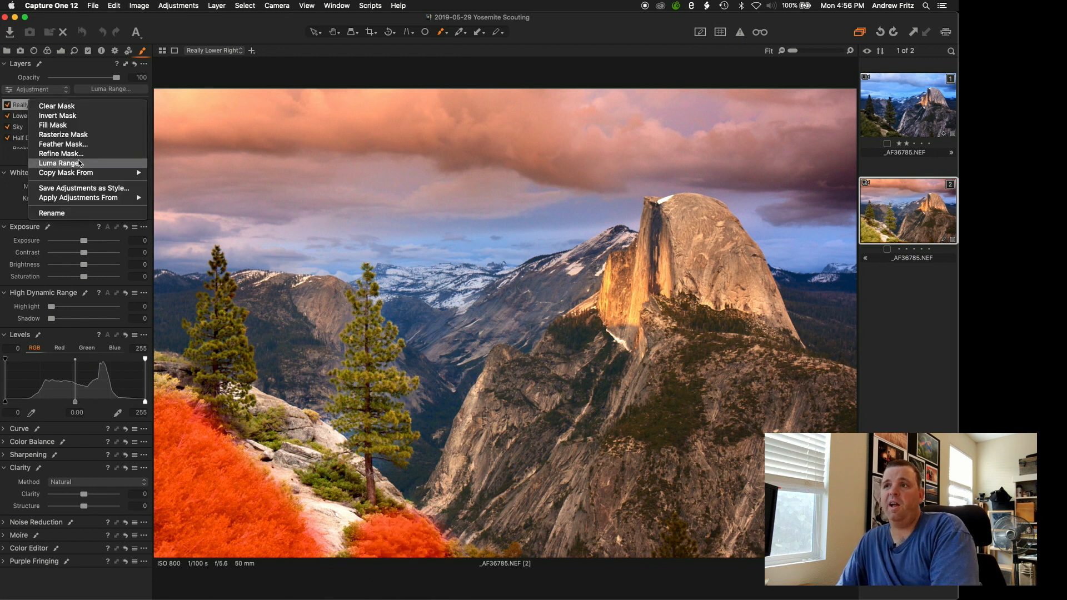
click(62, 154)
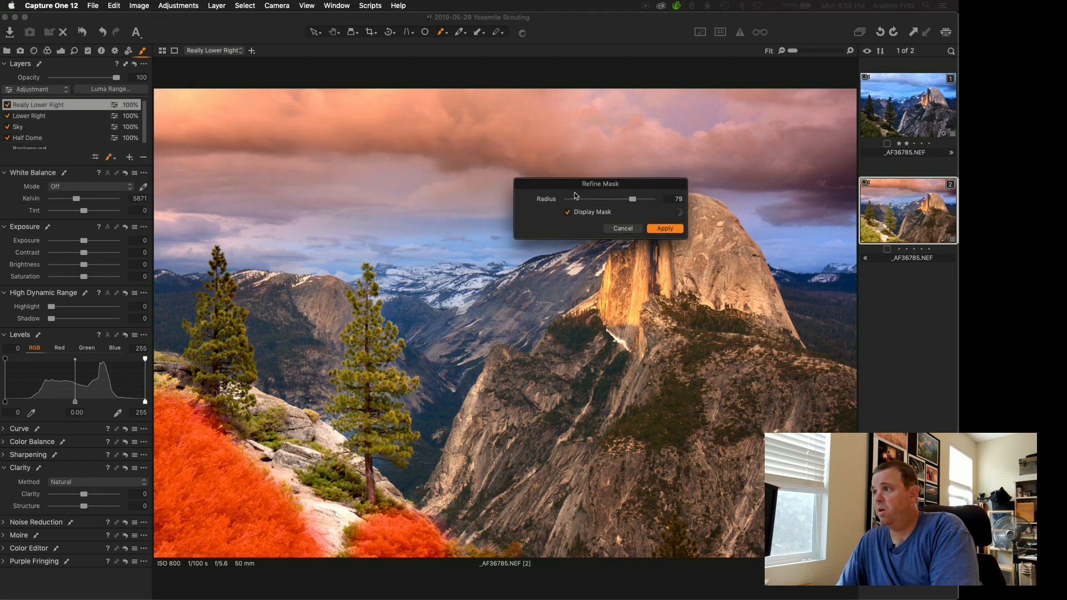
drag(632, 203, 652, 199)
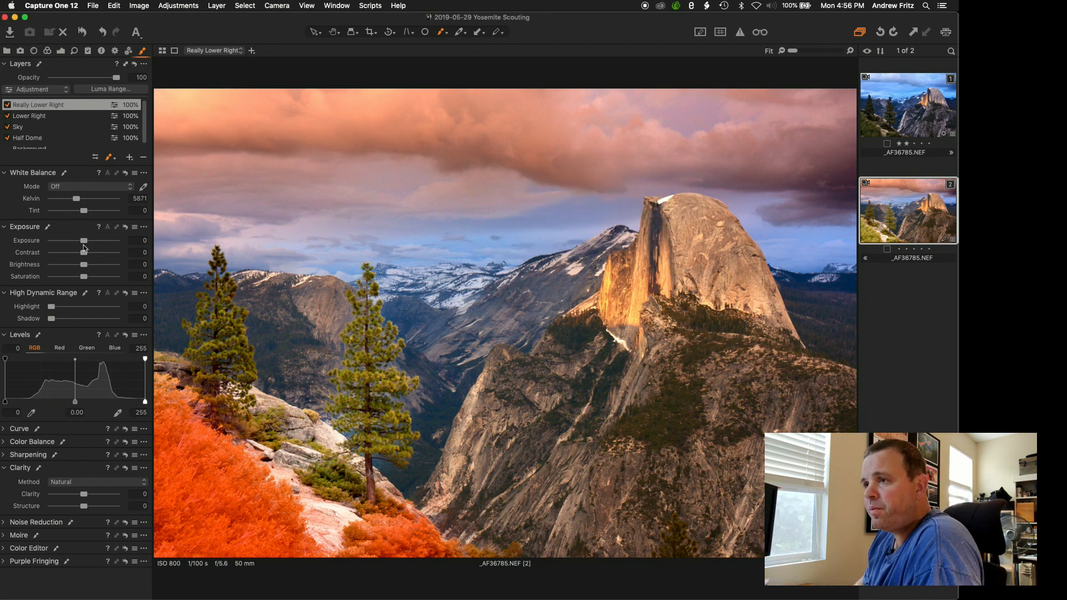
mouse_move(83, 241)
mouse_down()
mouse_move(88, 255)
mouse_move(79, 240)
mouse_up()
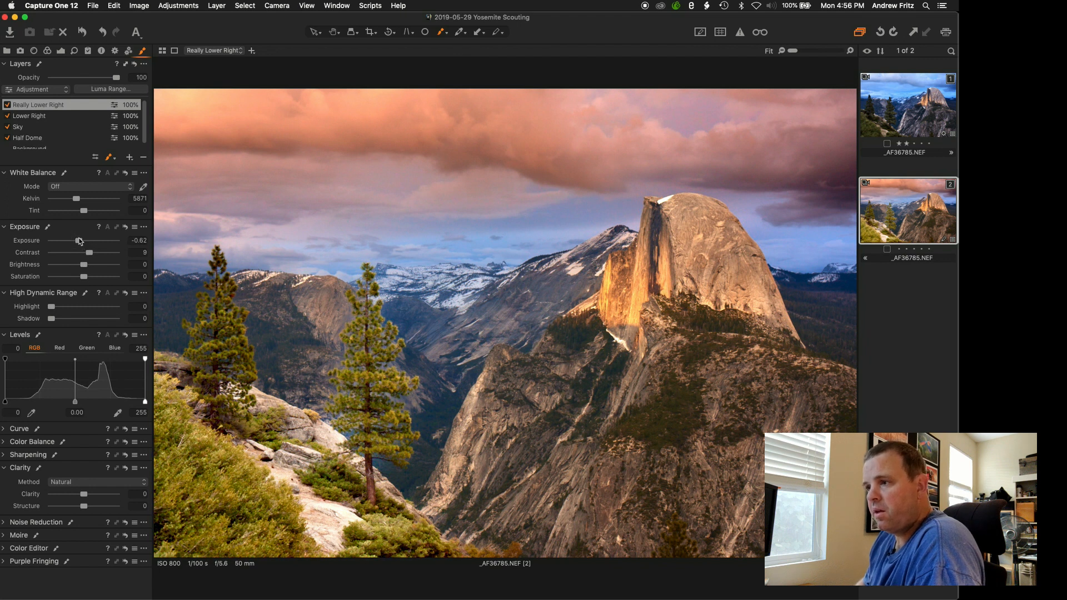
- Raise the Lower Right layer's exposure to 3.04 to expose mask spill, and switch from drawing to erasing the mask
click(23, 116)
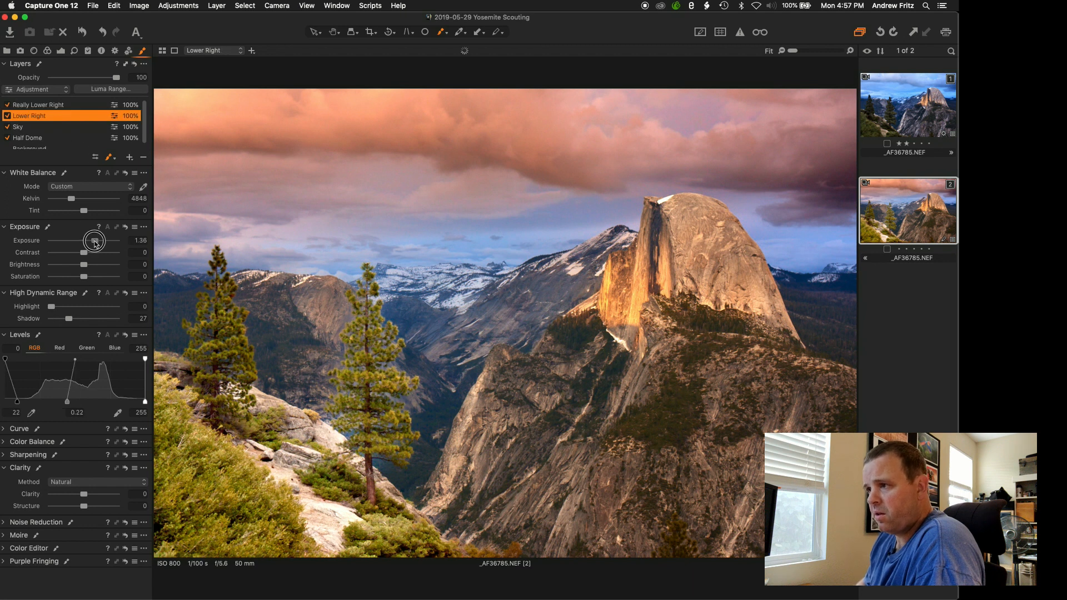
mouse_move(94, 243)
mouse_down()
mouse_move(161, 245)
mouse_move(109, 238)
mouse_up()
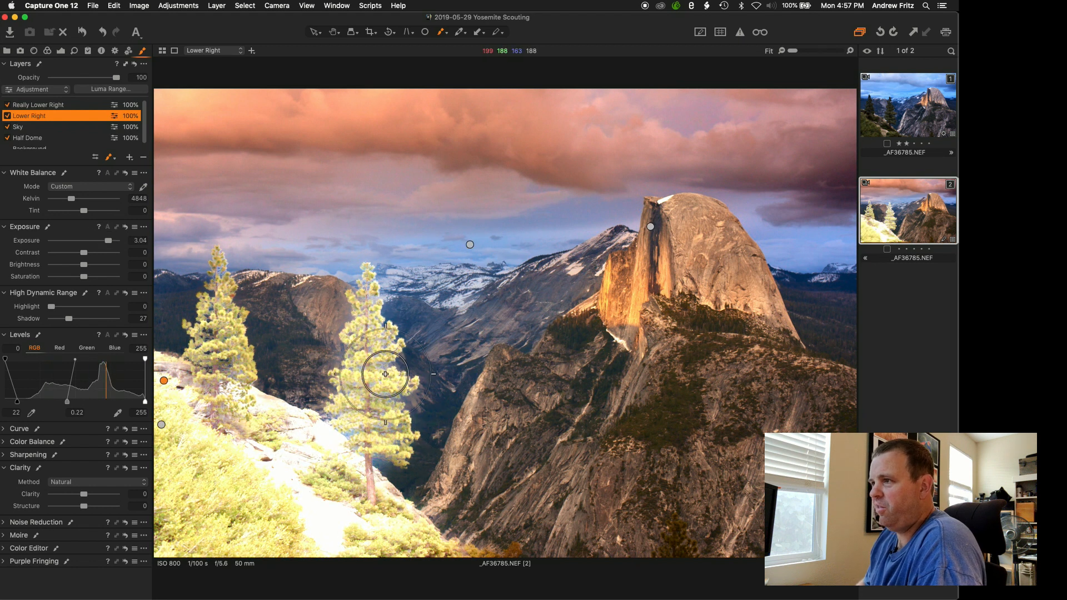
right_click(453, 266)
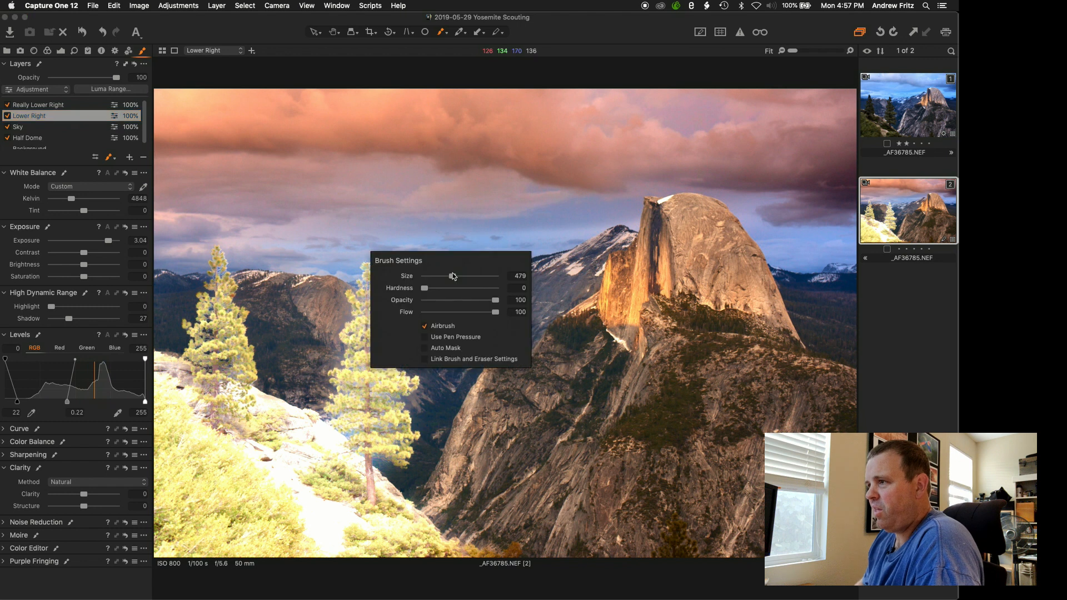
click(109, 159)
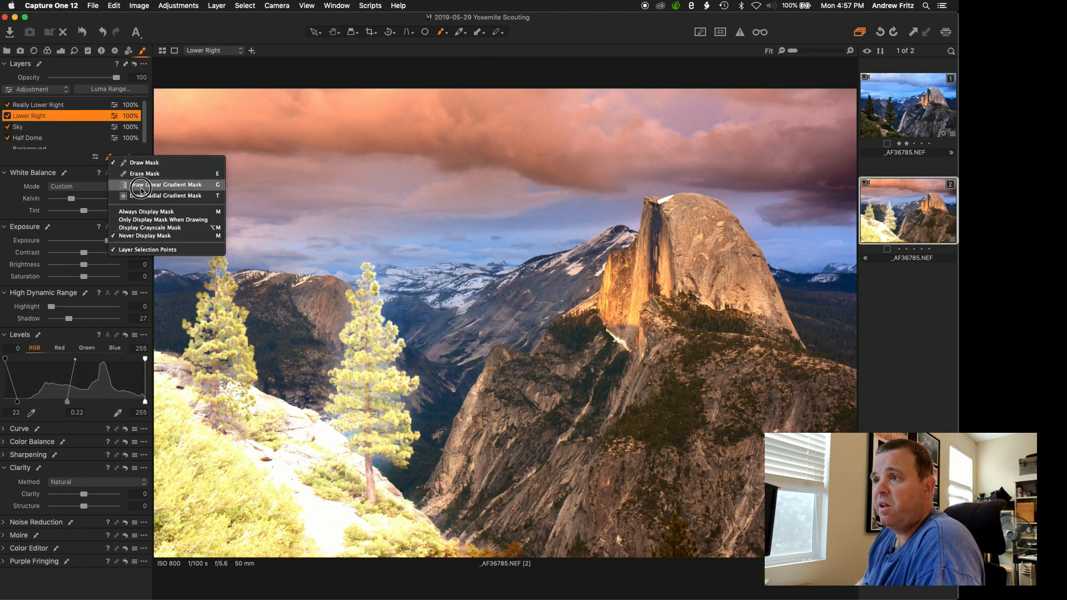
click(140, 163)
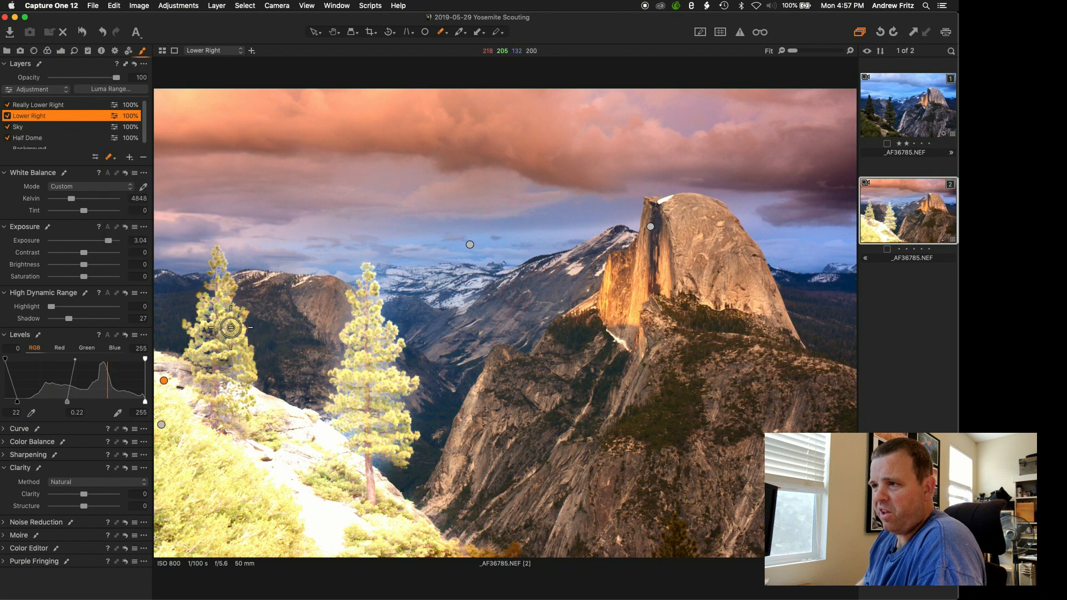
- Erase Lower Right mask spill along the nearer pine's edges, then between its top branches with a smaller auto-masked eraser
scroll(231, 328, up, 3)
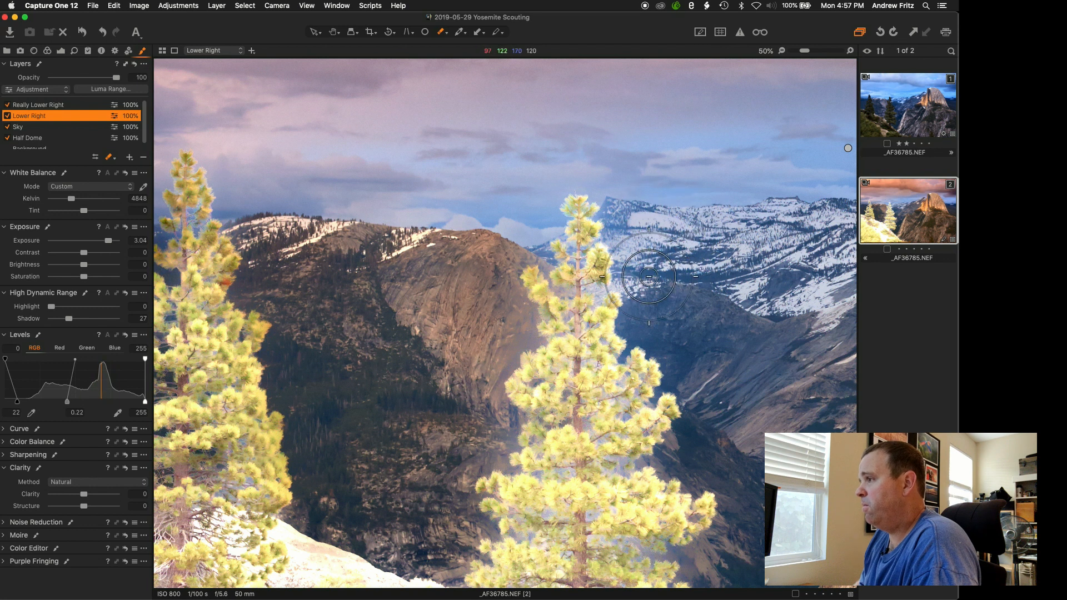
mouse_move(643, 256)
mouse_down()
mouse_move(629, 197)
mouse_move(666, 313)
mouse_move(673, 172)
mouse_move(574, 158)
mouse_move(538, 176)
mouse_move(498, 261)
mouse_move(513, 187)
mouse_move(453, 344)
mouse_move(469, 227)
mouse_move(443, 417)
mouse_move(462, 327)
mouse_move(502, 338)
mouse_move(493, 312)
mouse_move(493, 327)
mouse_move(526, 331)
mouse_move(484, 325)
mouse_move(435, 410)
mouse_move(453, 442)
mouse_move(491, 439)
mouse_move(429, 422)
mouse_move(428, 500)
mouse_move(444, 523)
mouse_up()
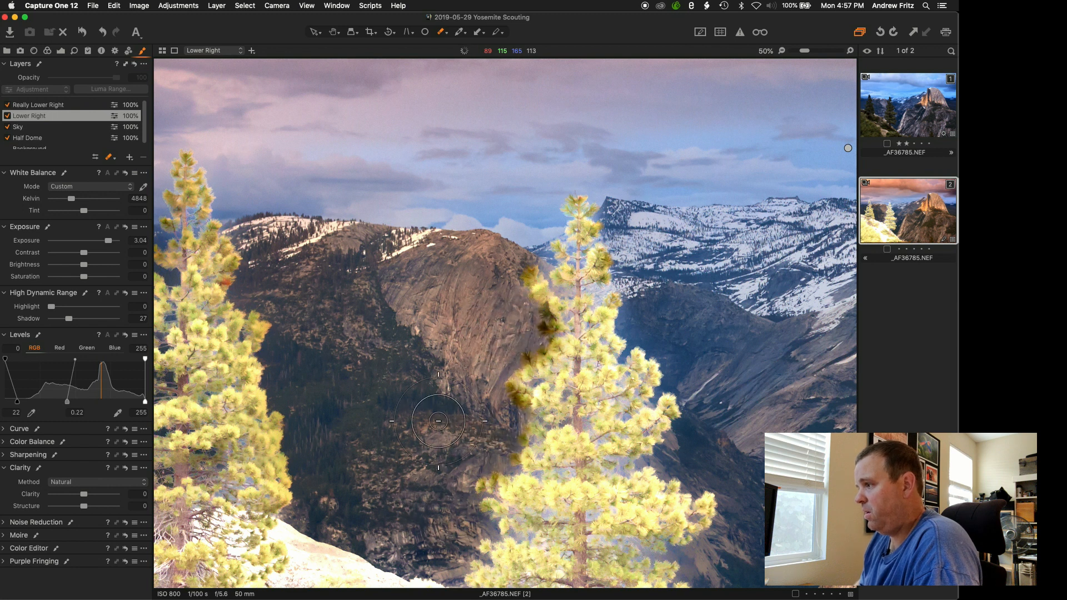
right_click(633, 296)
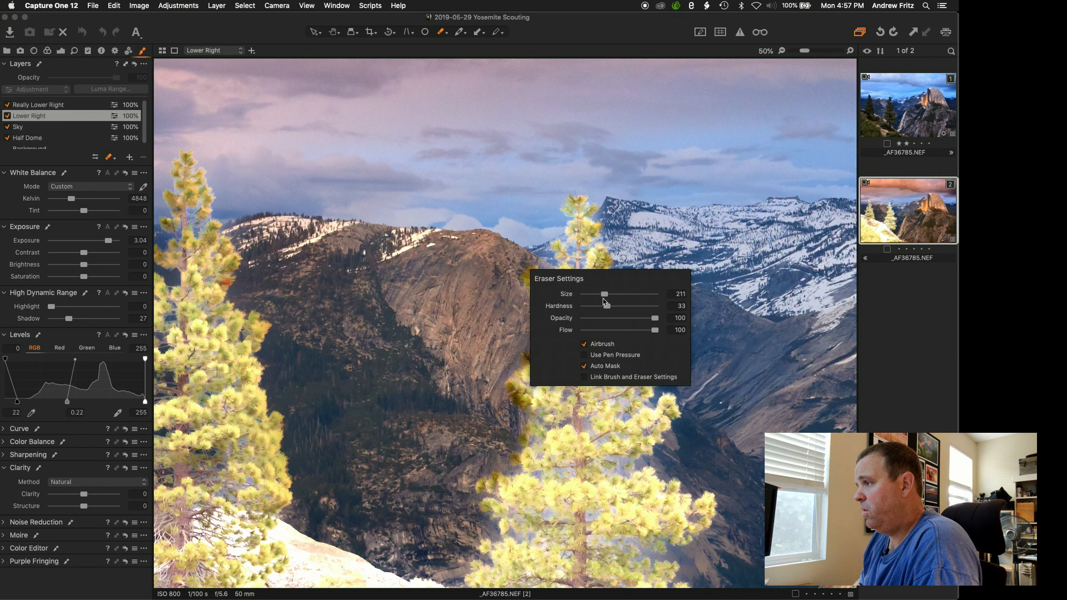
drag(604, 295, 596, 291)
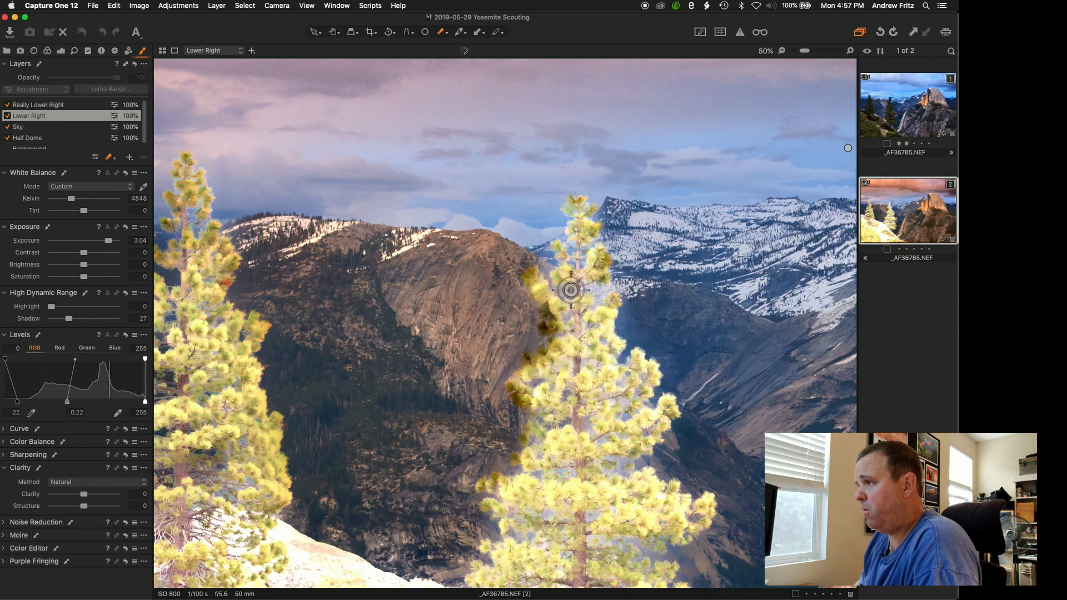
drag(571, 290, 566, 251)
mouse_move(589, 298)
mouse_down()
mouse_move(606, 290)
mouse_move(586, 290)
mouse_move(607, 292)
mouse_up()
- Erase the Lower Right mask from background gaps between the nearer pine's middle branches with a smaller eraser
right_click(590, 288)
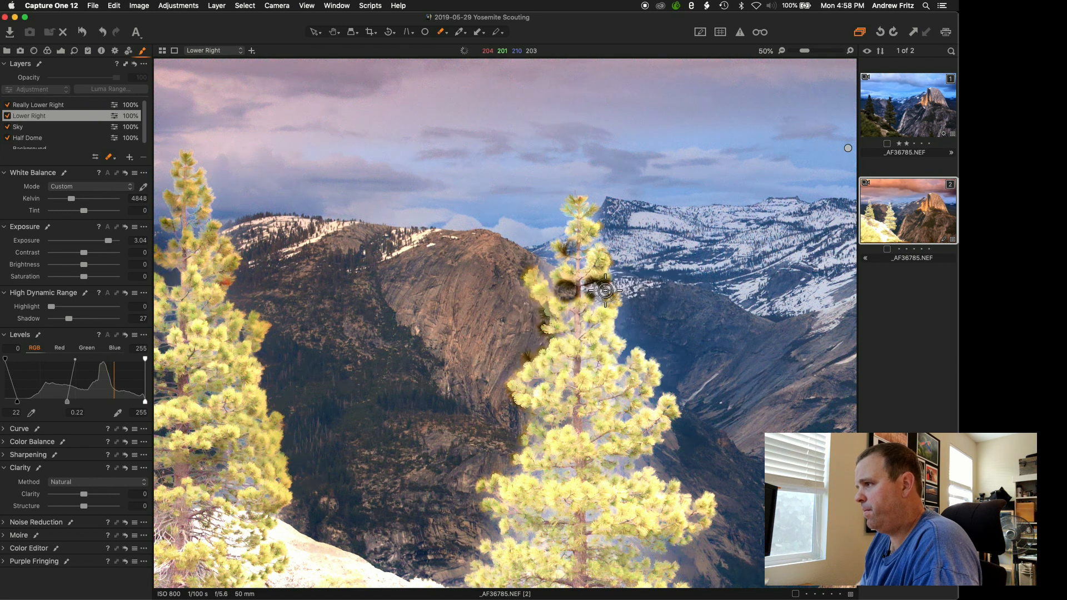
click(589, 425)
drag(614, 460, 622, 471)
scroll(632, 368, up, 1)
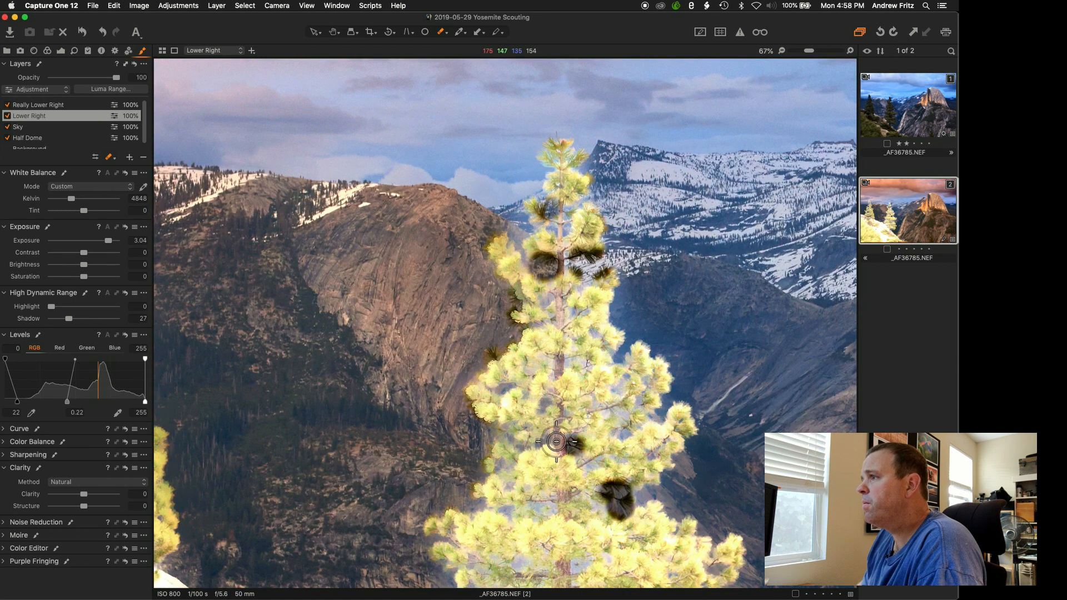
click(545, 509)
click(626, 415)
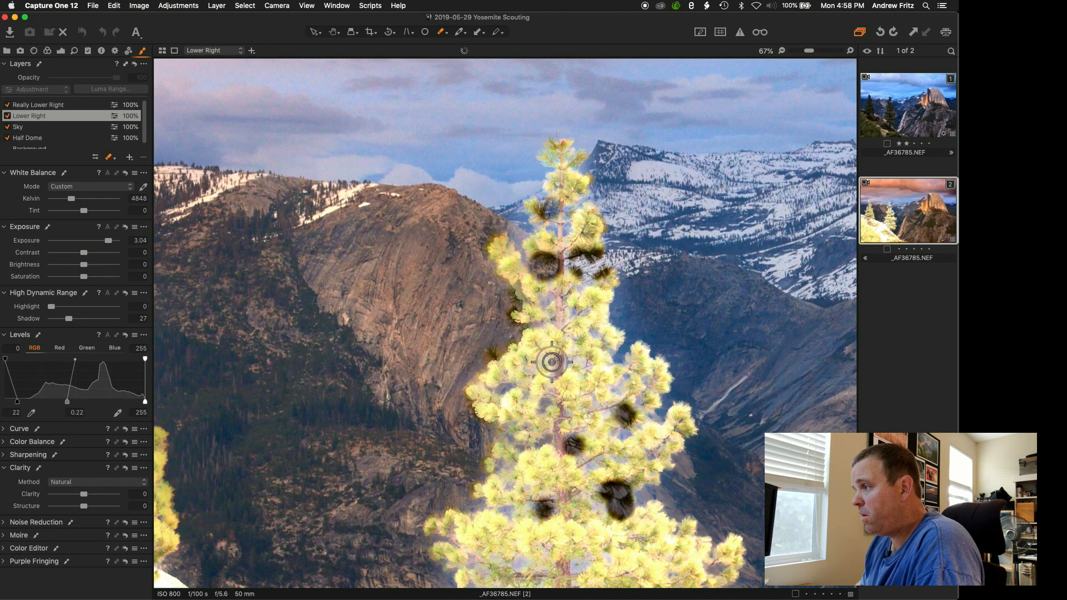
- Set the eraser to size 31 and hardness 62, and clear small mask gaps across the nearer pine's middle and lower branches
right_click(506, 511)
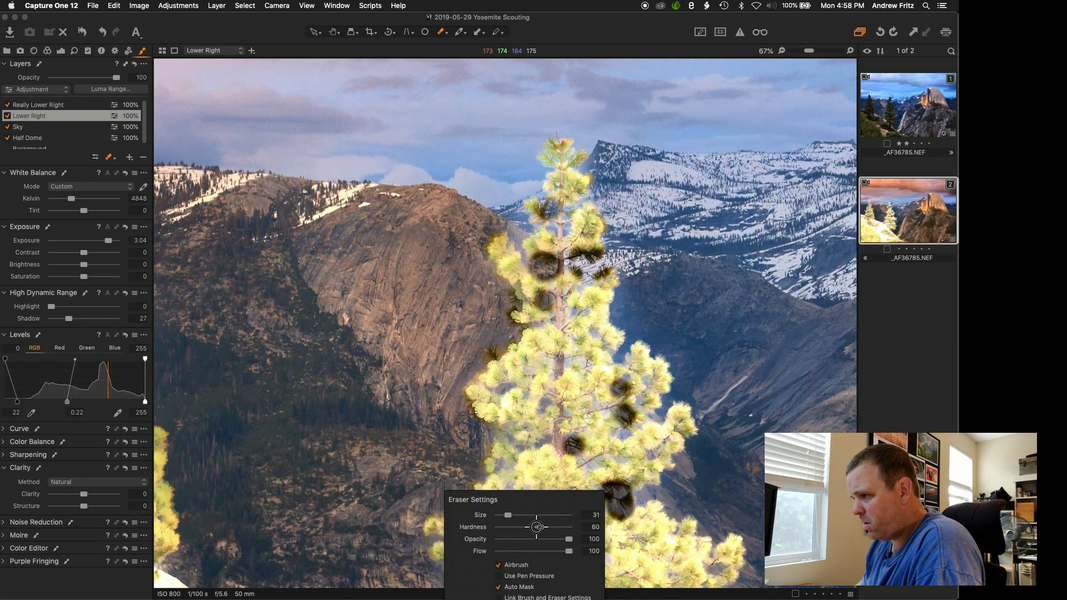
click(507, 511)
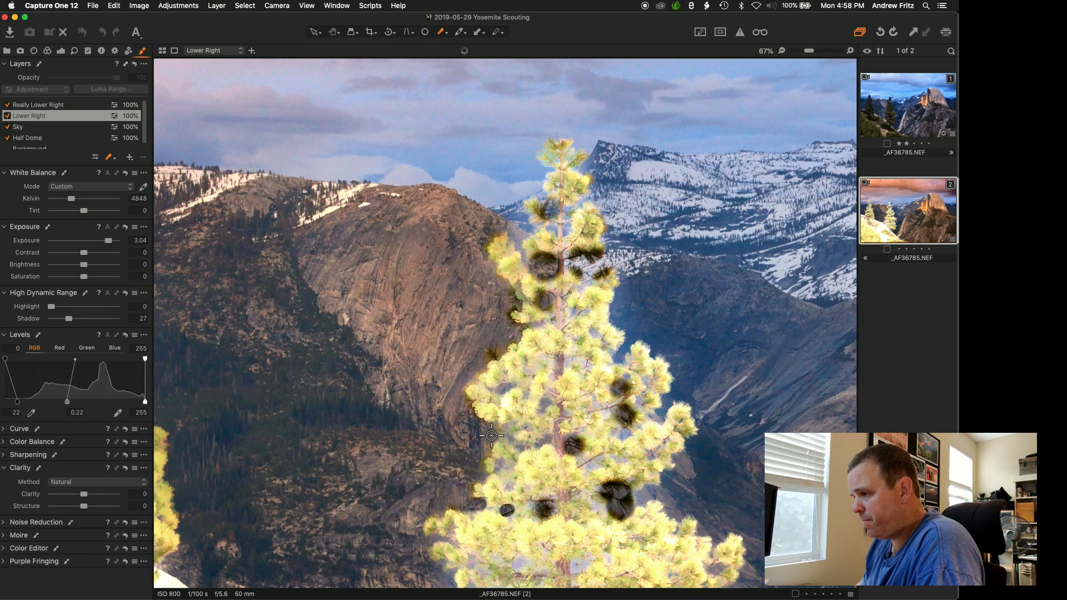
click(438, 538)
click(520, 564)
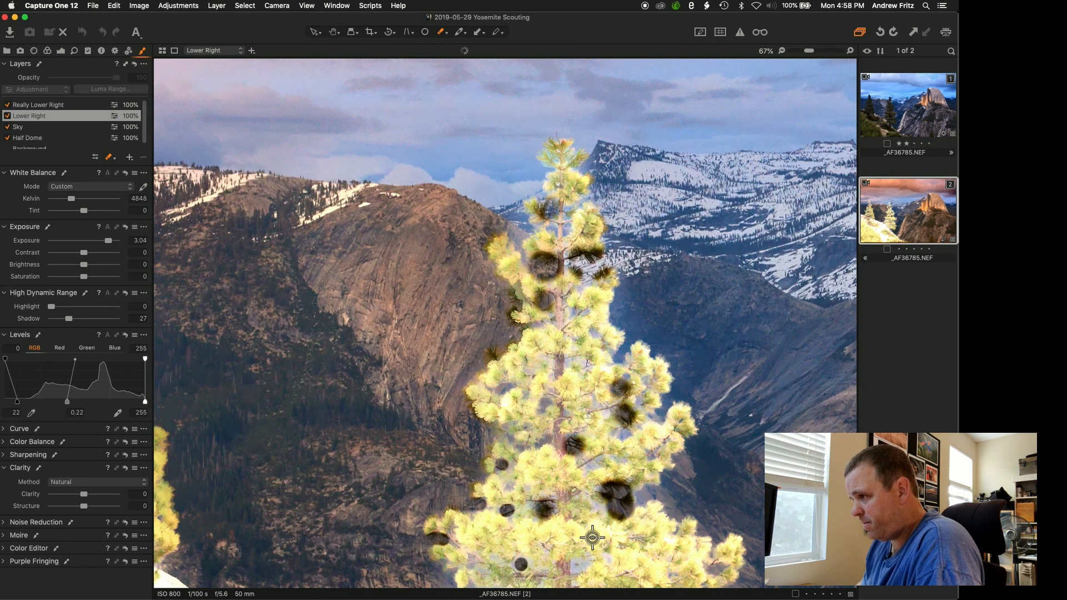
click(604, 412)
click(575, 363)
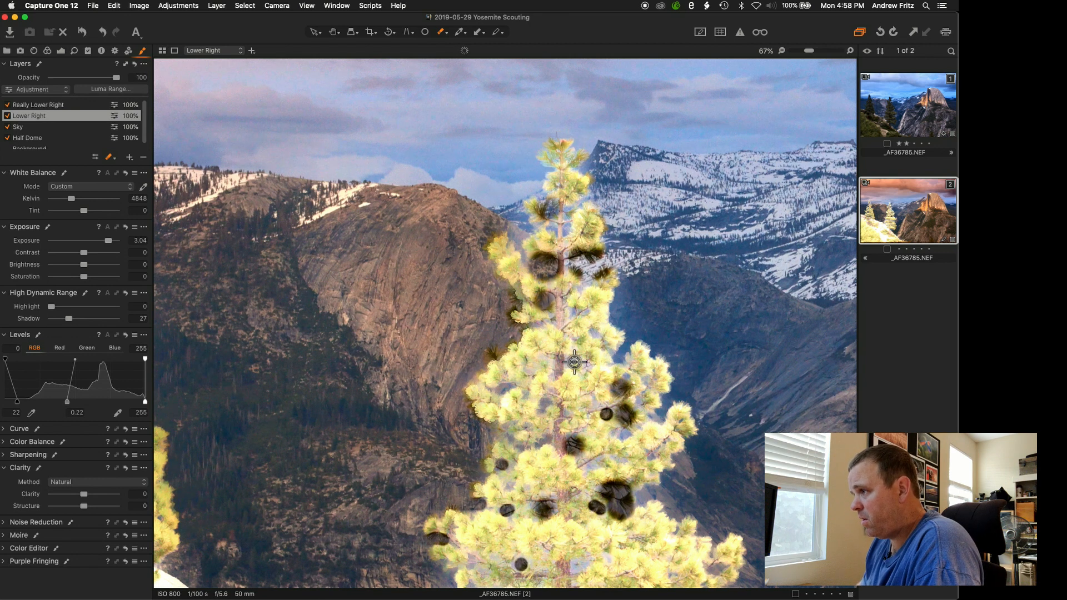
- Erase the Lower Right mask from small background gaps on both sides of the nearer pine's upper trunk
right_click(579, 376)
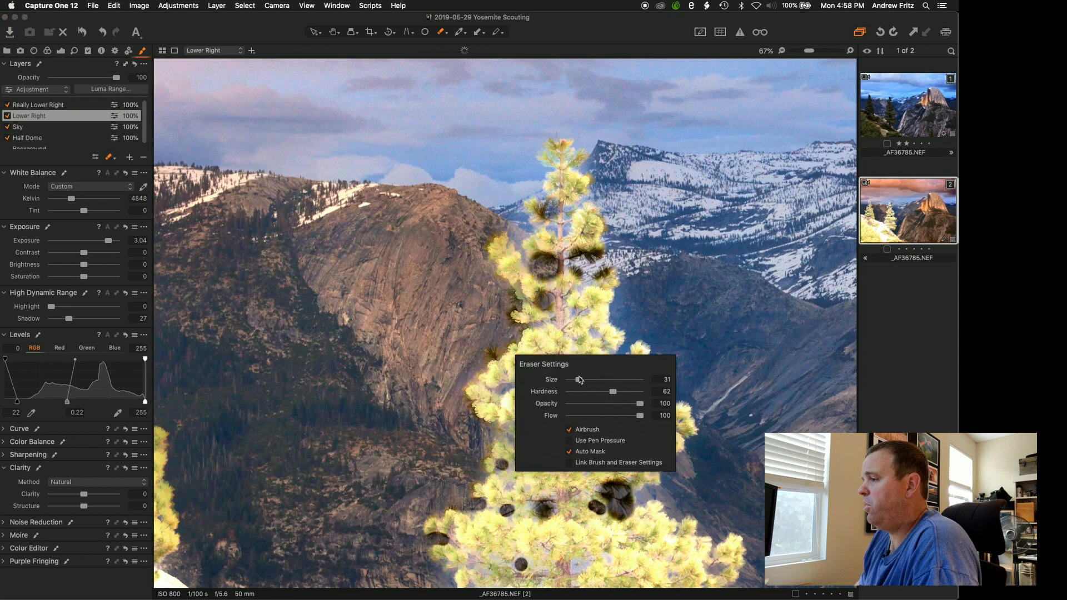
right_click(577, 426)
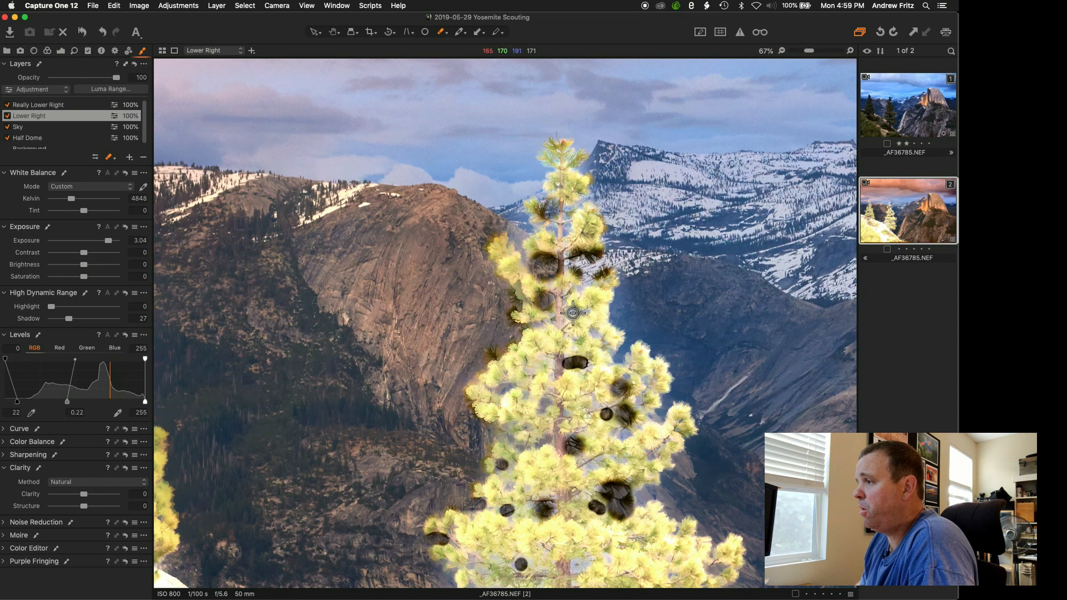
drag(602, 223, 603, 243)
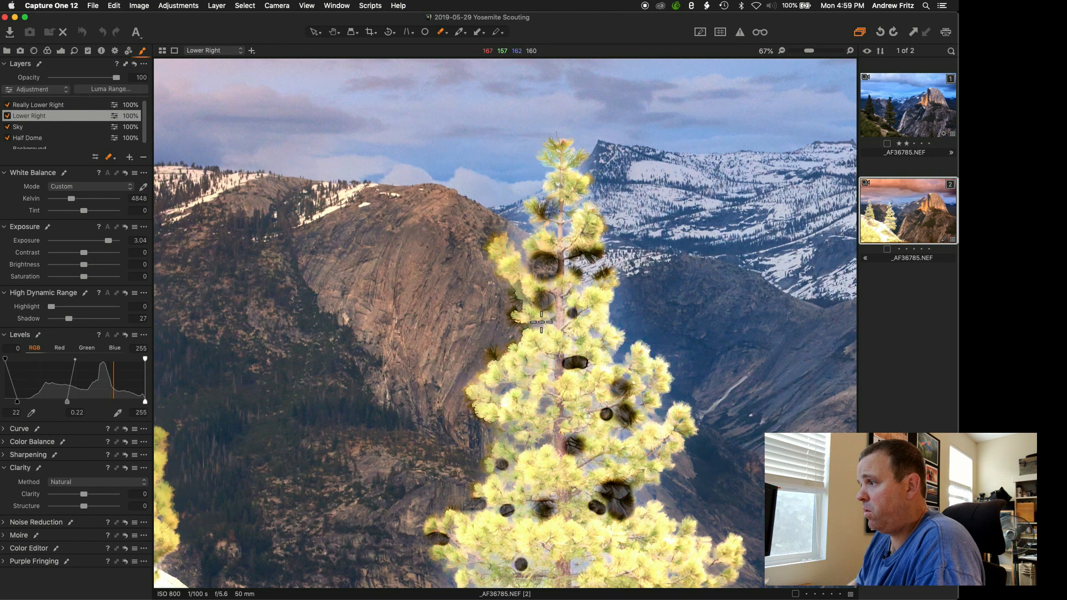
scroll(541, 322, up, 5)
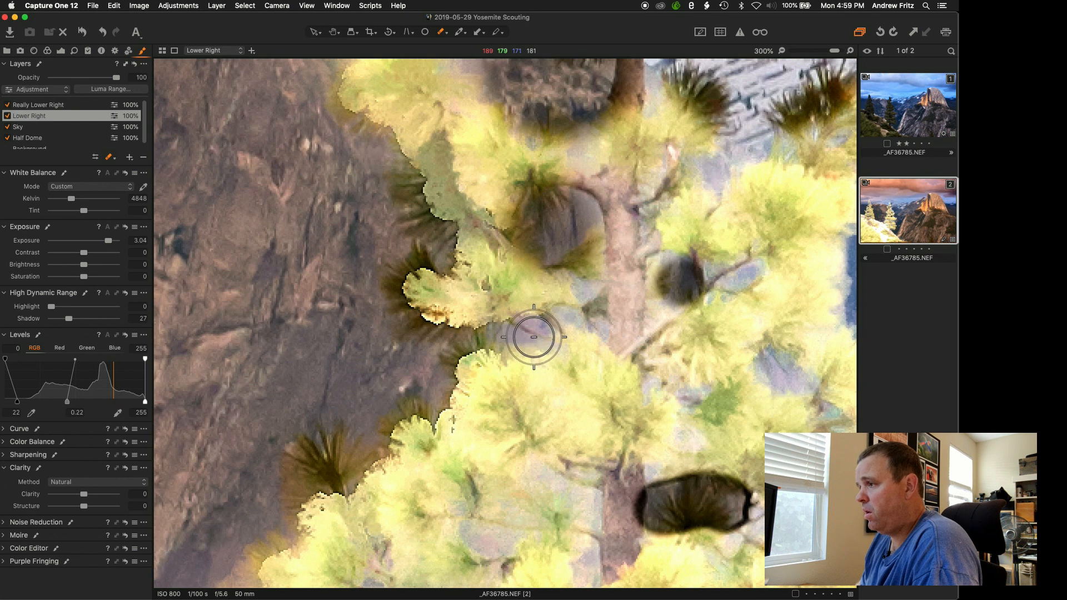
drag(534, 332, 505, 335)
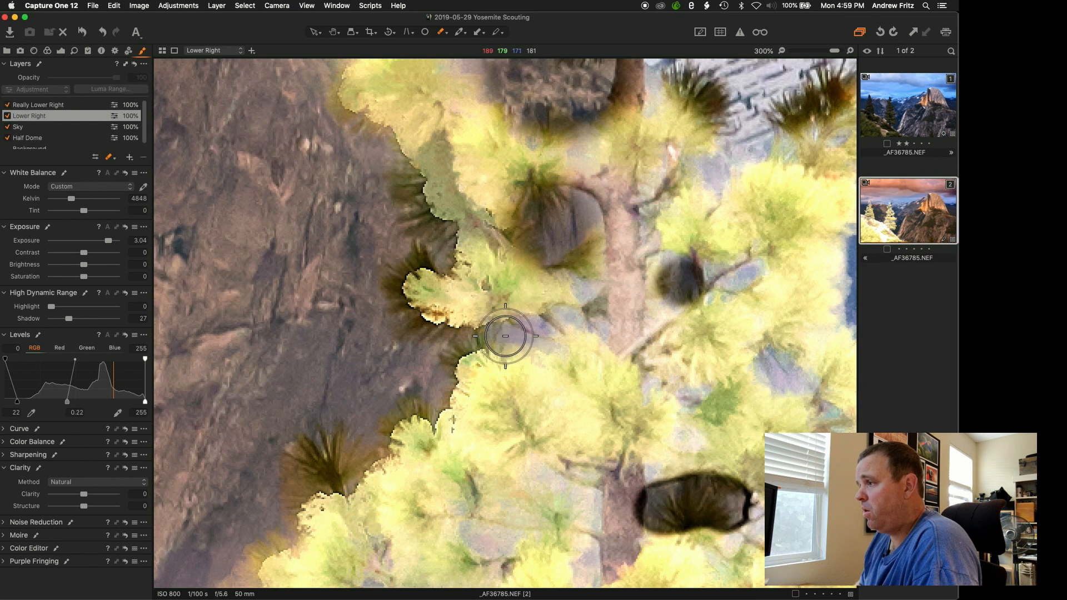
click(556, 485)
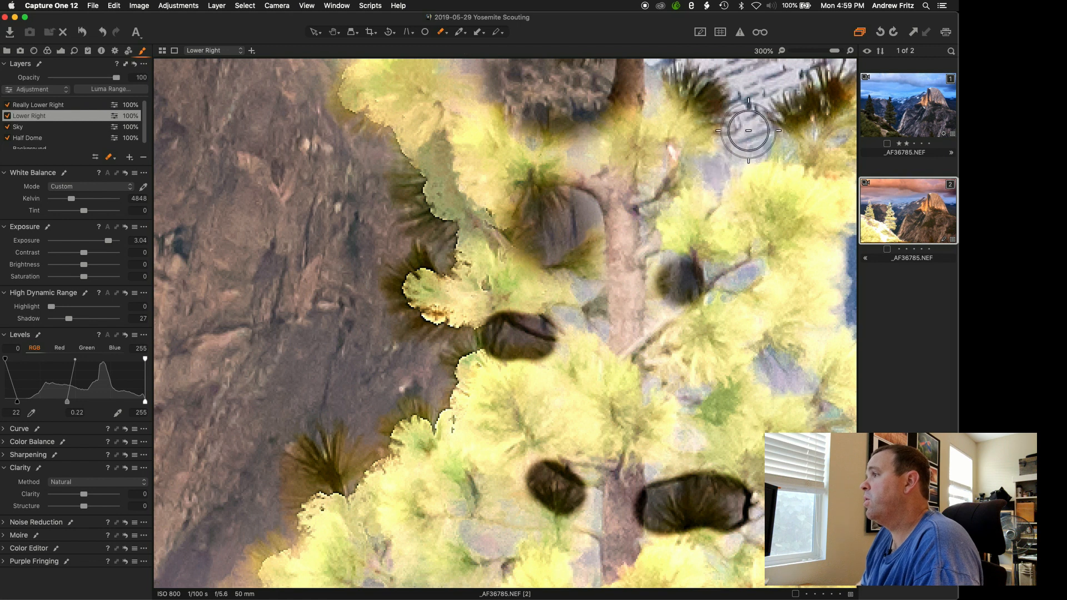
click(717, 170)
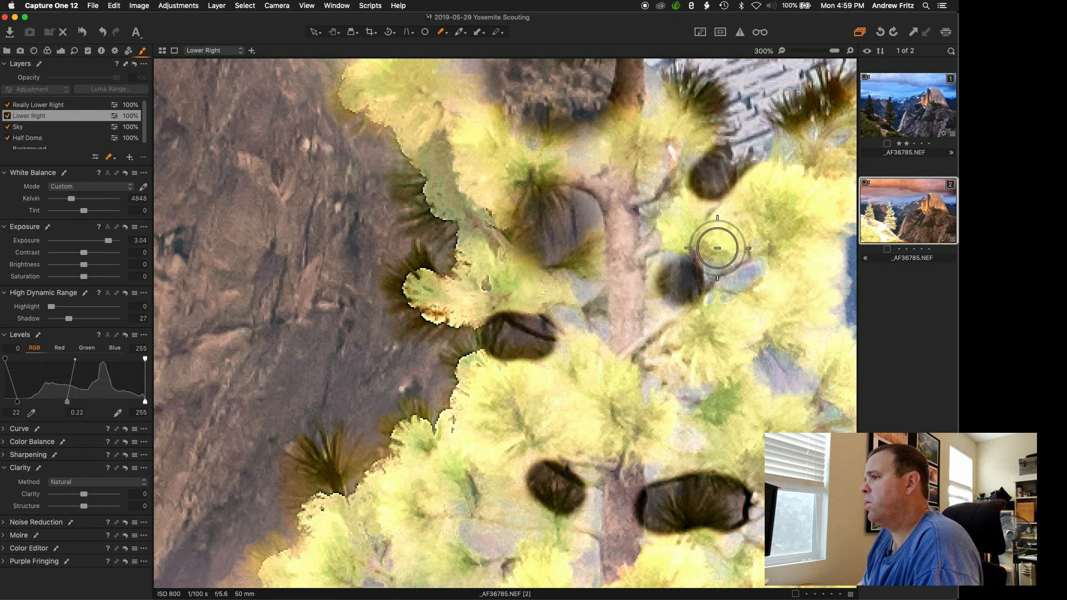
- Erase remaining background gaps from the Lower Right mask around the nearer pine's mid-height branches
scroll(658, 353, down, 5)
scroll(655, 439, up, 3)
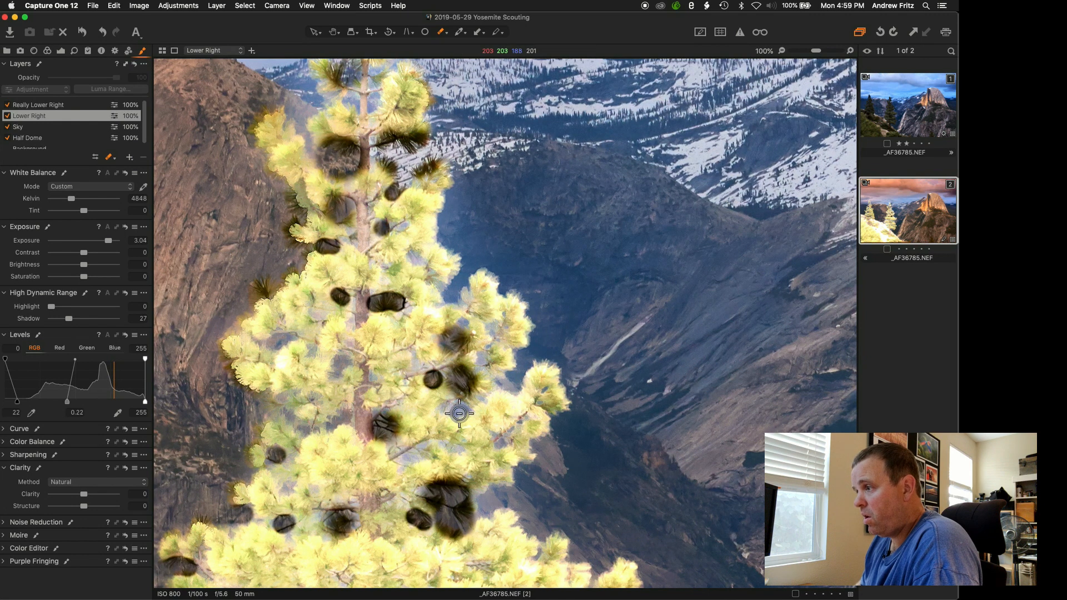
click(482, 359)
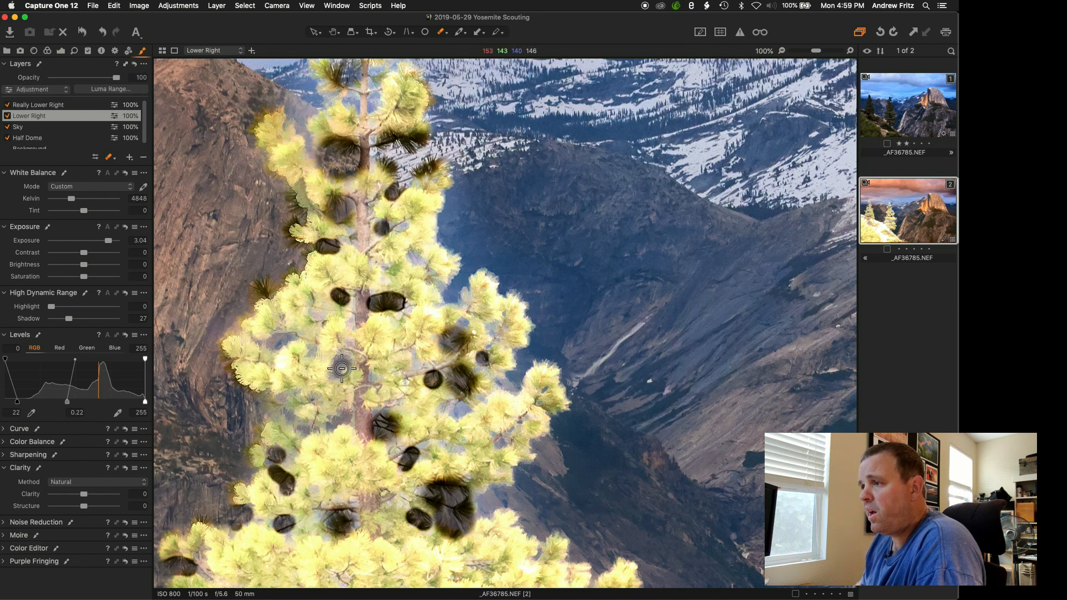
click(341, 364)
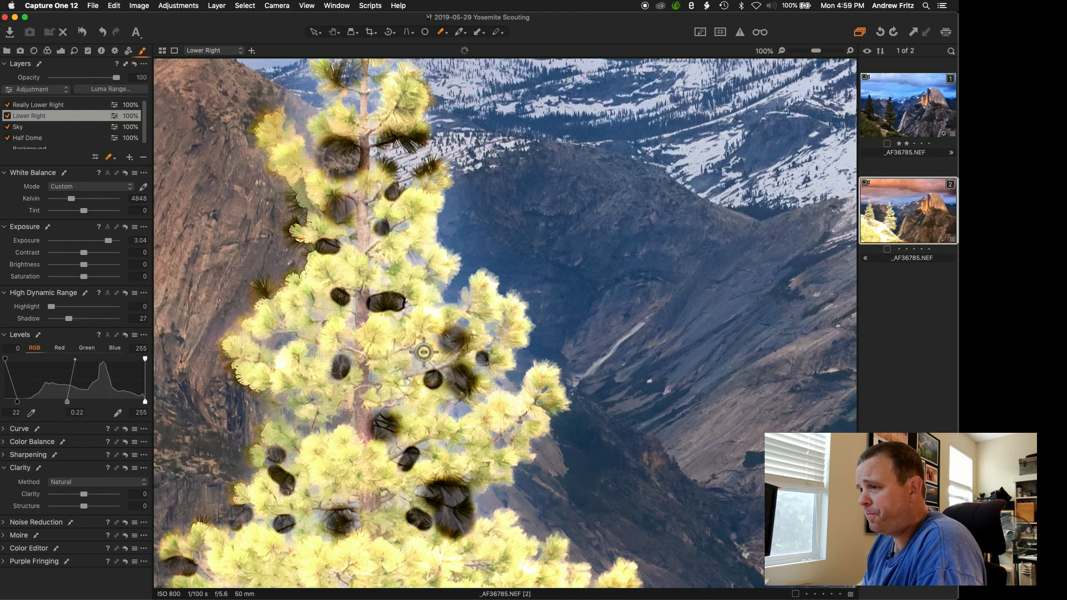
drag(444, 409, 458, 410)
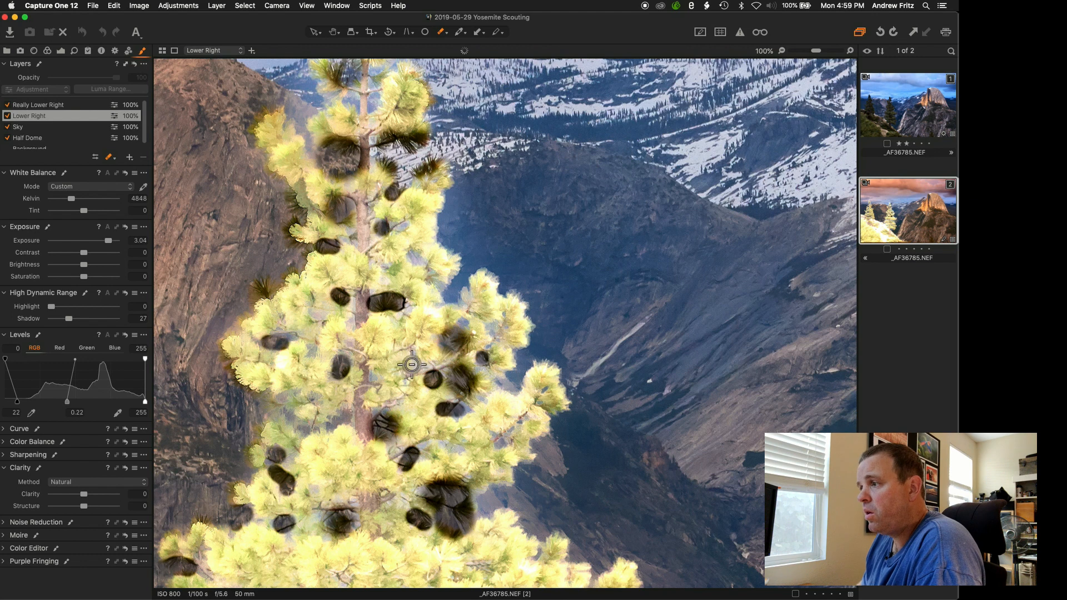
- Erase the Lower Right mask from gaps below the pine's middle branches and from the dark background above the pale rock
scroll(424, 338, down, 2)
scroll(410, 533, up, 5)
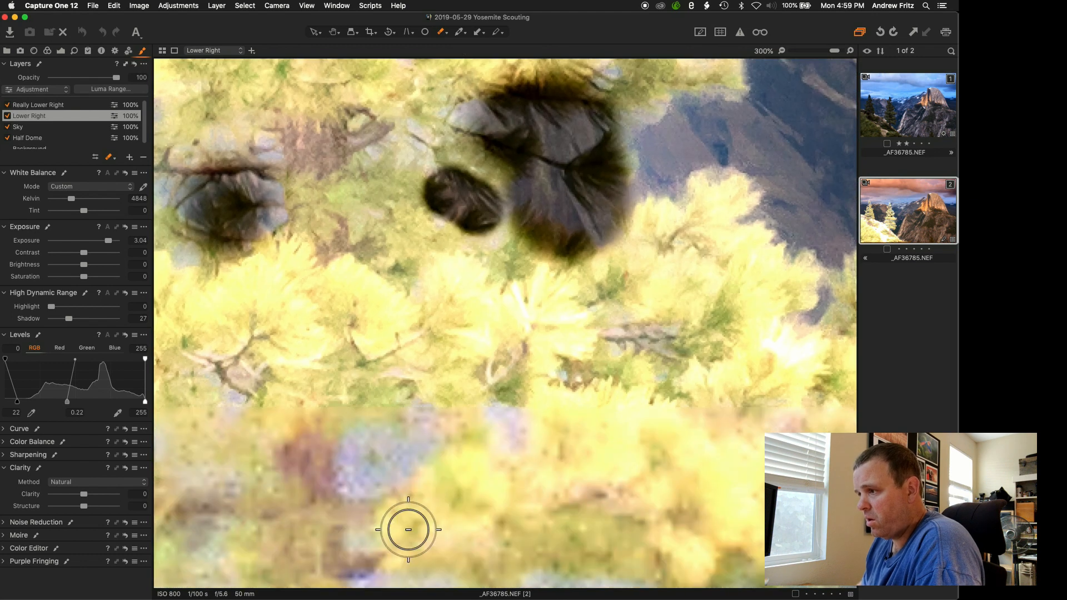
drag(431, 417, 367, 473)
scroll(371, 420, down, 4)
scroll(305, 491, up, 3)
mouse_move(241, 448)
mouse_down()
mouse_move(282, 459)
mouse_move(259, 449)
mouse_up()
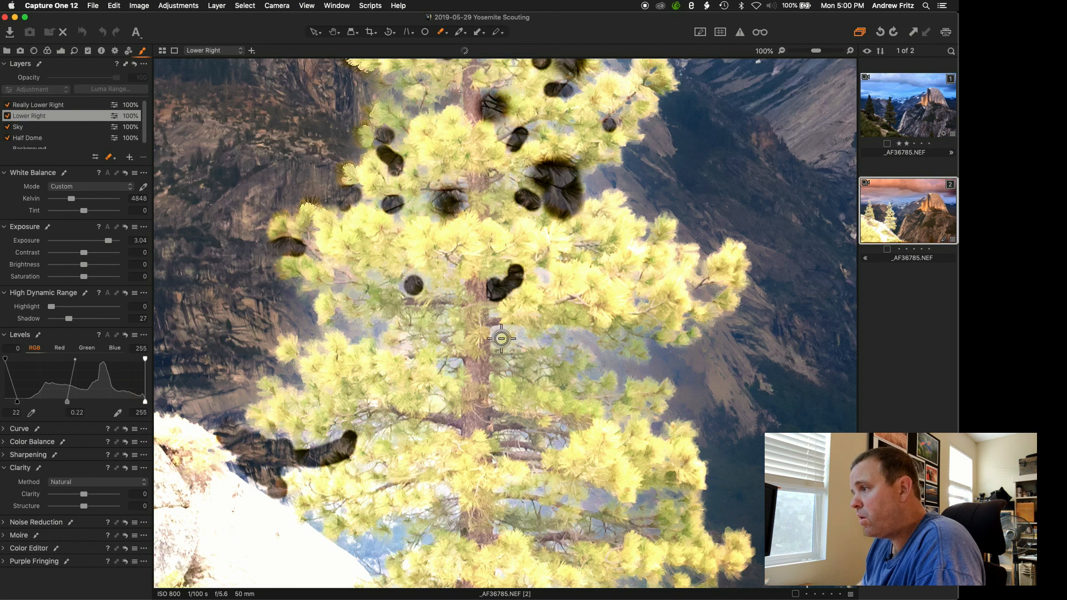
- Erase the Lower Right mask from background gaps on both sides of the nearer pine's trunk, just below the mid-height branches
drag(516, 337, 529, 340)
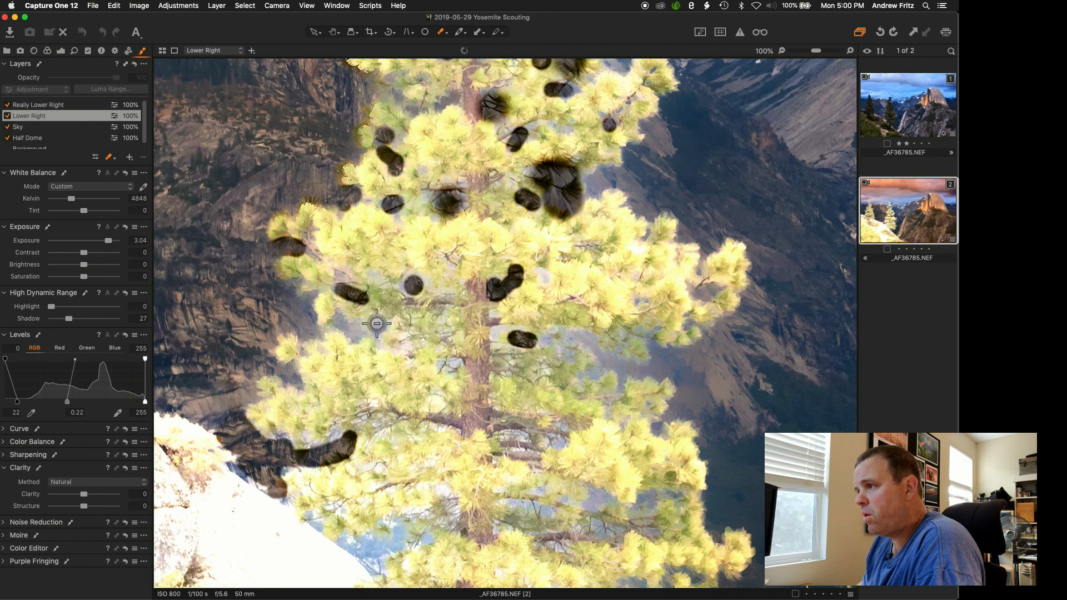
drag(377, 325, 342, 322)
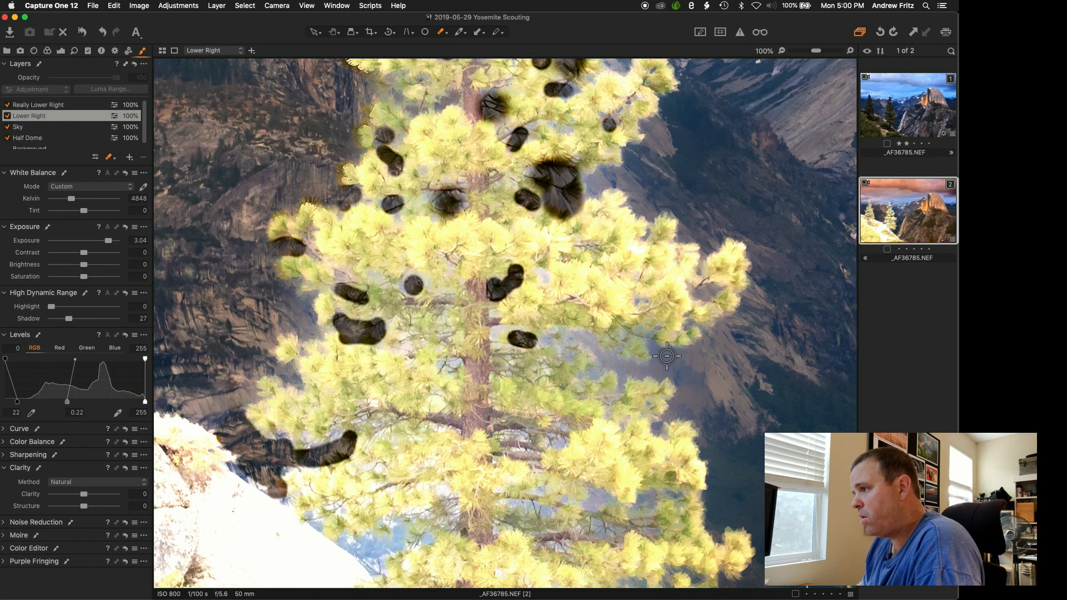
drag(673, 359, 542, 336)
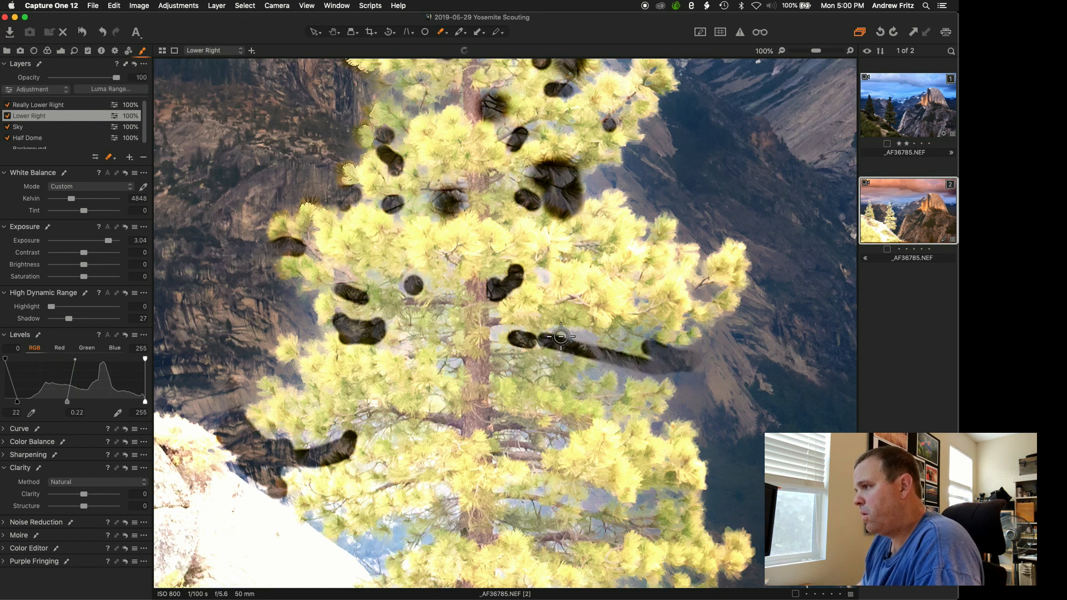
- Erase the Lower Right mask from gaps among the nearer pine's lower branches and from the dark background beneath its lowest boughs
click(593, 502)
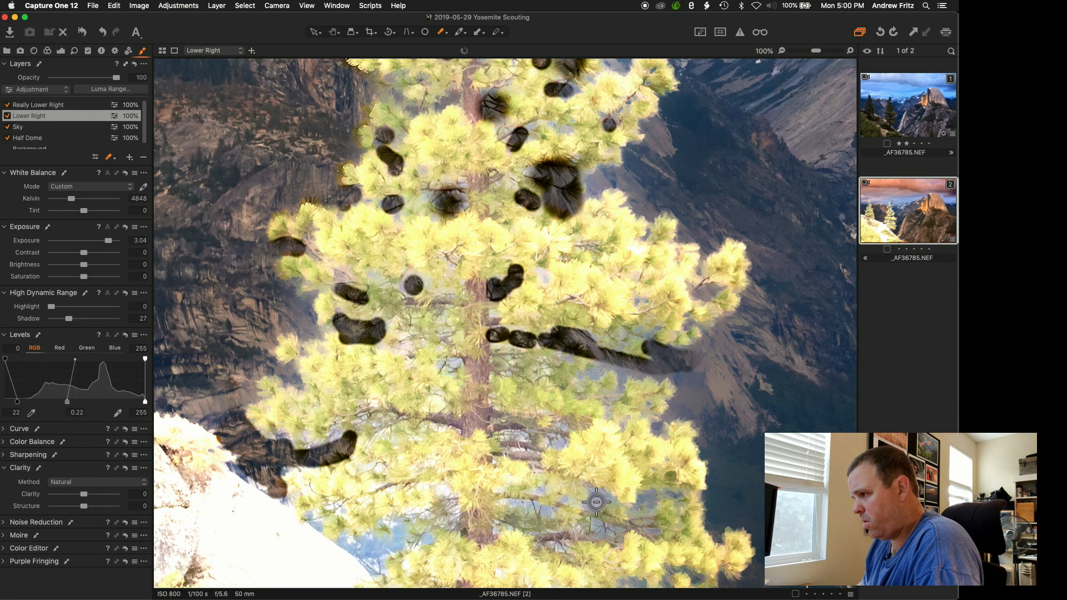
click(647, 499)
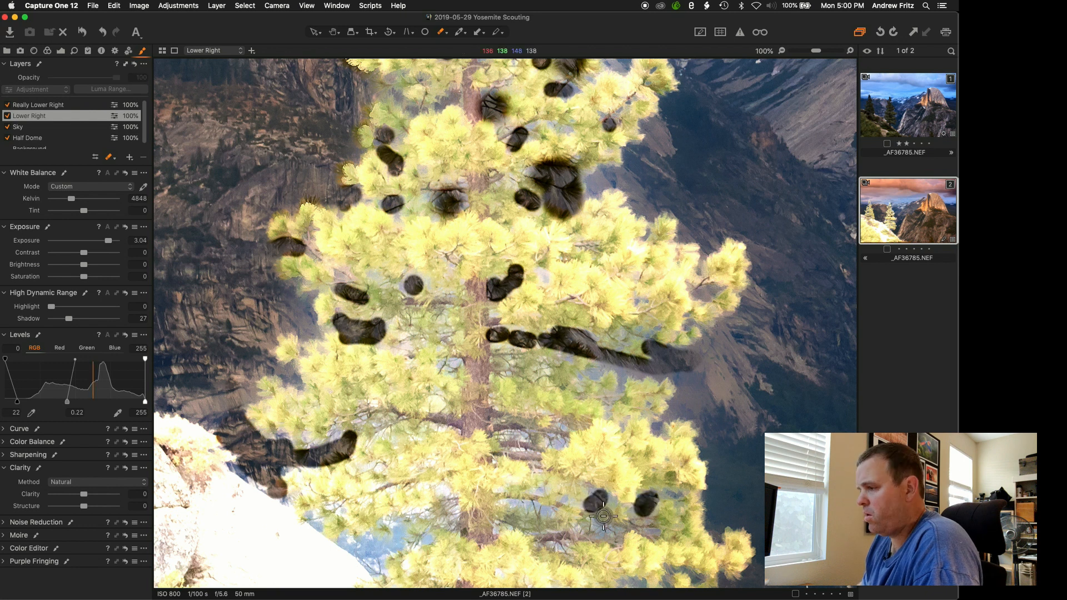
mouse_move(372, 554)
mouse_down()
mouse_move(398, 535)
mouse_move(362, 538)
mouse_up()
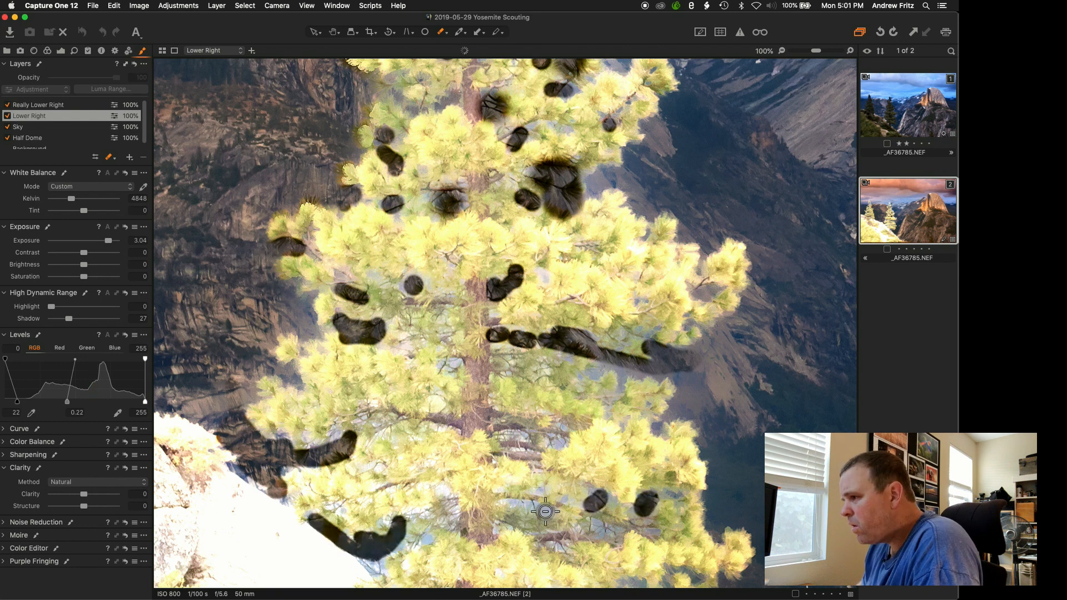
click(557, 442)
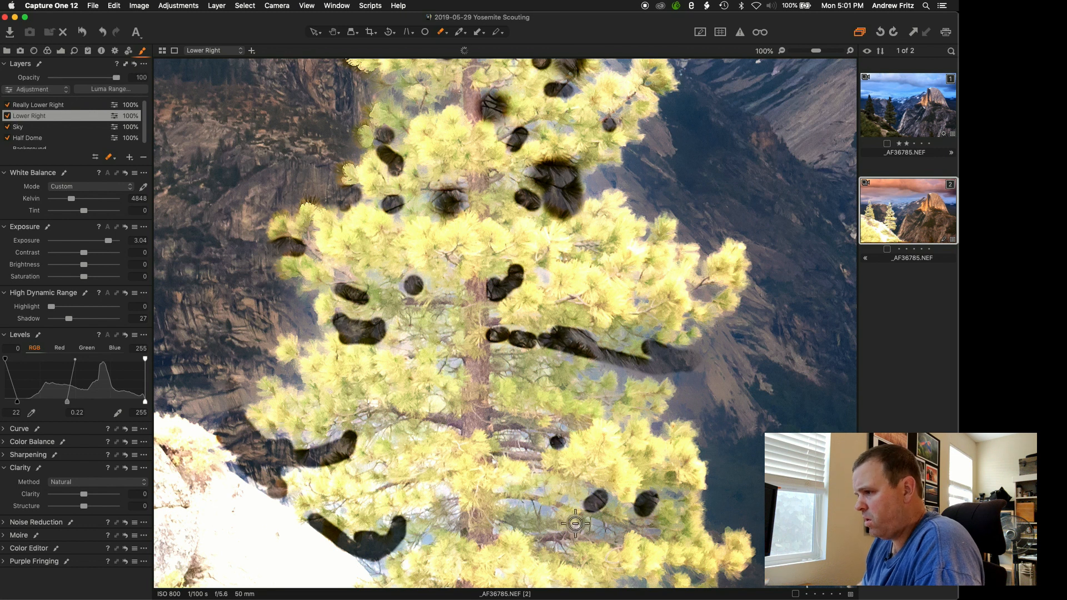
click(437, 403)
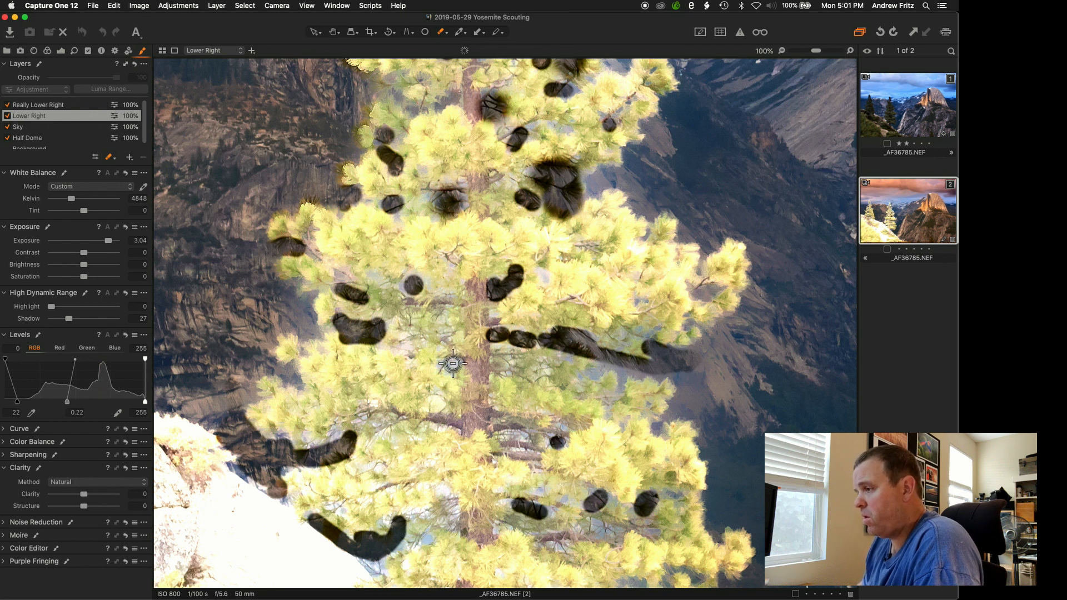
click(450, 364)
scroll(553, 324, down, 3)
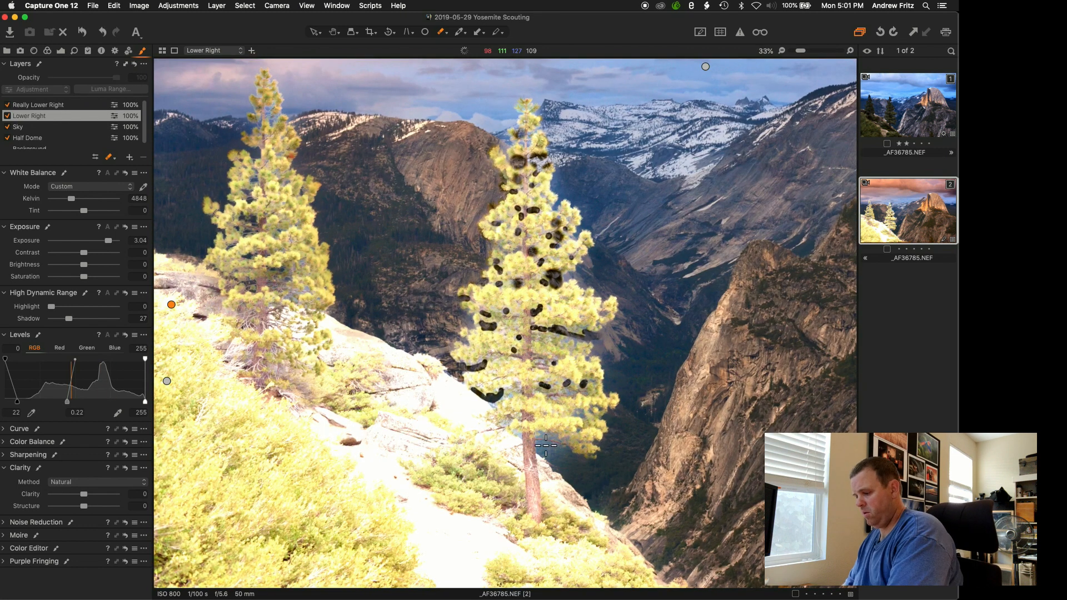
drag(555, 457, 562, 457)
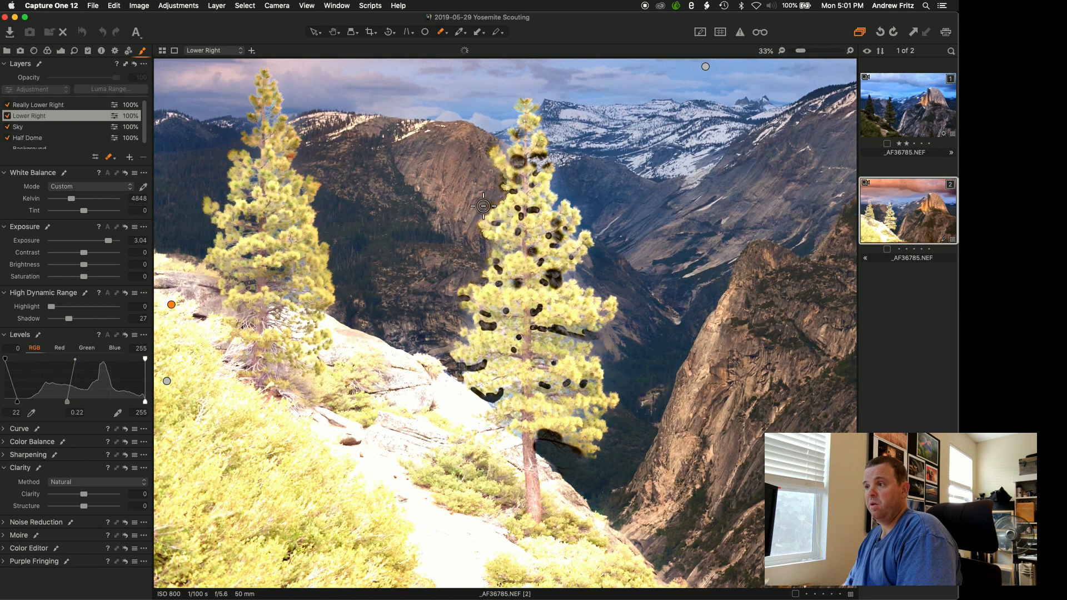
- Refine the Lower Right mask with a radius of 63, using the mask display to judge the edges
right_click(17, 115)
click(47, 172)
mouse_move(546, 98)
mouse_down()
mouse_move(706, 116)
mouse_move(764, 138)
mouse_move(777, 155)
mouse_up()
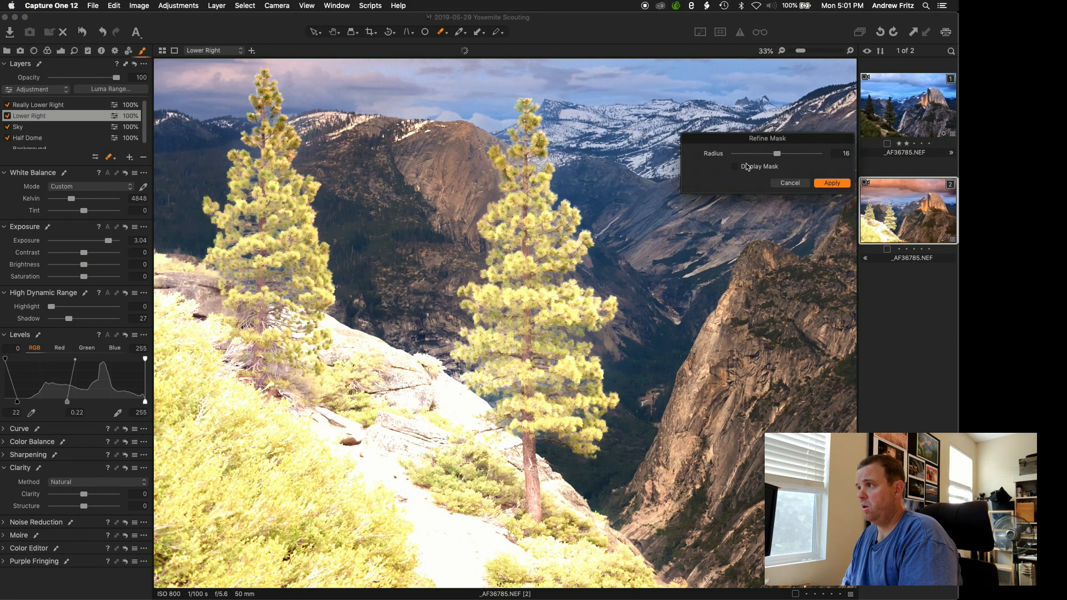
click(741, 168)
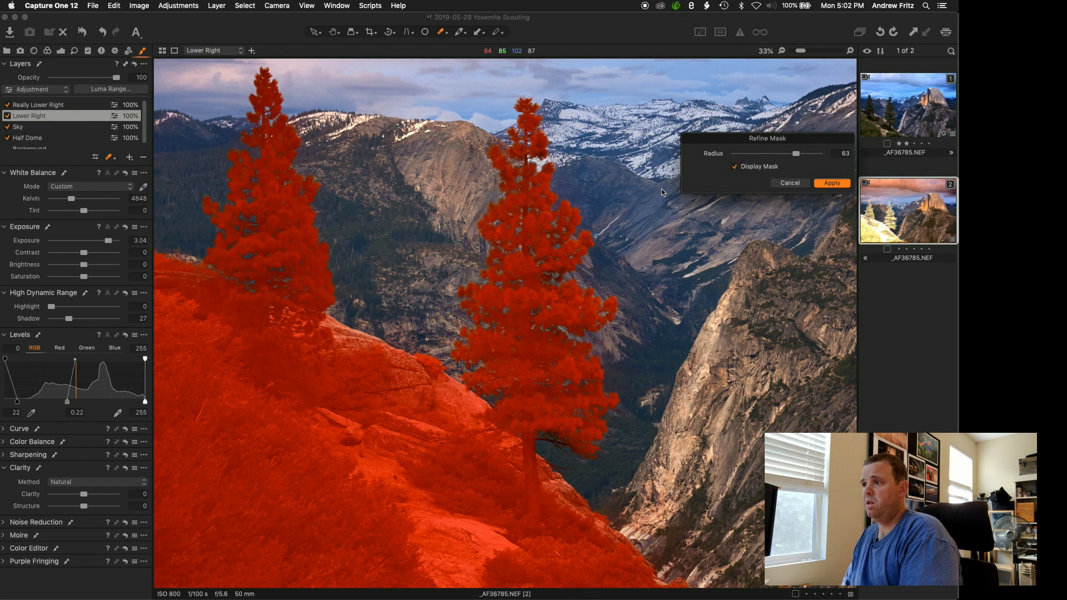
key(Return)
scroll(465, 219, down, 3)
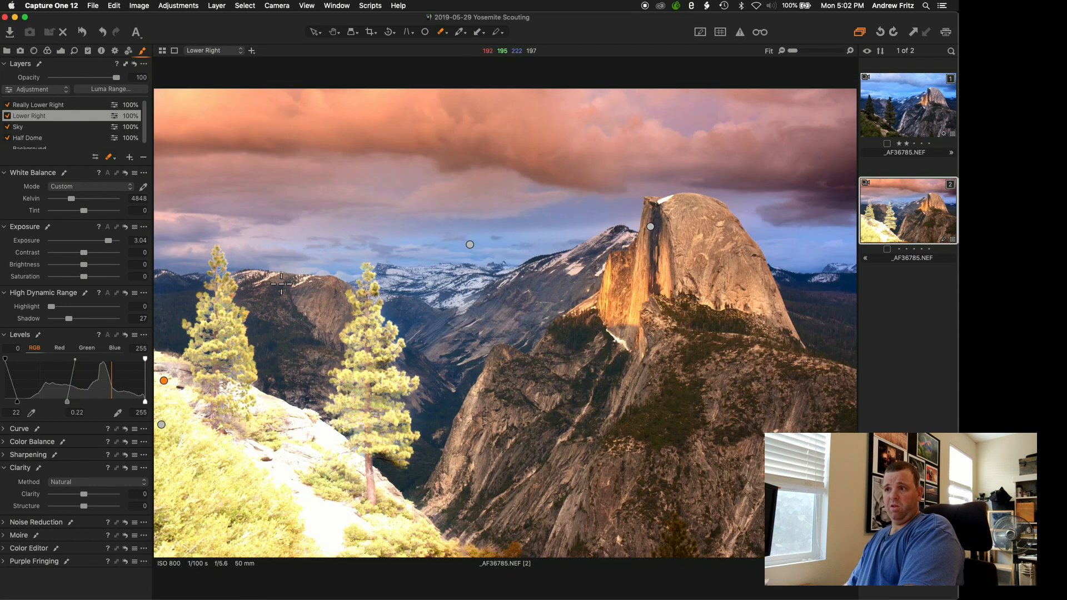
- Set the Lower Right layer's exposure to 0.81 and its shadow recovery to 71
click(88, 240)
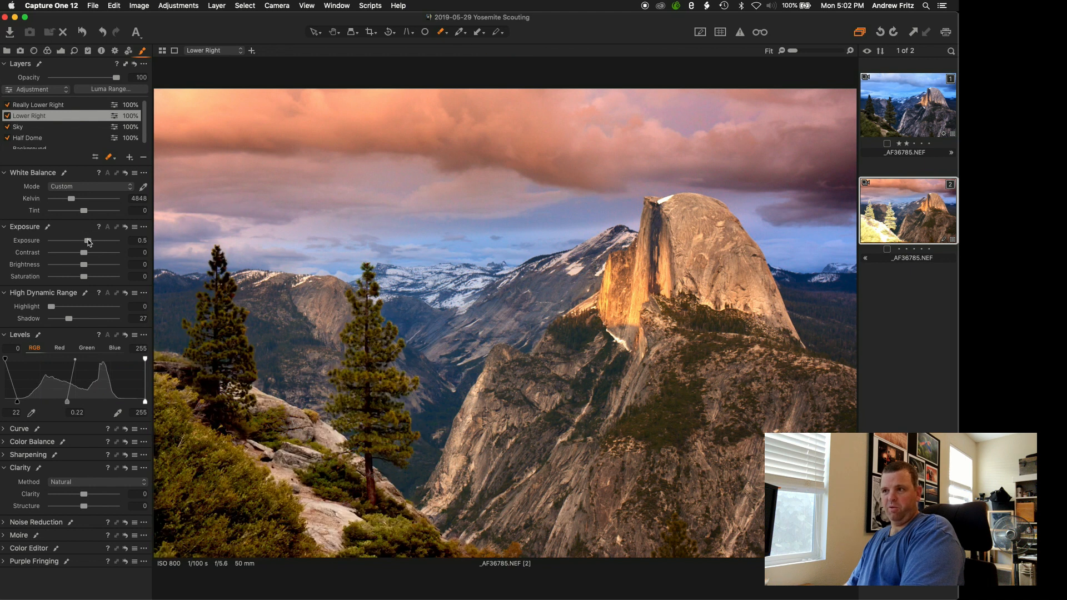
drag(88, 240, 90, 240)
drag(68, 318, 100, 324)
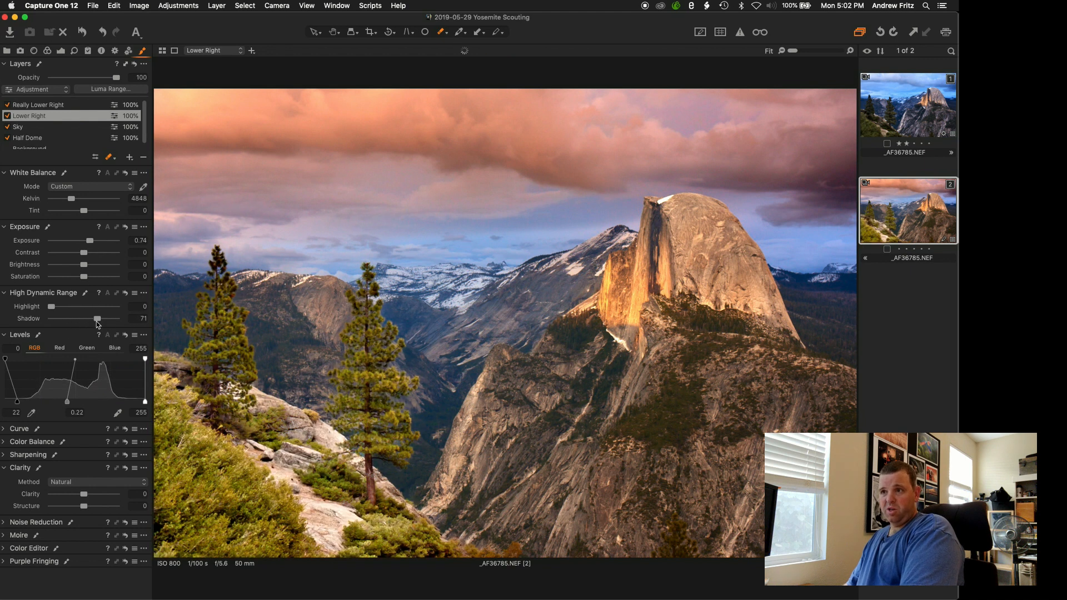
drag(92, 240, 93, 240)
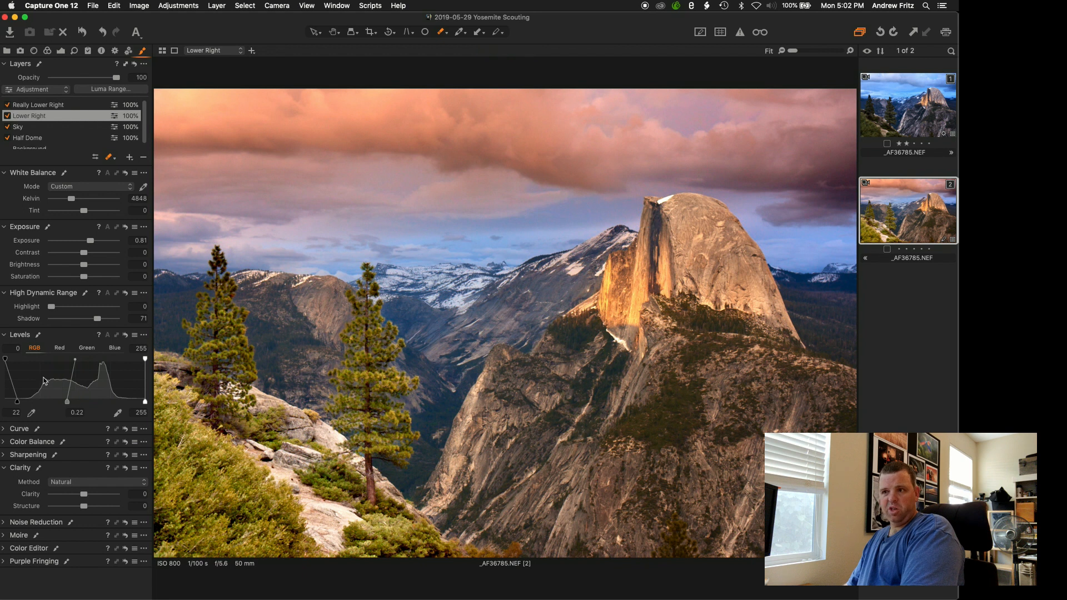
- Shape the Lower Right layer's RGB curve with a slightly lowered midtone point and a second point in the shadows
click(3, 429)
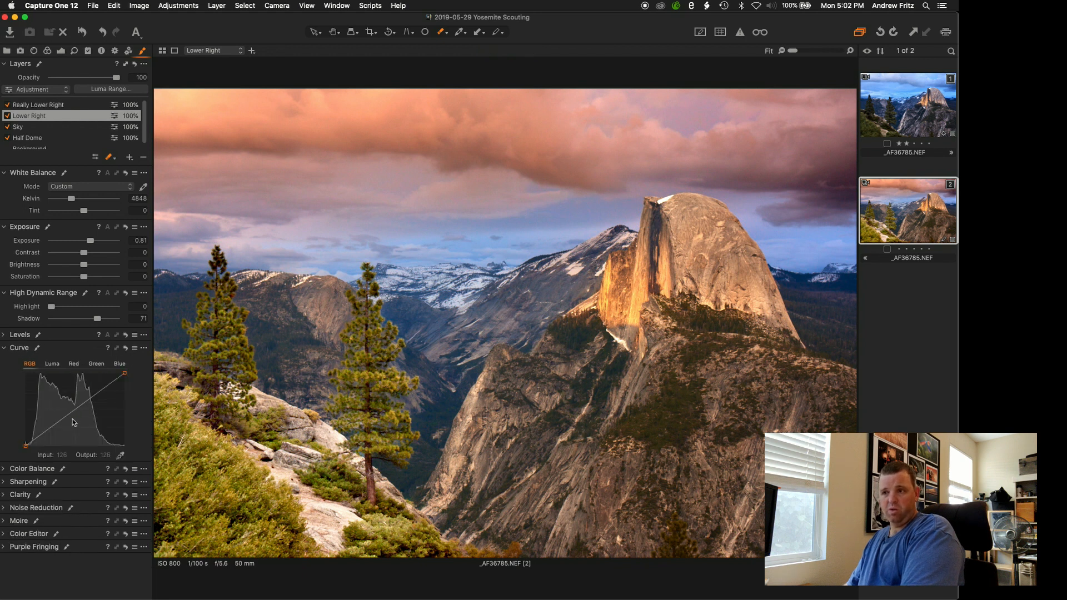
click(73, 415)
drag(48, 431, 70, 415)
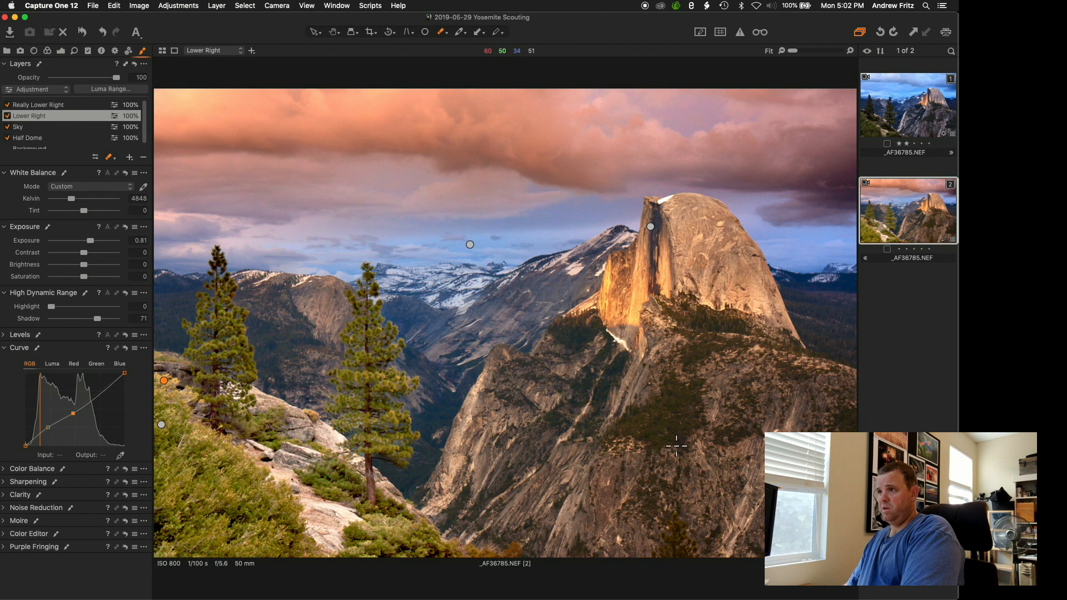
- Raise the Background layer's exposure to 1
scroll(36, 128, down, 1)
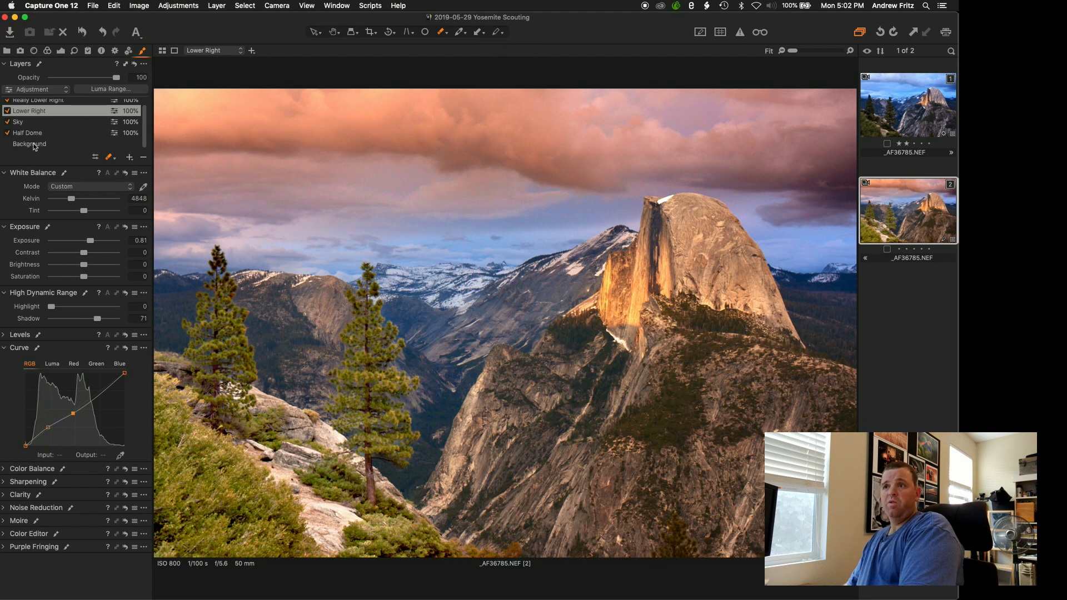
click(34, 146)
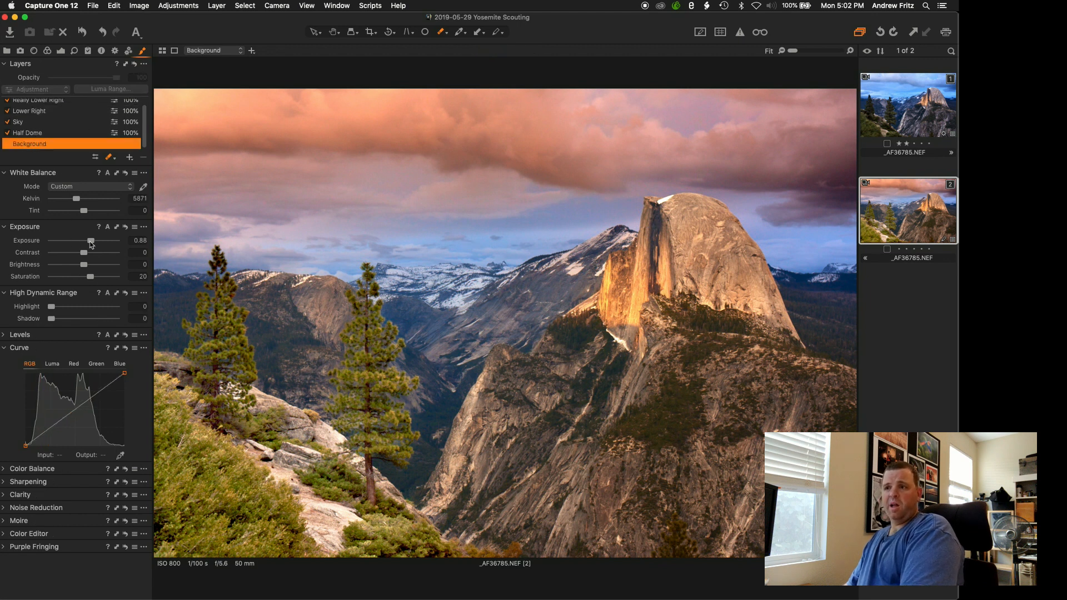
drag(91, 242, 92, 244)
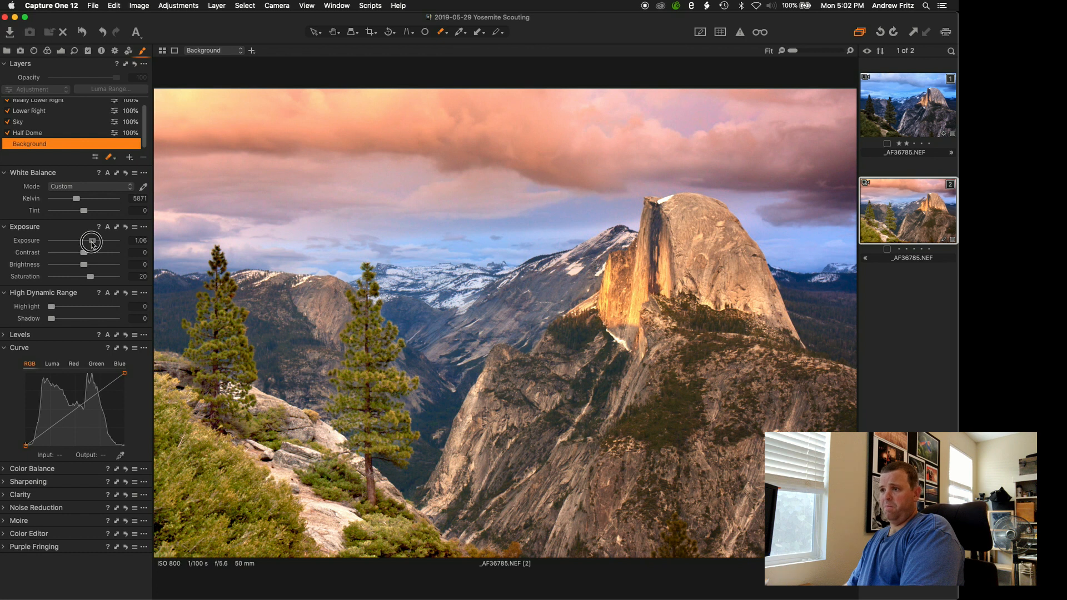
drag(91, 244, 91, 243)
- Examine the Lower Right layer's mask around the tops of both pines with the overlay shown and hidden
scroll(222, 269, up, 3)
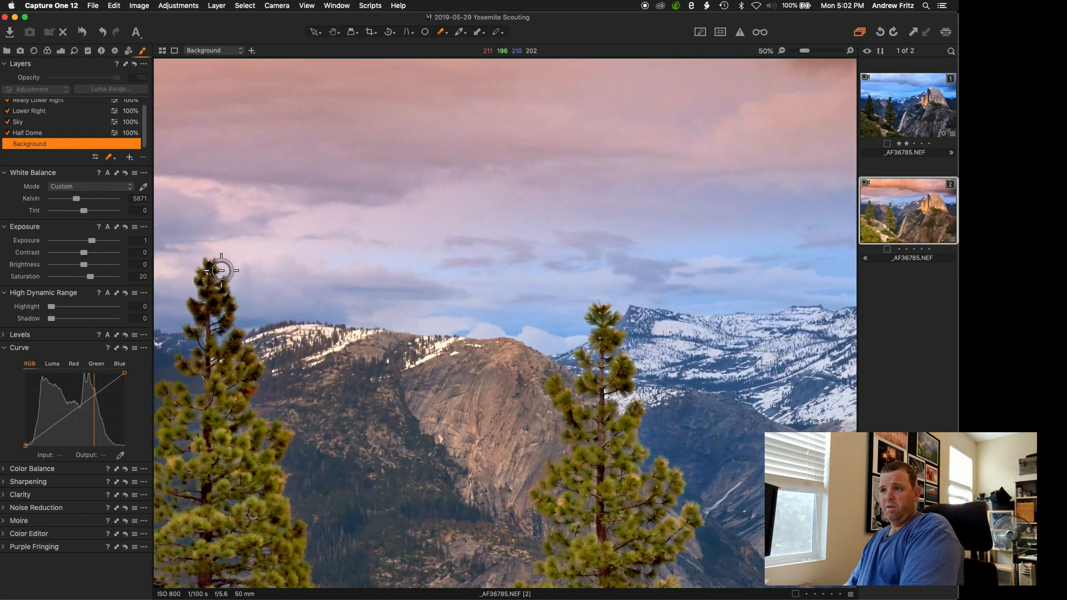
scroll(39, 127, up, 1)
click(32, 116)
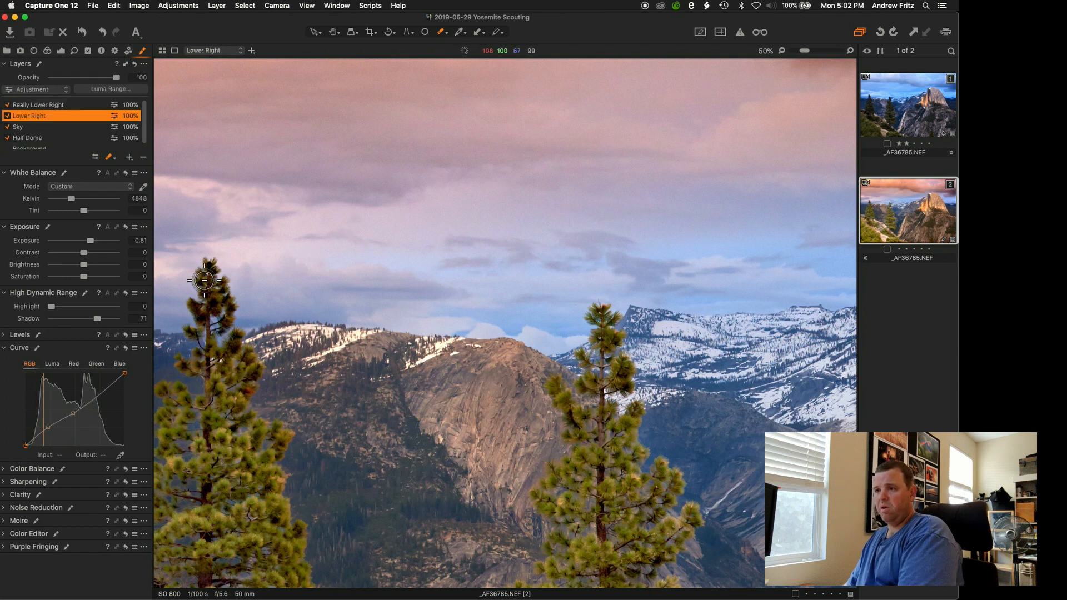
key(m)
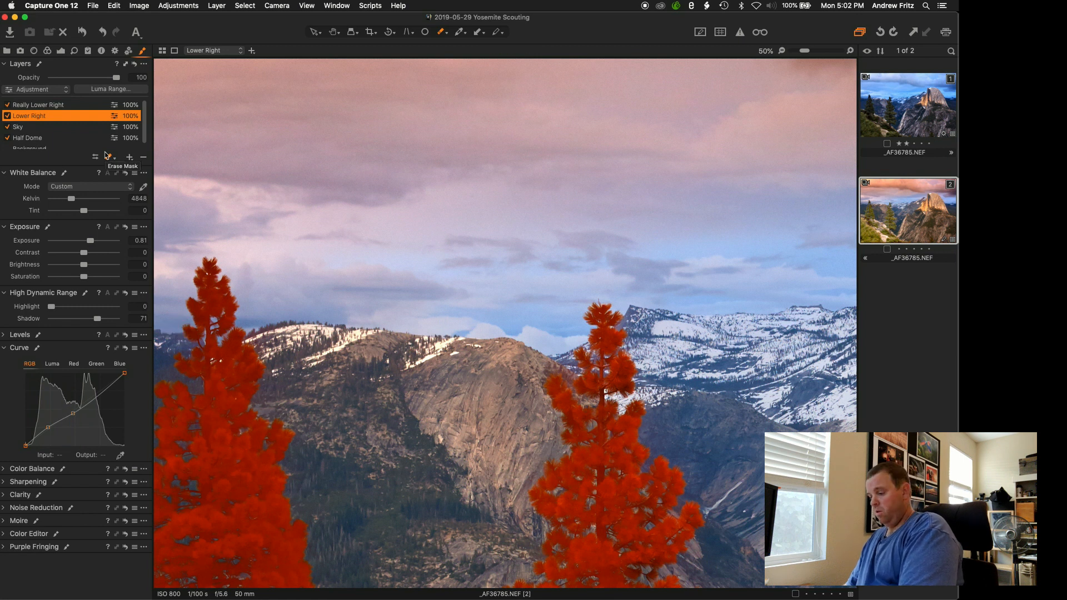
key(m)
key(super+0)
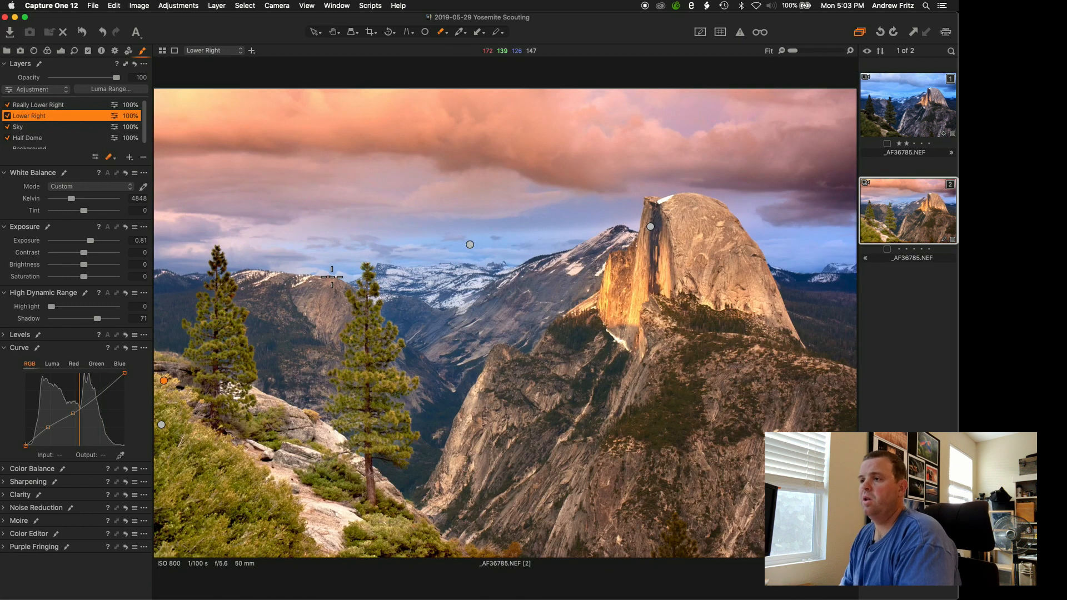
- Display the Lower Right mask and limit its Luma Range to an upper value of 197
key(m)
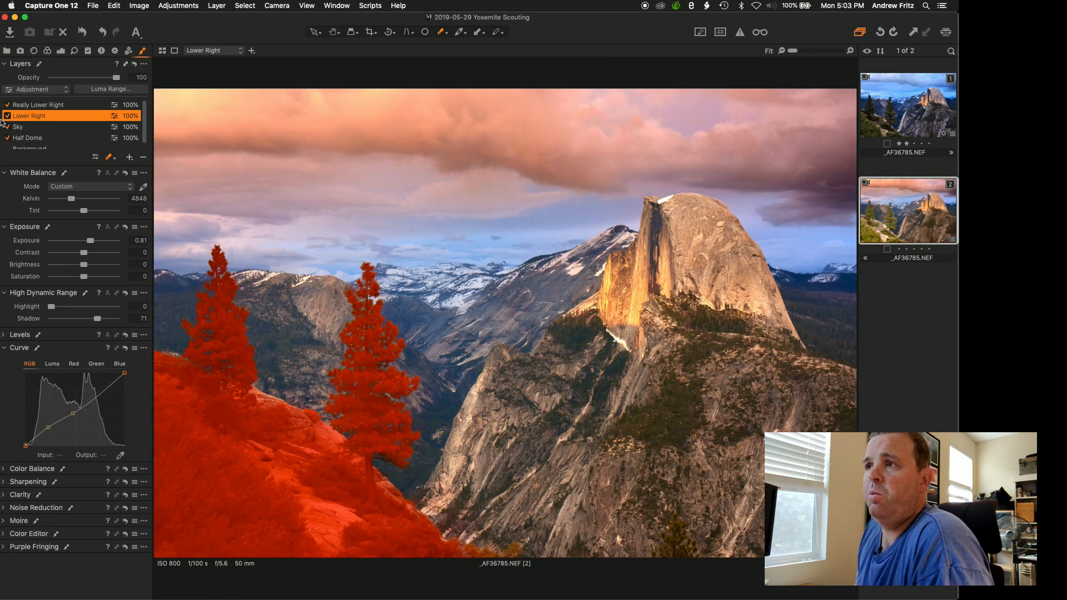
click(119, 89)
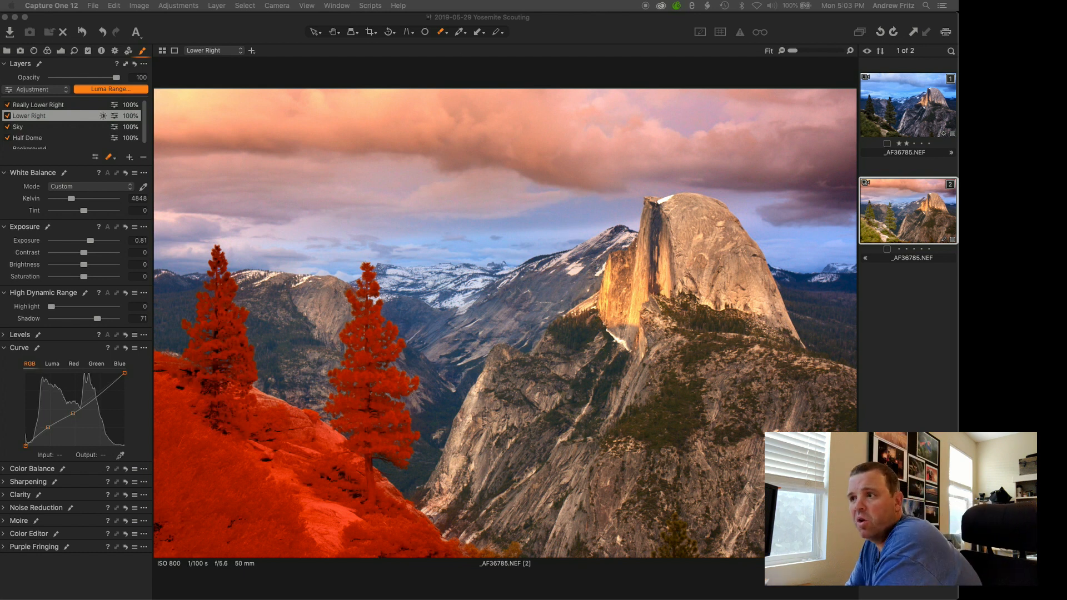
click(110, 88)
drag(322, 147, 582, 240)
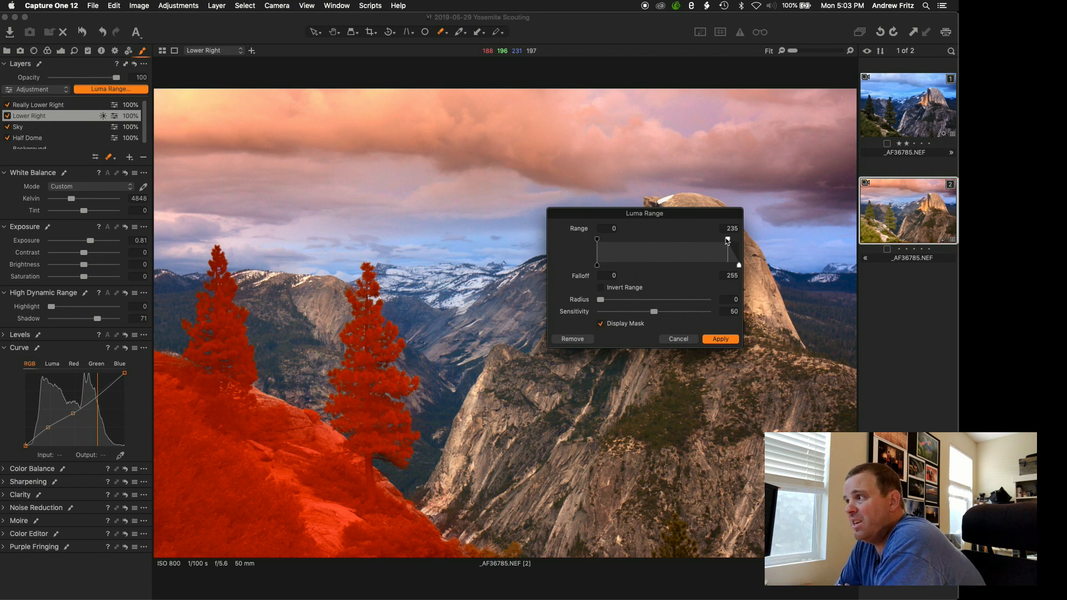
drag(729, 241, 716, 243)
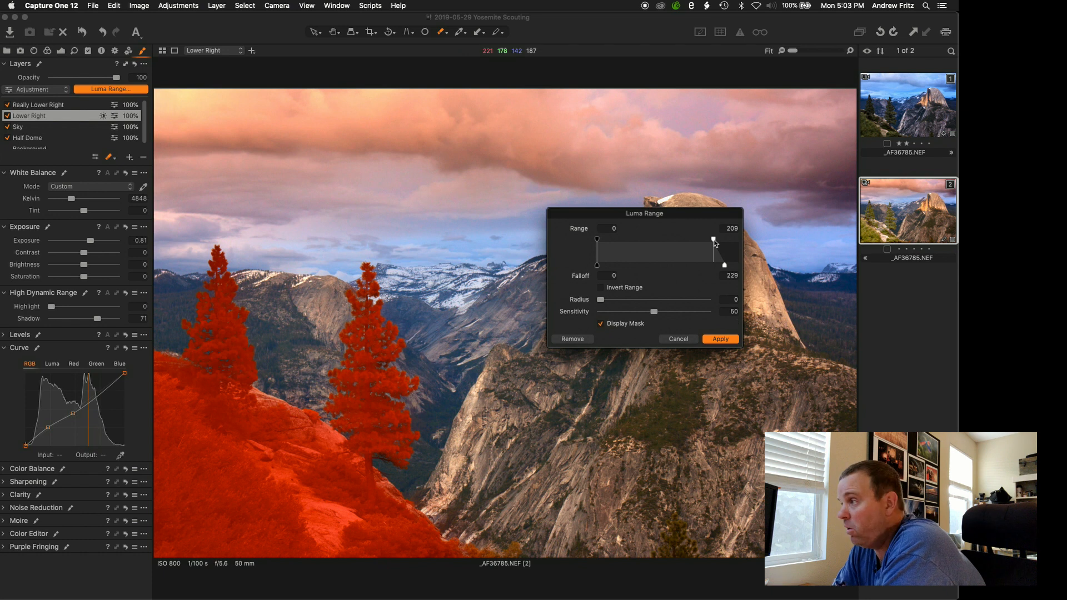
mouse_move(715, 242)
mouse_down()
mouse_move(609, 247)
mouse_move(699, 244)
mouse_up()
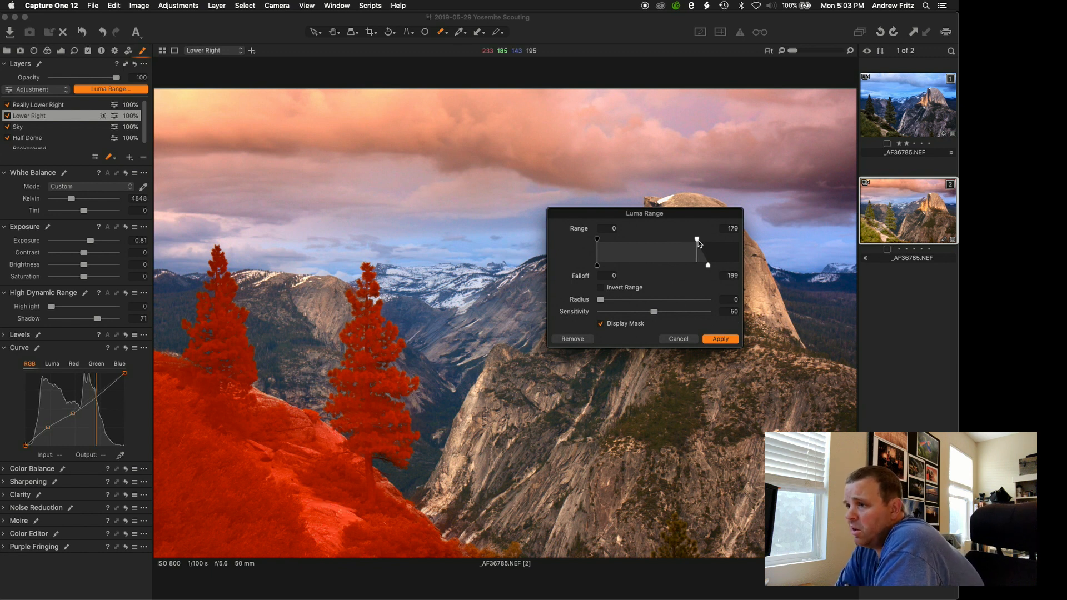
drag(698, 241, 708, 241)
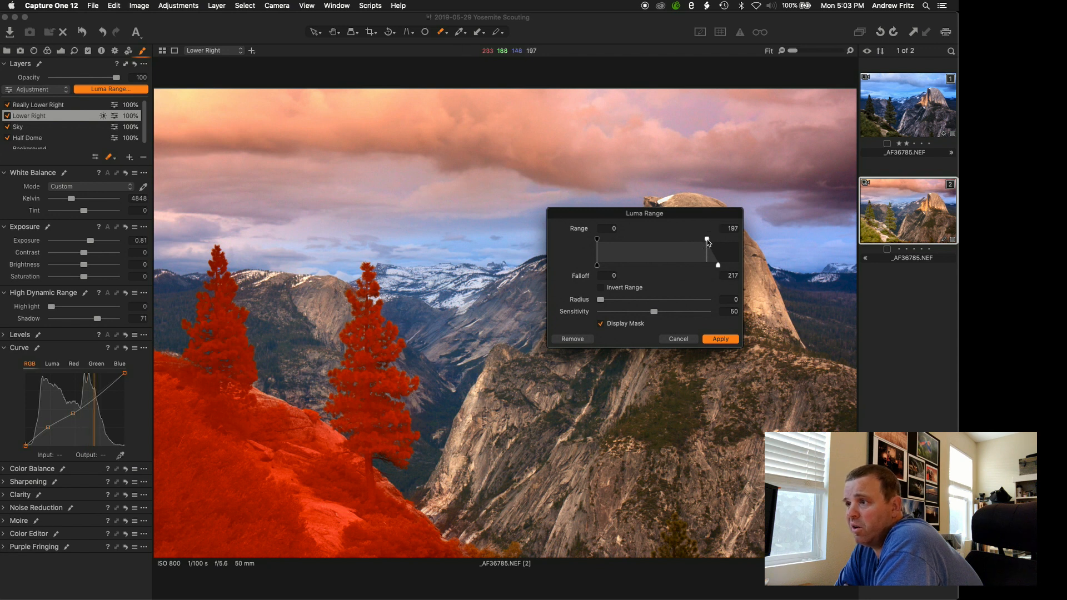
- Widen the Luma Range's upper falloff toward the highlights, apply it to the Lower Right mask, and hide the mask overlay
click(722, 340)
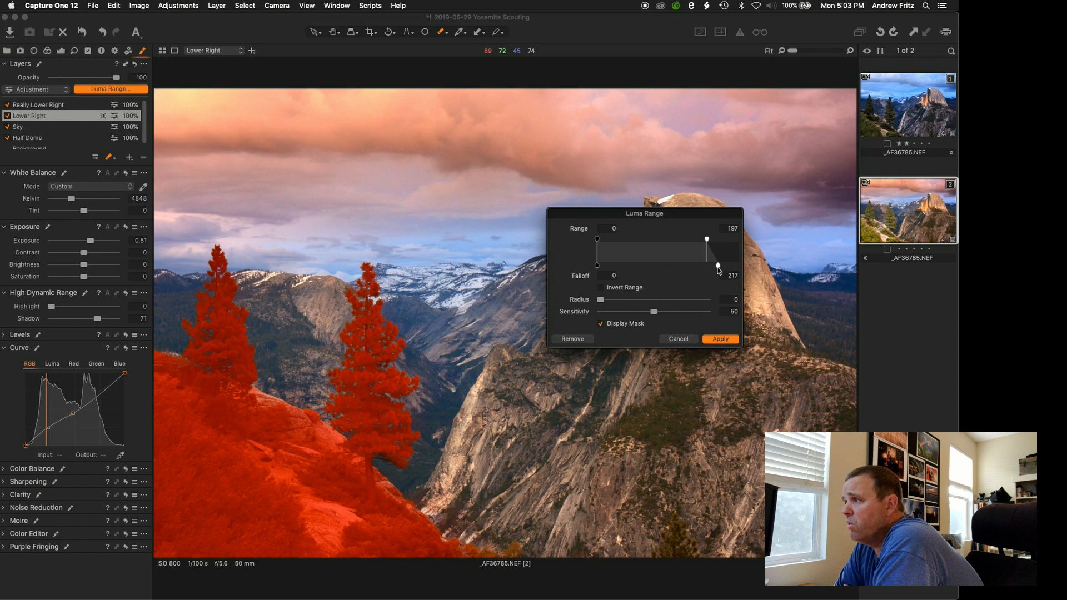
drag(717, 267, 736, 267)
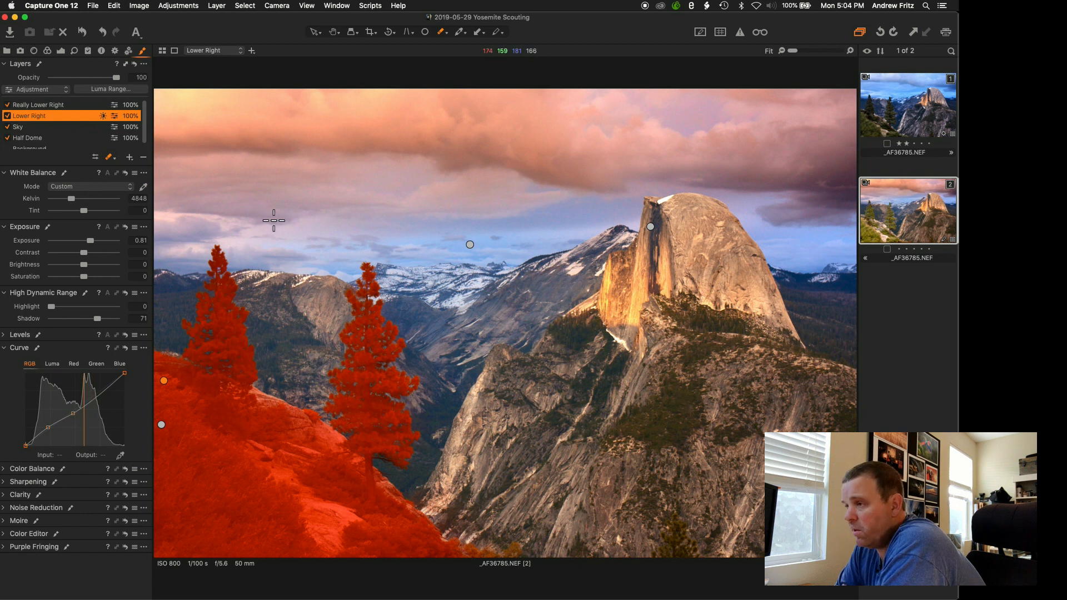
key(m)
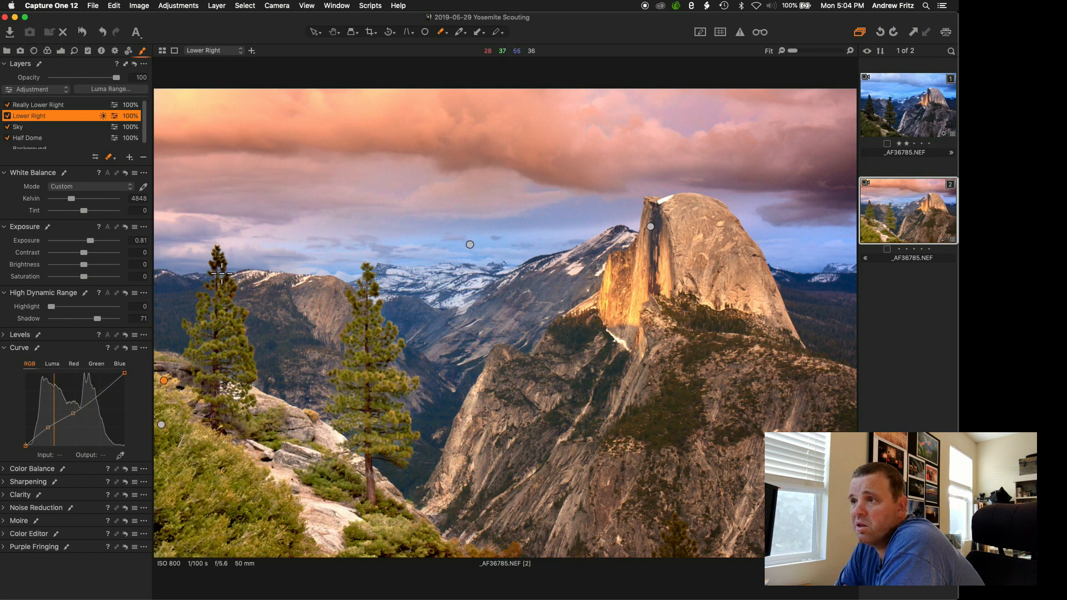
scroll(218, 250, up, 3)
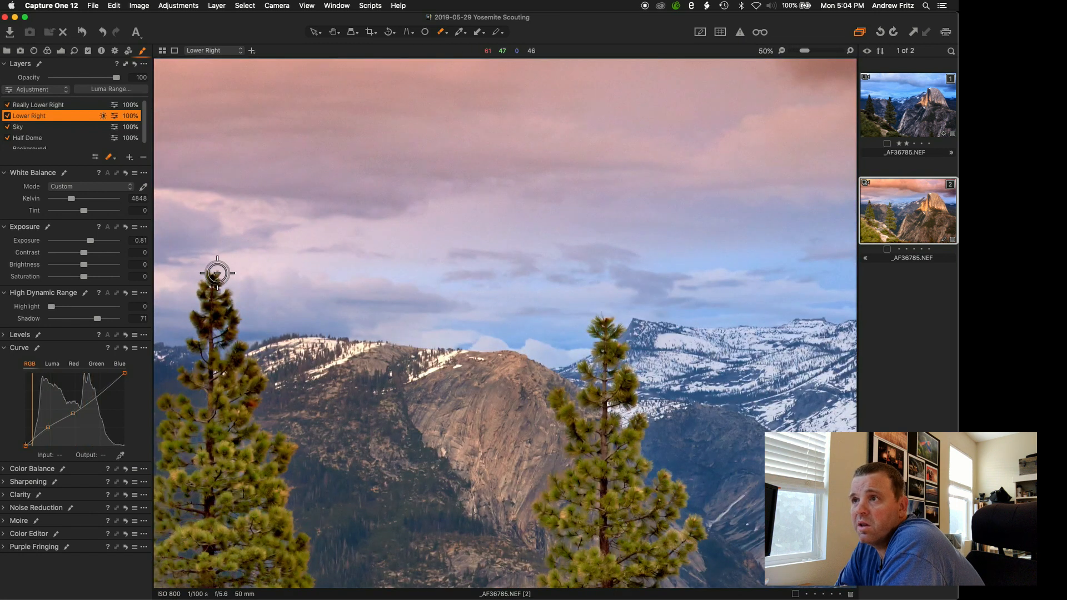
- Set the Lower Right layer's exposure to 0.62 and its shadow recovery to 100
scroll(349, 357, down, 3)
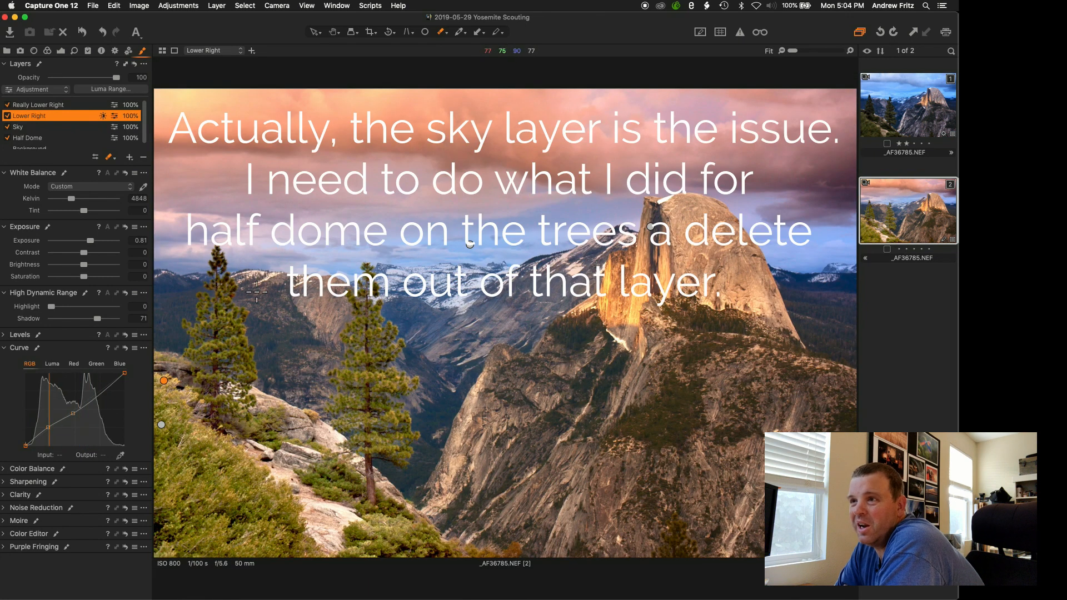
mouse_move(88, 242)
mouse_down()
mouse_move(92, 268)
mouse_move(90, 243)
mouse_up()
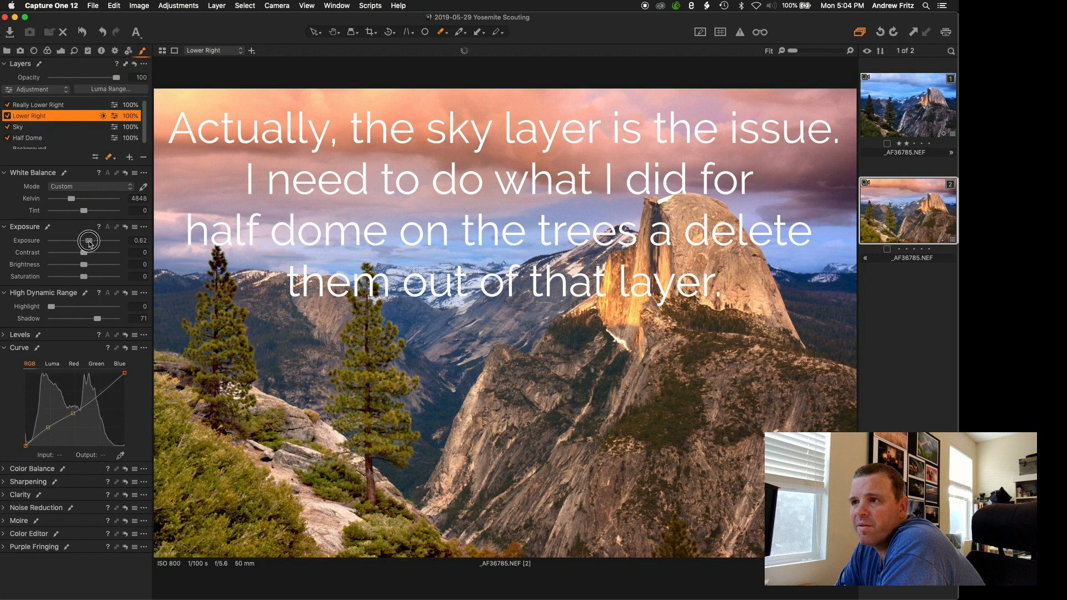
drag(102, 319, 118, 319)
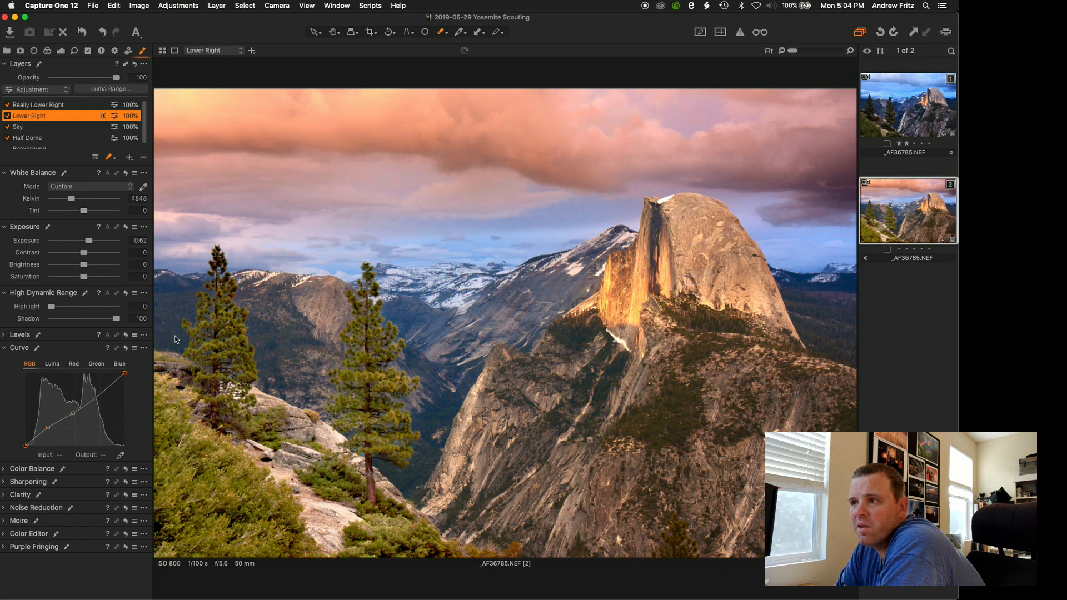
- Reset the Lower Right layer's curve and set its RGB levels to a shadow point of 22 and a midtone of 0.07
click(125, 348)
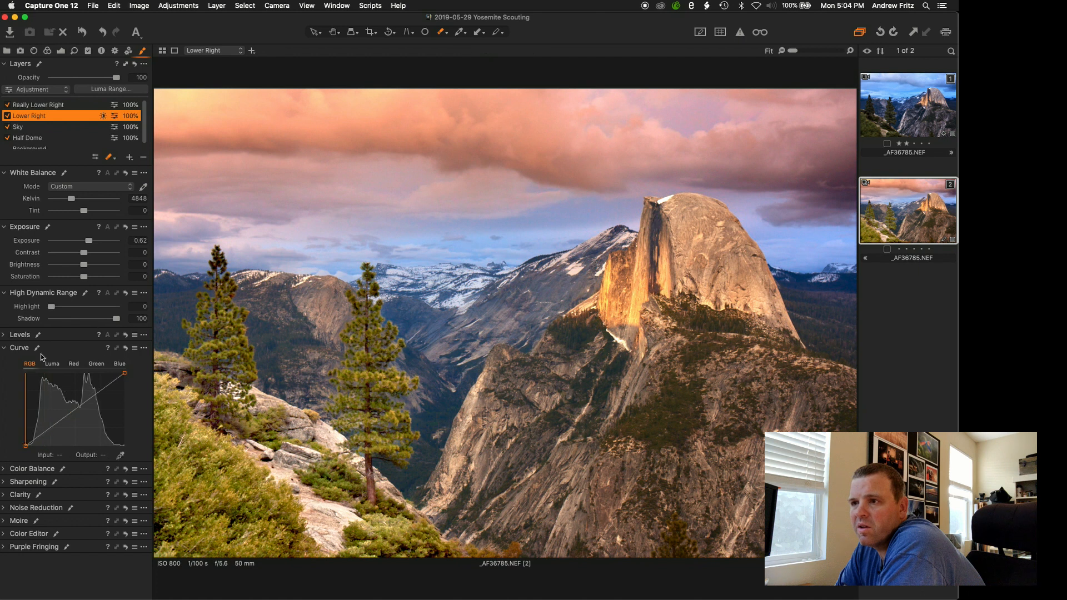
click(3, 334)
drag(67, 320, 76, 319)
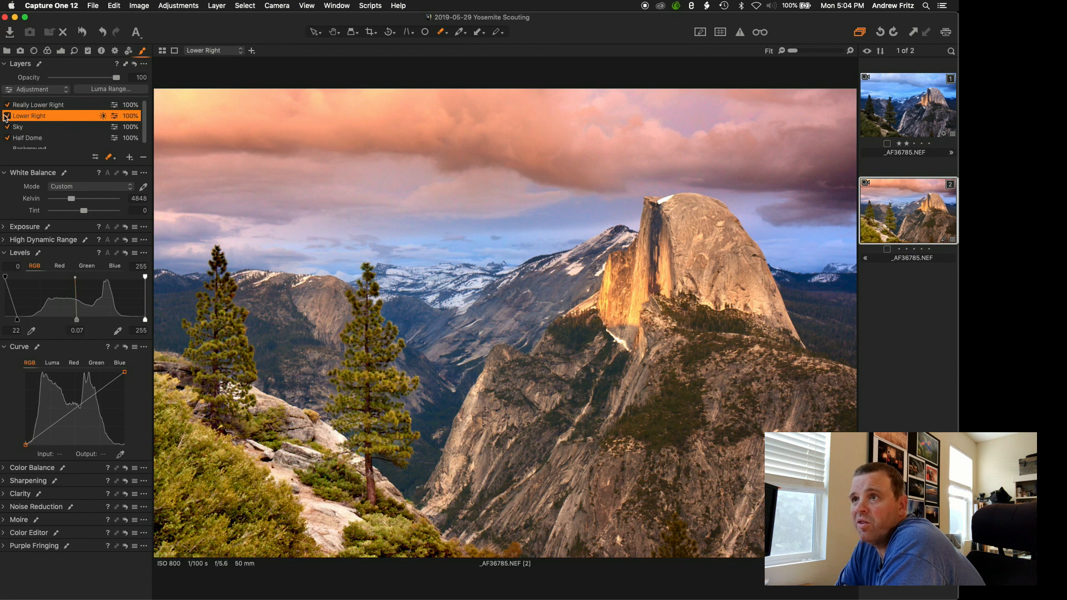
- Compare the foreground with both lower-right layers off and on, and set the Lower Right layer's exposure to 0.49
click(7, 105)
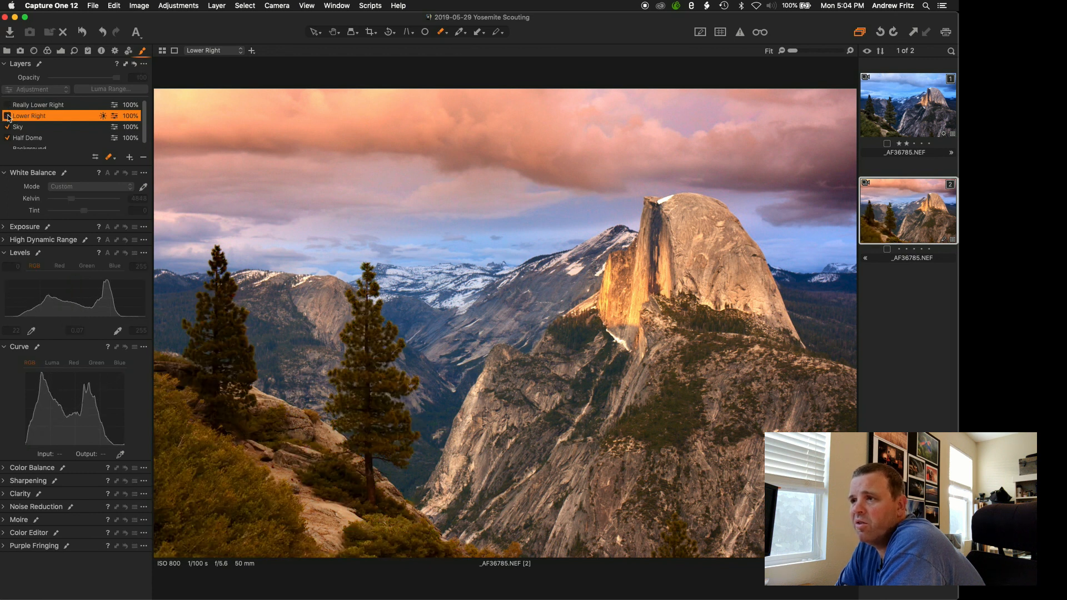
click(7, 105)
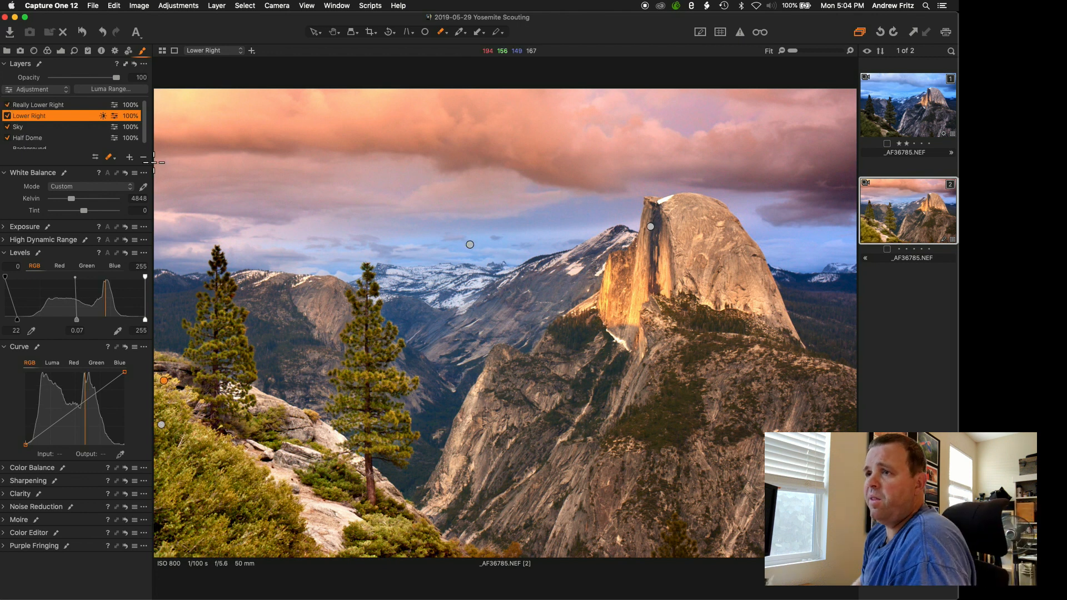
click(6, 227)
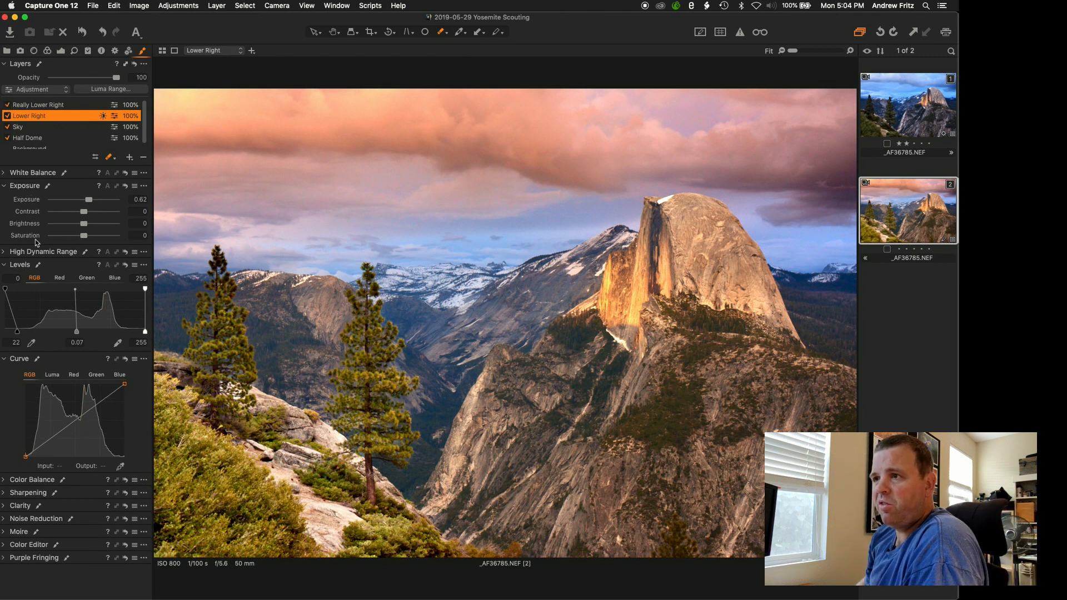
drag(94, 199, 88, 199)
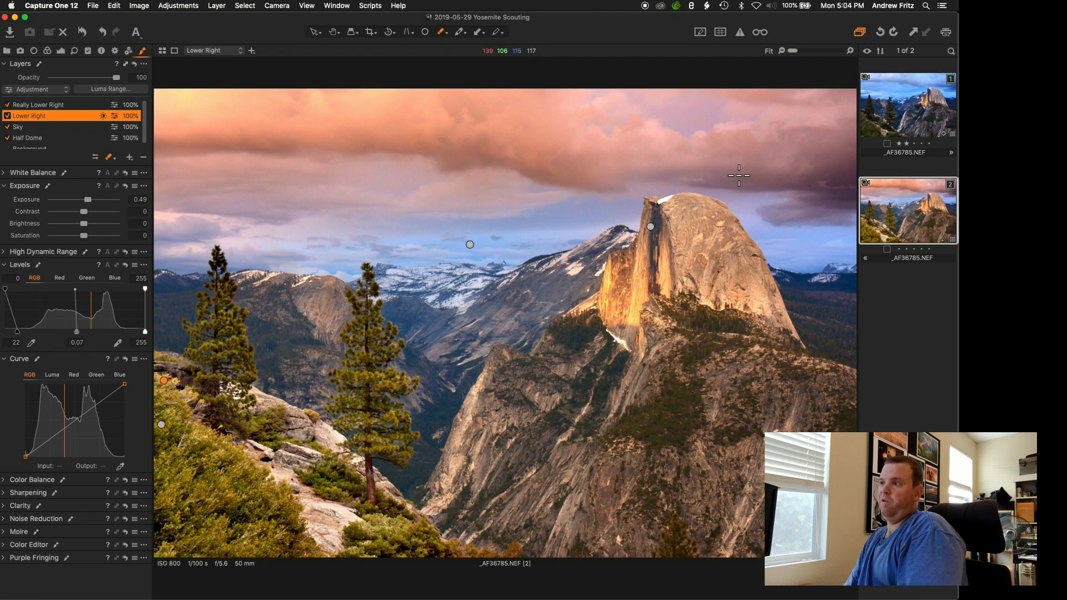
- Compare the edited photo with its unadjusted state by resetting all adjustments and undoing the reset
key(super+r)
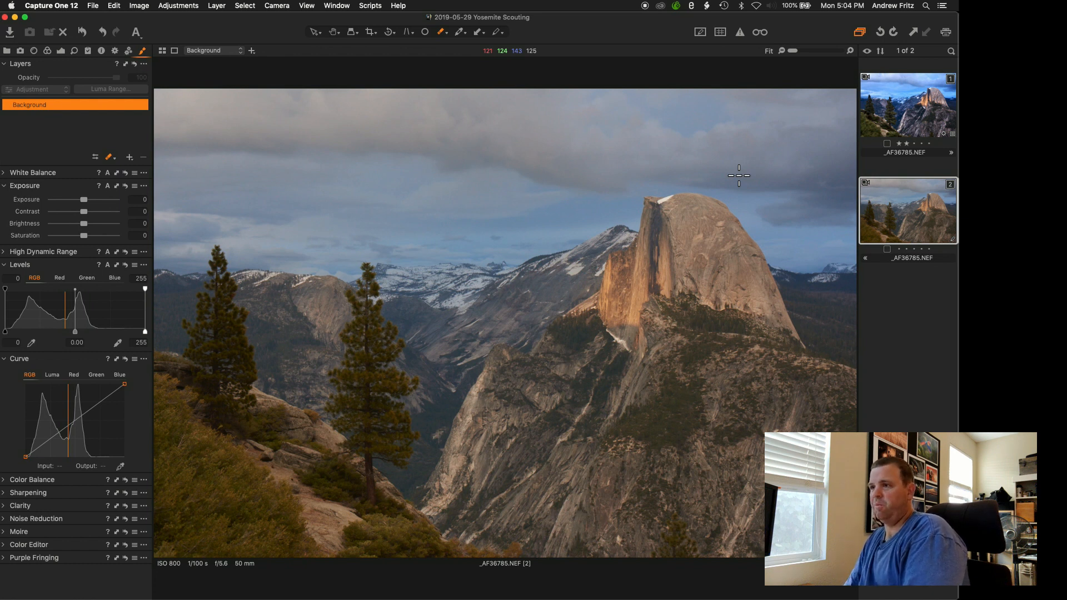
key(super+z)
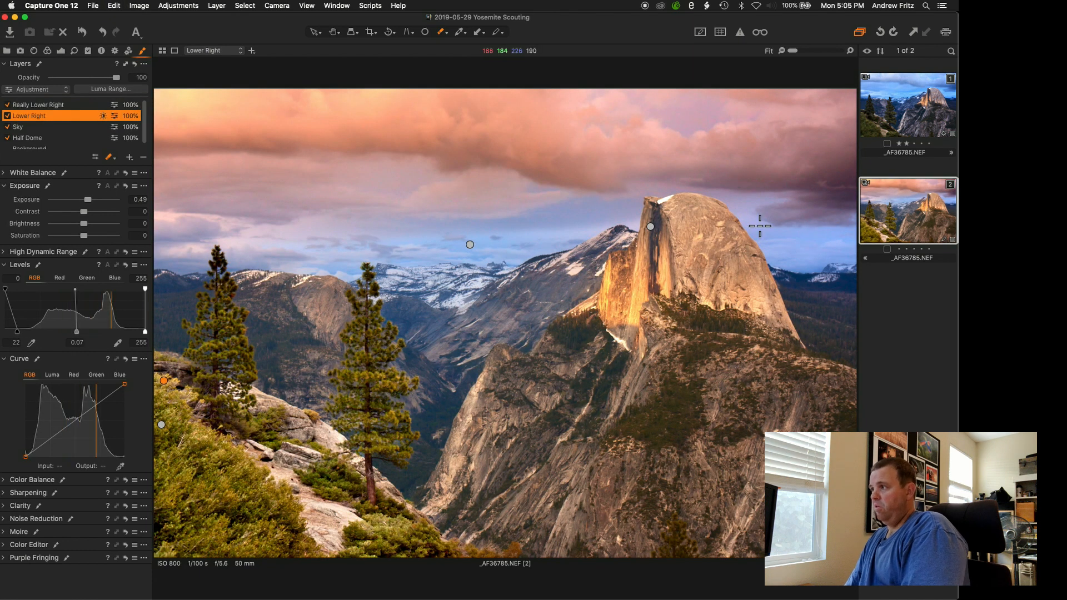
- Clone the second variant and replace the clone's adjustments and layers with automatic adjustments
right_click(927, 208)
click(895, 249)
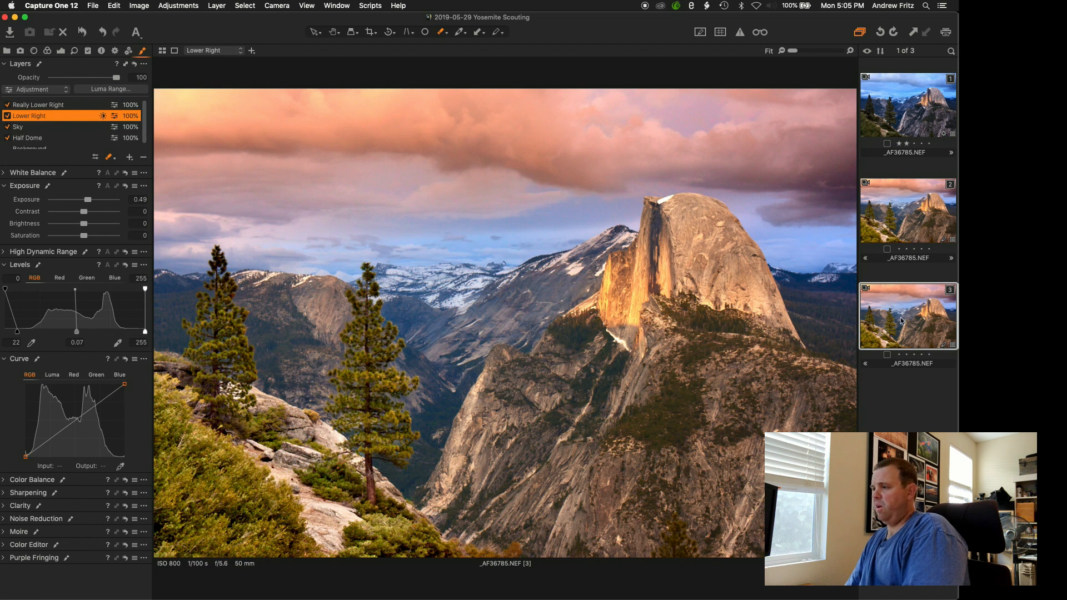
key(super+r)
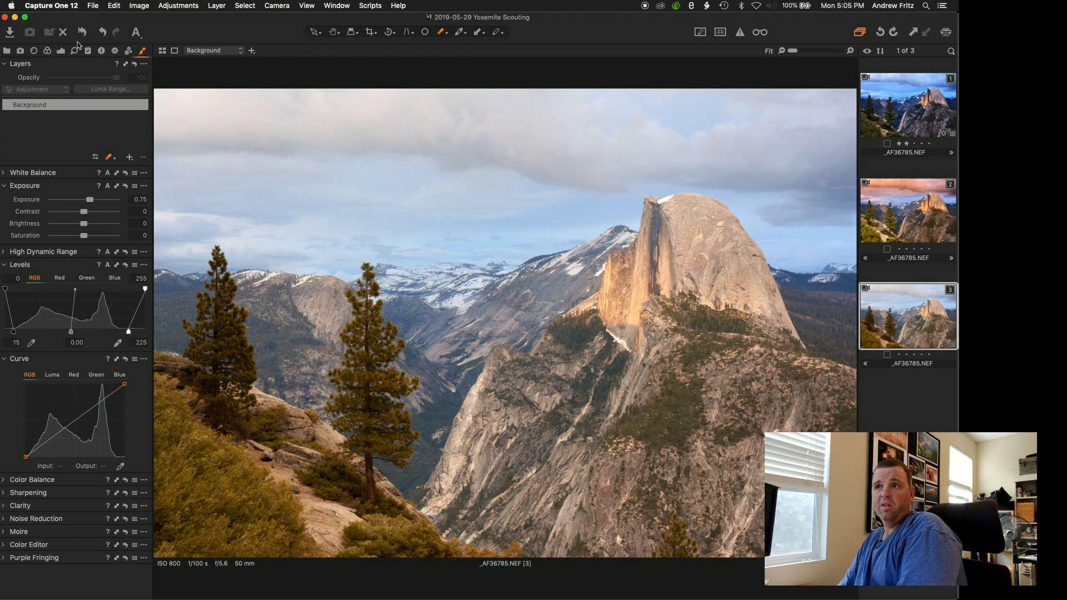
- Set the third variant's levels midtone to -0.30 and its exposure to 0.88
click(60, 51)
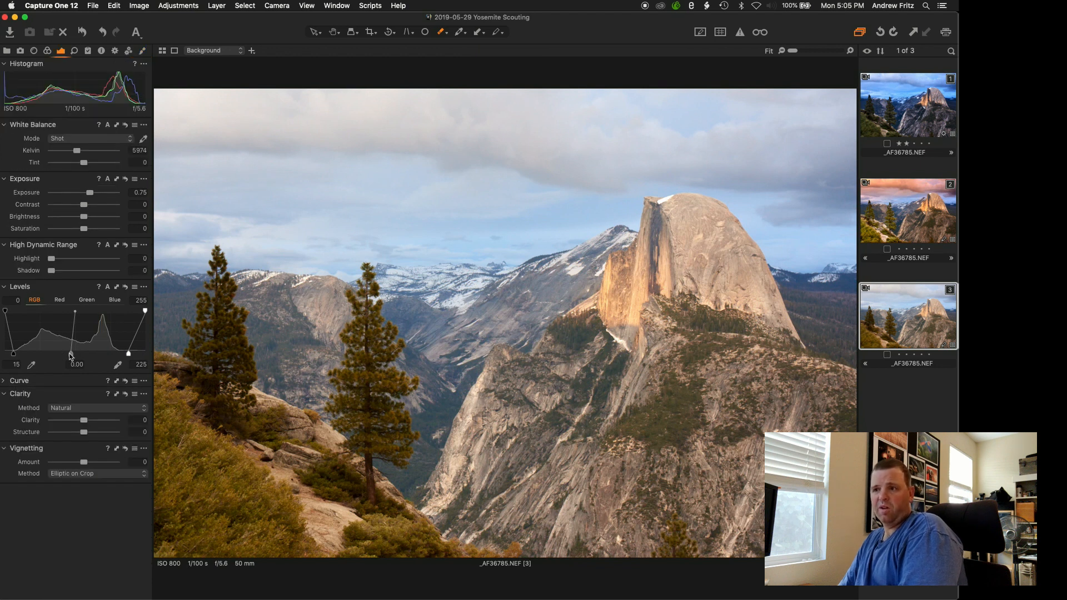
drag(71, 356, 88, 354)
drag(90, 193, 93, 193)
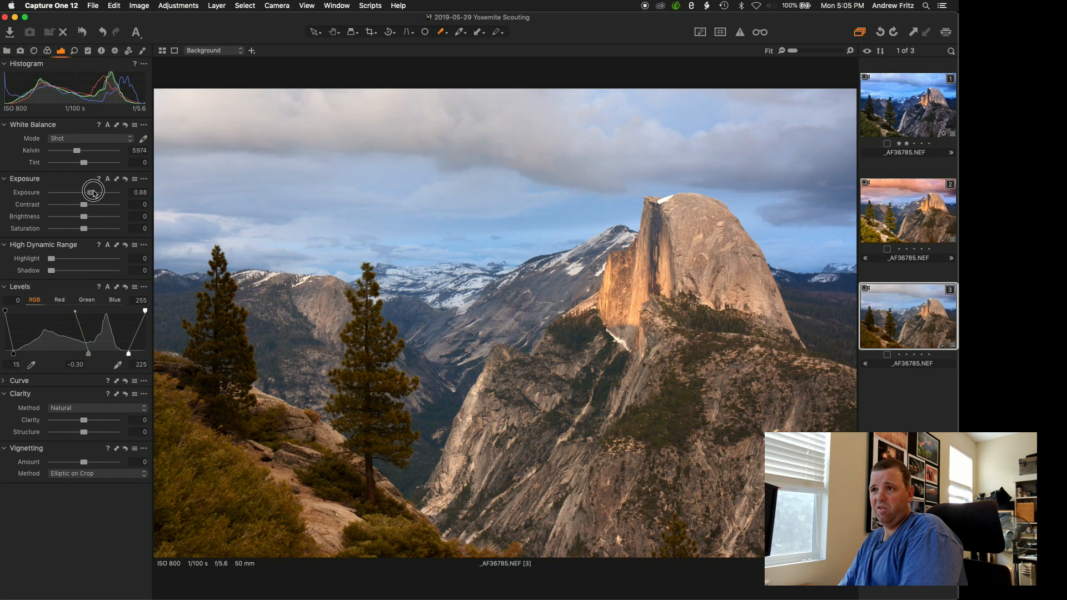
- Adjust the third variant globally with a white balance of 6485 K, saturation 19, clarity 38 and shadow recovery 31
drag(77, 151, 80, 150)
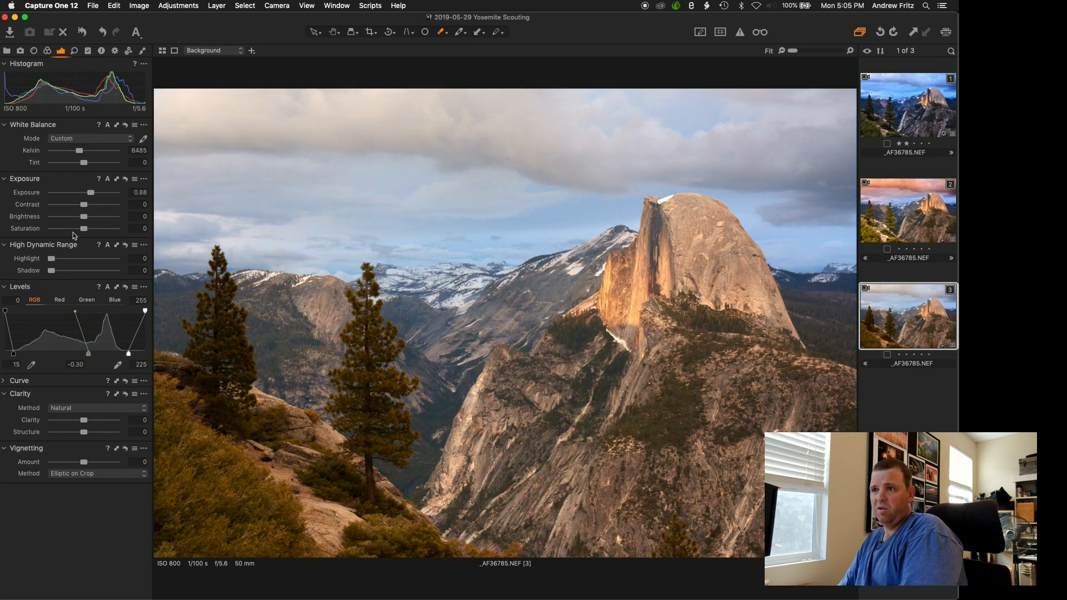
drag(84, 228, 89, 229)
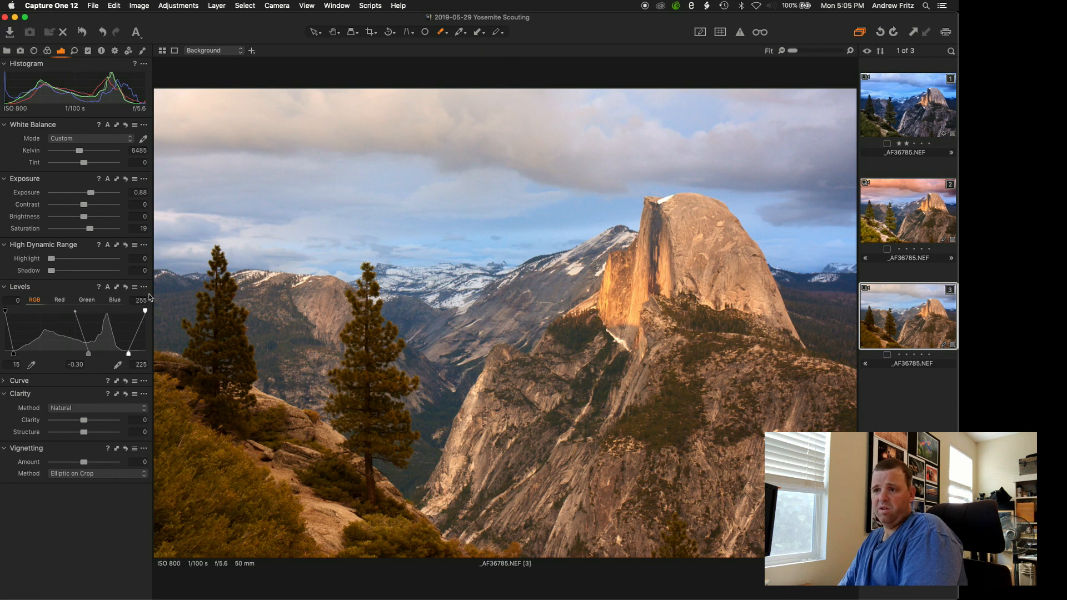
drag(83, 420, 94, 425)
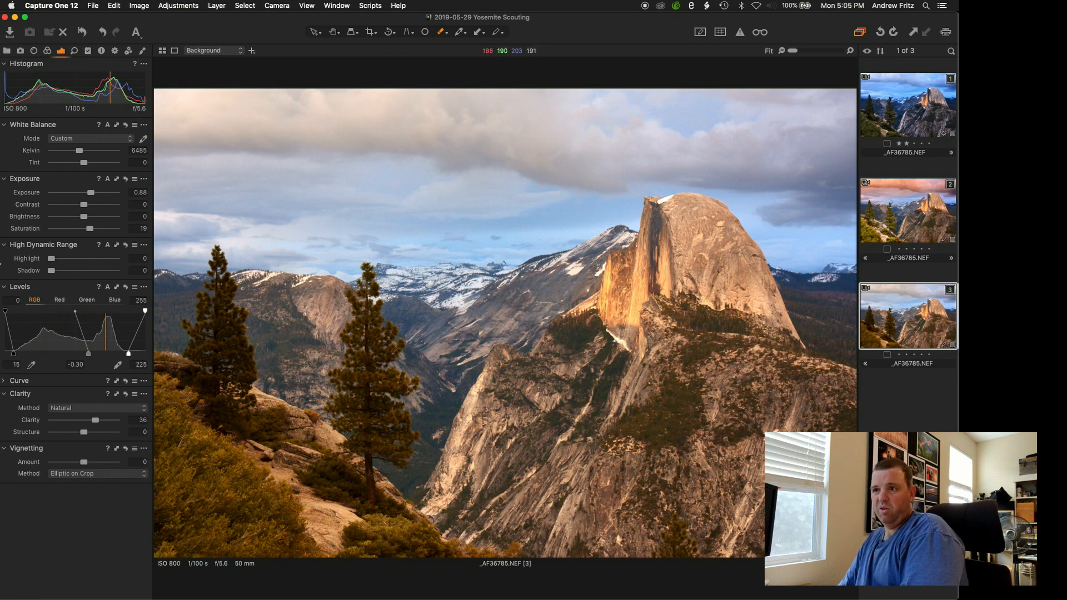
drag(51, 271, 71, 271)
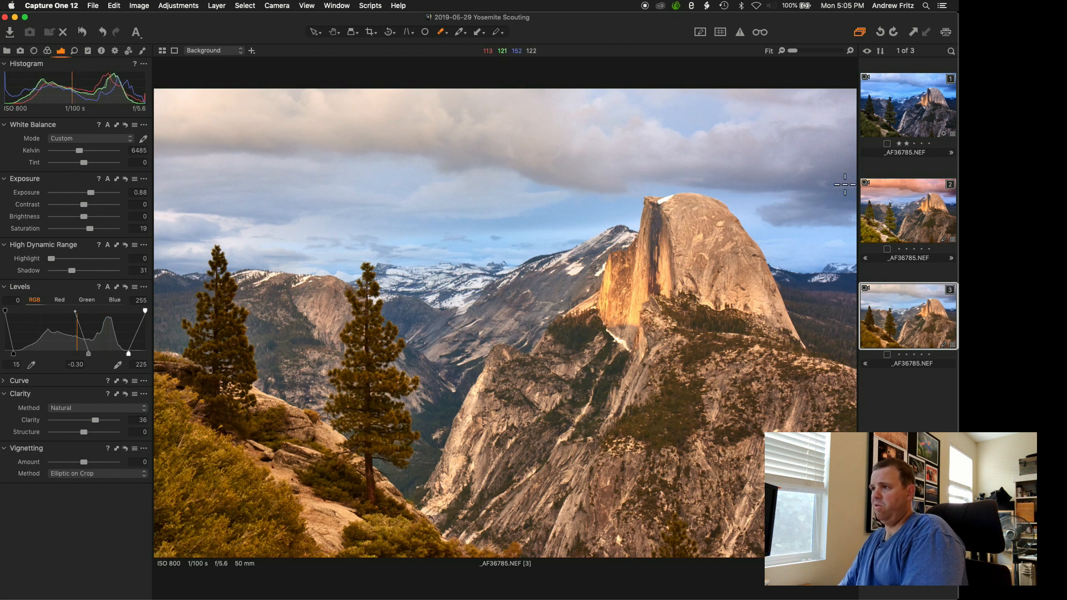
- Compare the layered second variant with the globally adjusted third variant by switching between them
click(906, 200)
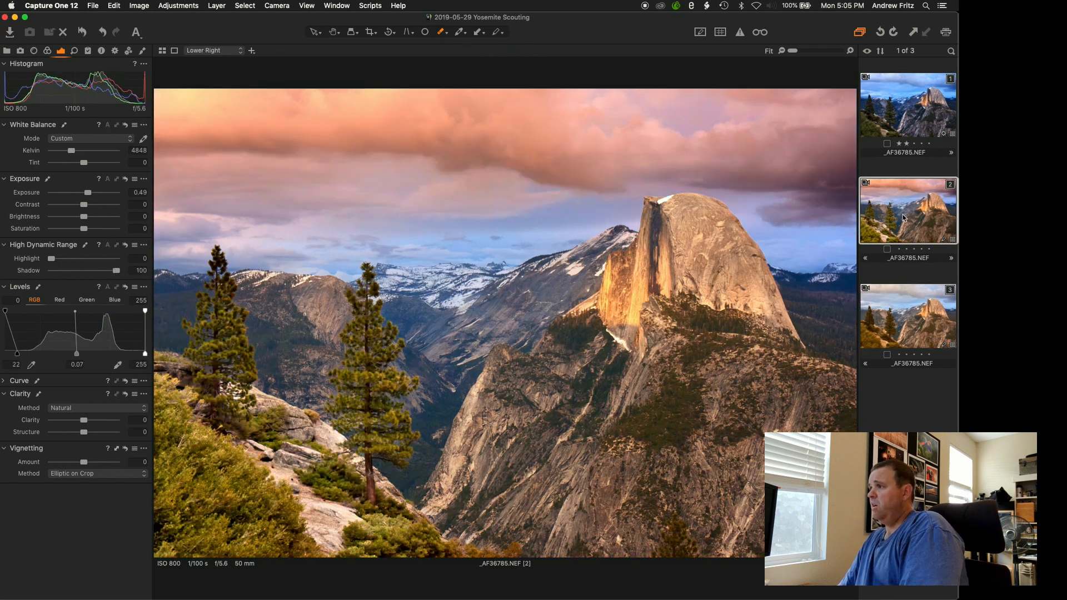
click(900, 291)
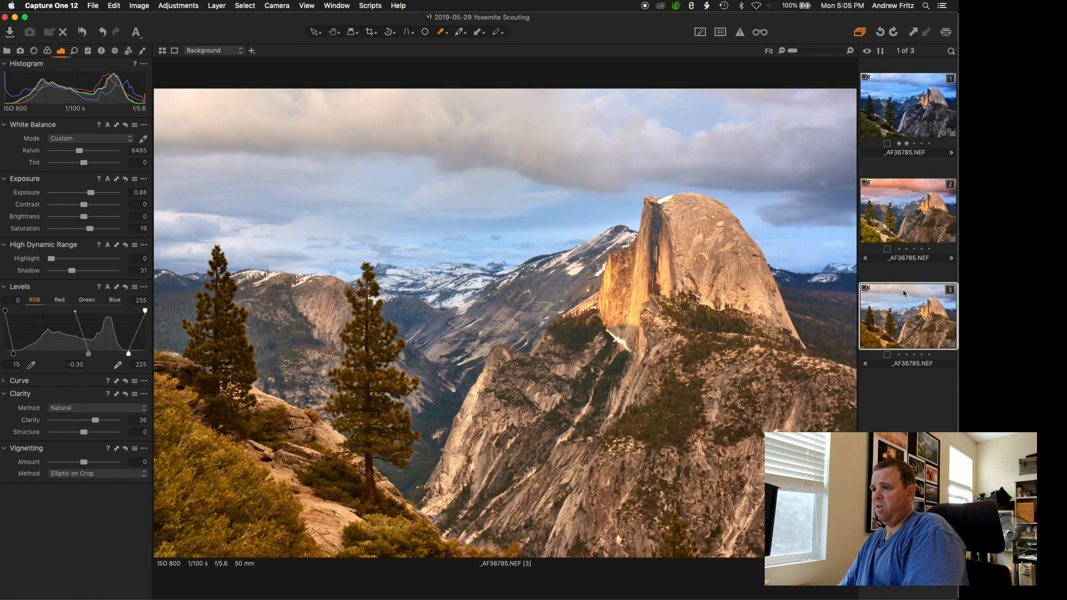
click(911, 217)
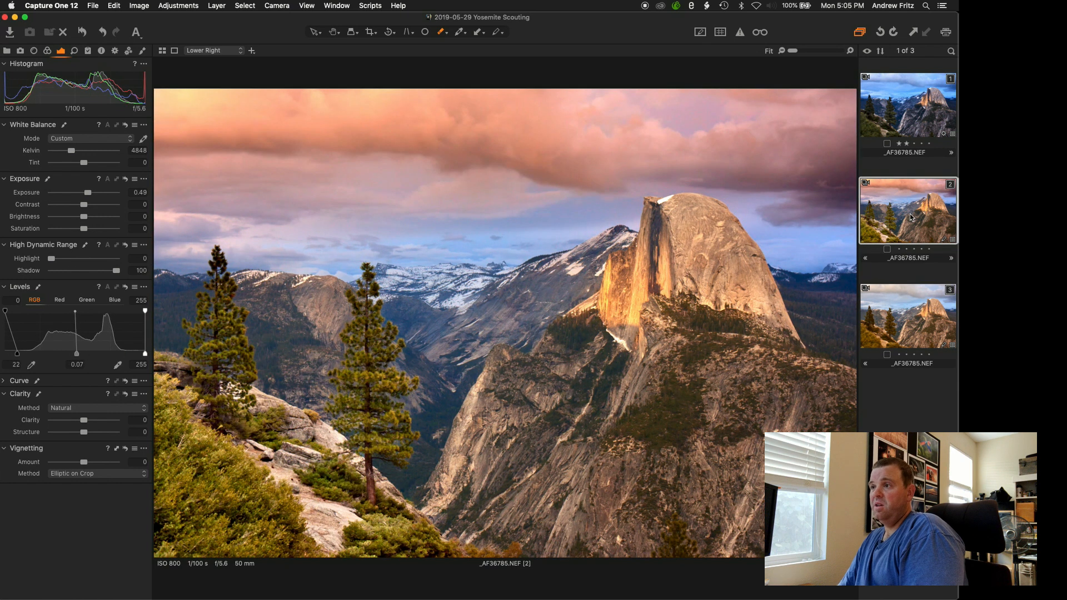